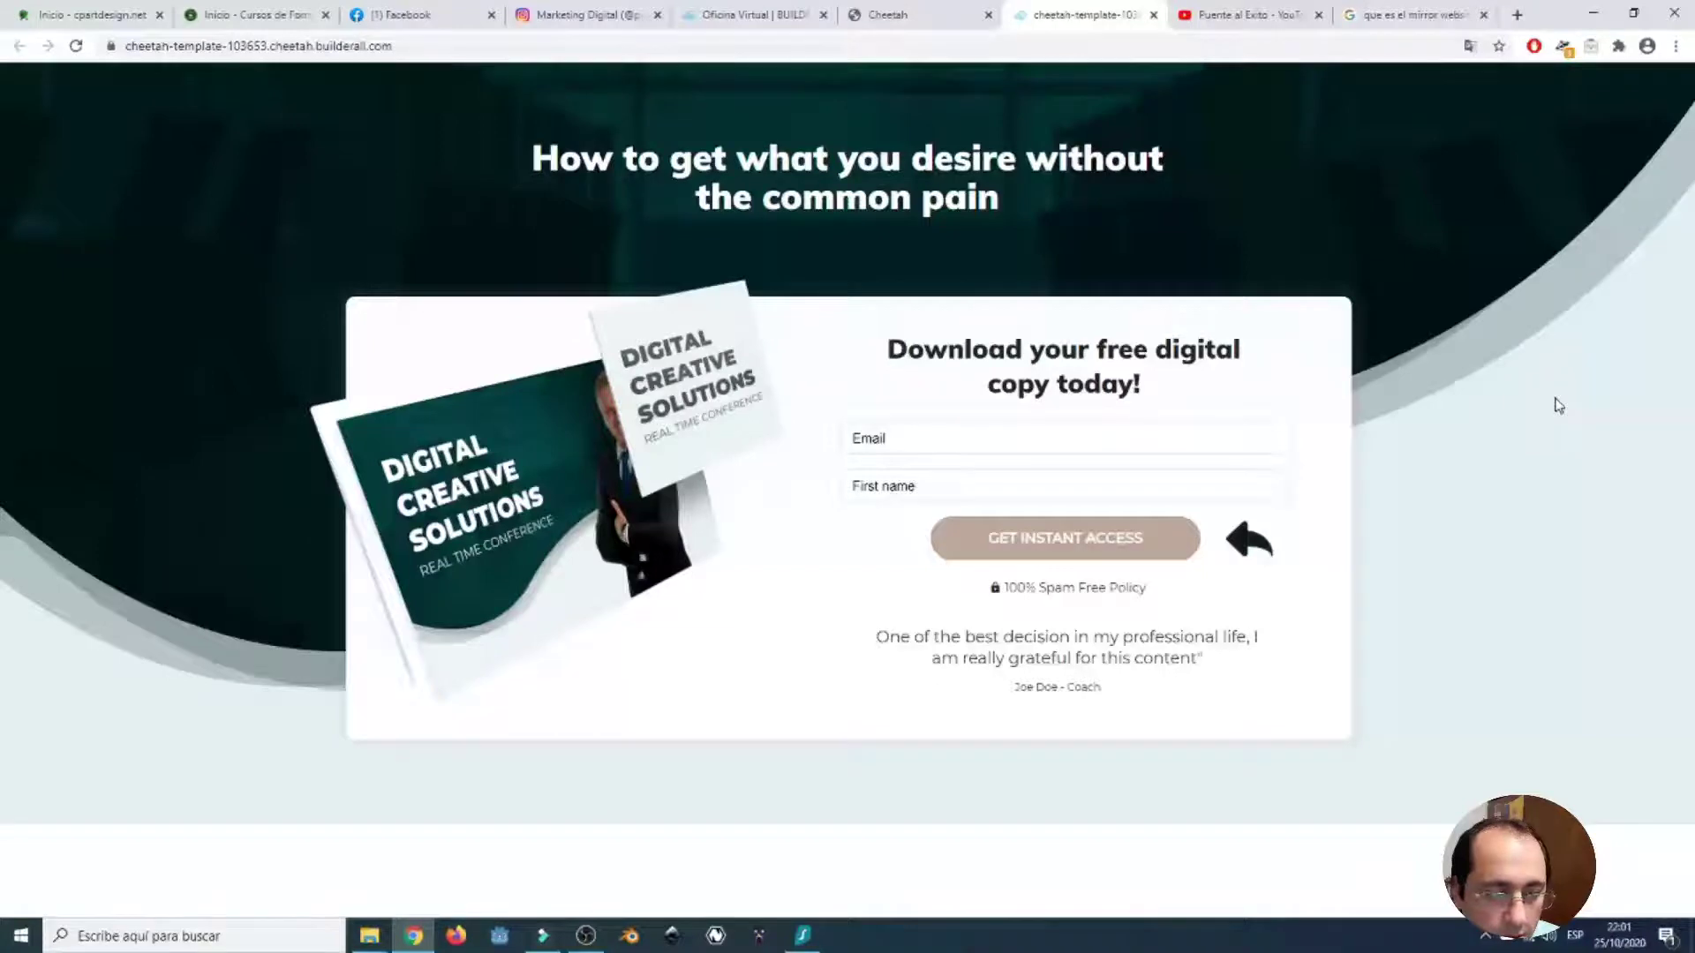
# - Inspect the email and first name fields of the sign-up form in the template preview
pyautogui.click(889, 438)
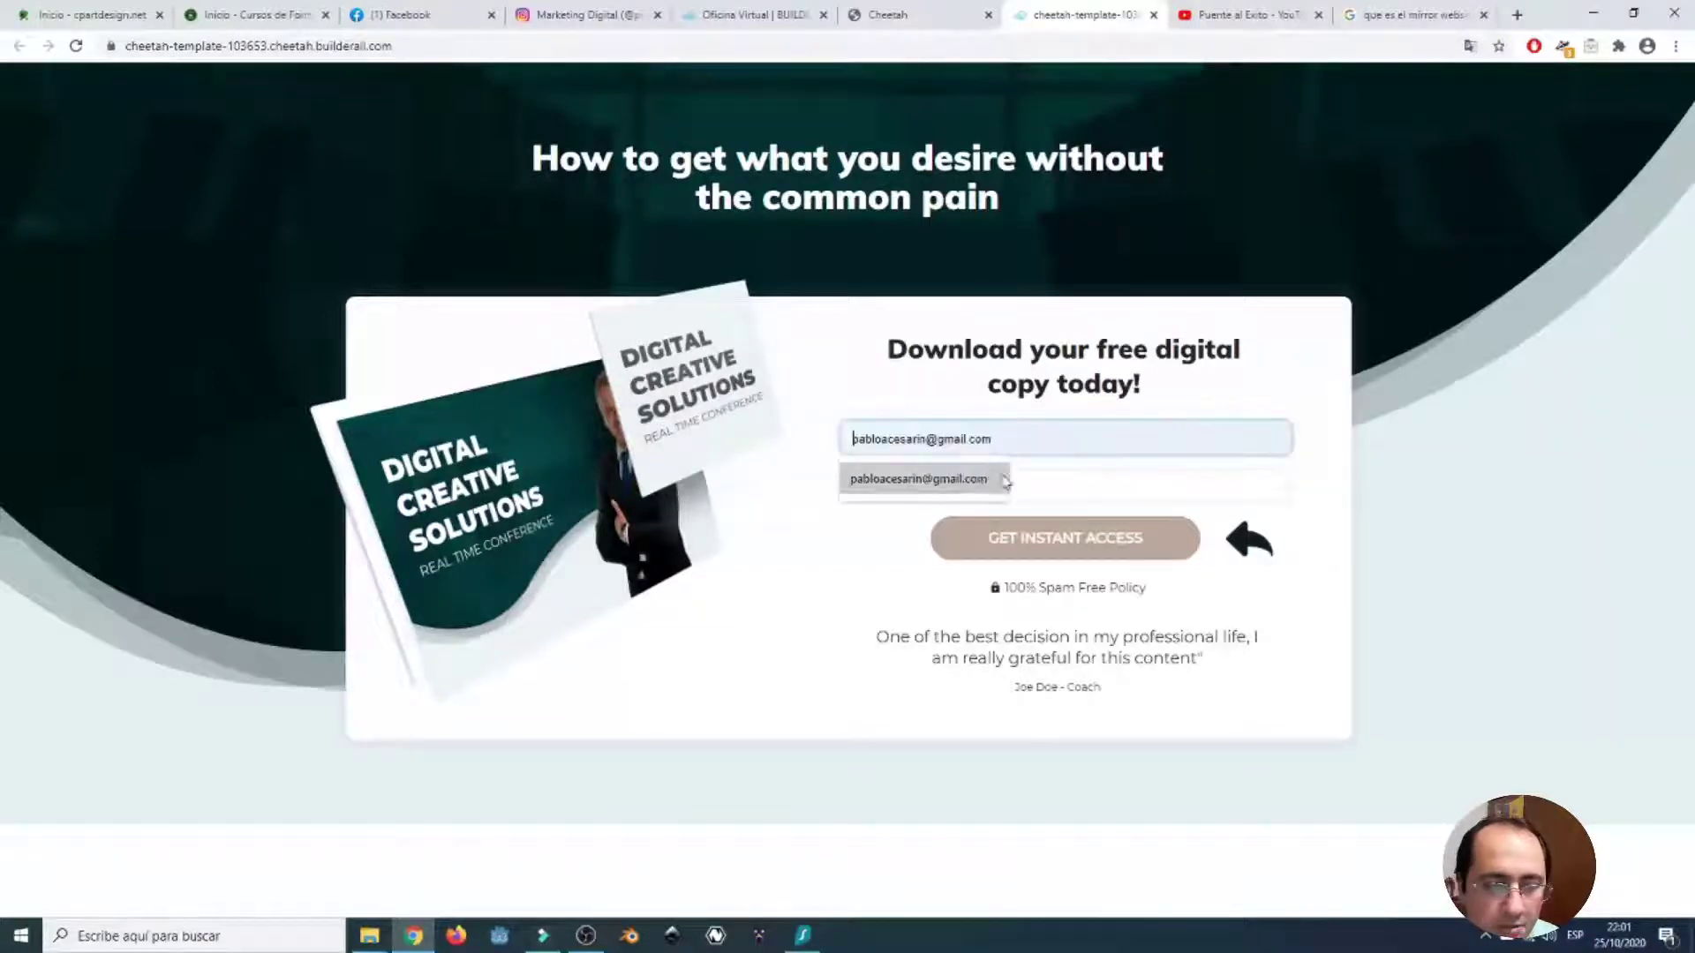
pyautogui.click(1104, 482)
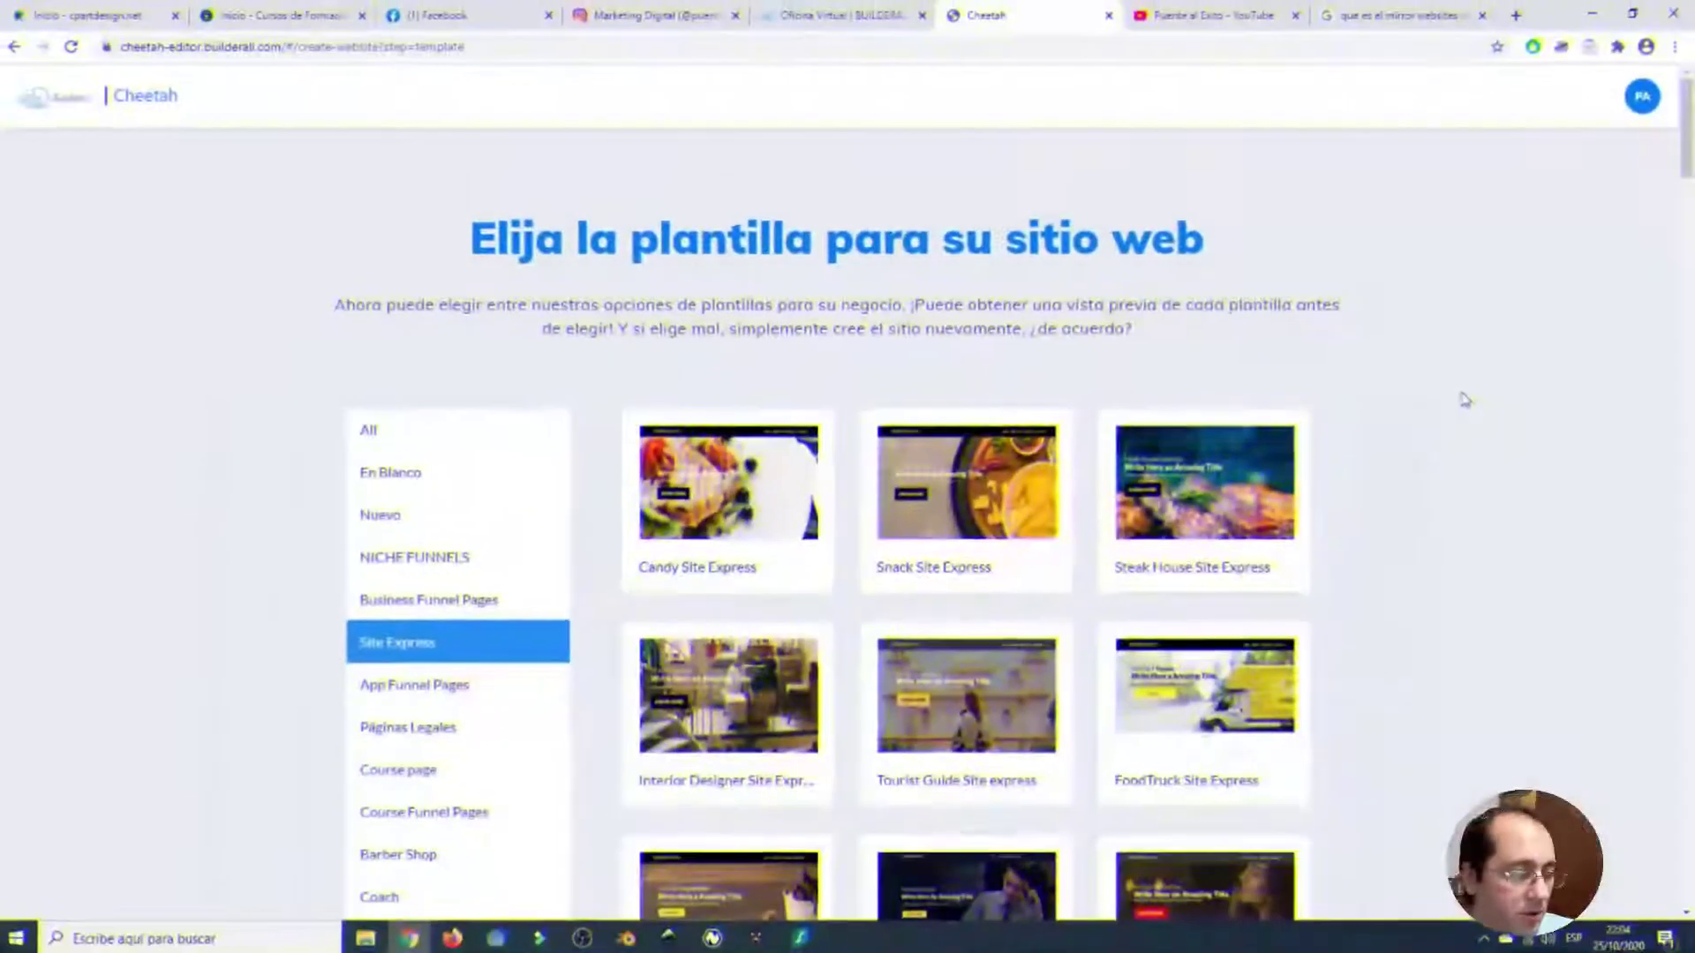
# - Create the website from the Marketing Digital template in the Site Express category and confirm saving it
pyautogui.moveTo(1162, 545)
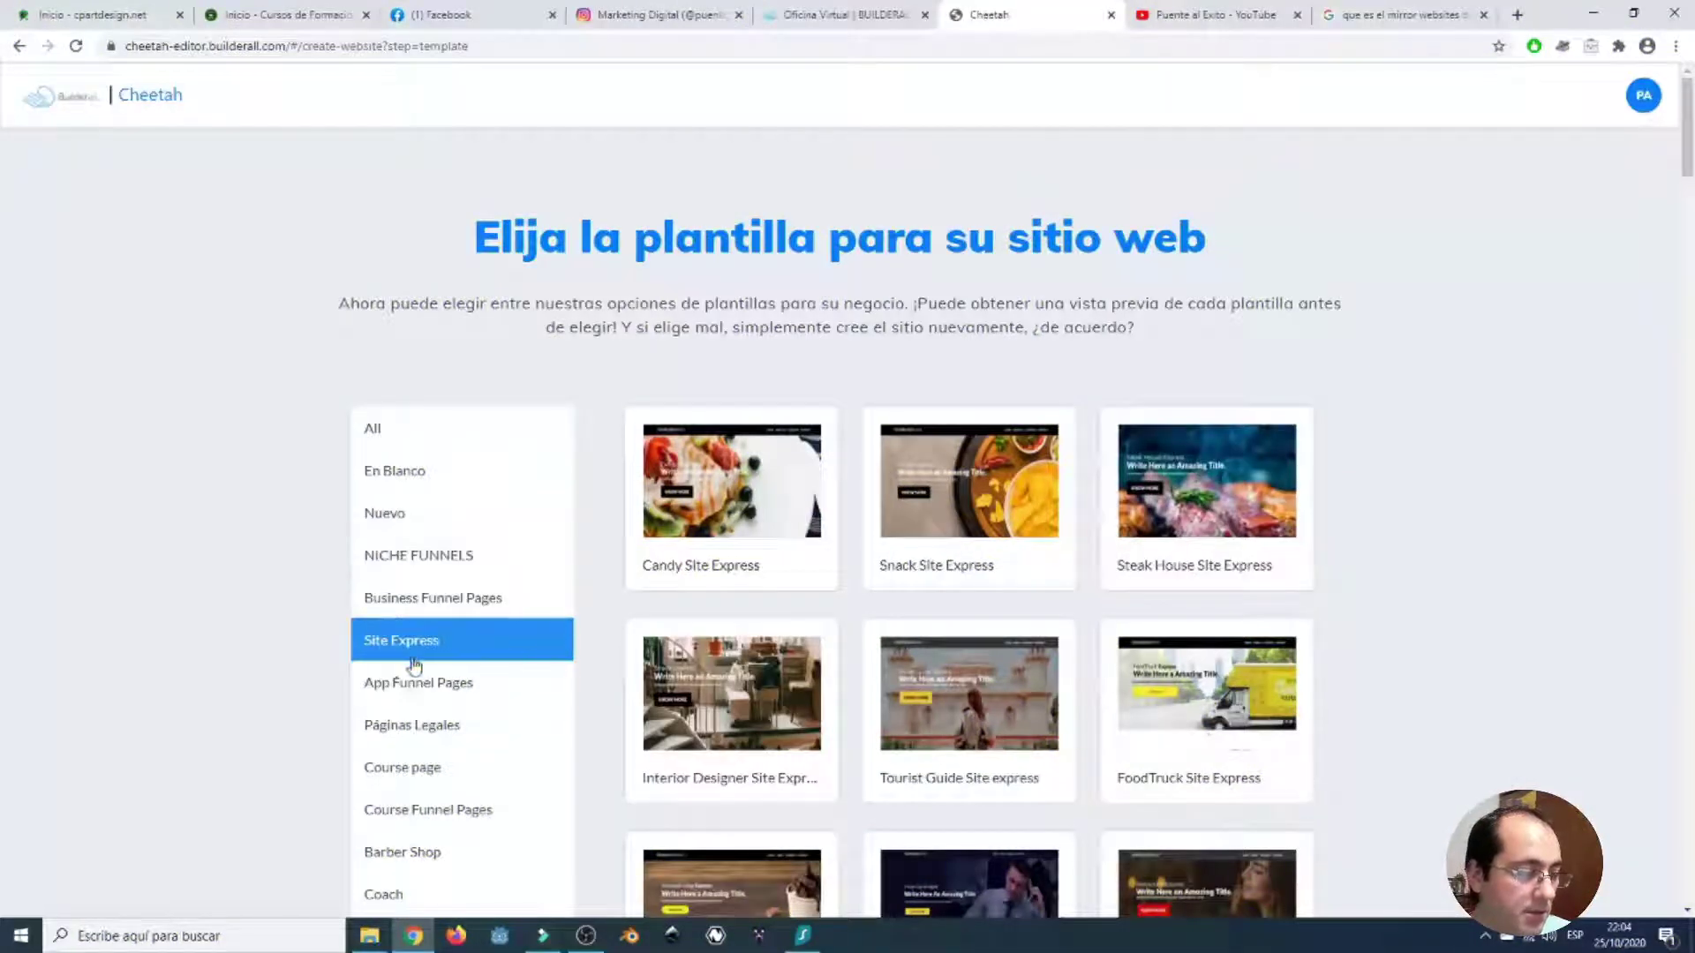
pyautogui.scroll(-3, 1148, 587)
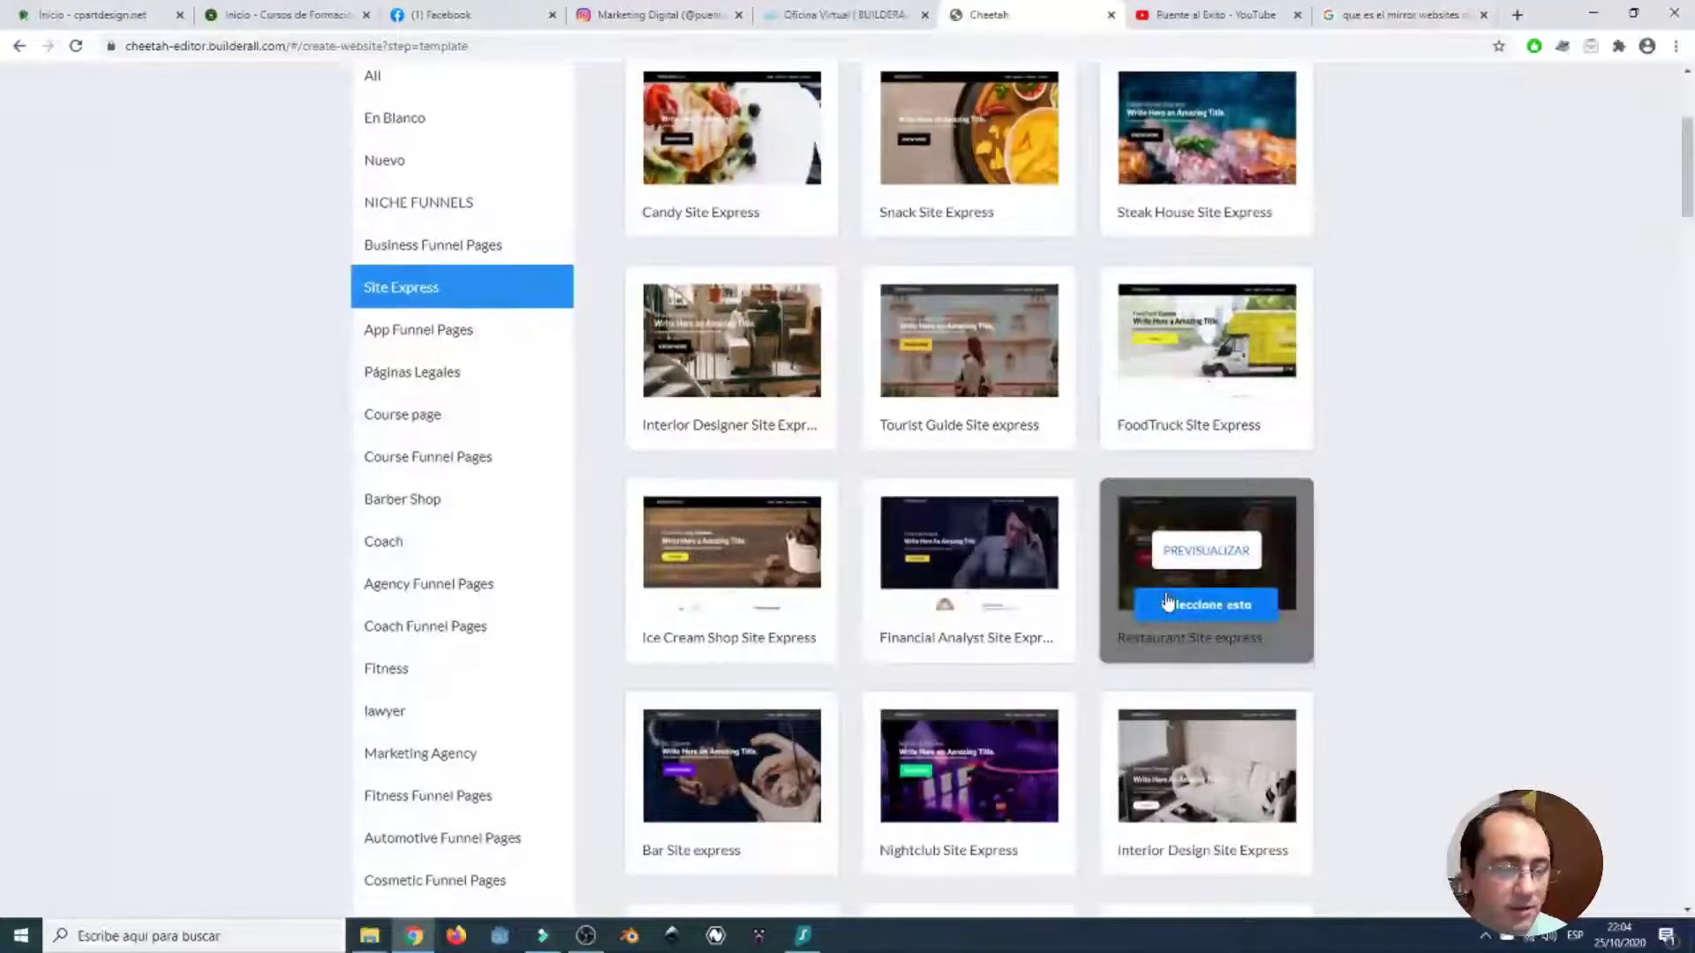
pyautogui.scroll(-5, 1165, 601)
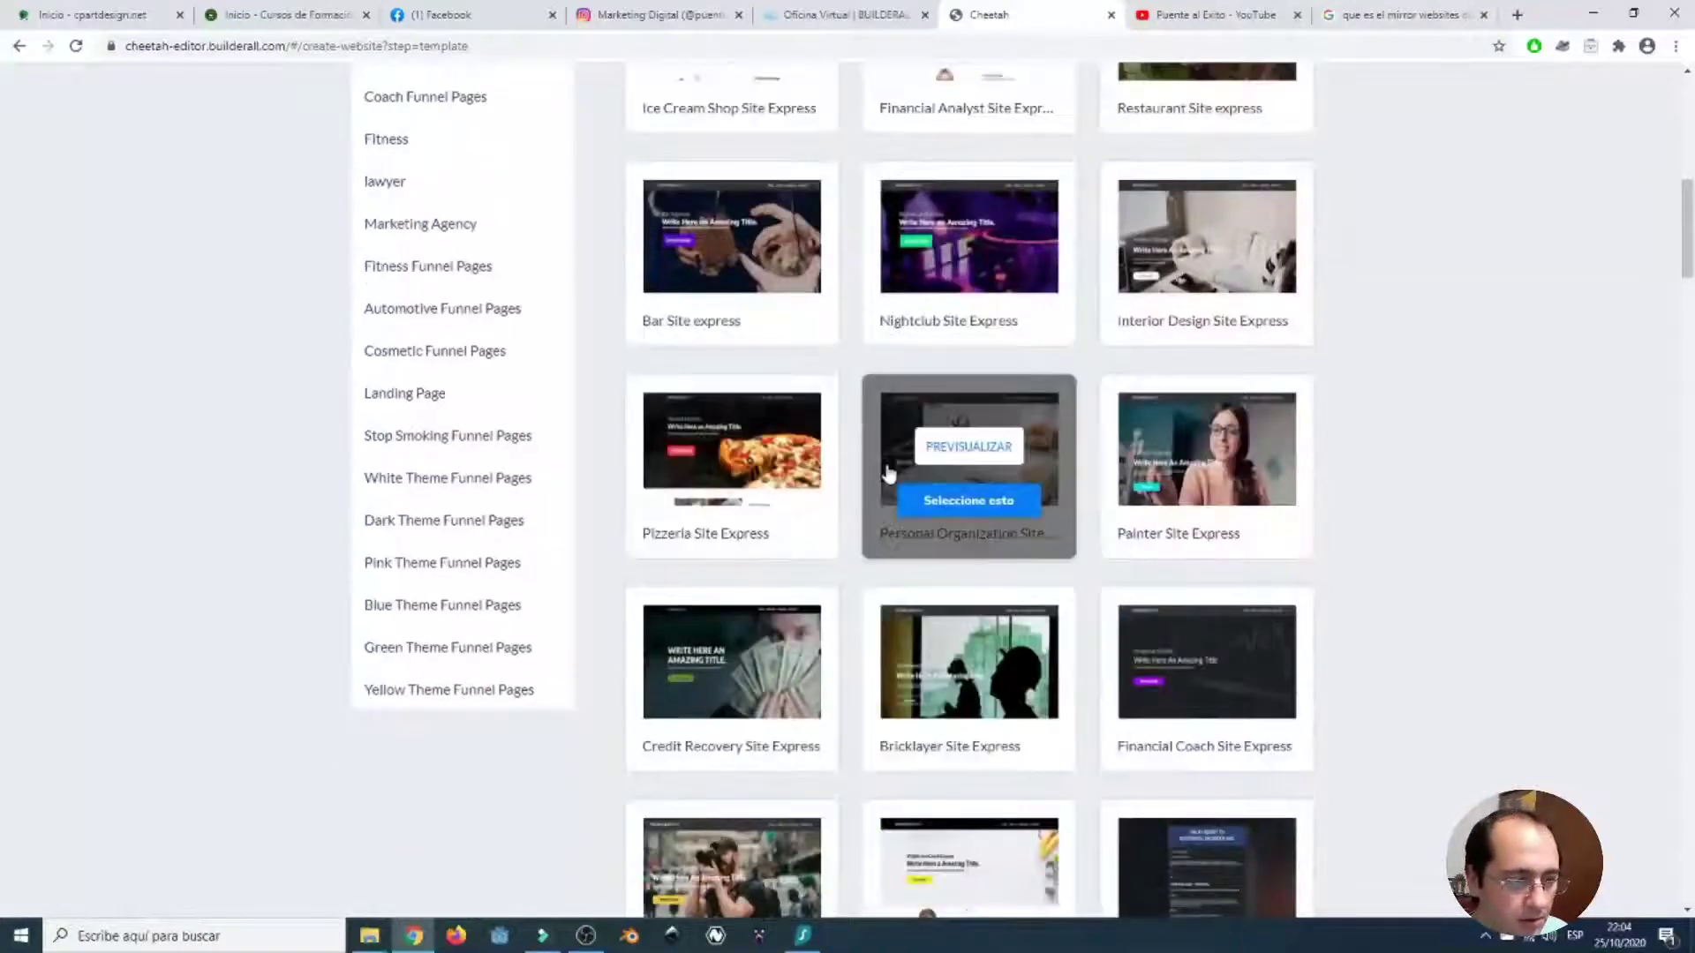
pyautogui.scroll(-3, 969, 521)
pyautogui.scroll(-4, 942, 576)
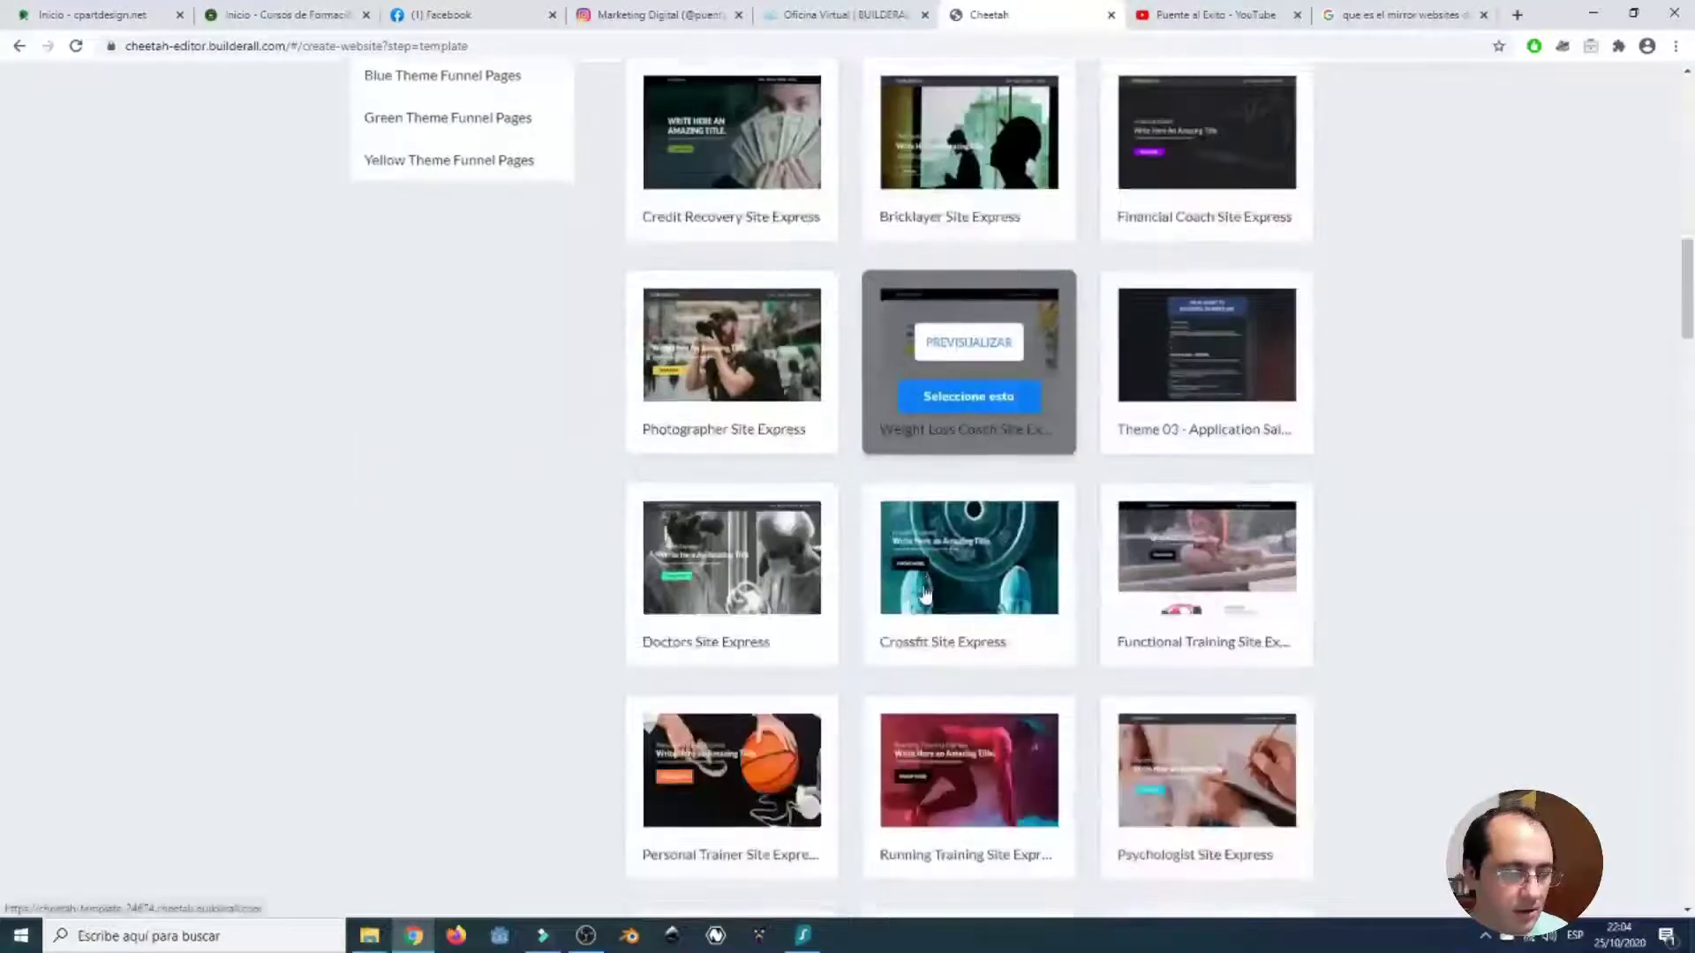
pyautogui.scroll(-2, 945, 572)
pyautogui.scroll(-1, 945, 572)
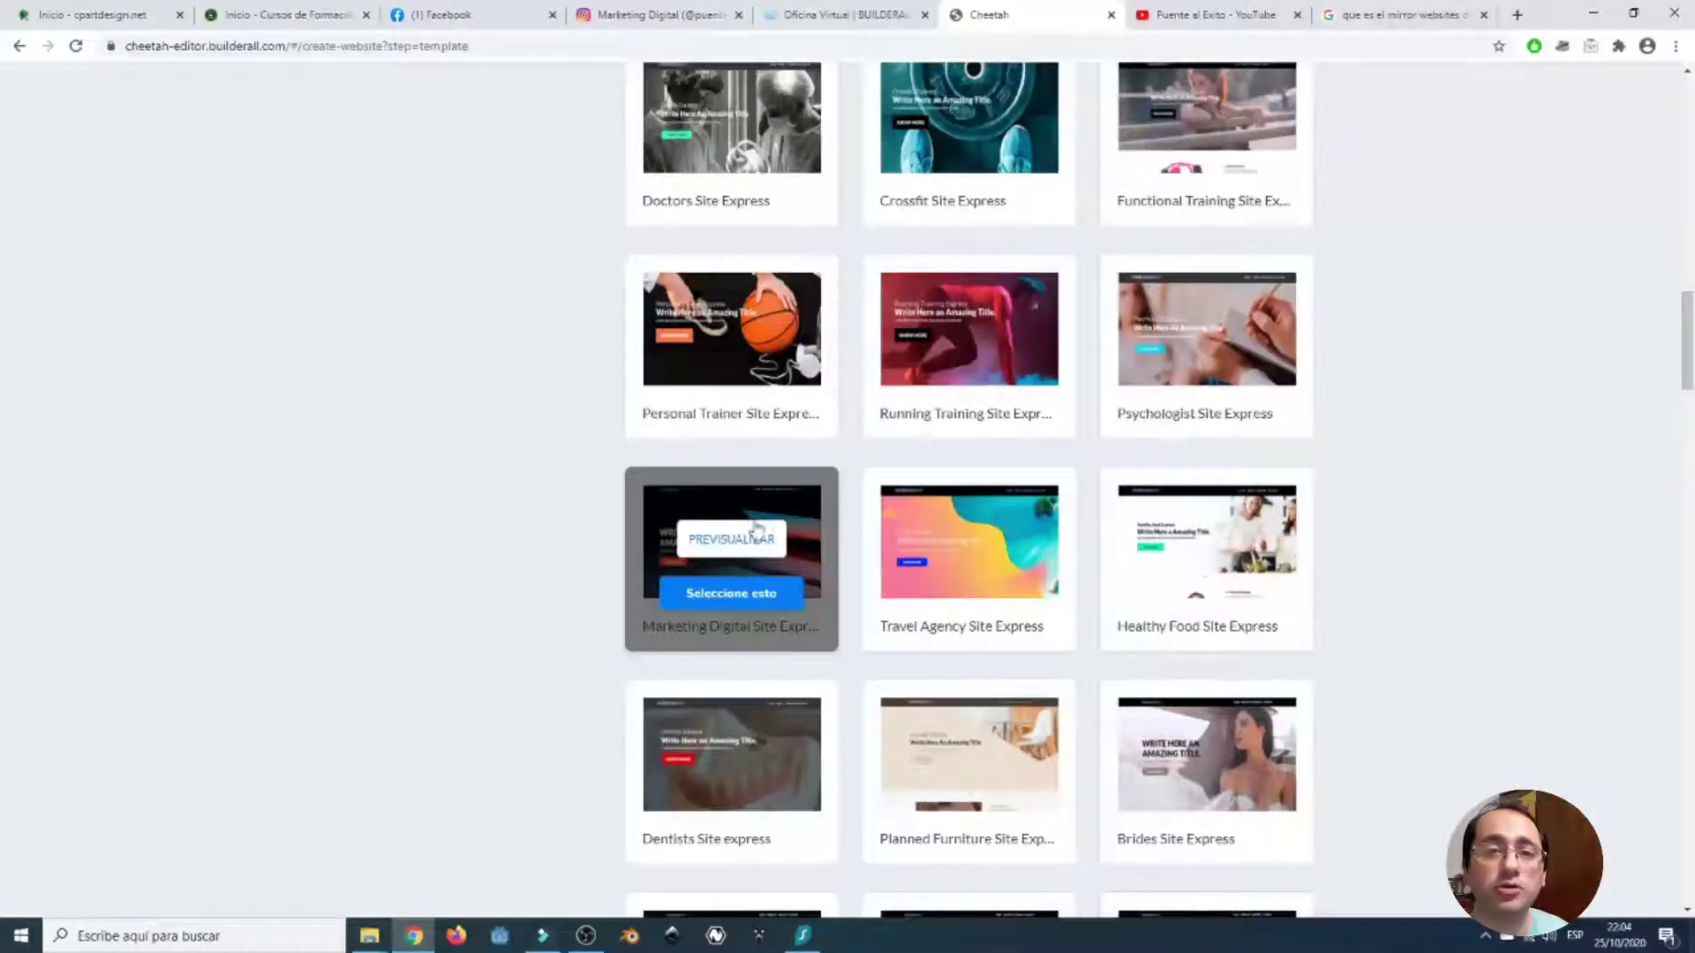
pyautogui.click(791, 607)
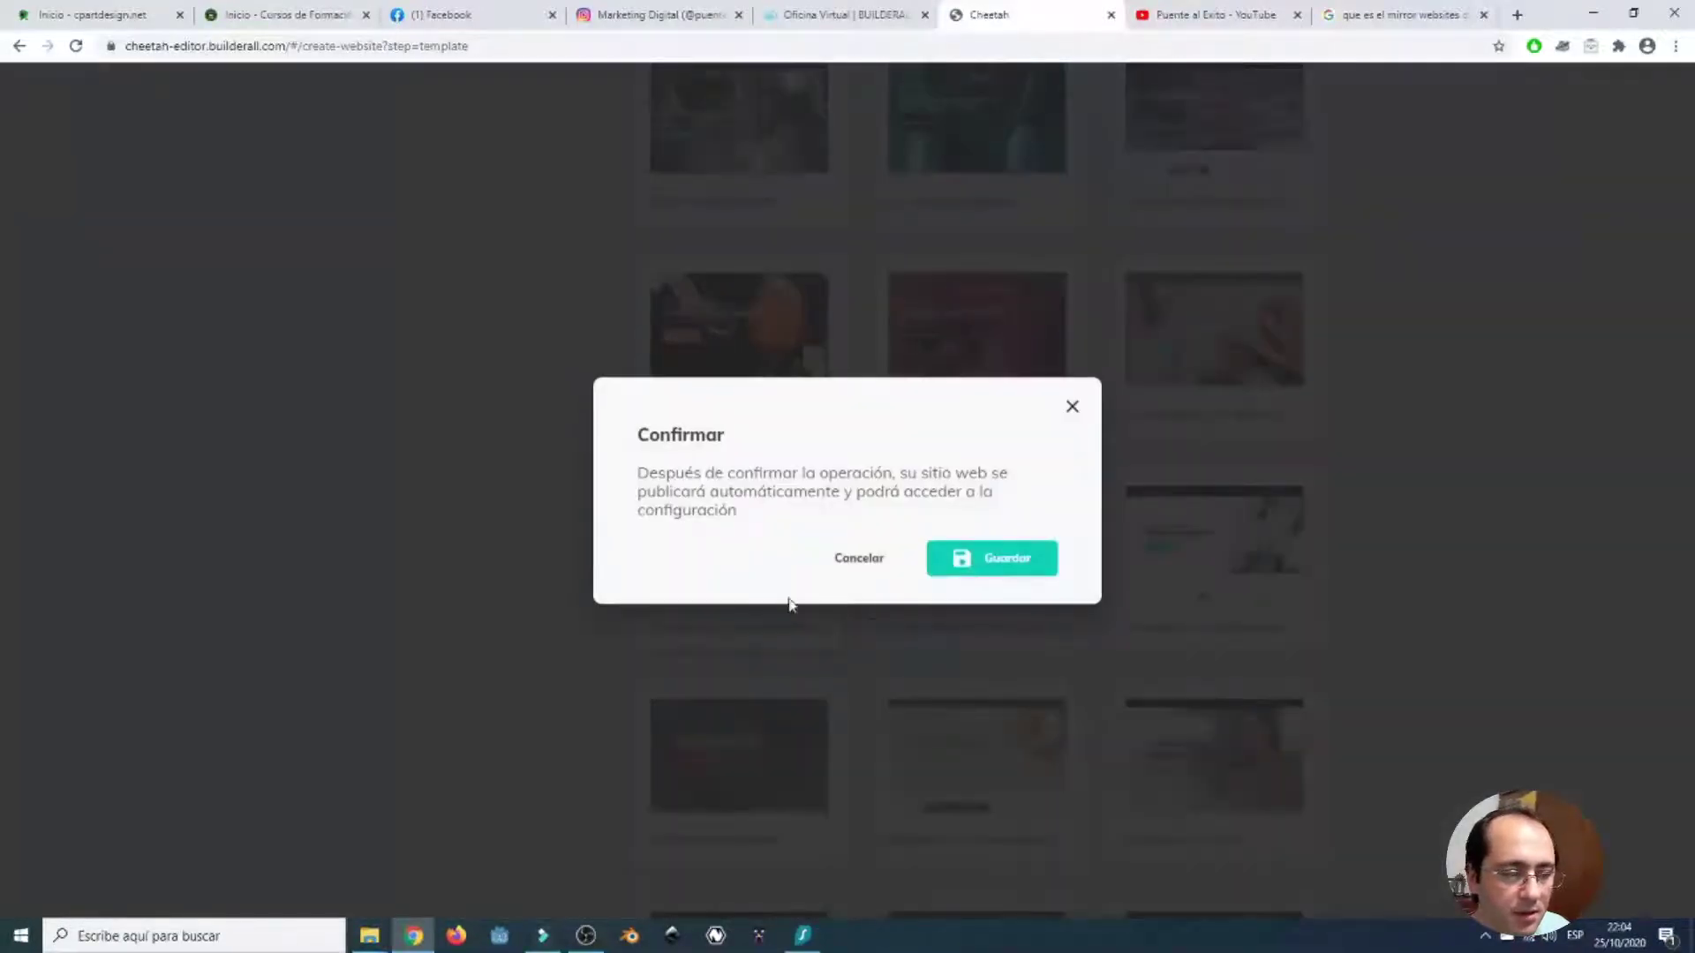
pyautogui.click(1016, 572)
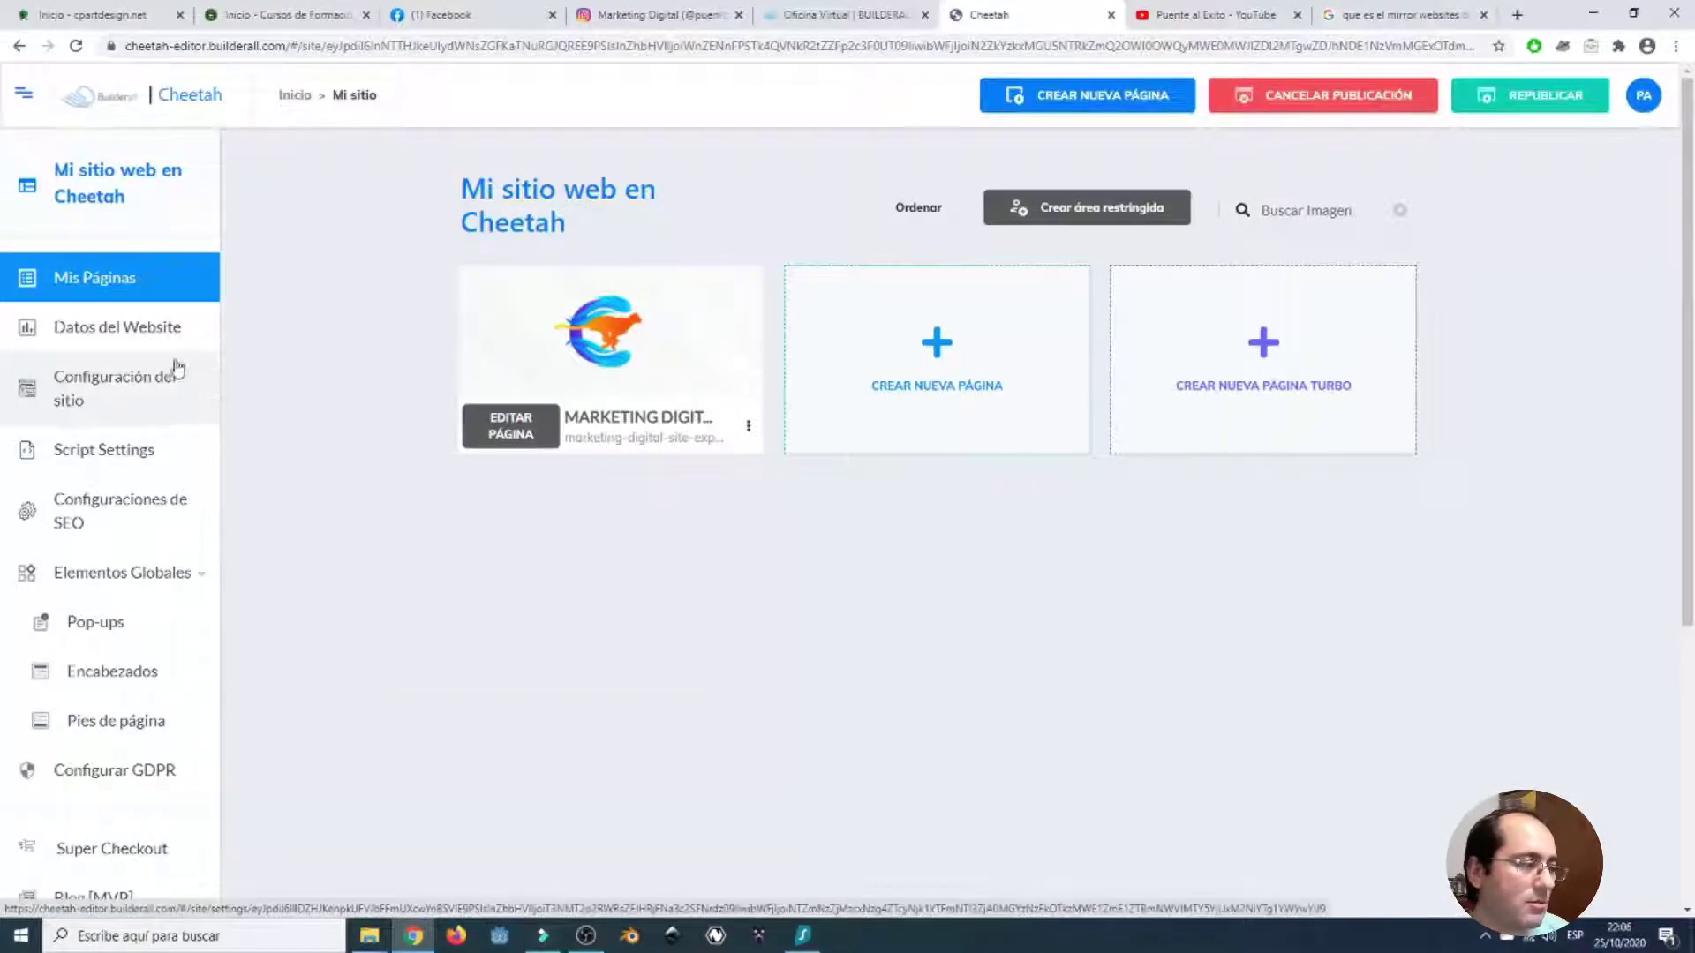
# - Look over the new site's management options and view its website data (Datos del Website)
pyautogui.scroll(-2, 165, 348)
pyautogui.scroll(1, 162, 344)
pyautogui.scroll(1, 167, 347)
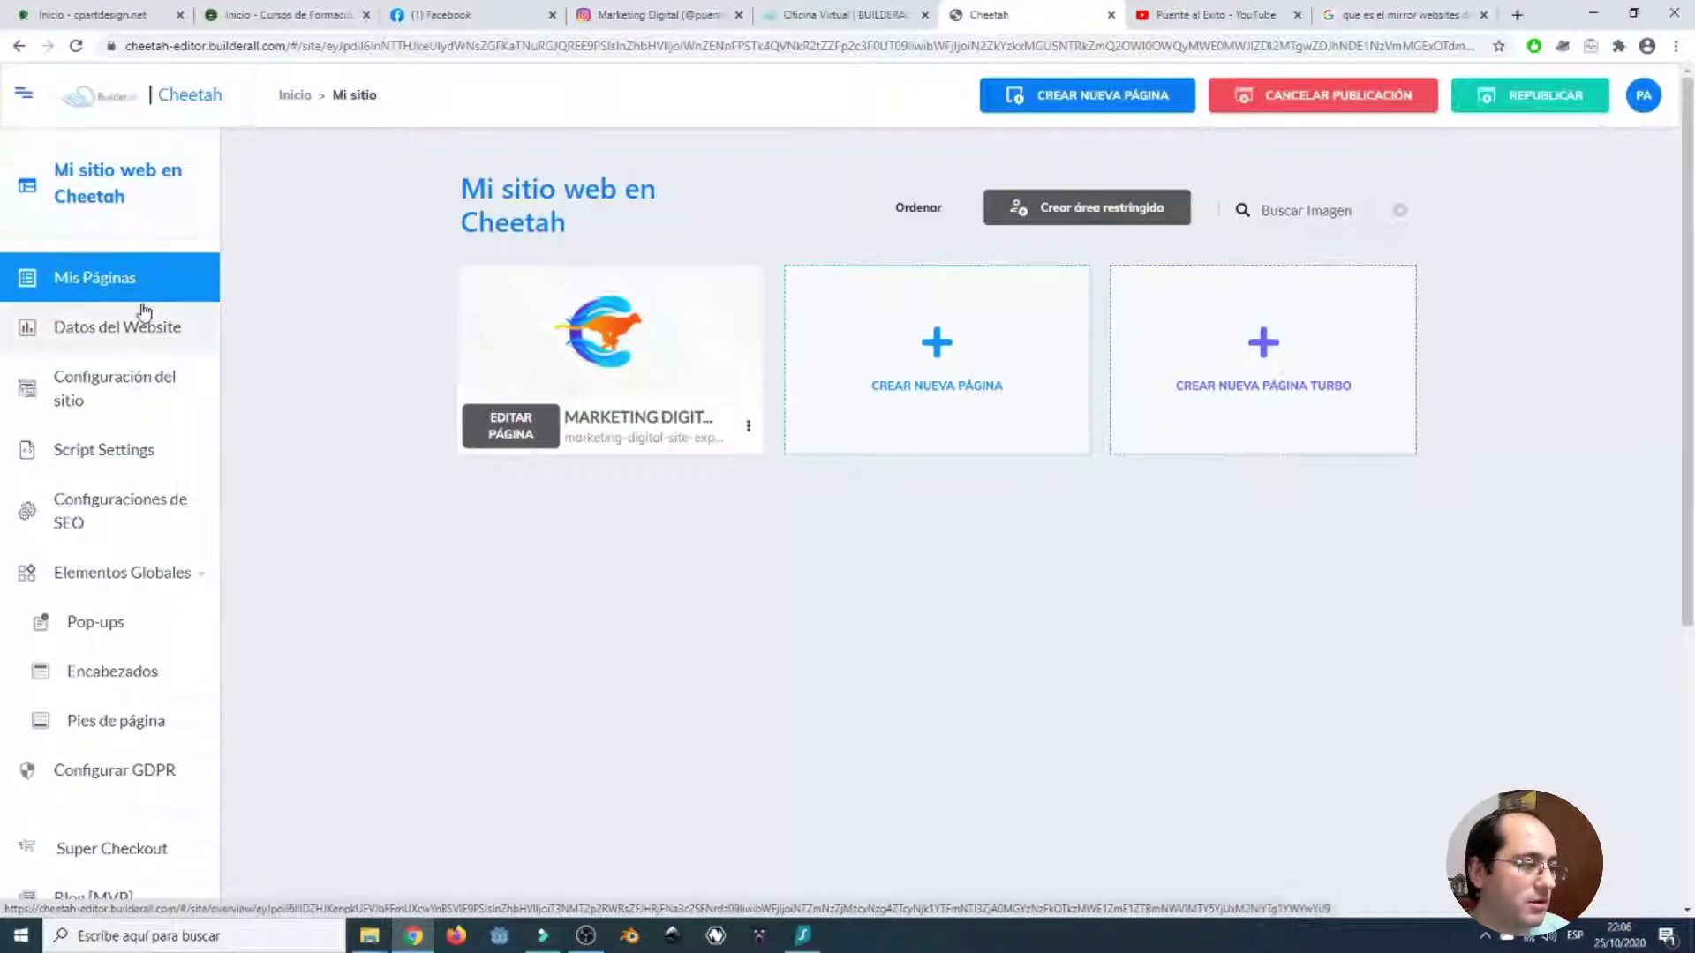
pyautogui.click(149, 344)
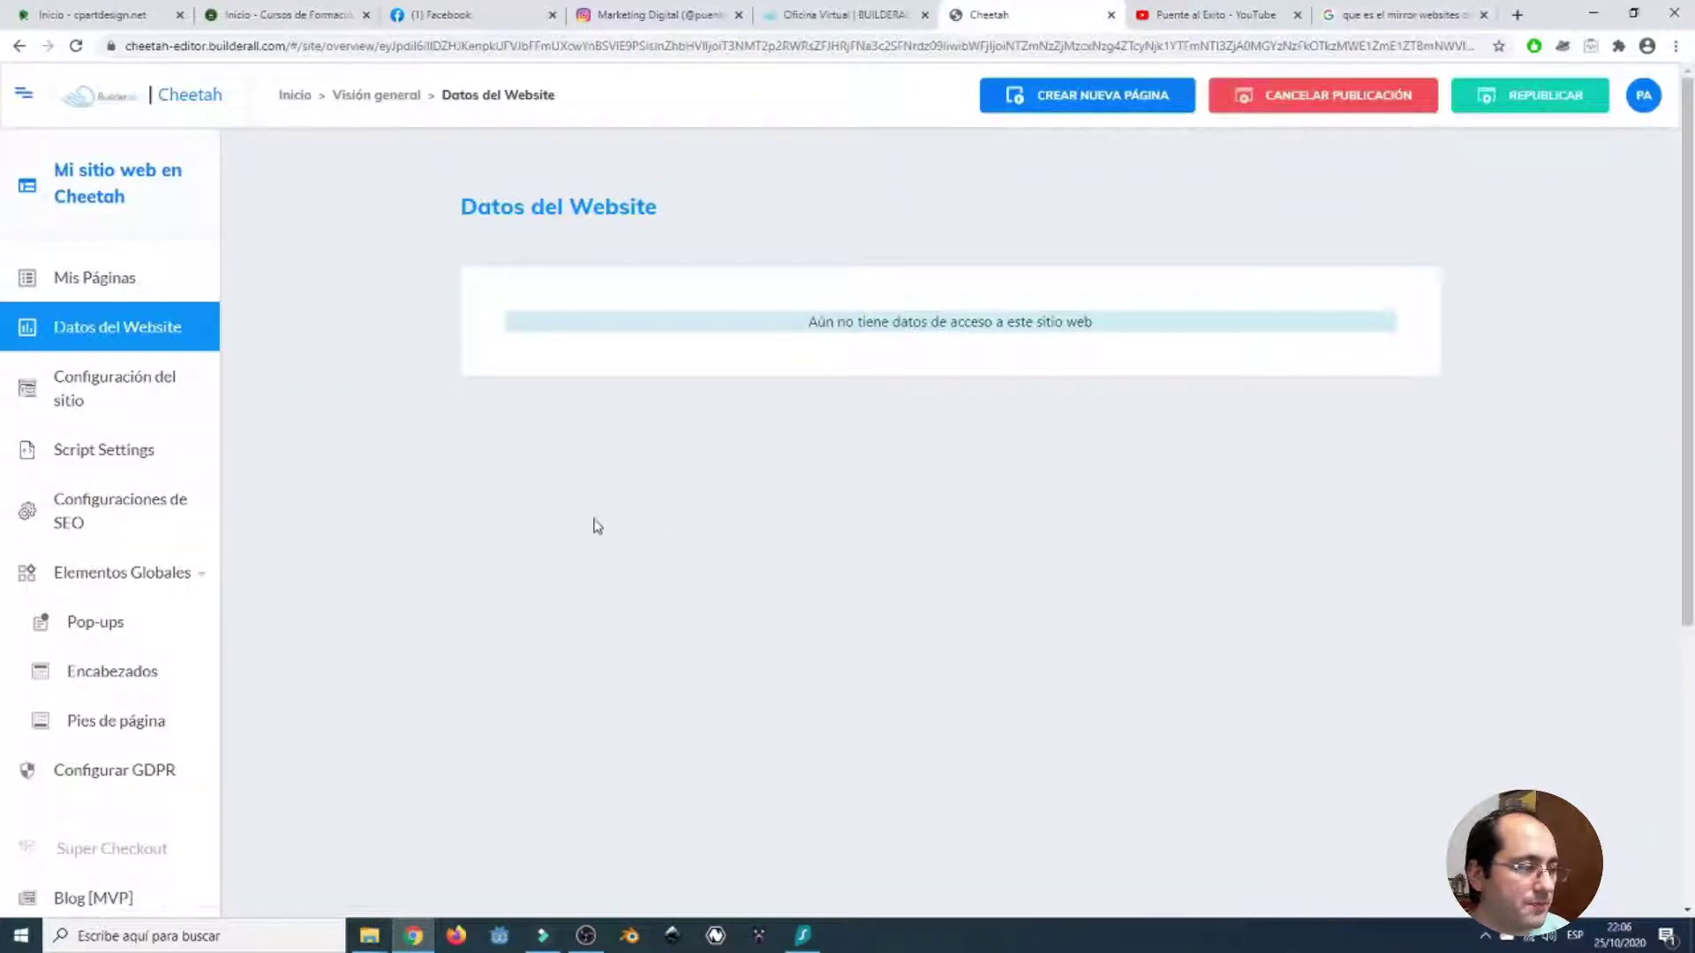
# - Review the site's general configuration, from title and URL to watermark and favicon options
pyautogui.click(143, 377)
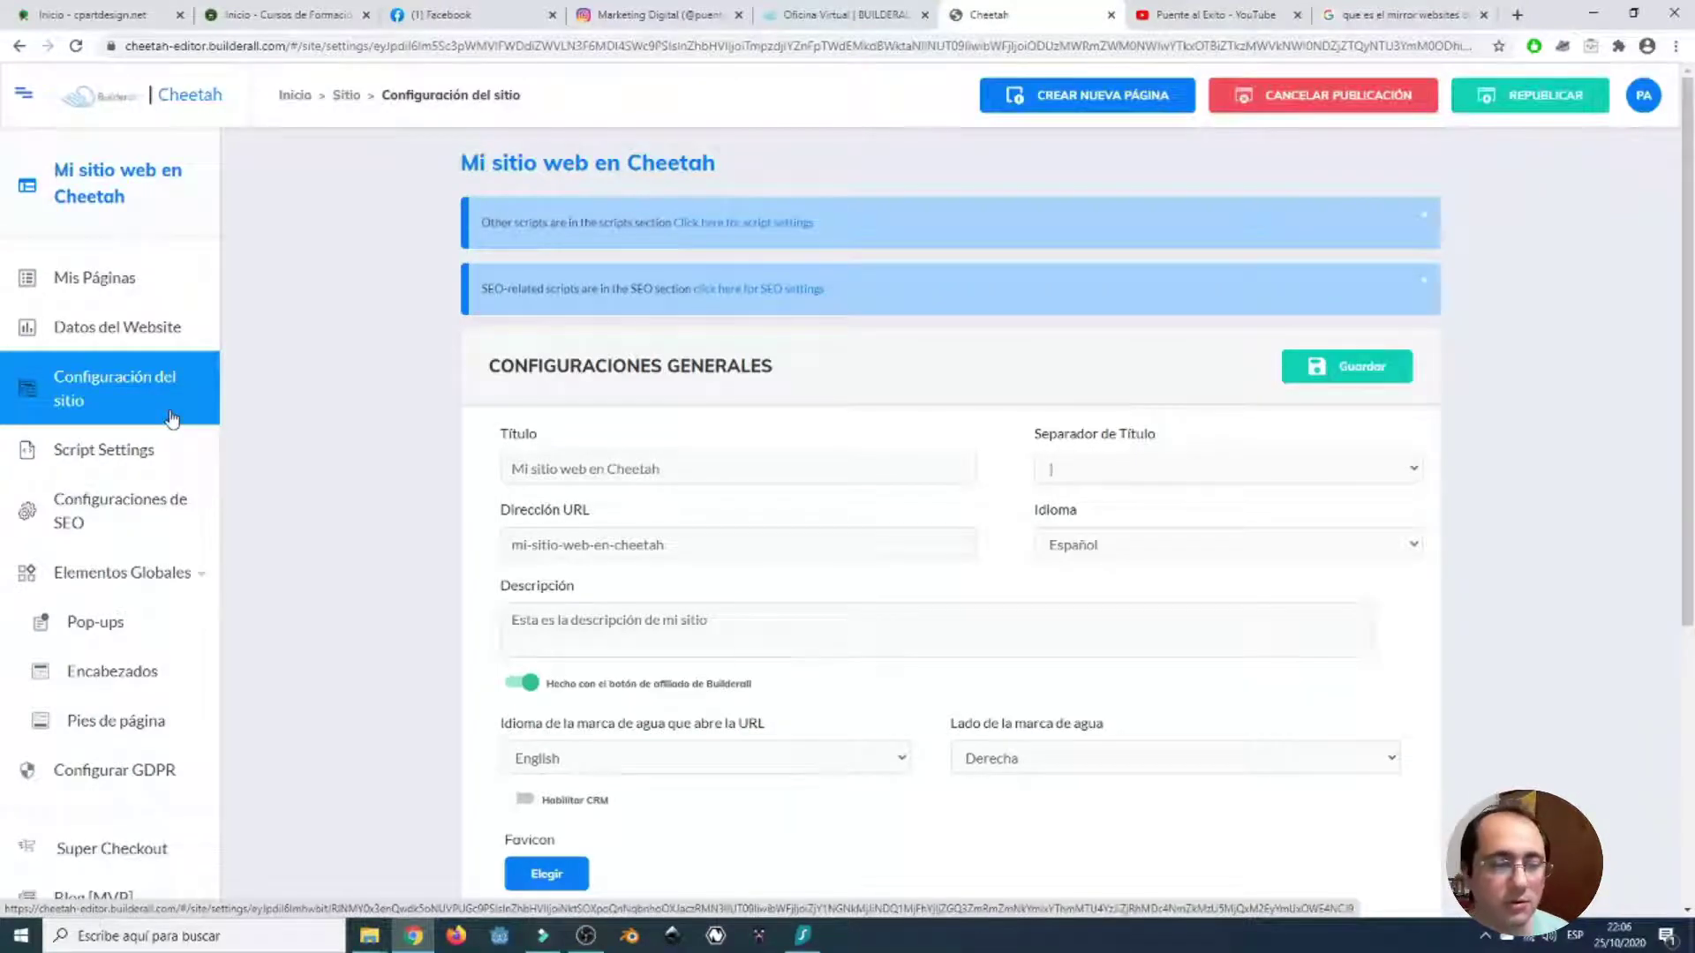
pyautogui.scroll(-4, 530, 512)
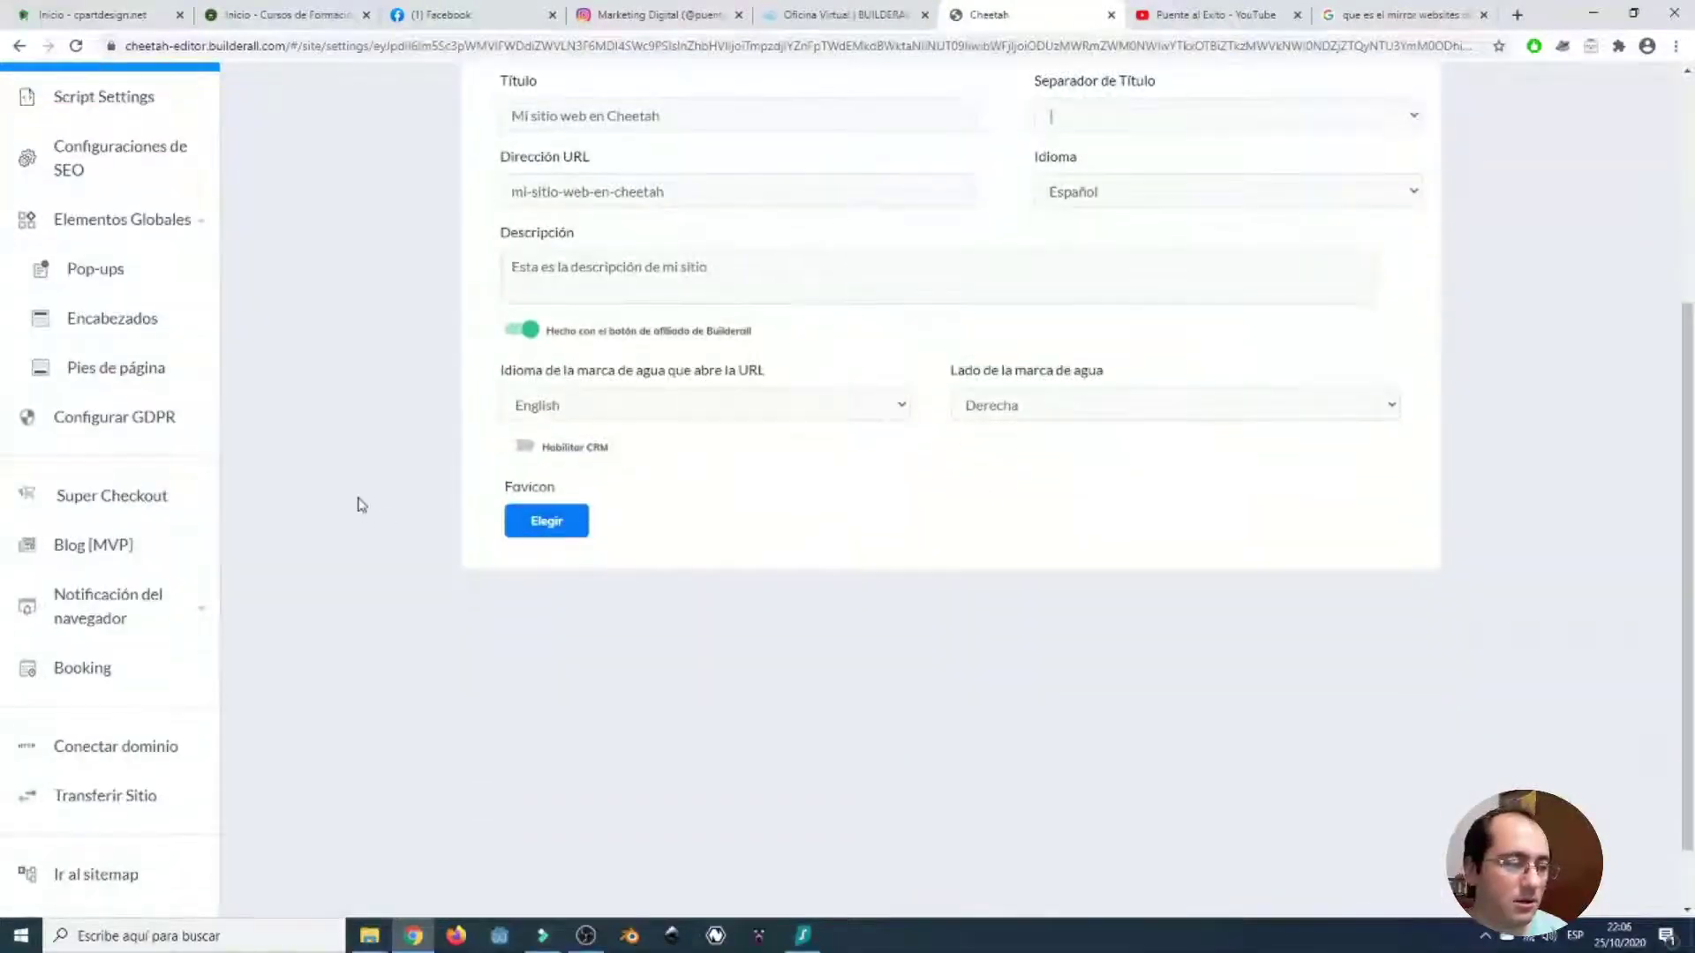
pyautogui.scroll(2, 362, 470)
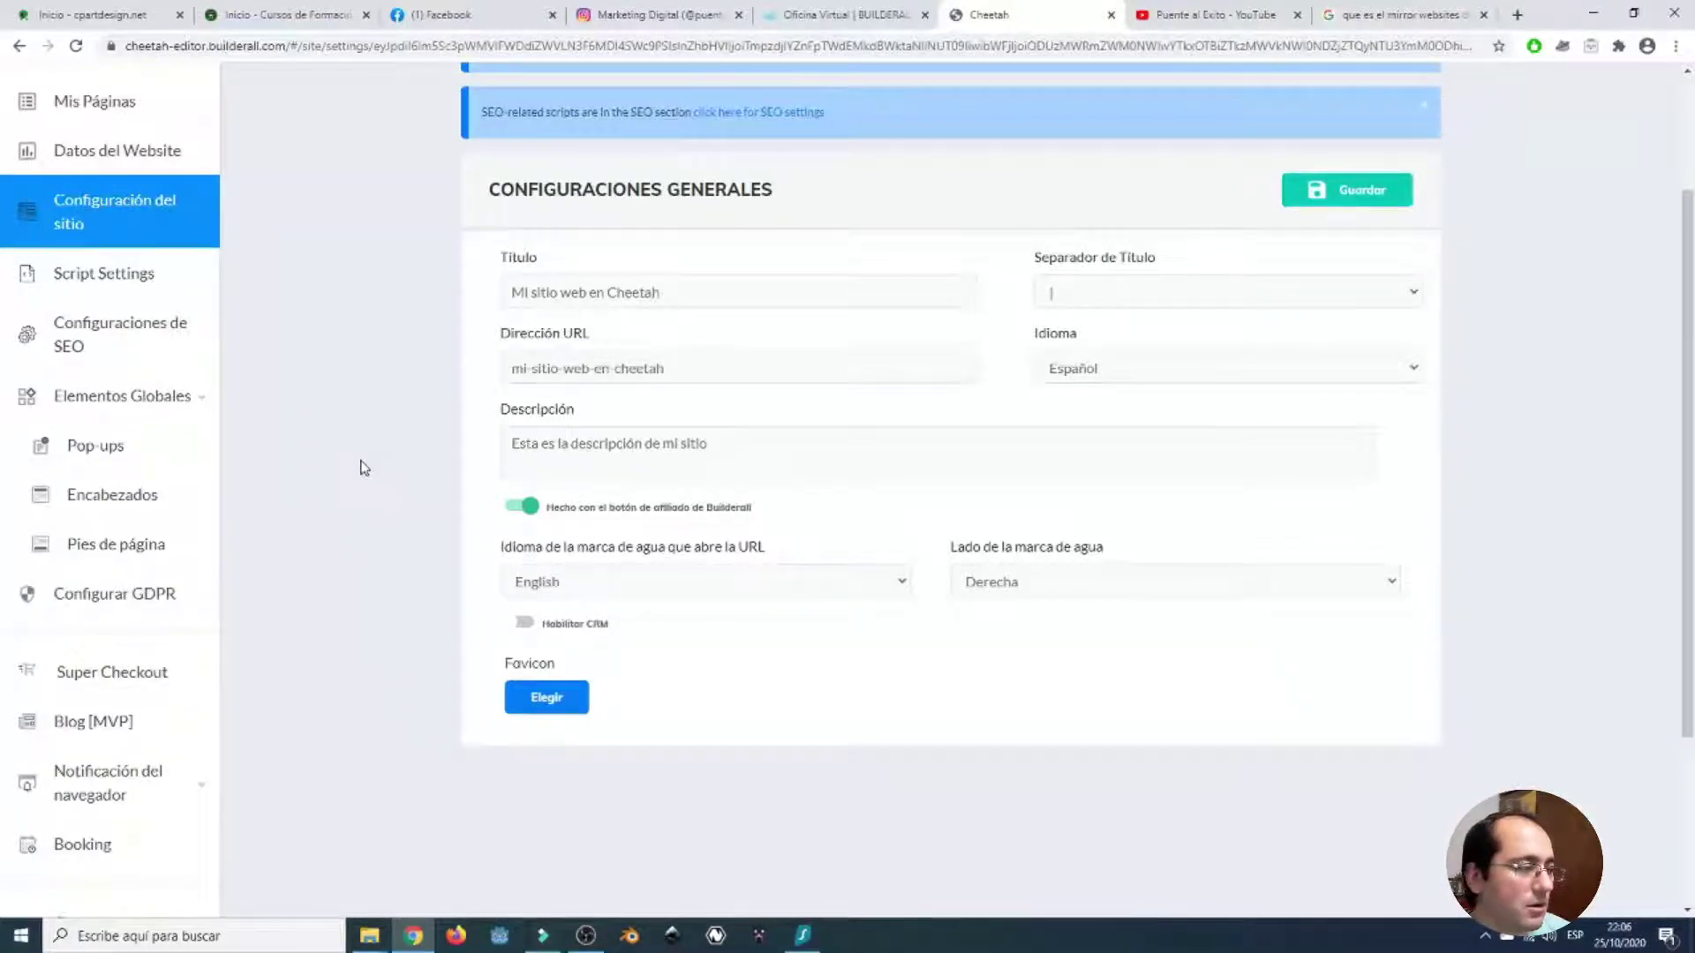
# - Review the site's script settings, including the script editor and the Facebook, Google Analytics and Google Tag Manager pixel fields
pyautogui.click(143, 275)
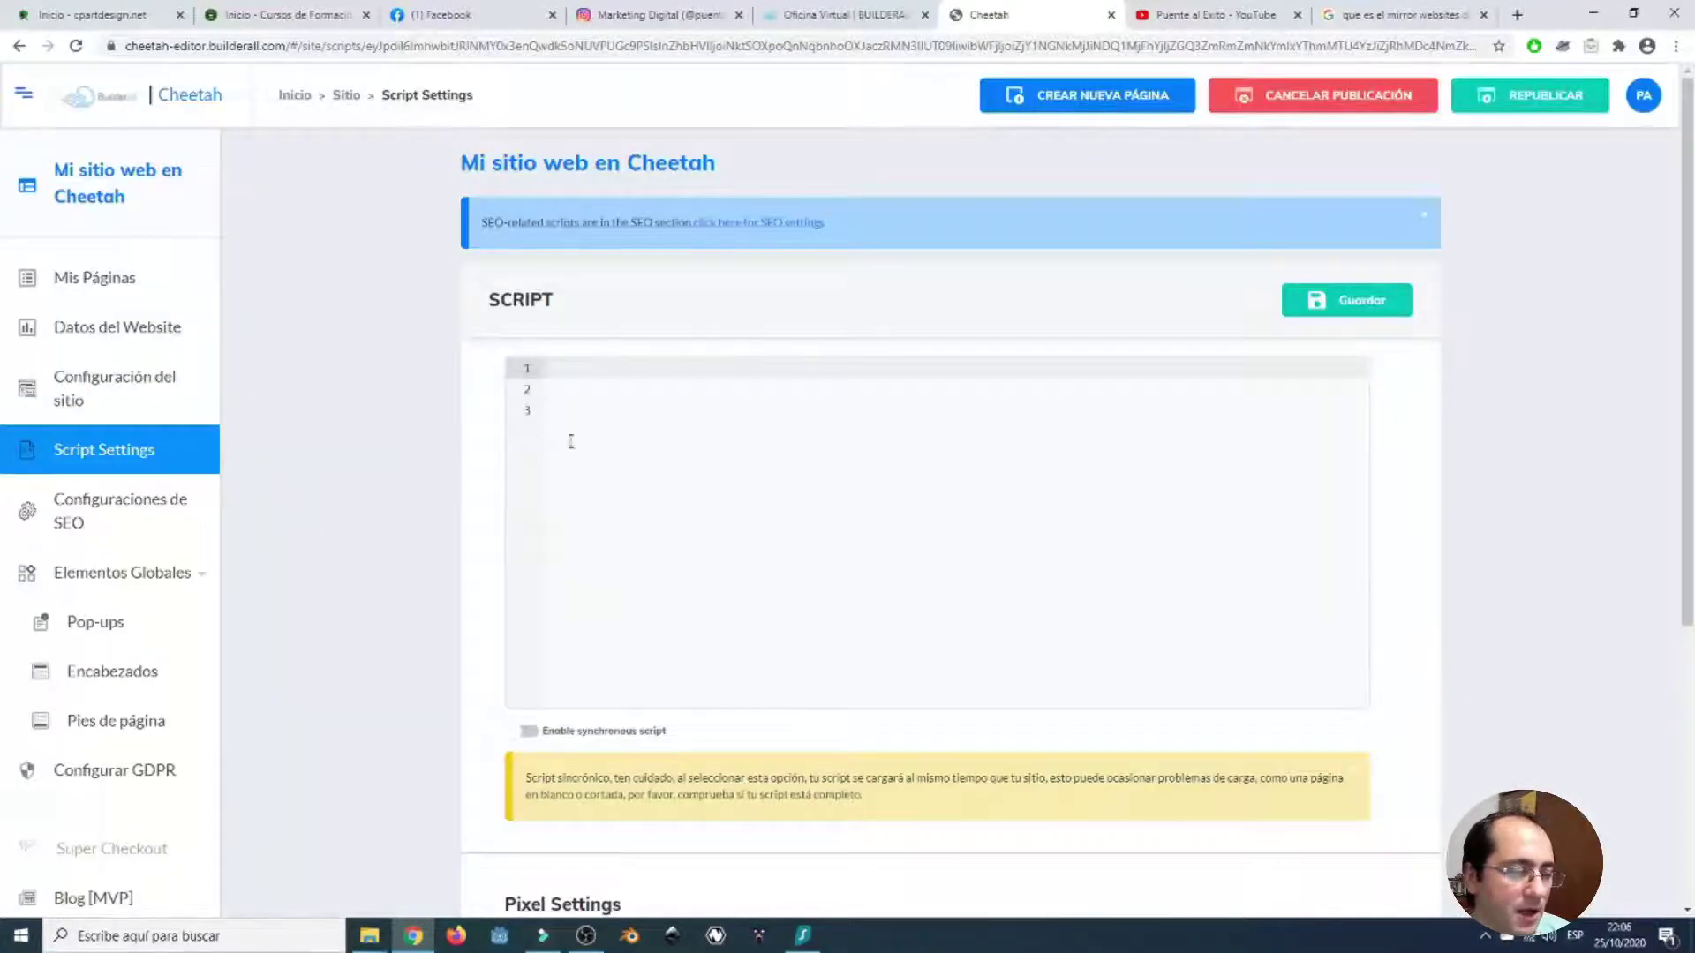
pyautogui.scroll(-2, 816, 566)
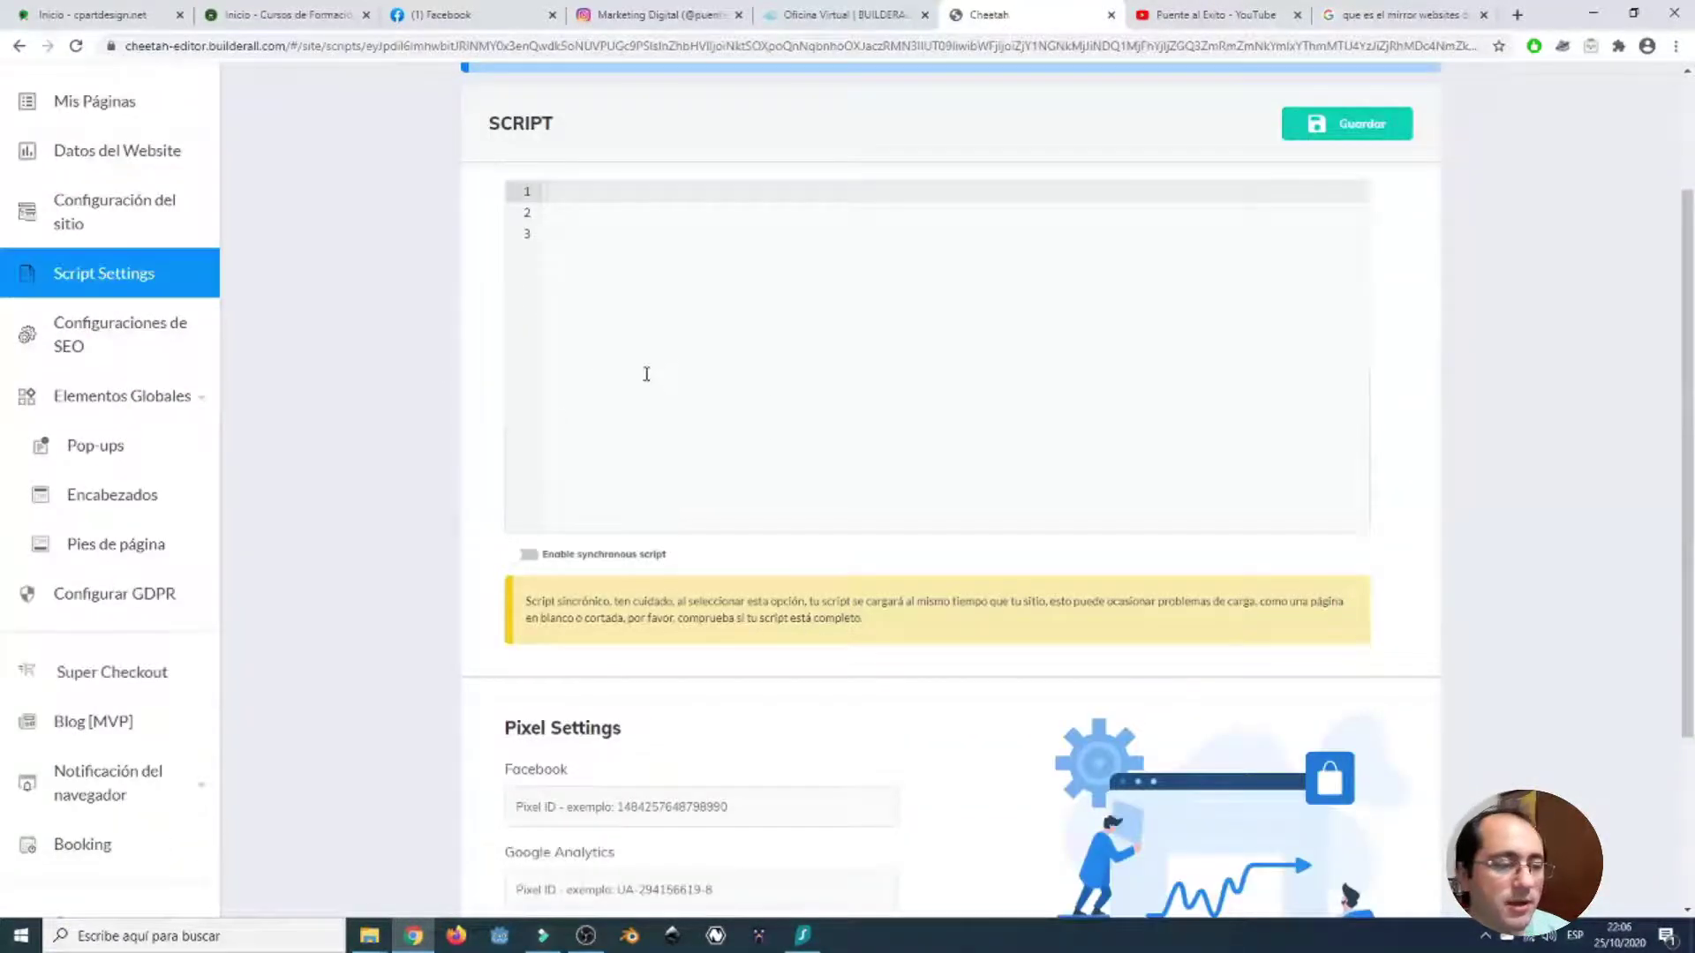
pyautogui.scroll(-3, 364, 402)
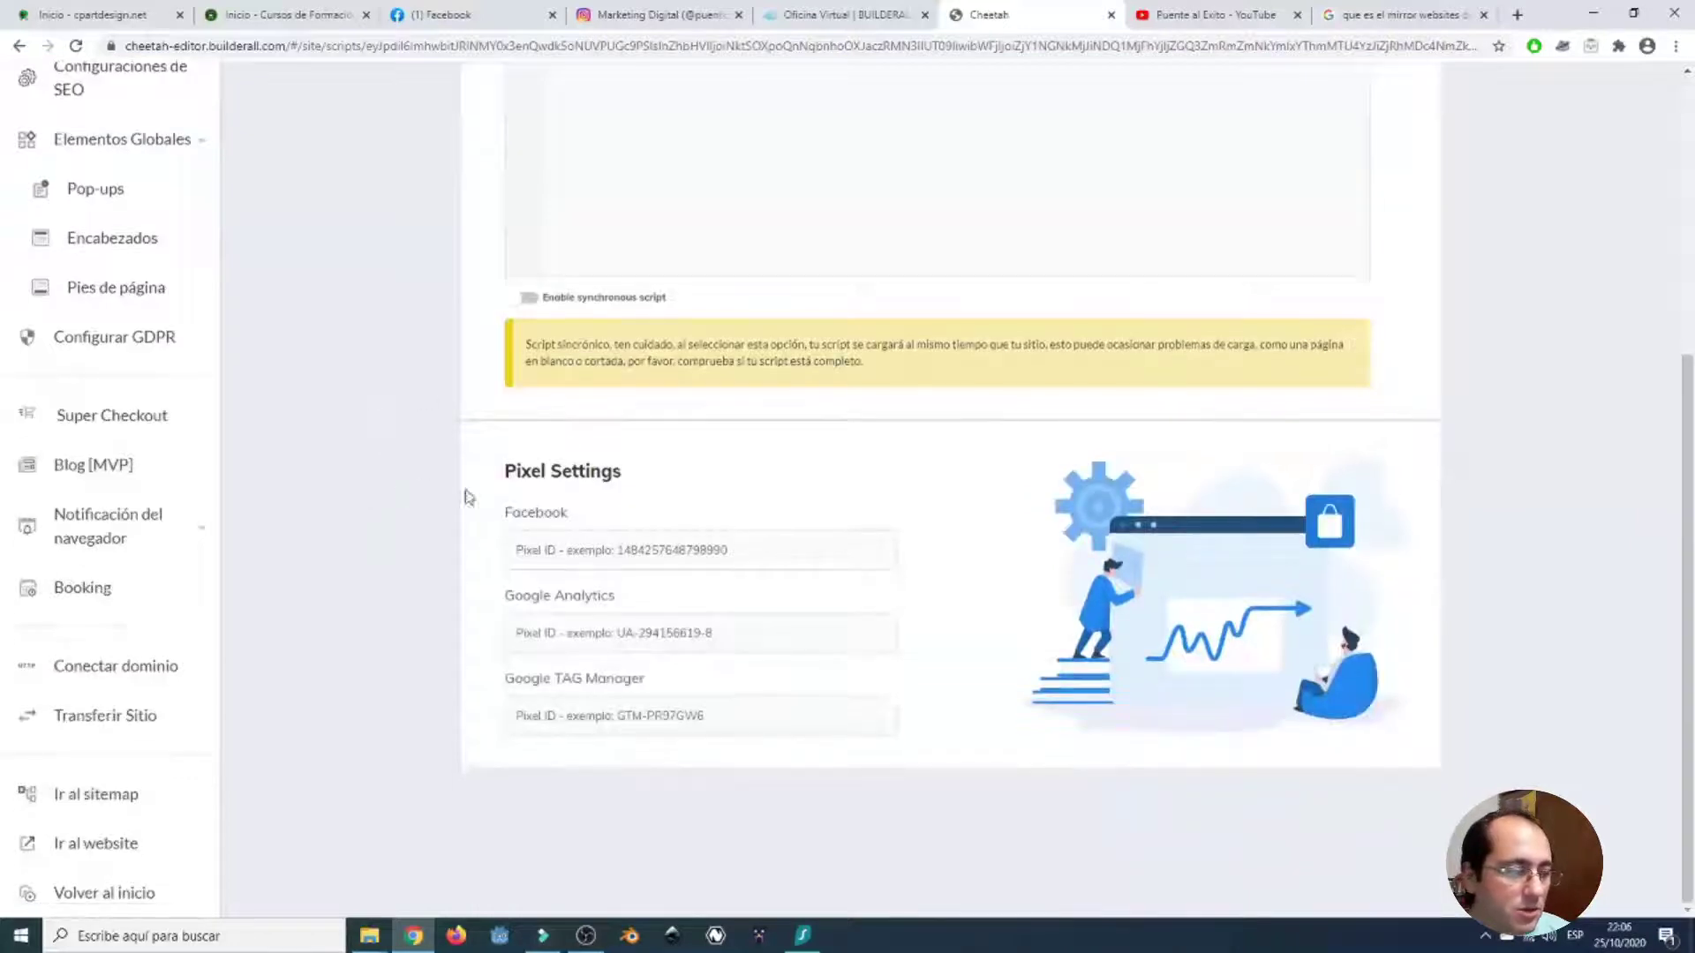
pyautogui.scroll(4, 442, 495)
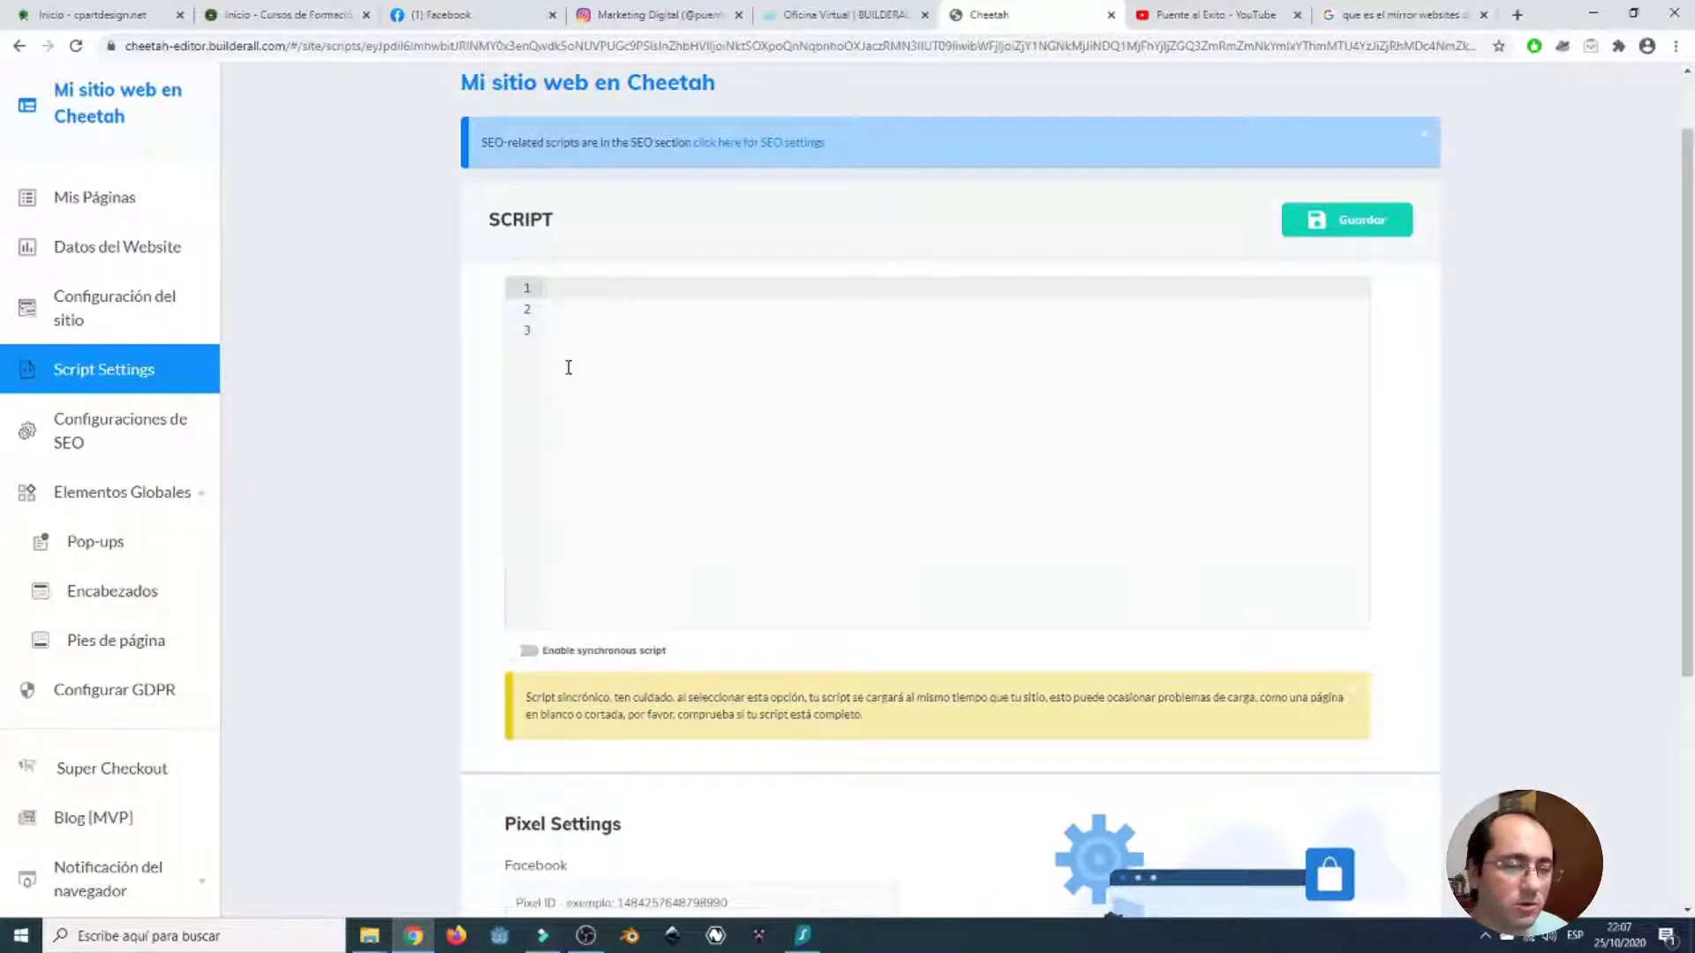
pyautogui.scroll(-4, 685, 473)
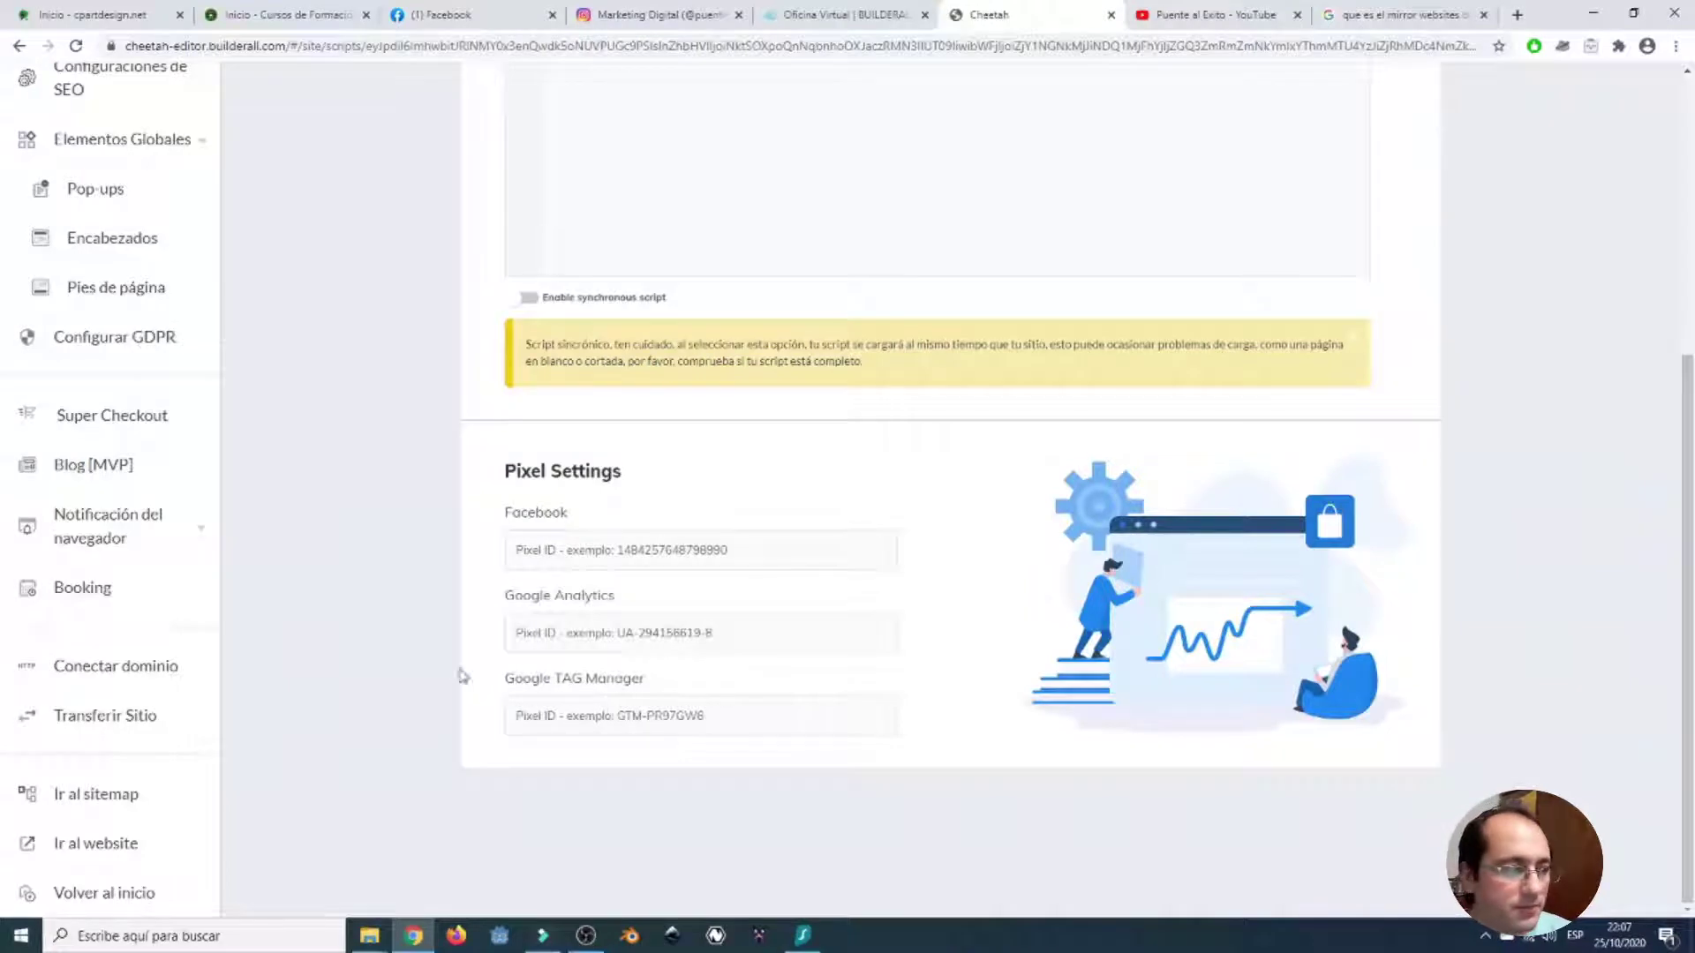
pyautogui.scroll(4, 443, 666)
pyautogui.scroll(2, 329, 509)
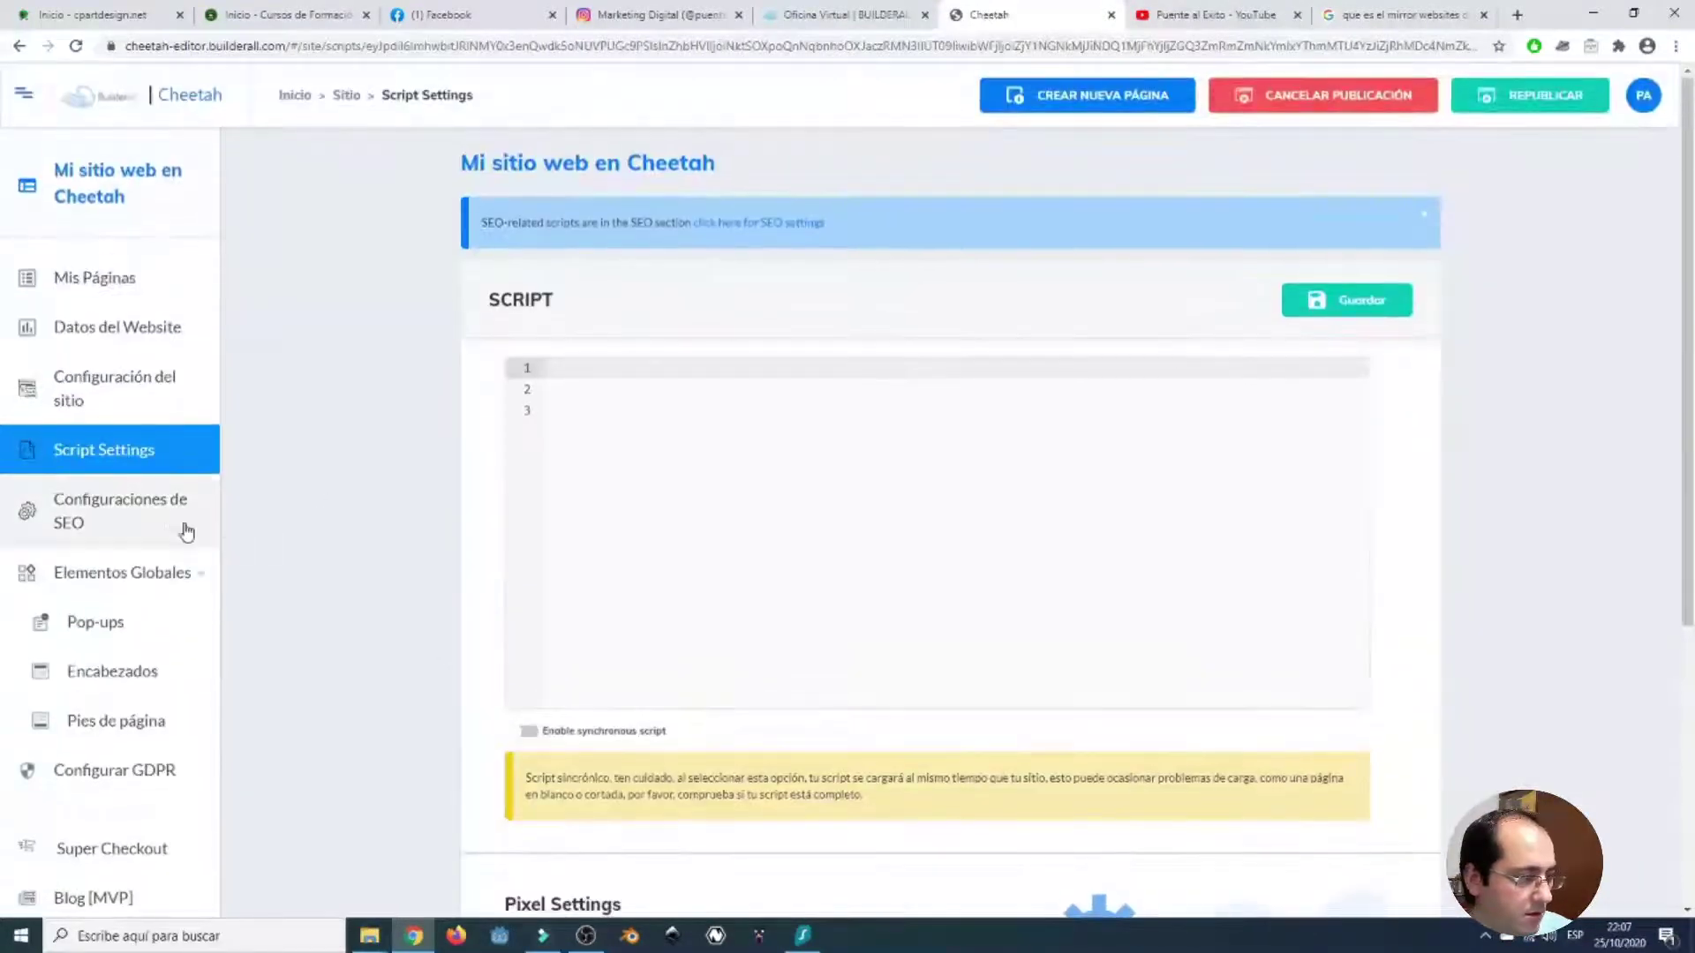
# - Examine the keyword, metatag, robots and advertising fields in the site's SEO configuration without entering anything
pyautogui.click(148, 522)
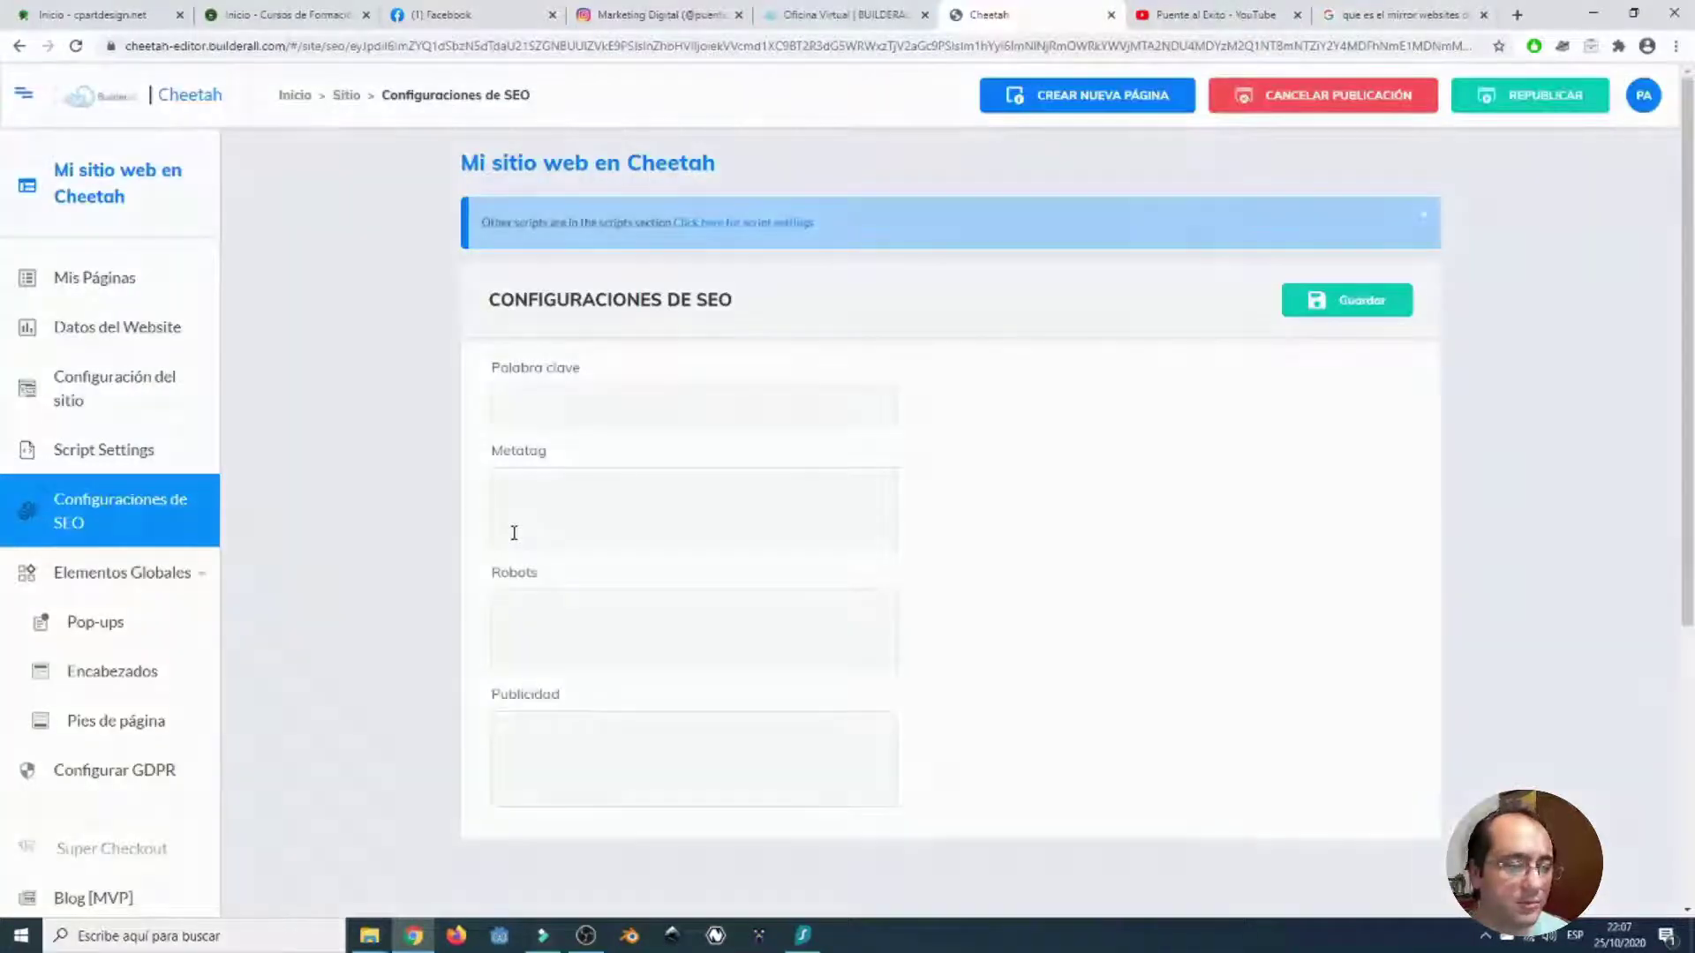
pyautogui.click(574, 407)
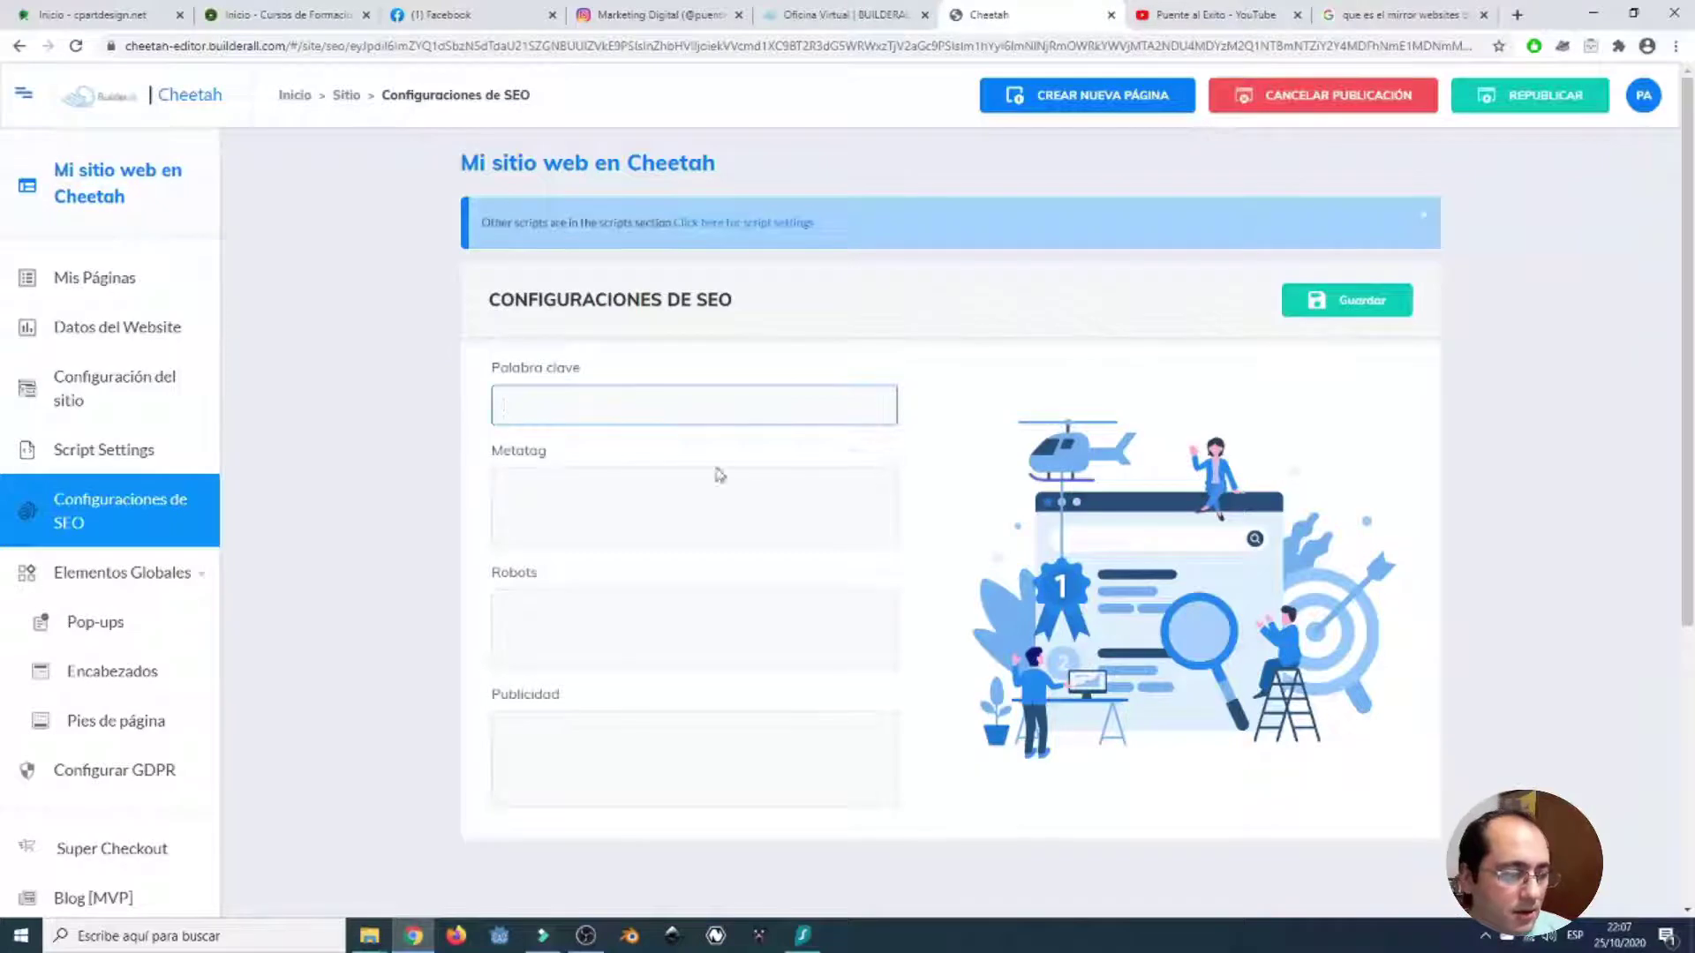
pyautogui.click(679, 481)
pyautogui.scroll(-1, 686, 560)
pyautogui.click(692, 519)
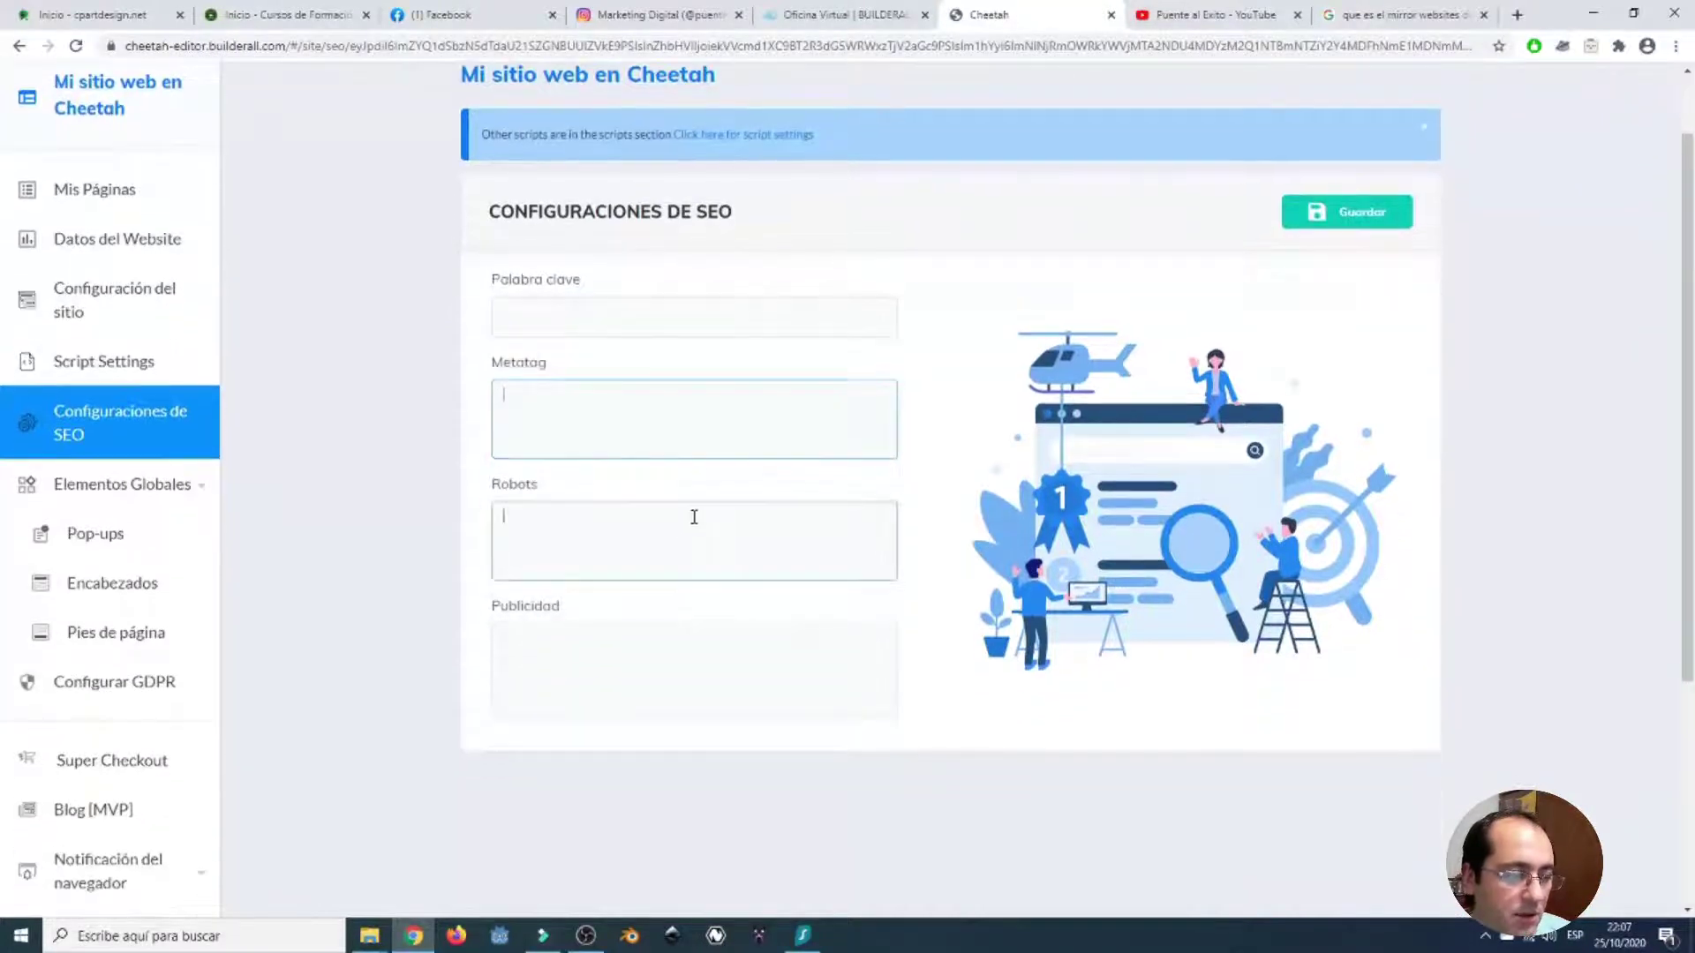
pyautogui.click(751, 644)
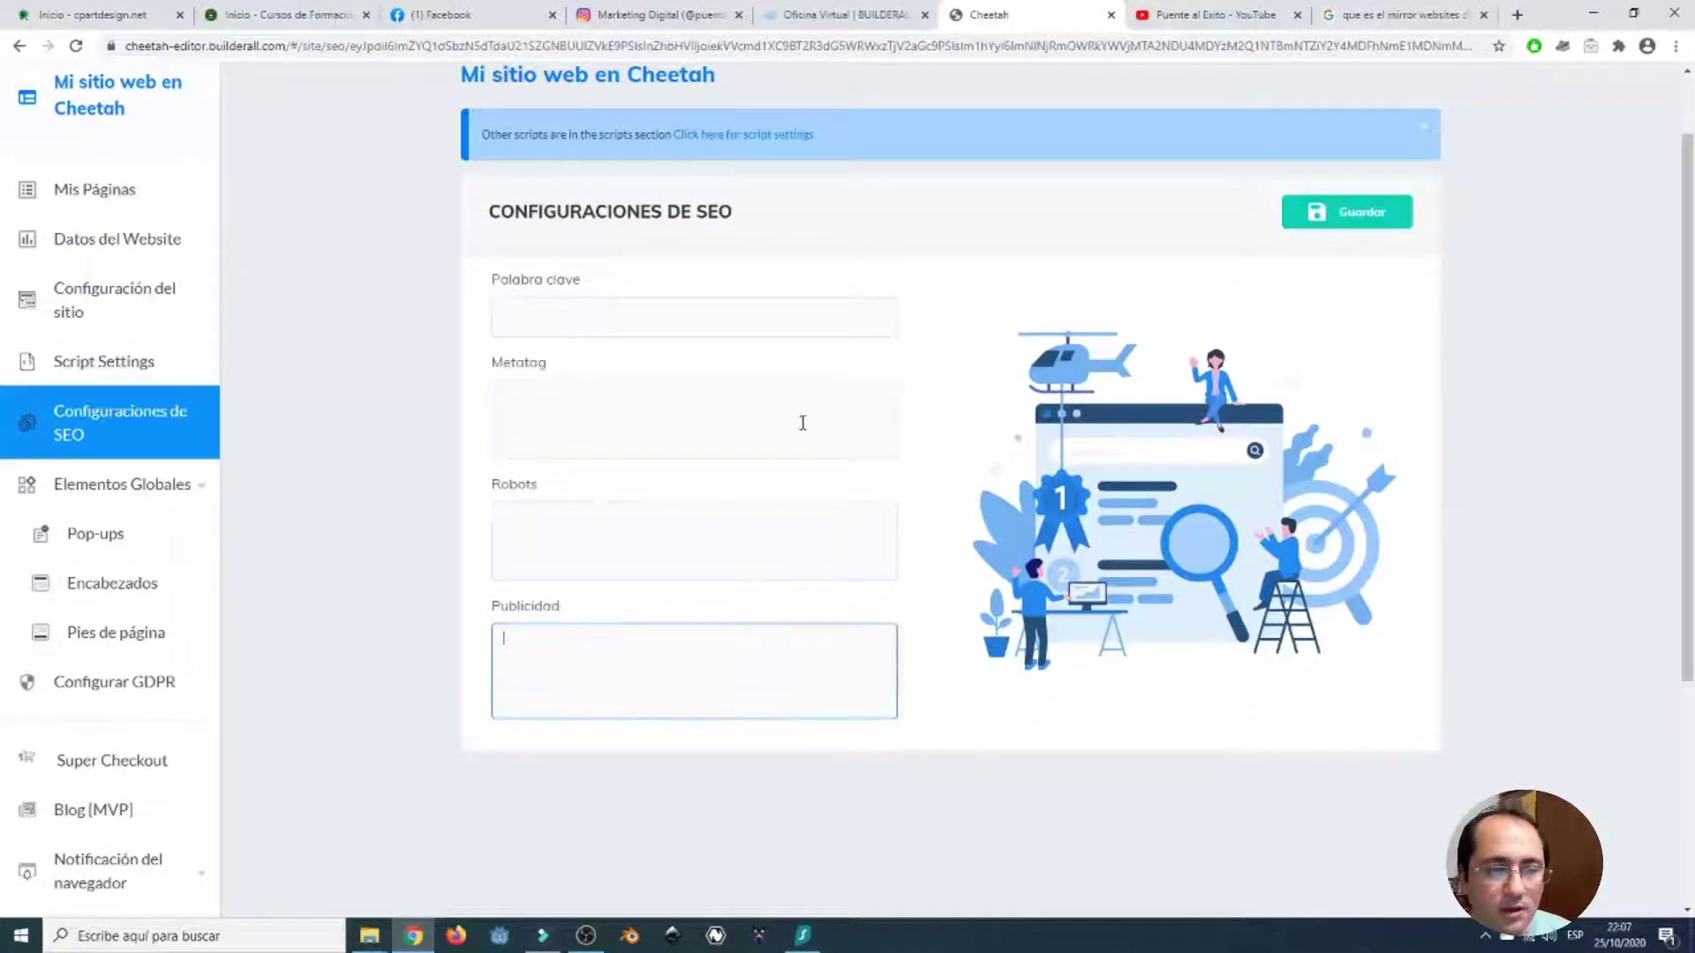
# - View the global elements for pop-ups, headers and footers, and open the site's GDPR configuration
pyautogui.click(159, 485)
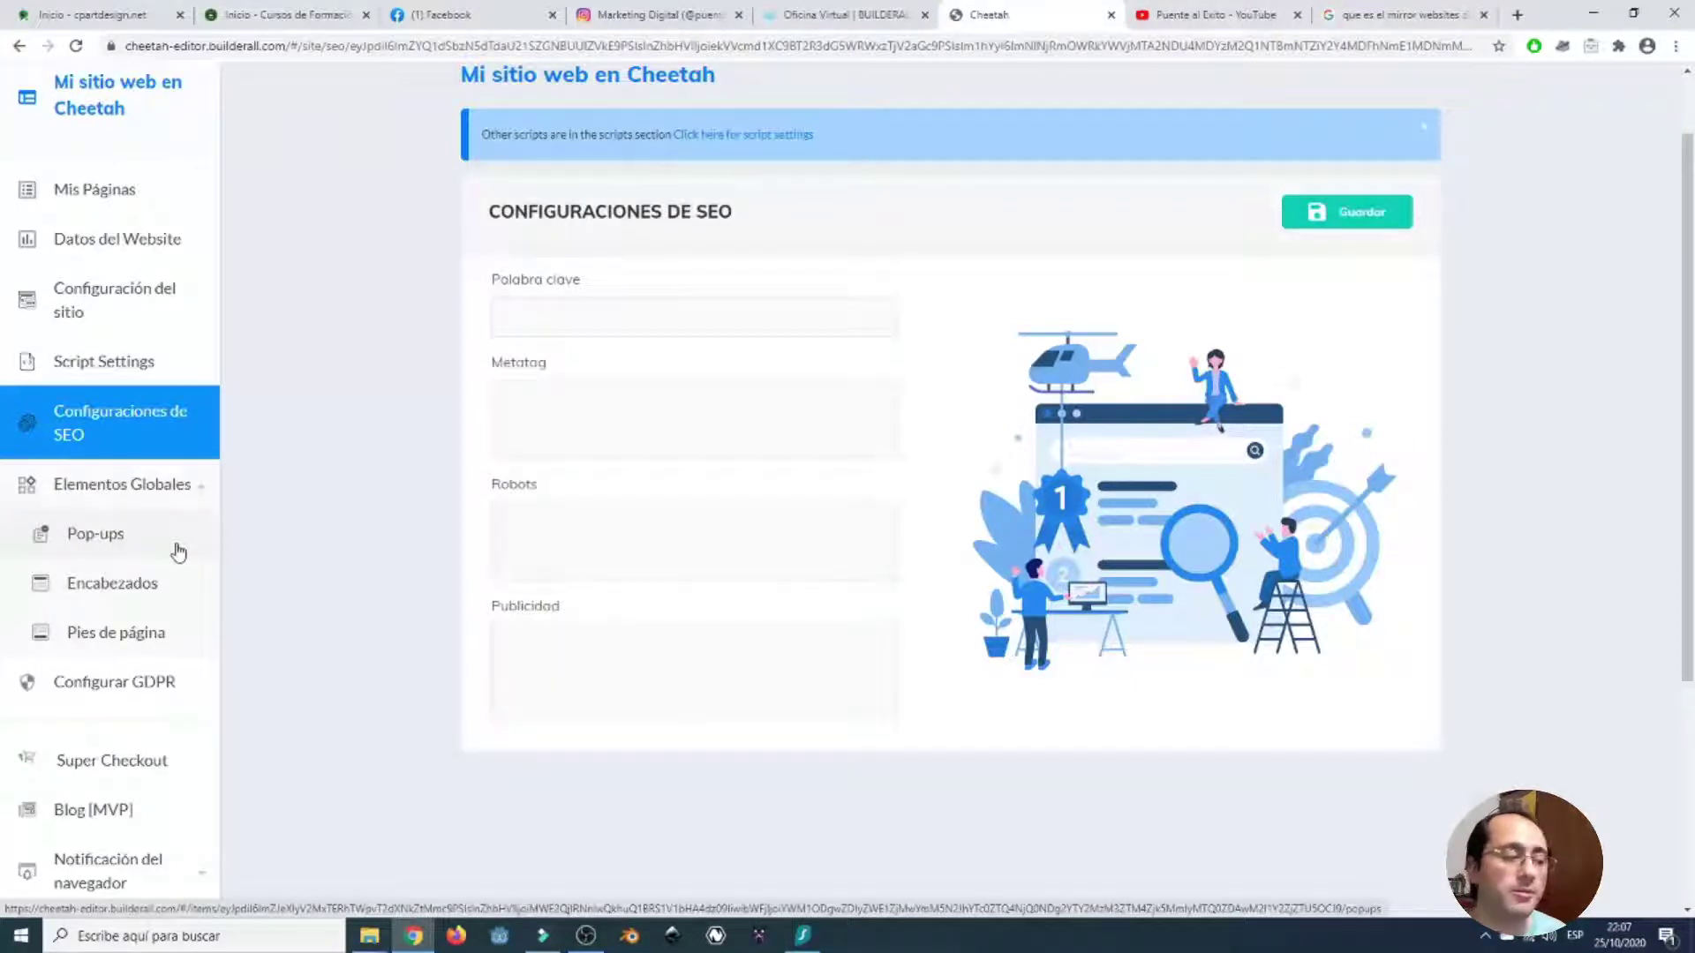
pyautogui.click(122, 545)
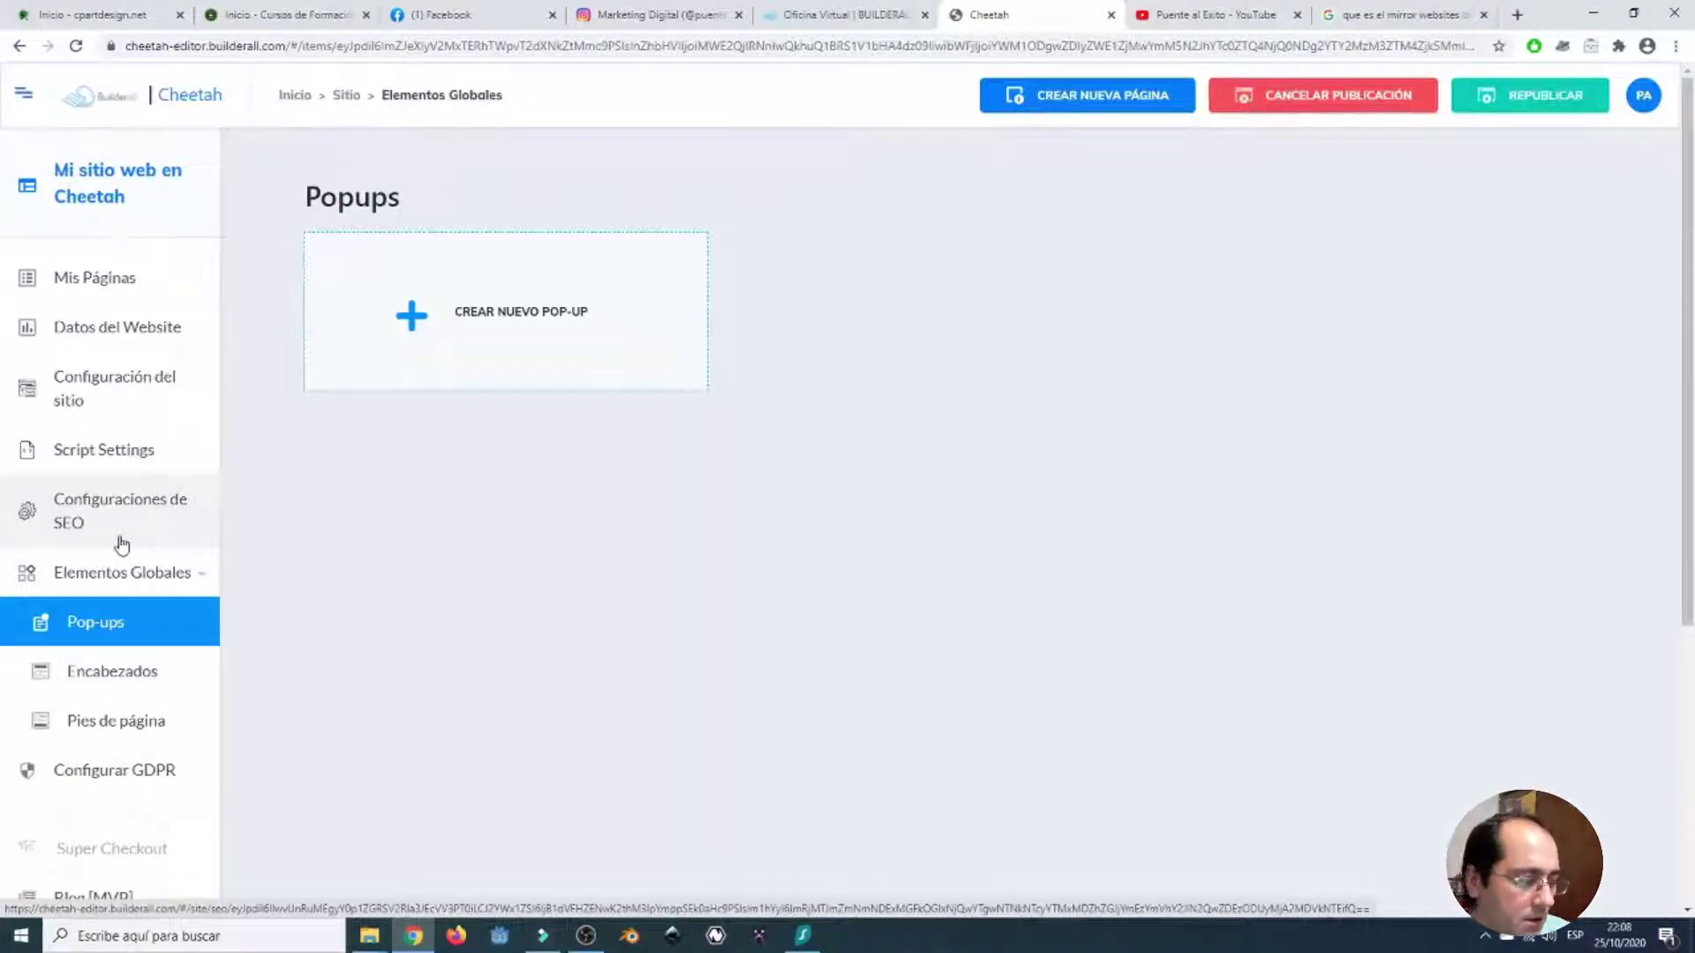
pyautogui.click(96, 672)
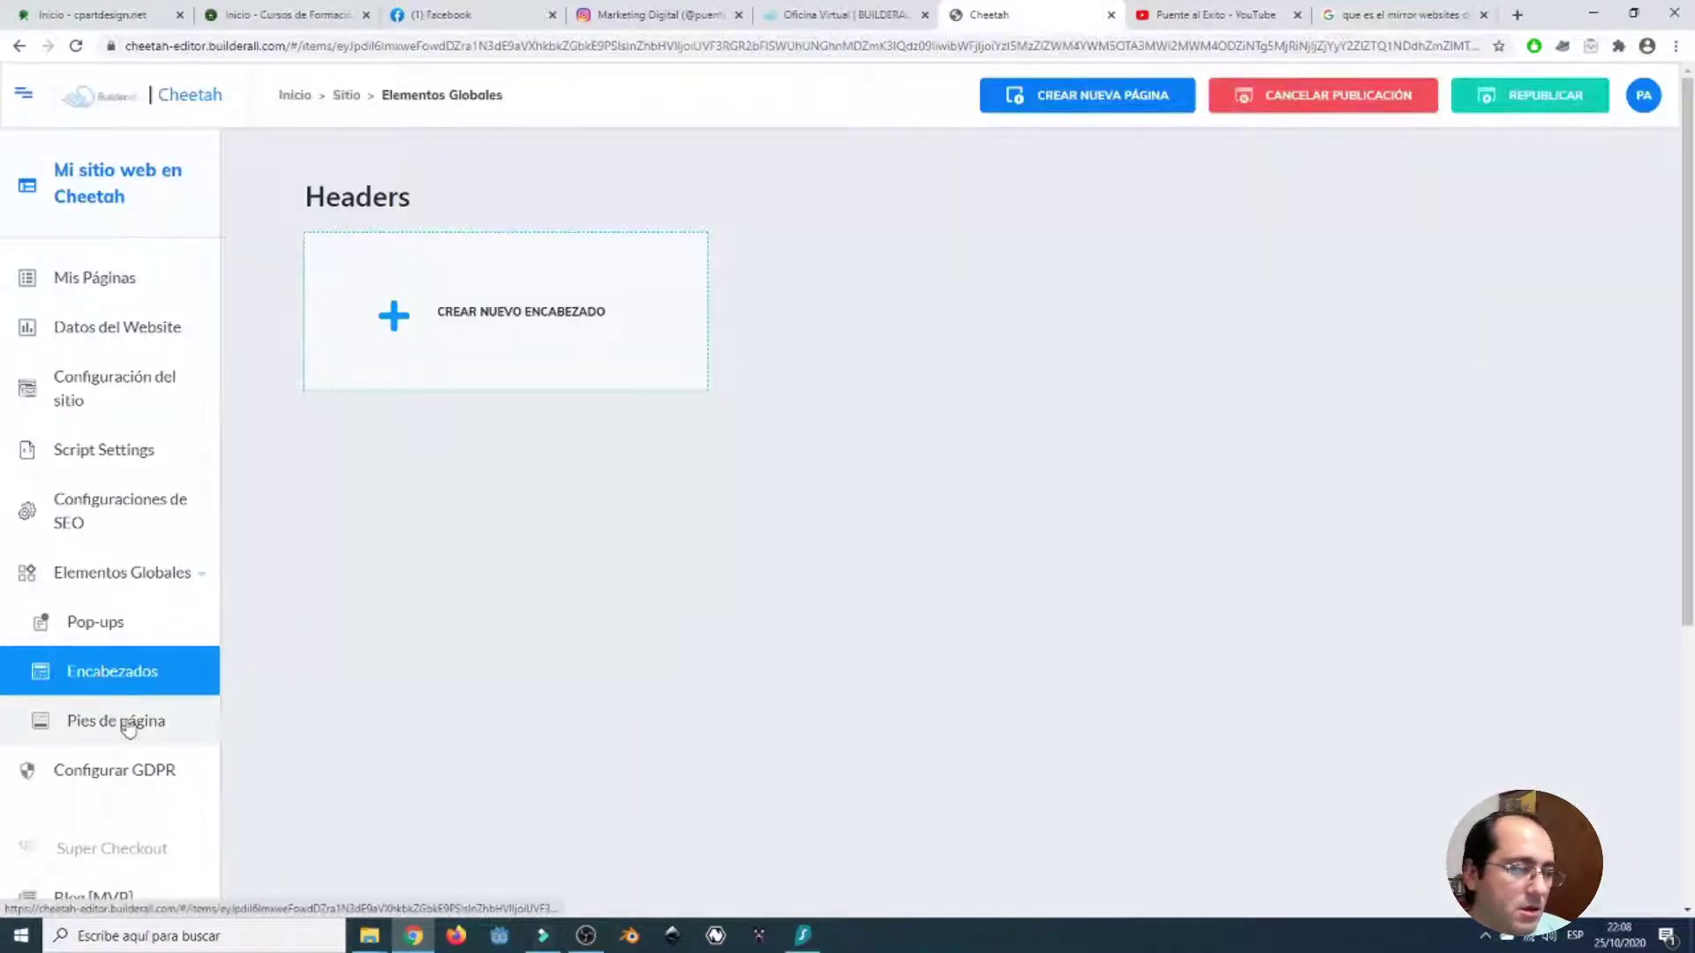
pyautogui.click(129, 722)
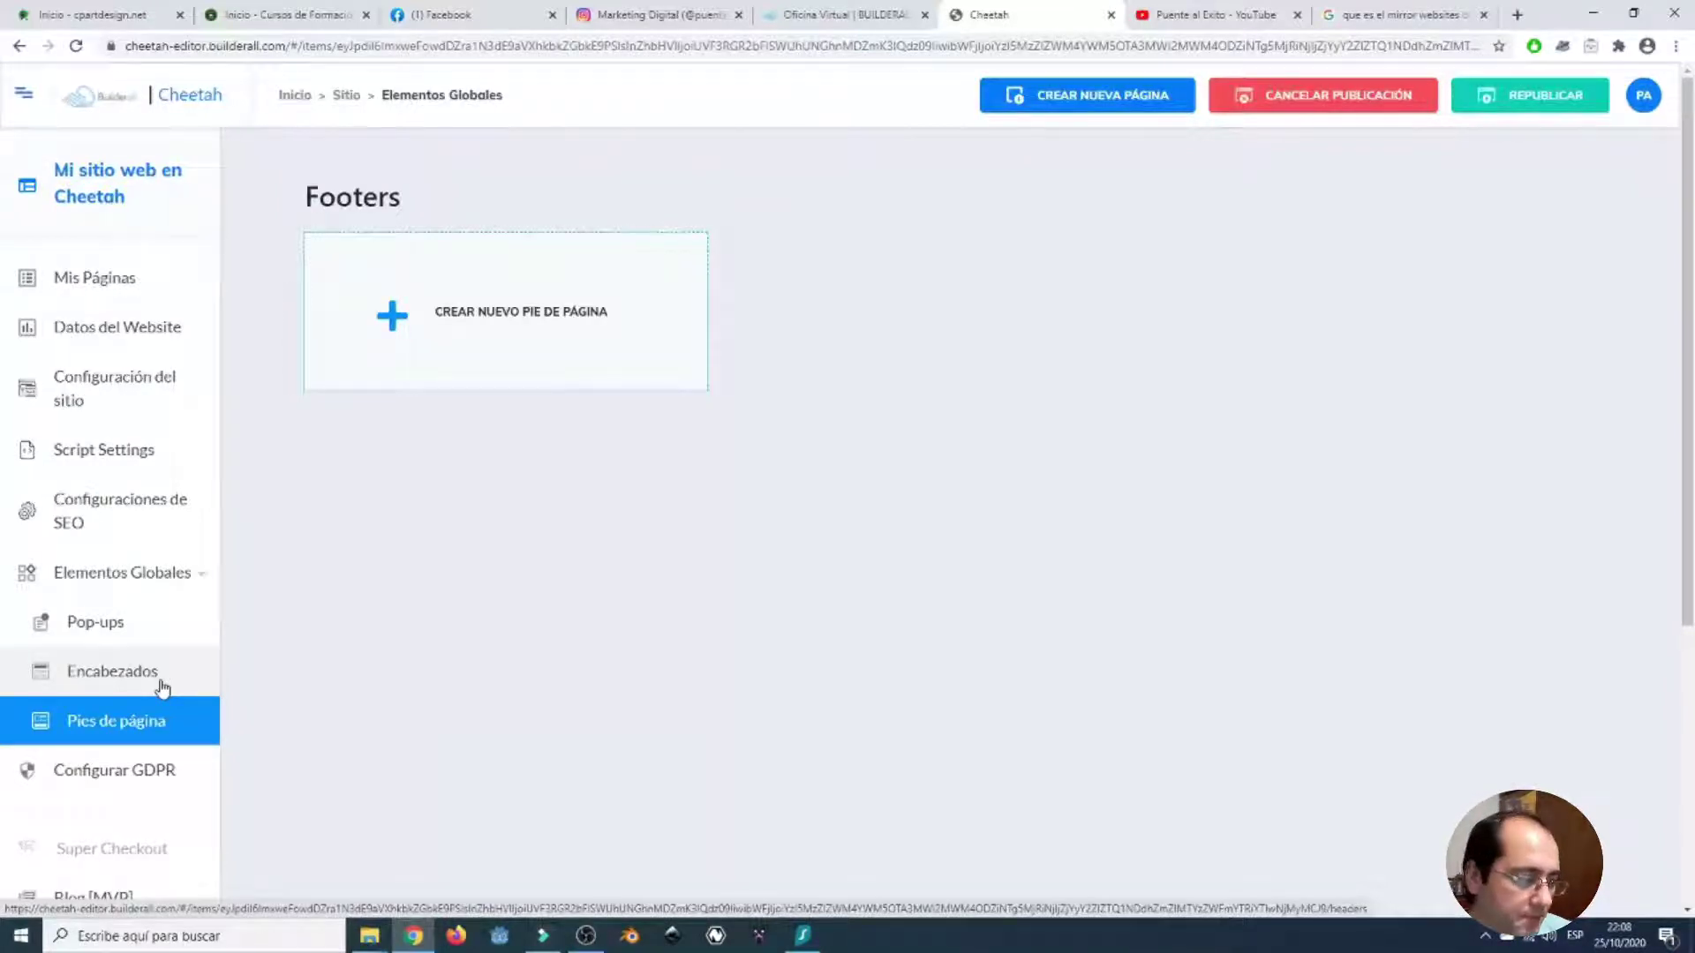
pyautogui.click(150, 774)
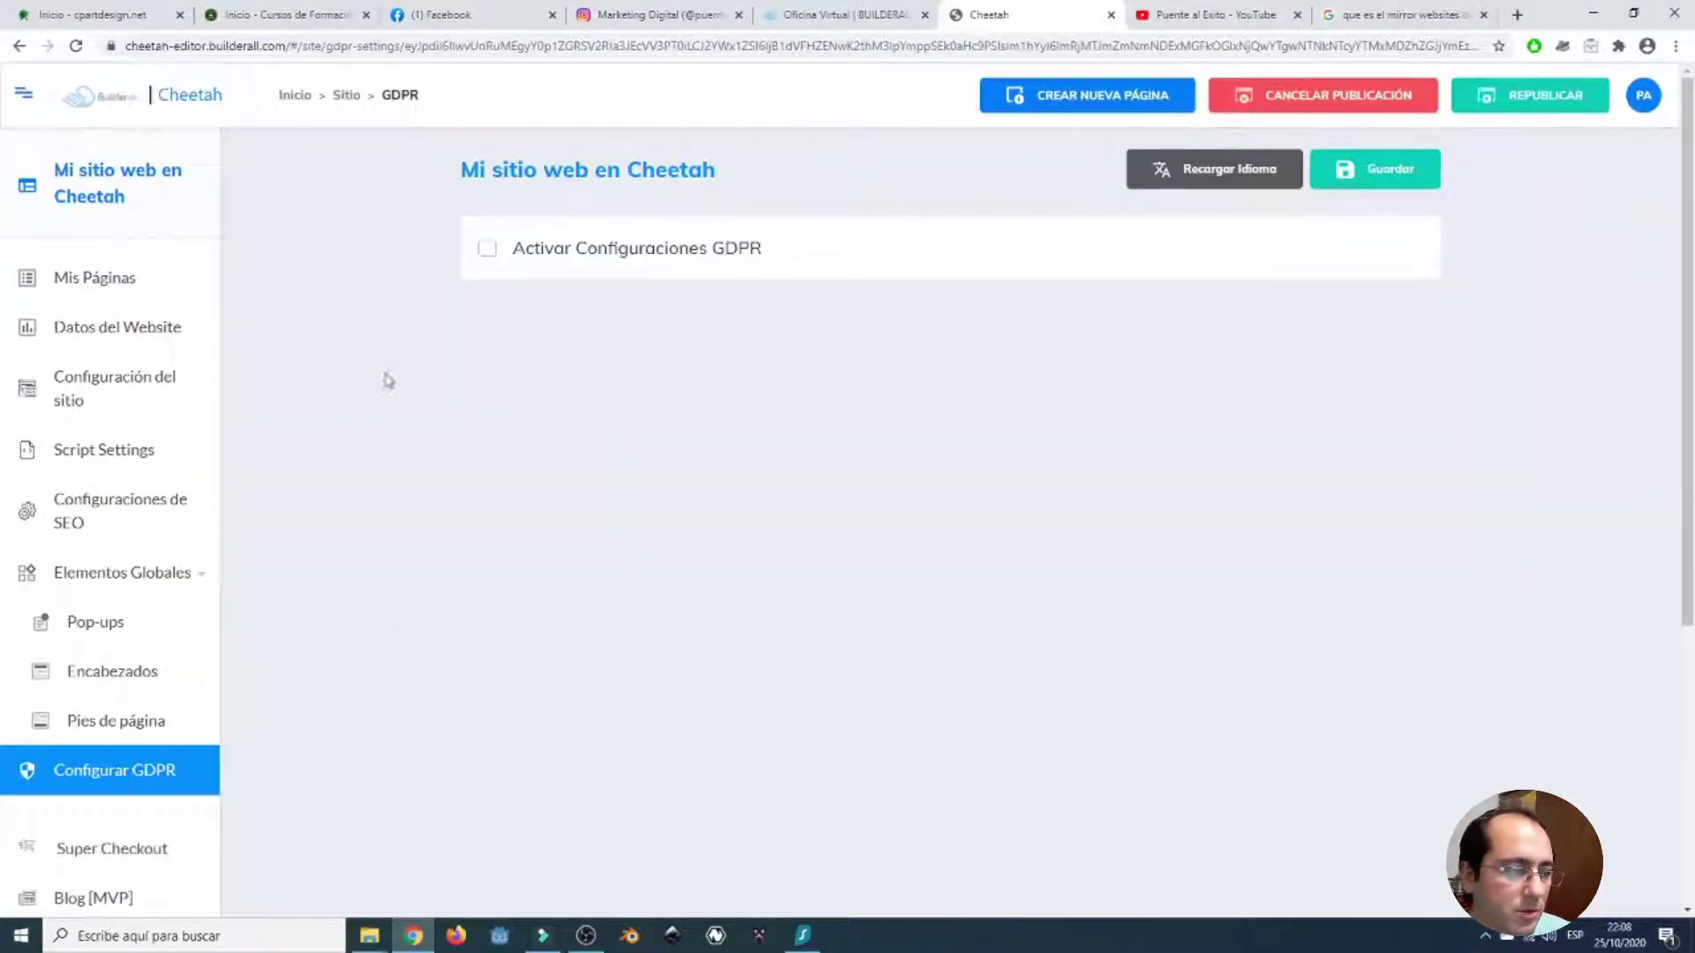
# - Open Super Checkout to view its company information page, and close it to return to the Cheetah site
pyautogui.scroll(-2, 279, 513)
pyautogui.scroll(-2, 415, 518)
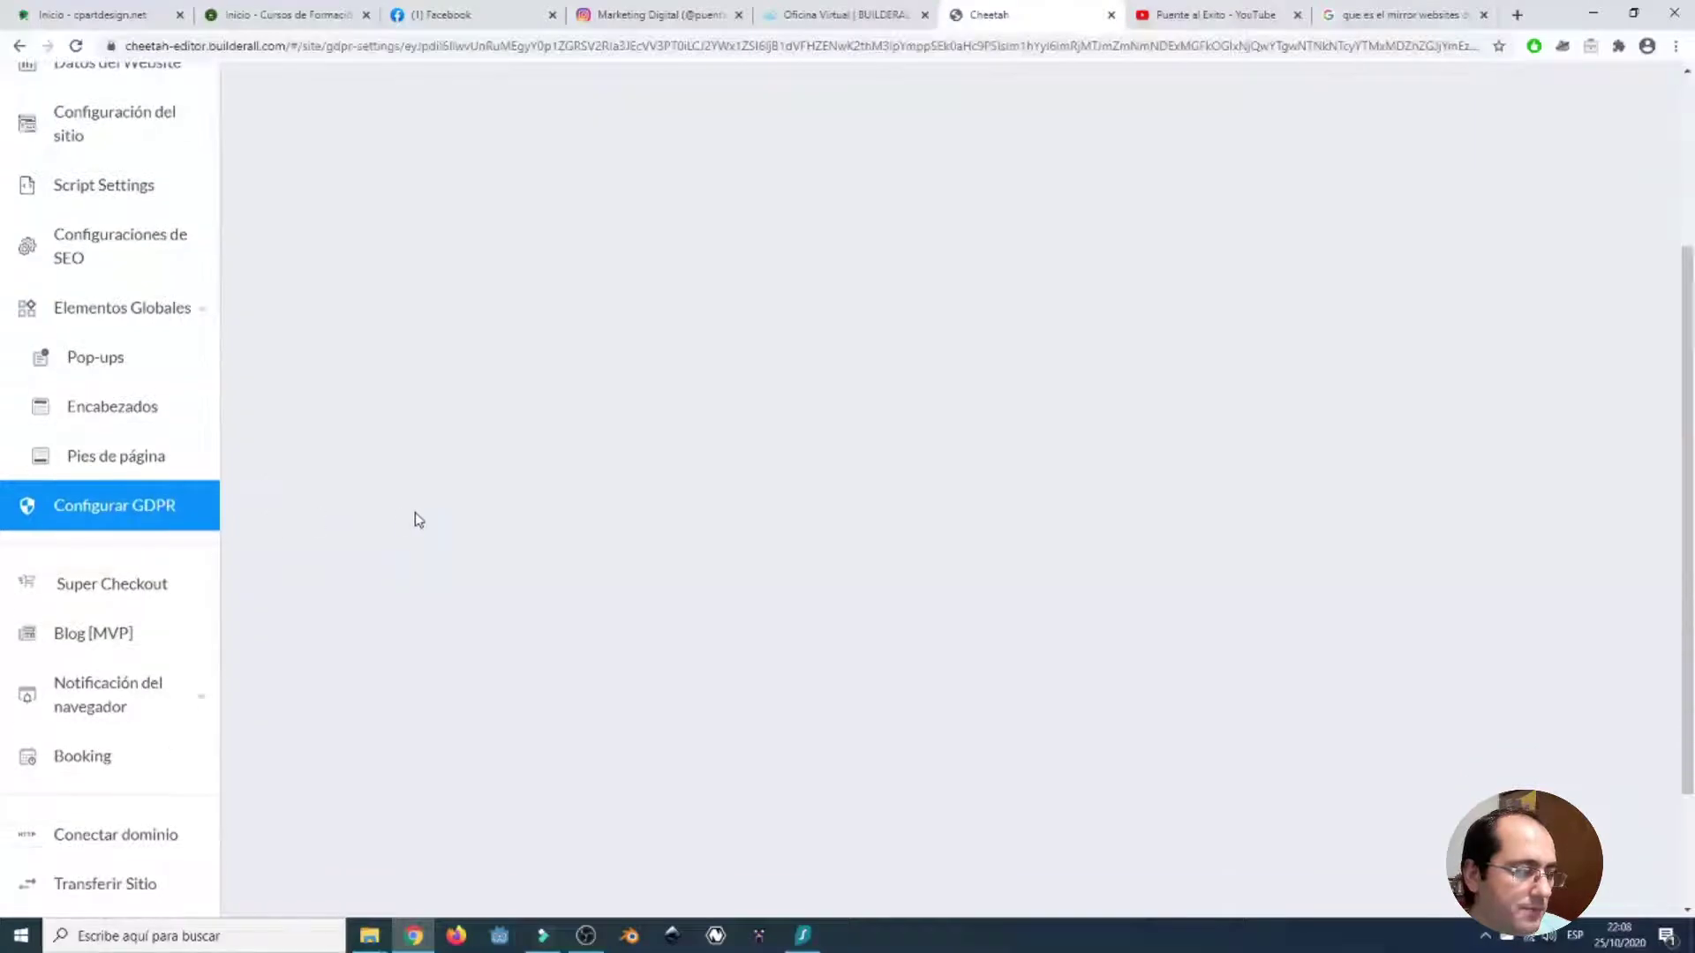
pyautogui.click(167, 501)
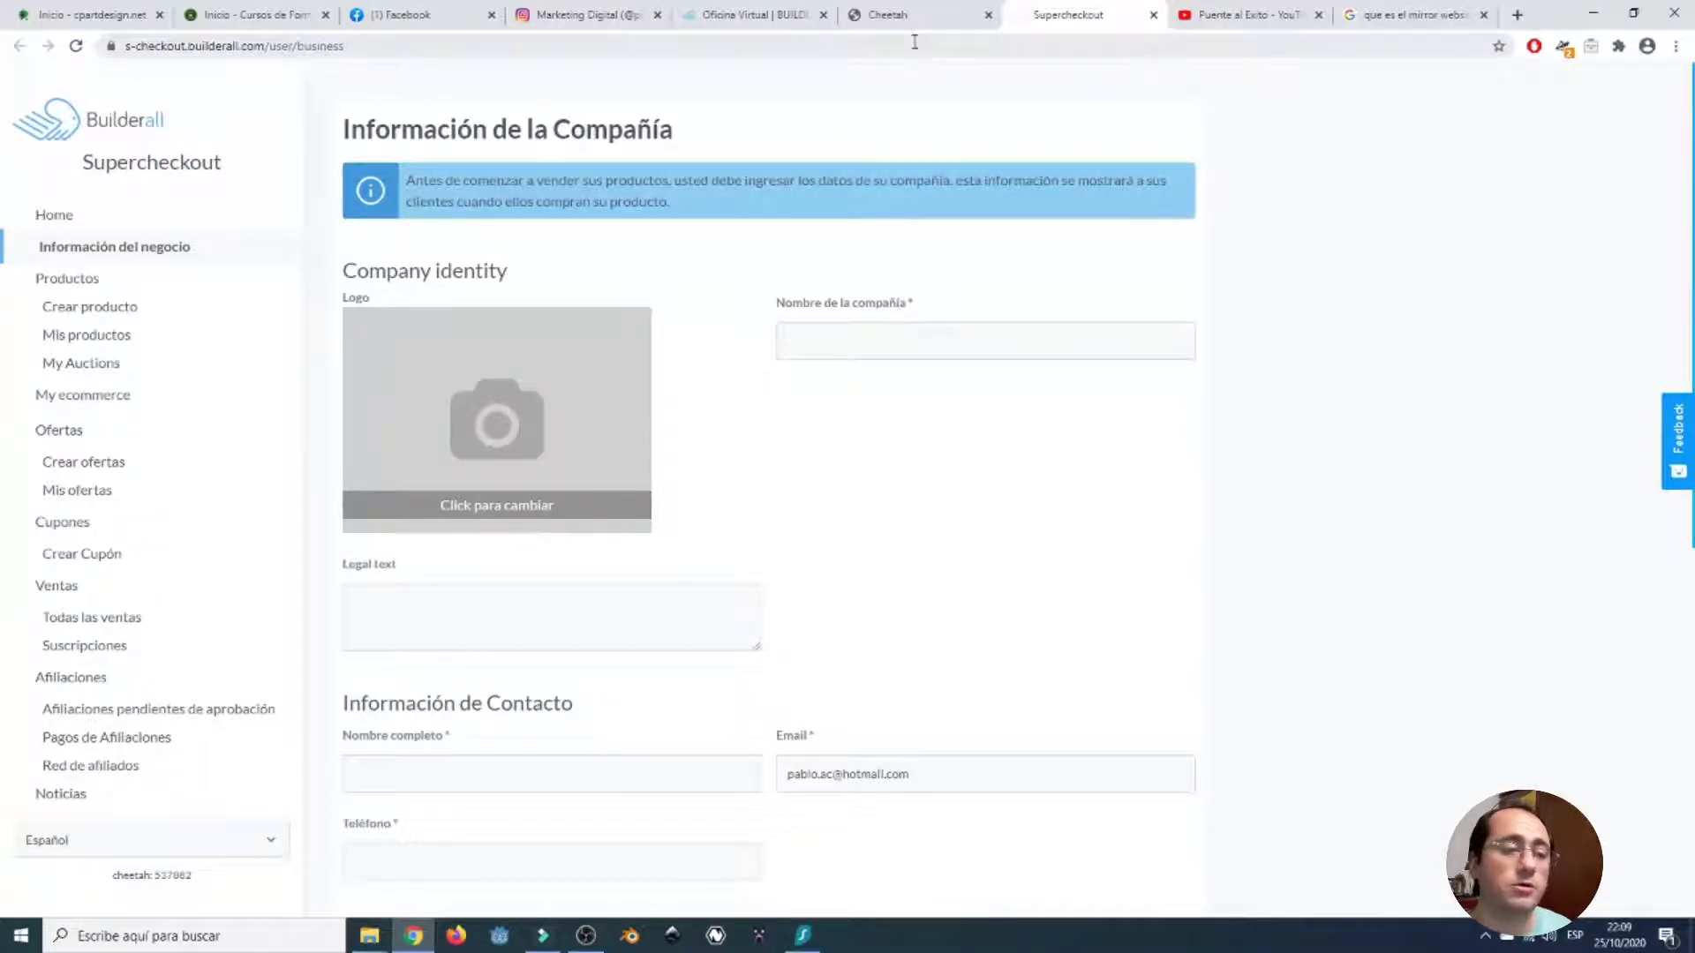
pyautogui.click(1153, 15)
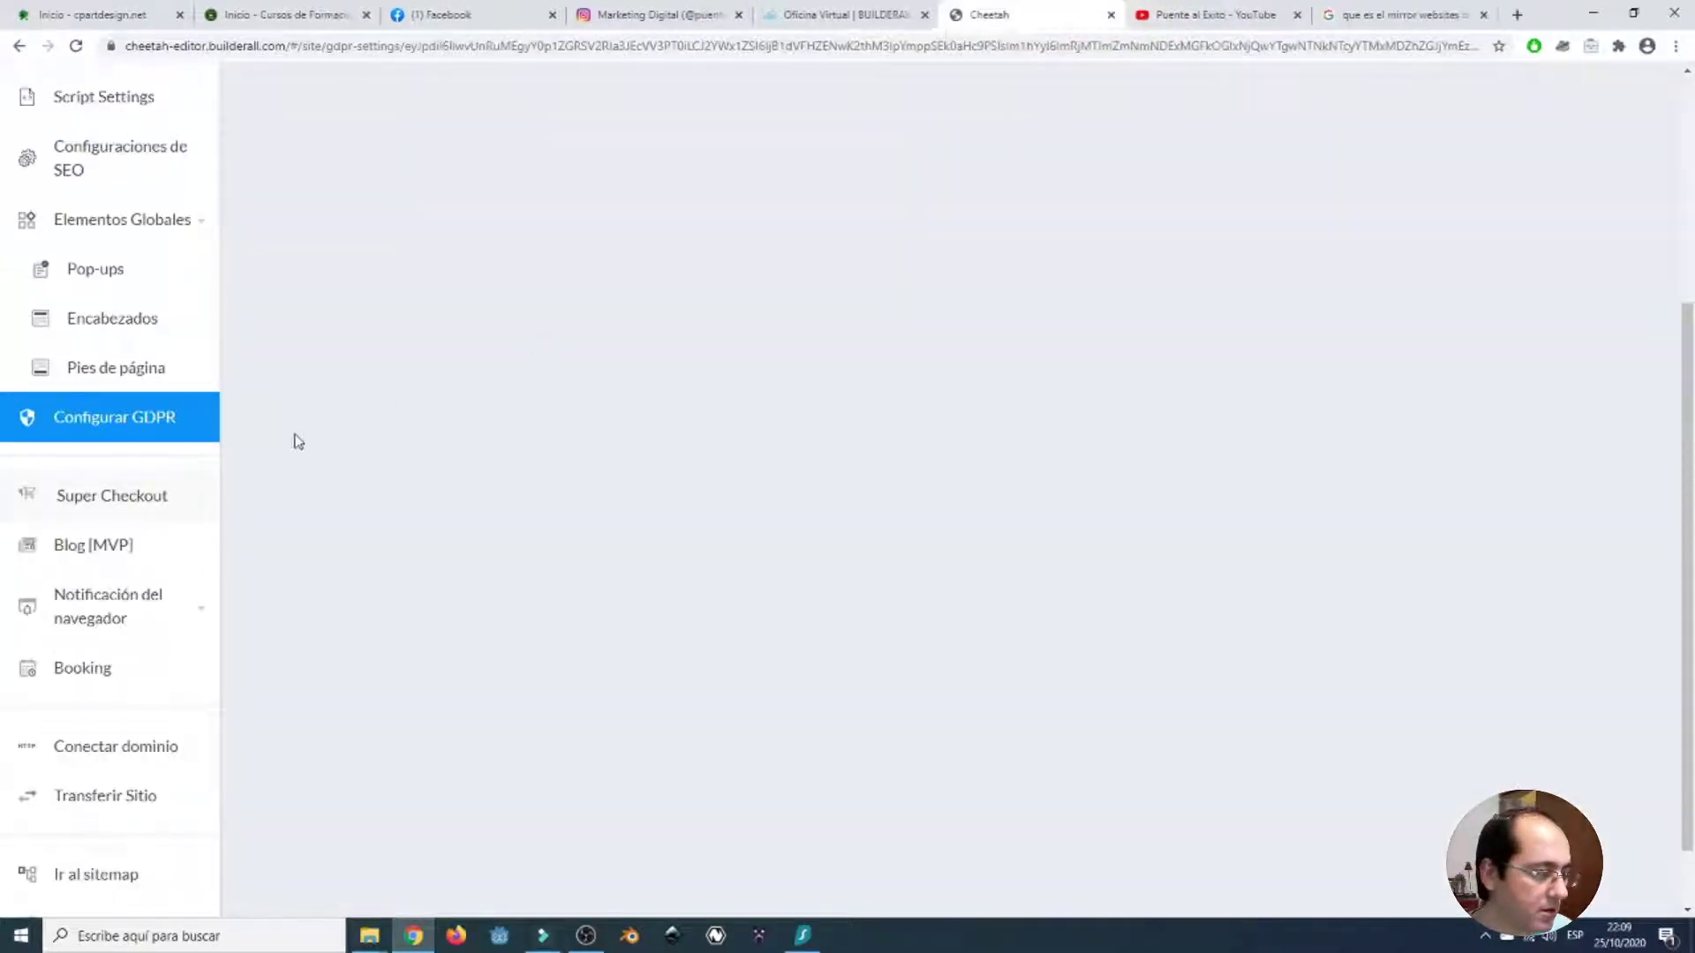
# - Open the site's Blog [MVP] manager to view it, and return to the Cheetah site management page
pyautogui.scroll(-1, 176, 508)
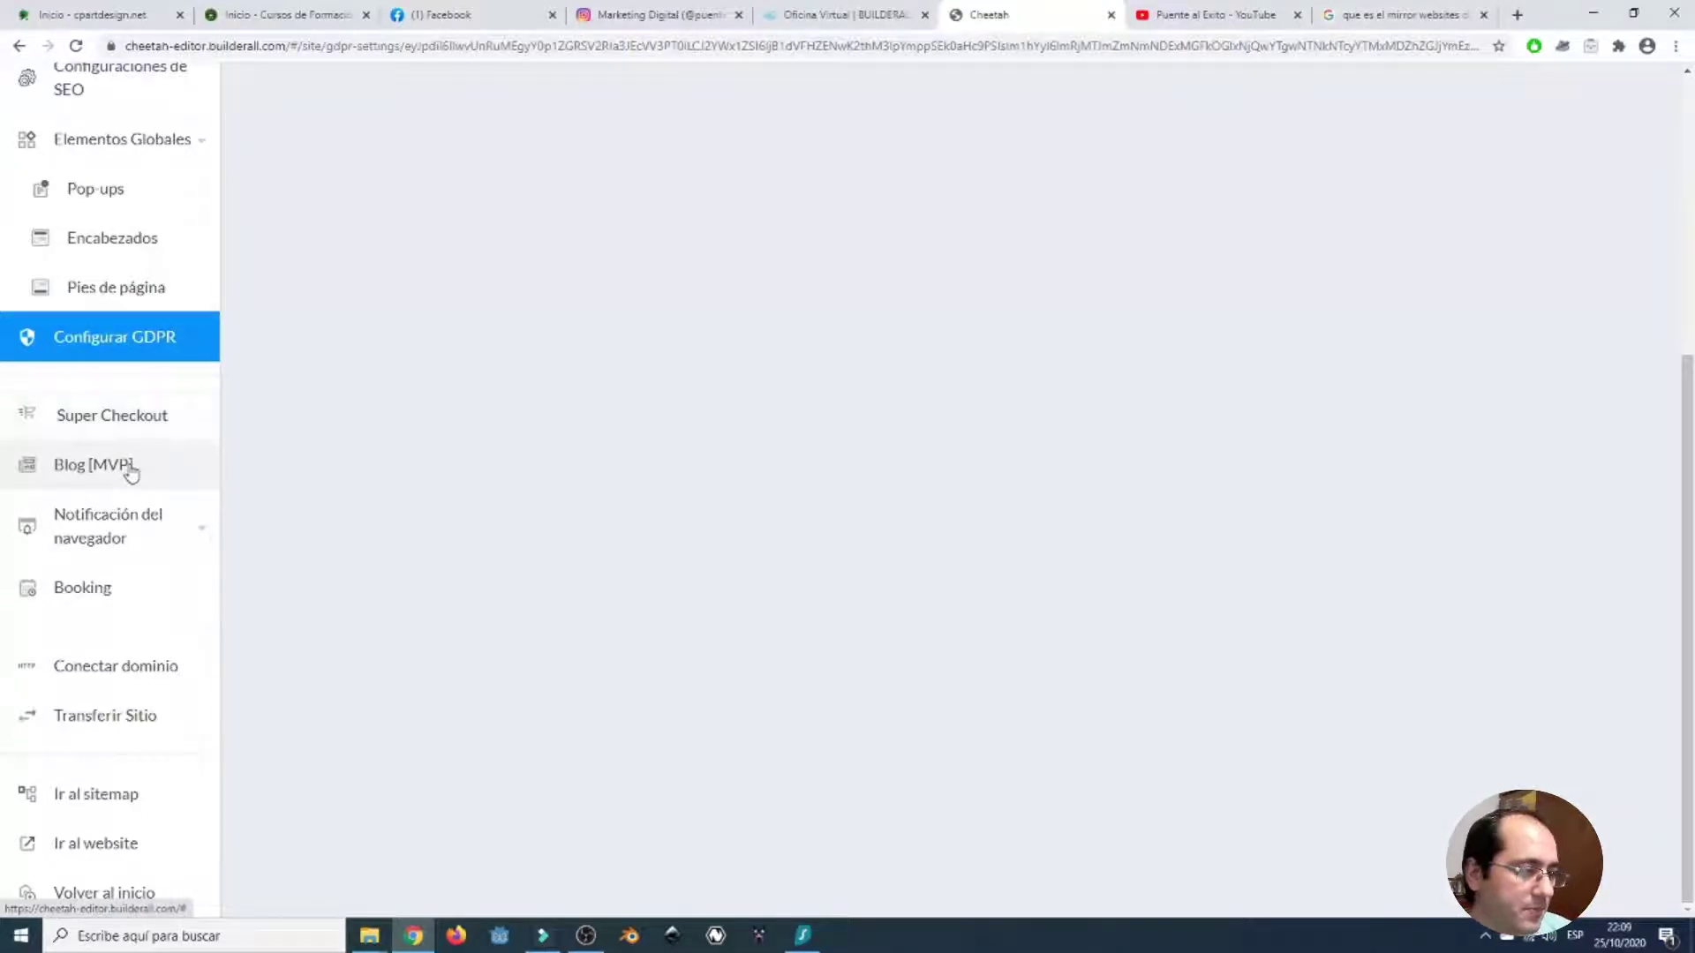
pyautogui.click(130, 470)
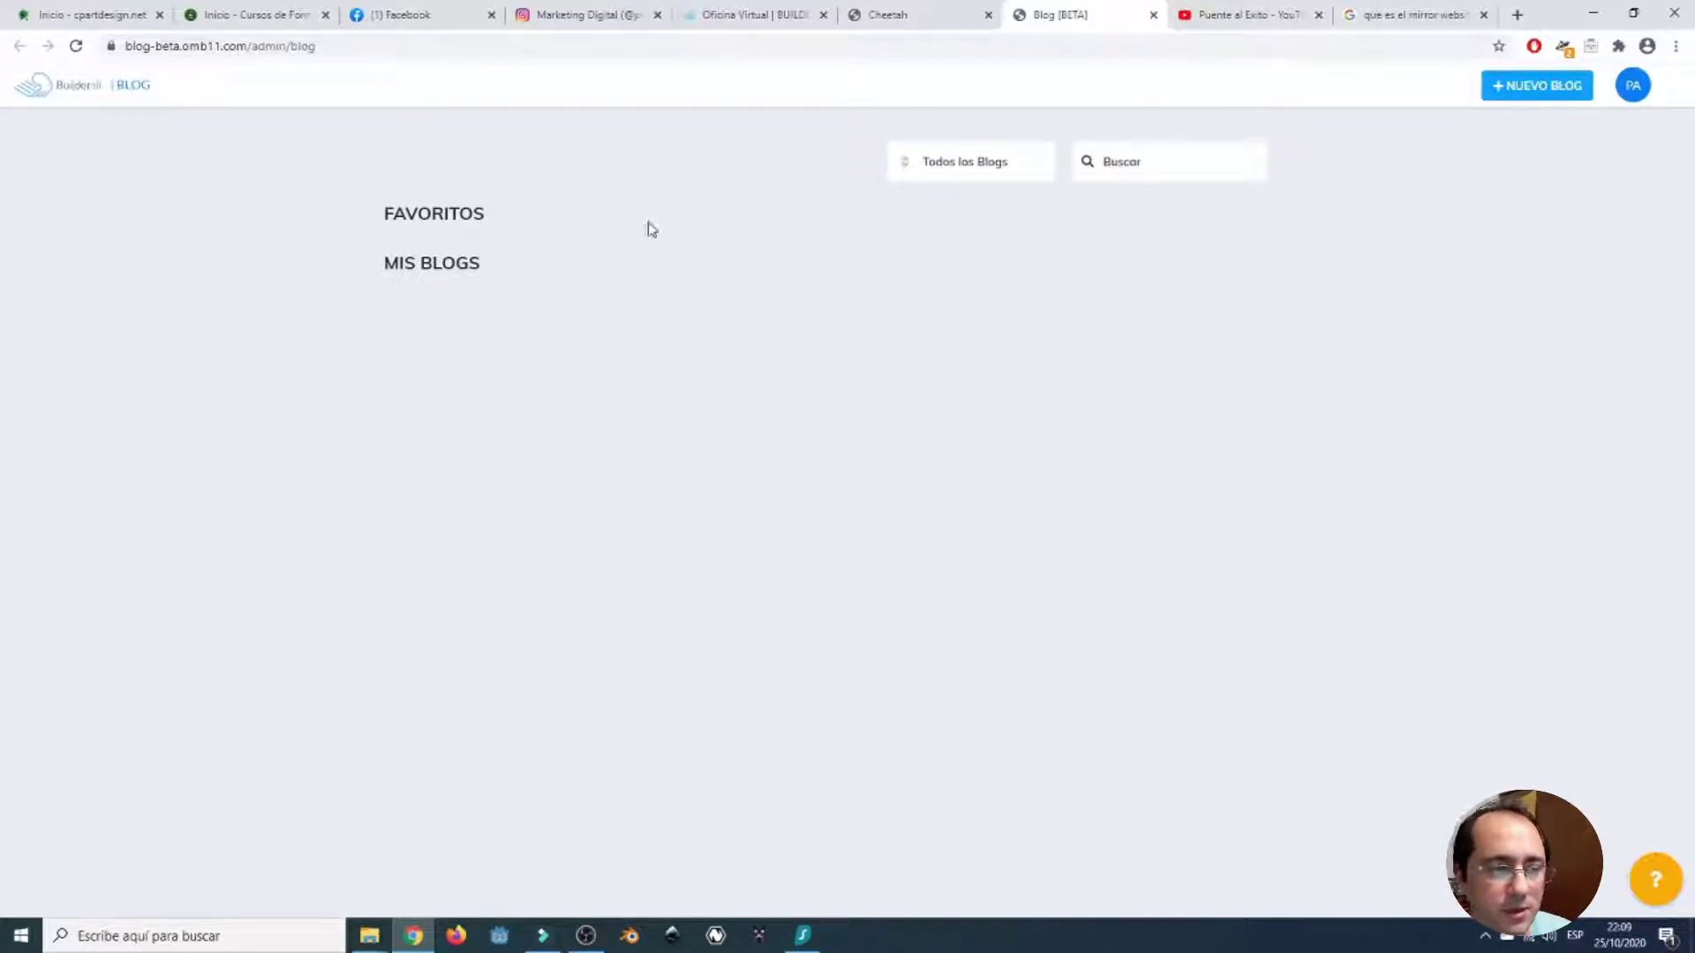
pyautogui.click(902, 8)
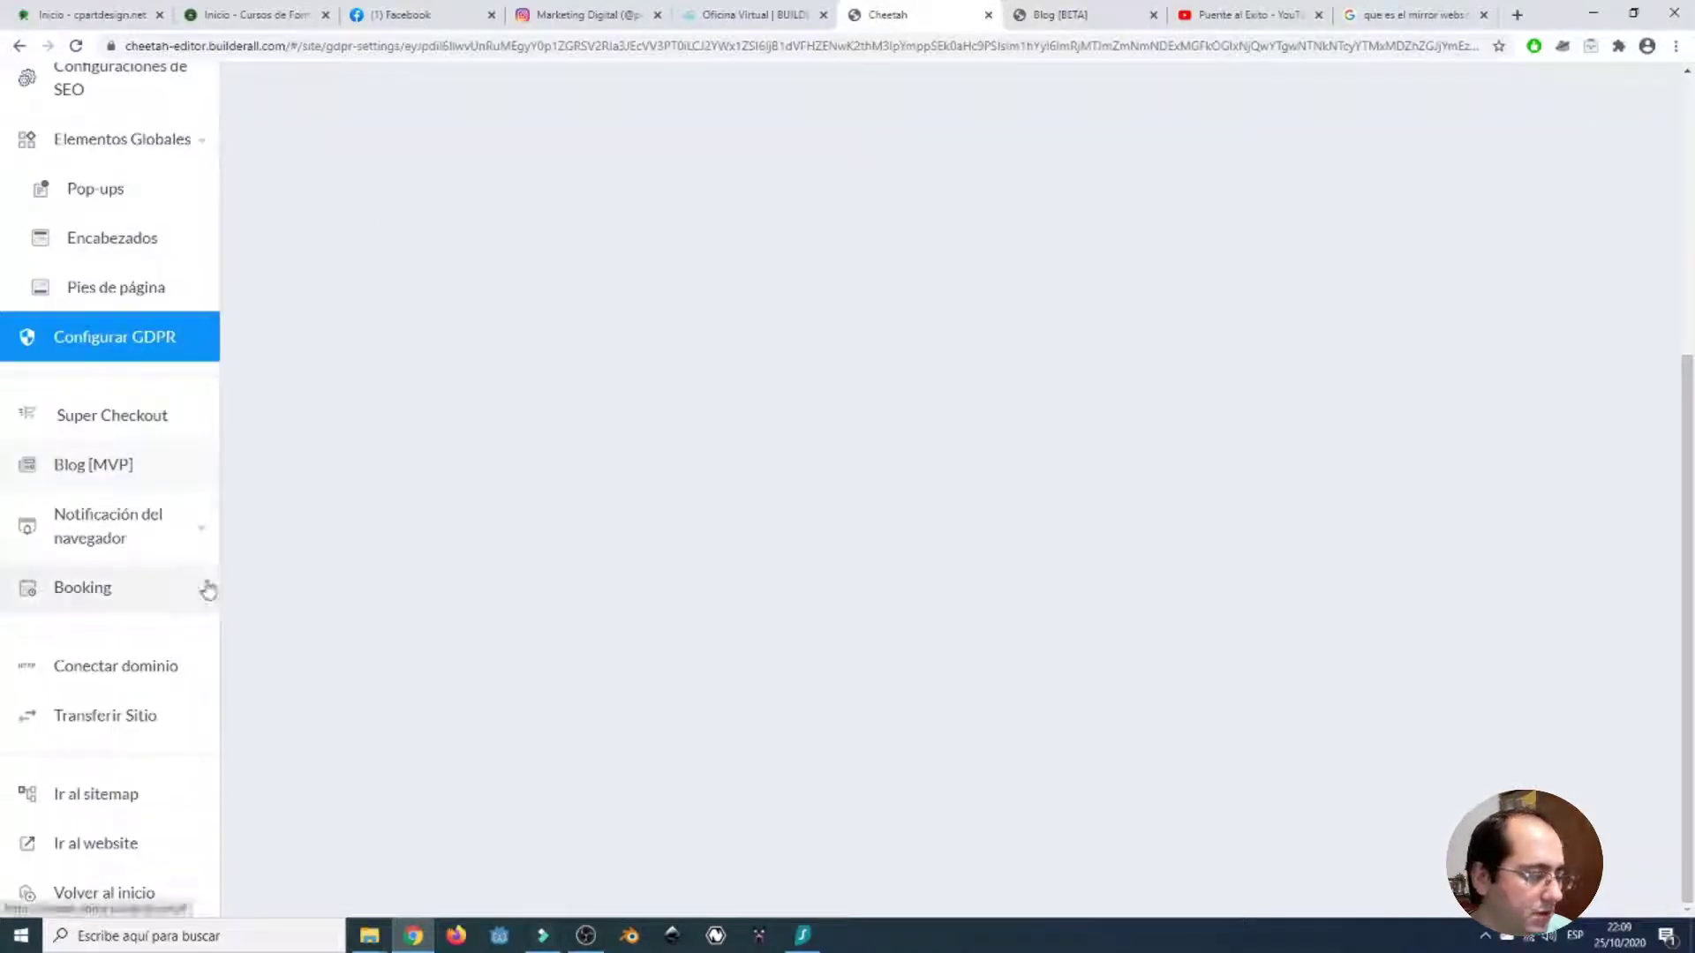
# - View the site's browser notification option, open the Booking calendar desktop, and return to the Cheetah site management page
pyautogui.click(115, 536)
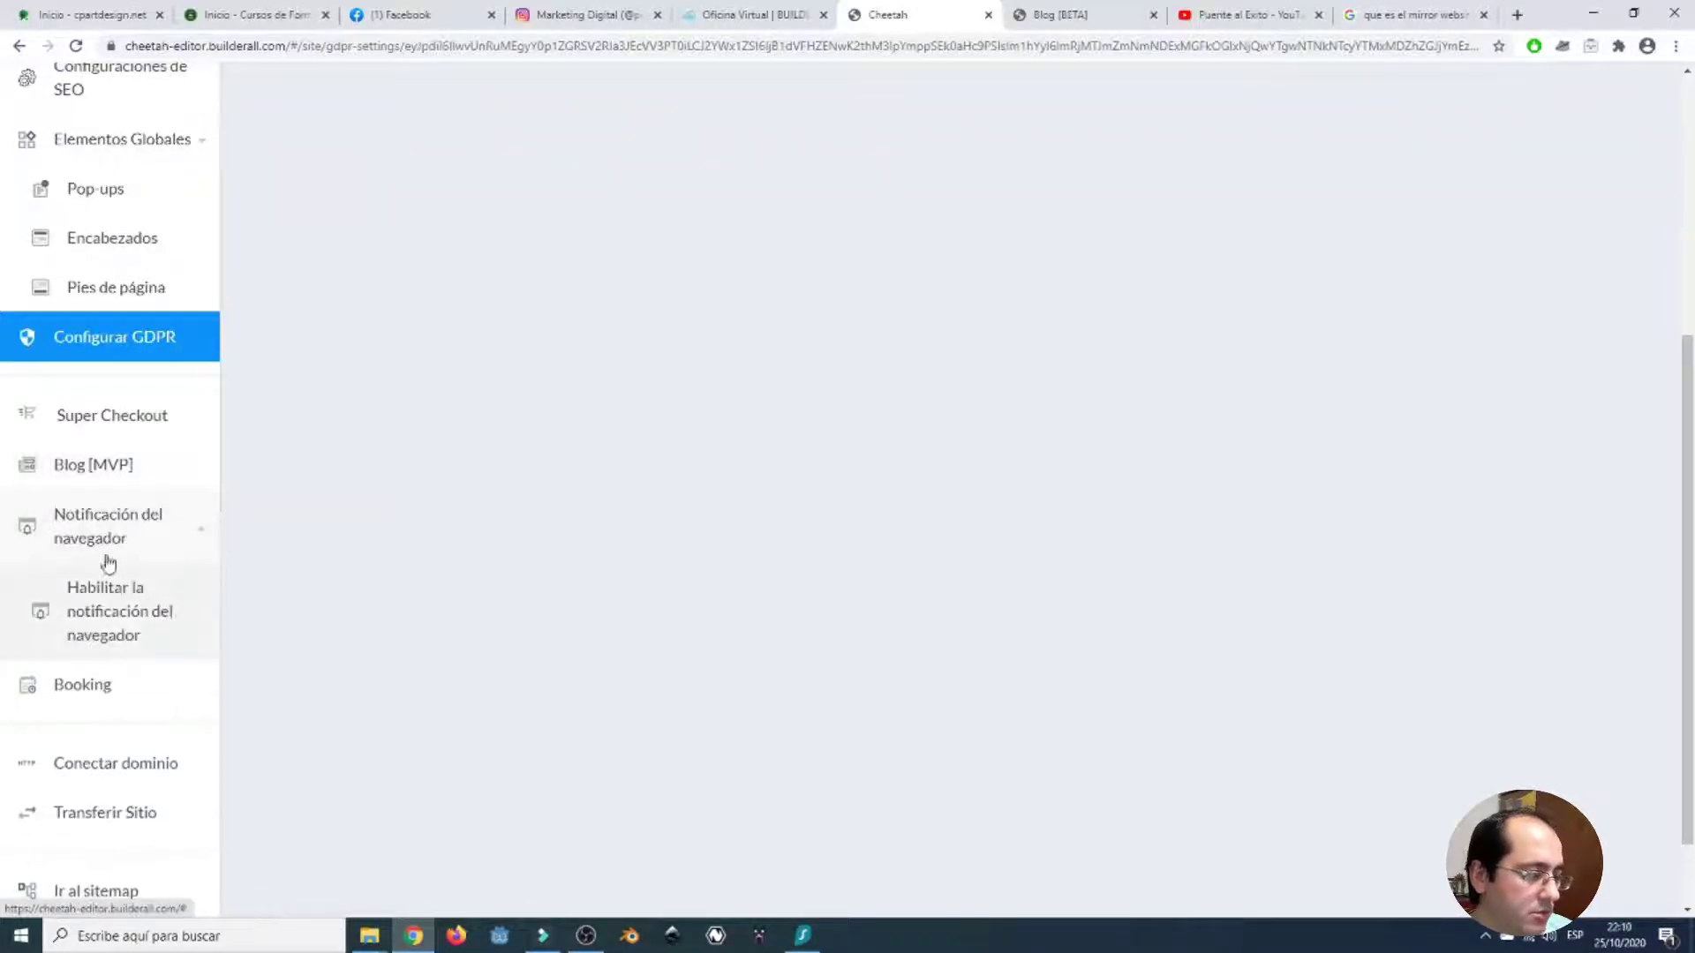
pyautogui.scroll(-1, 144, 622)
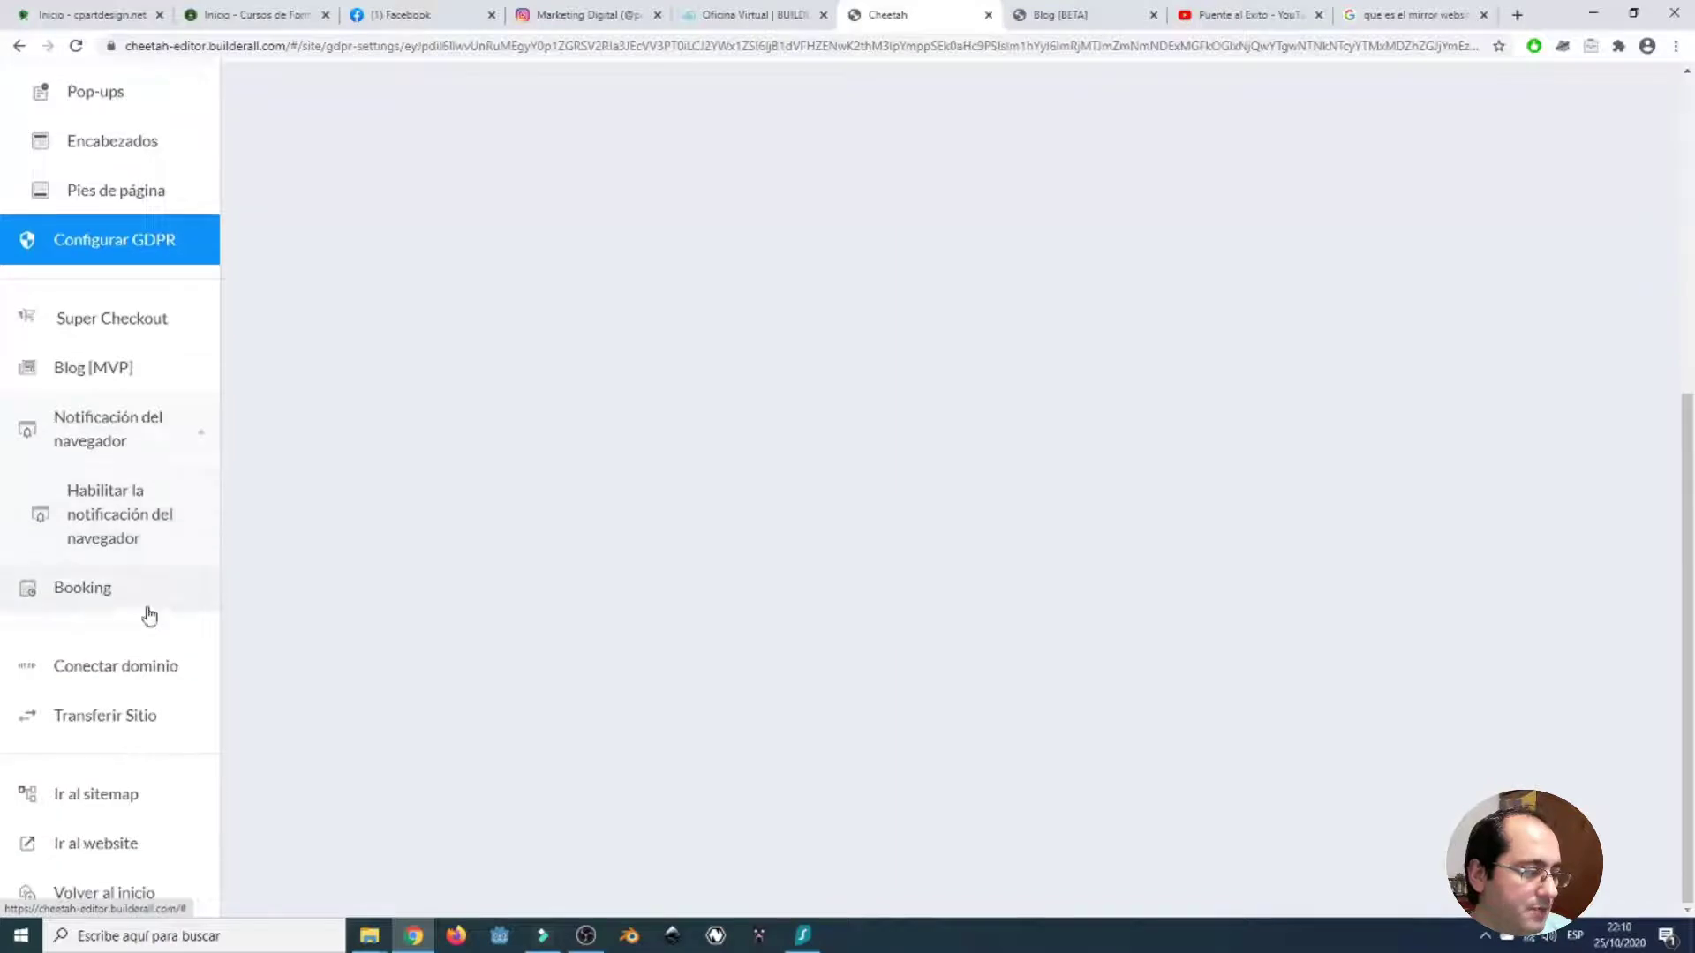
pyautogui.click(151, 597)
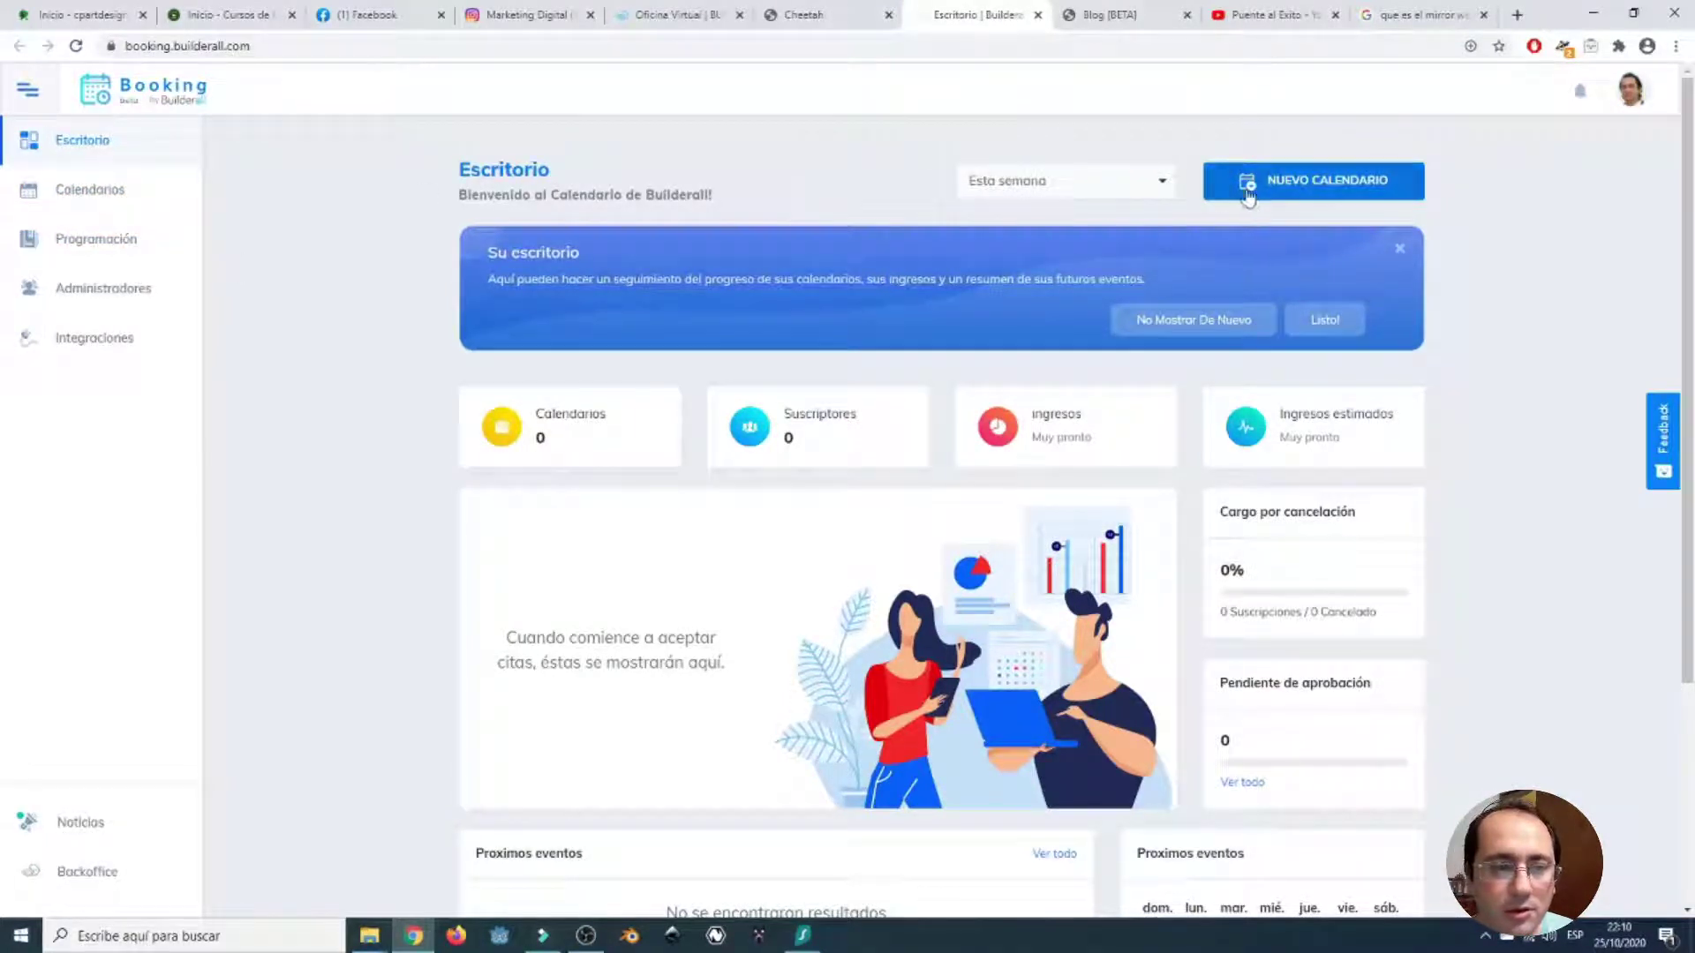
pyautogui.click(839, 35)
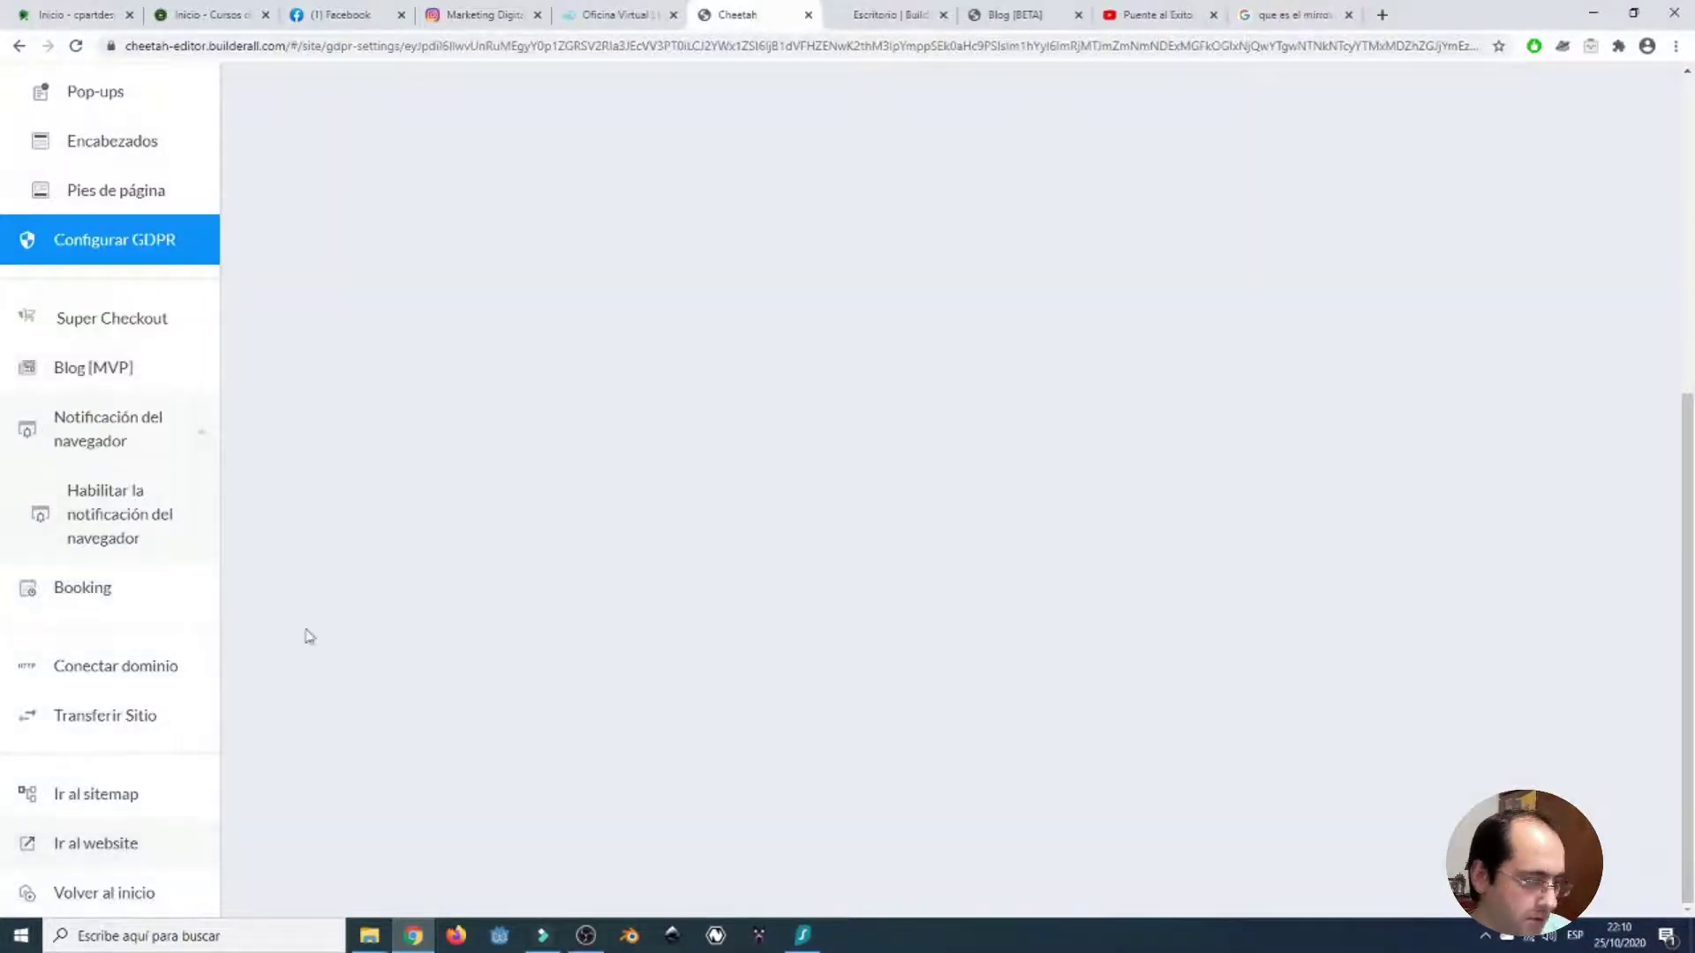
# - Return to the site's page overview, view the restricted area creation form, and cancel it without entering anything
pyautogui.click(133, 894)
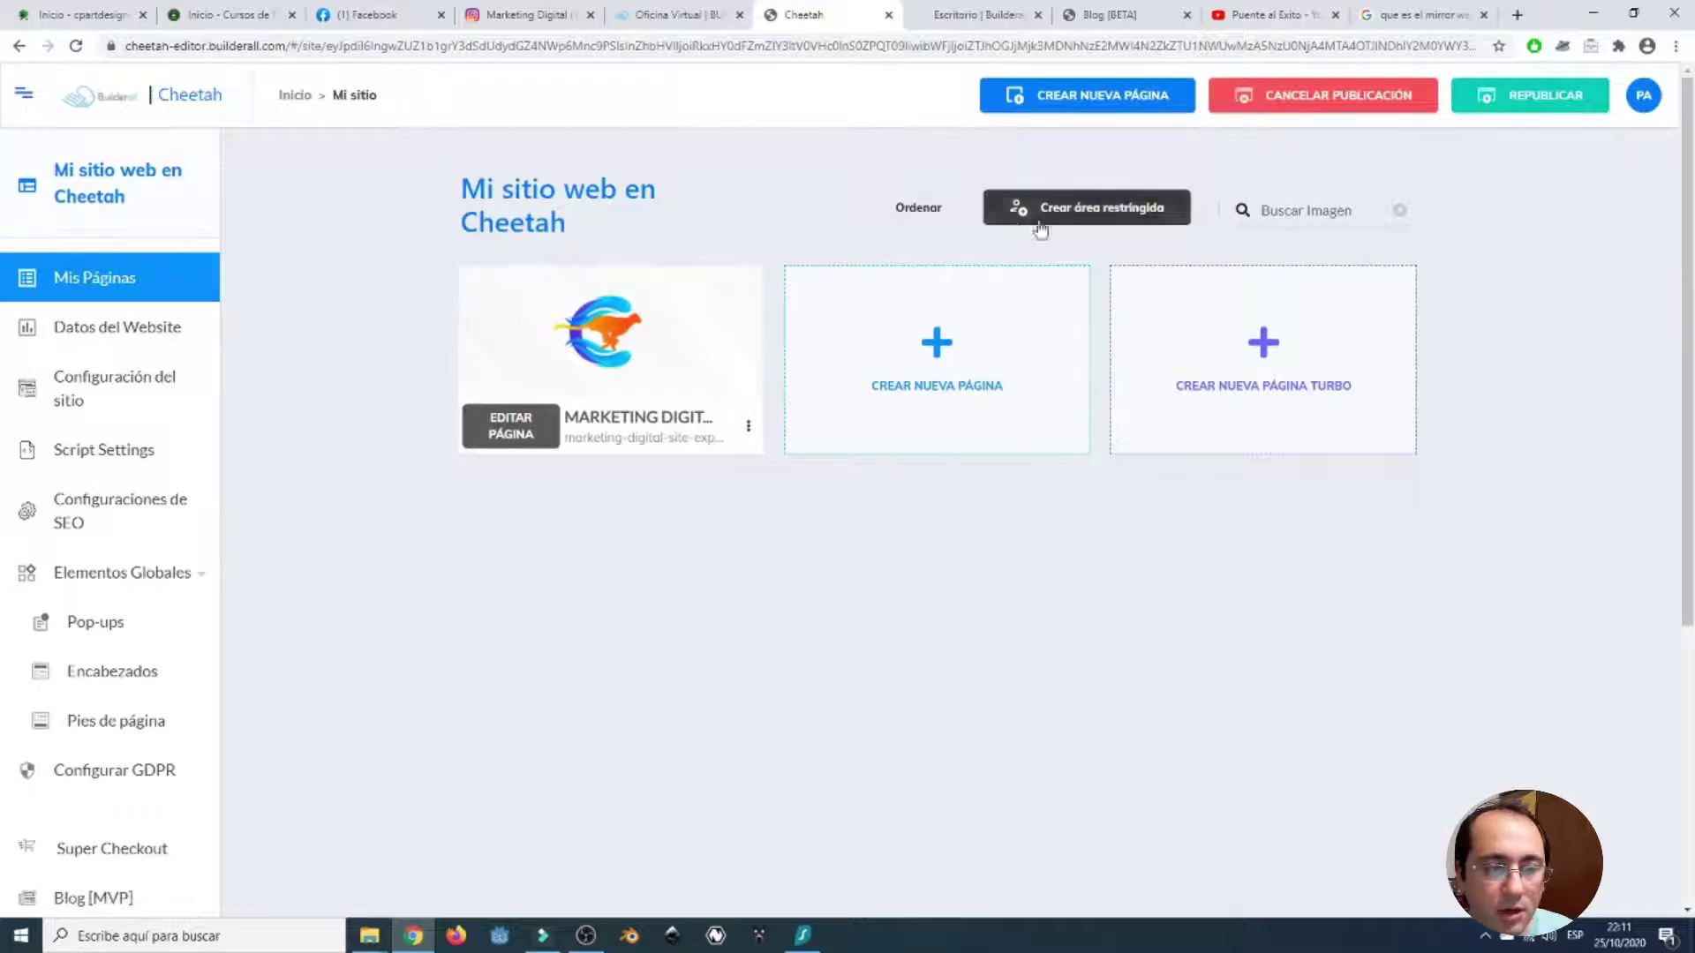
pyautogui.click(1109, 212)
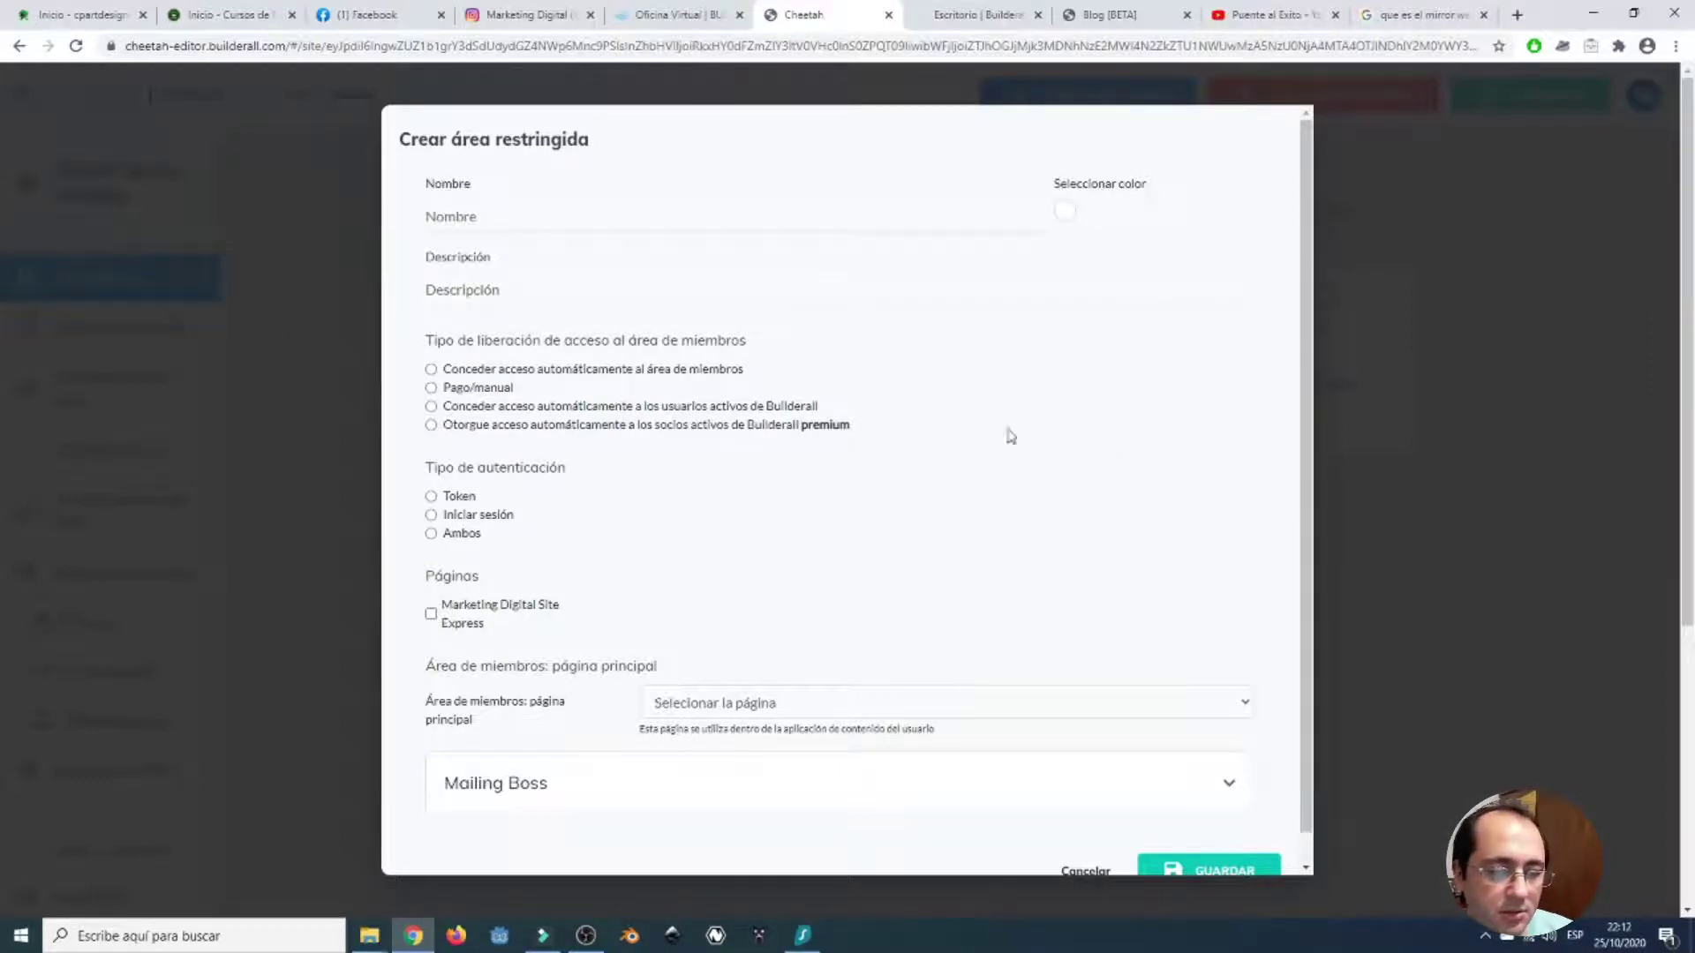
pyautogui.scroll(-1, 1006, 435)
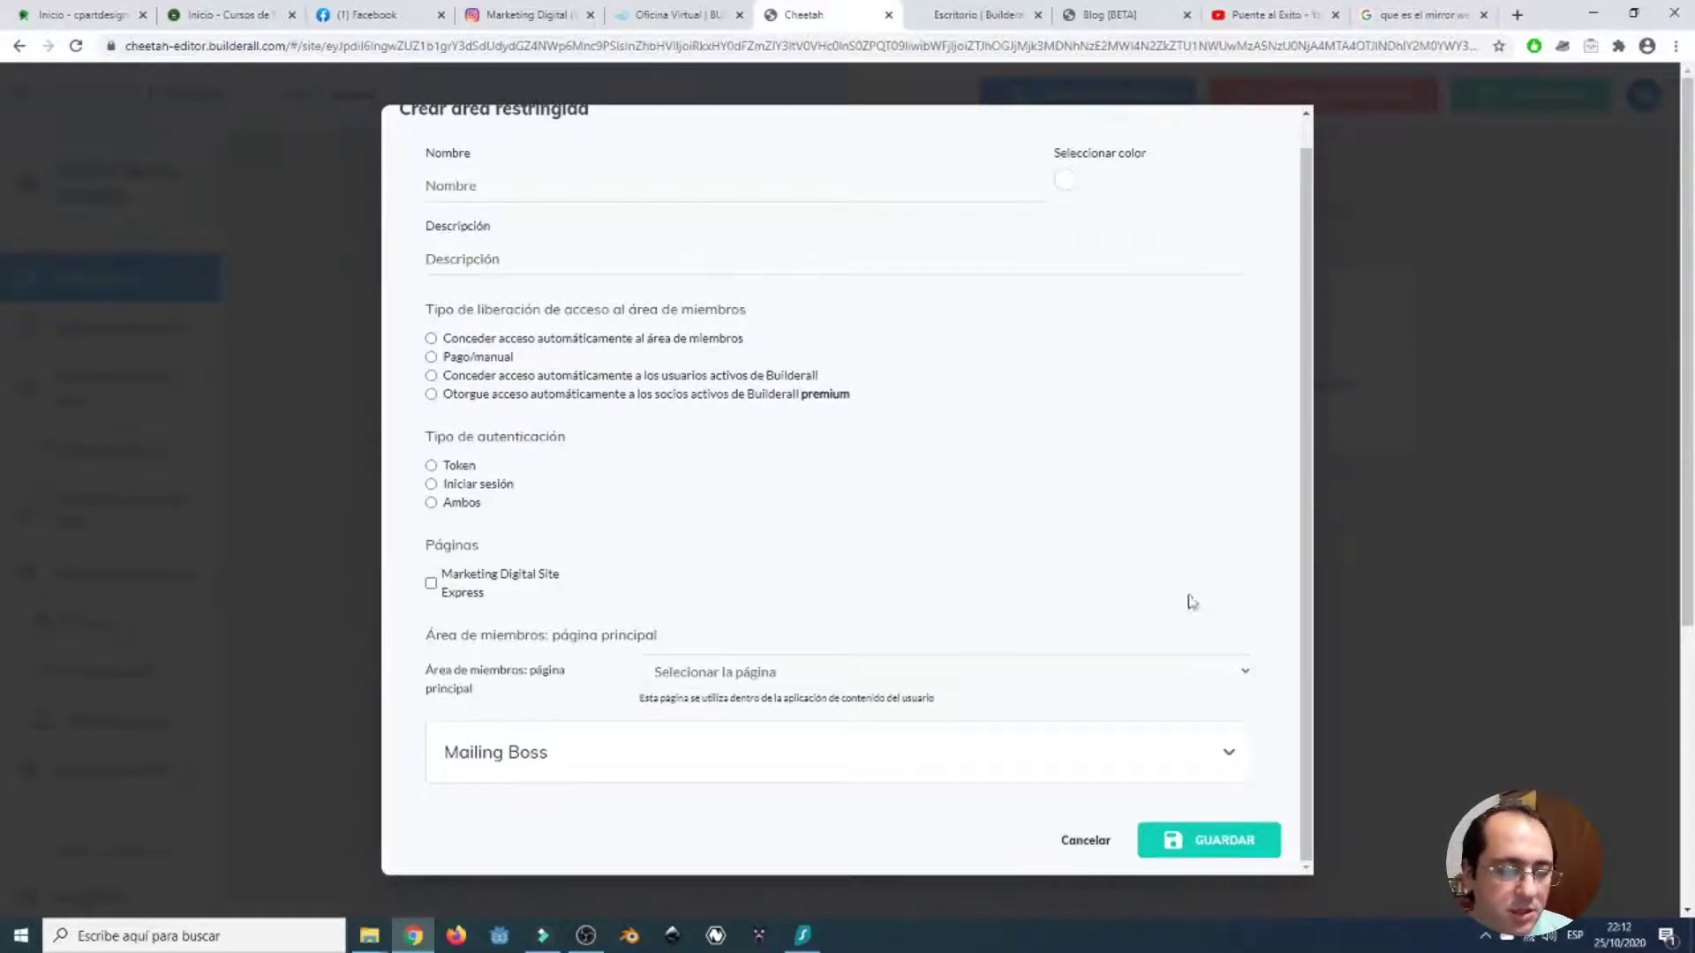
pyautogui.click(1085, 840)
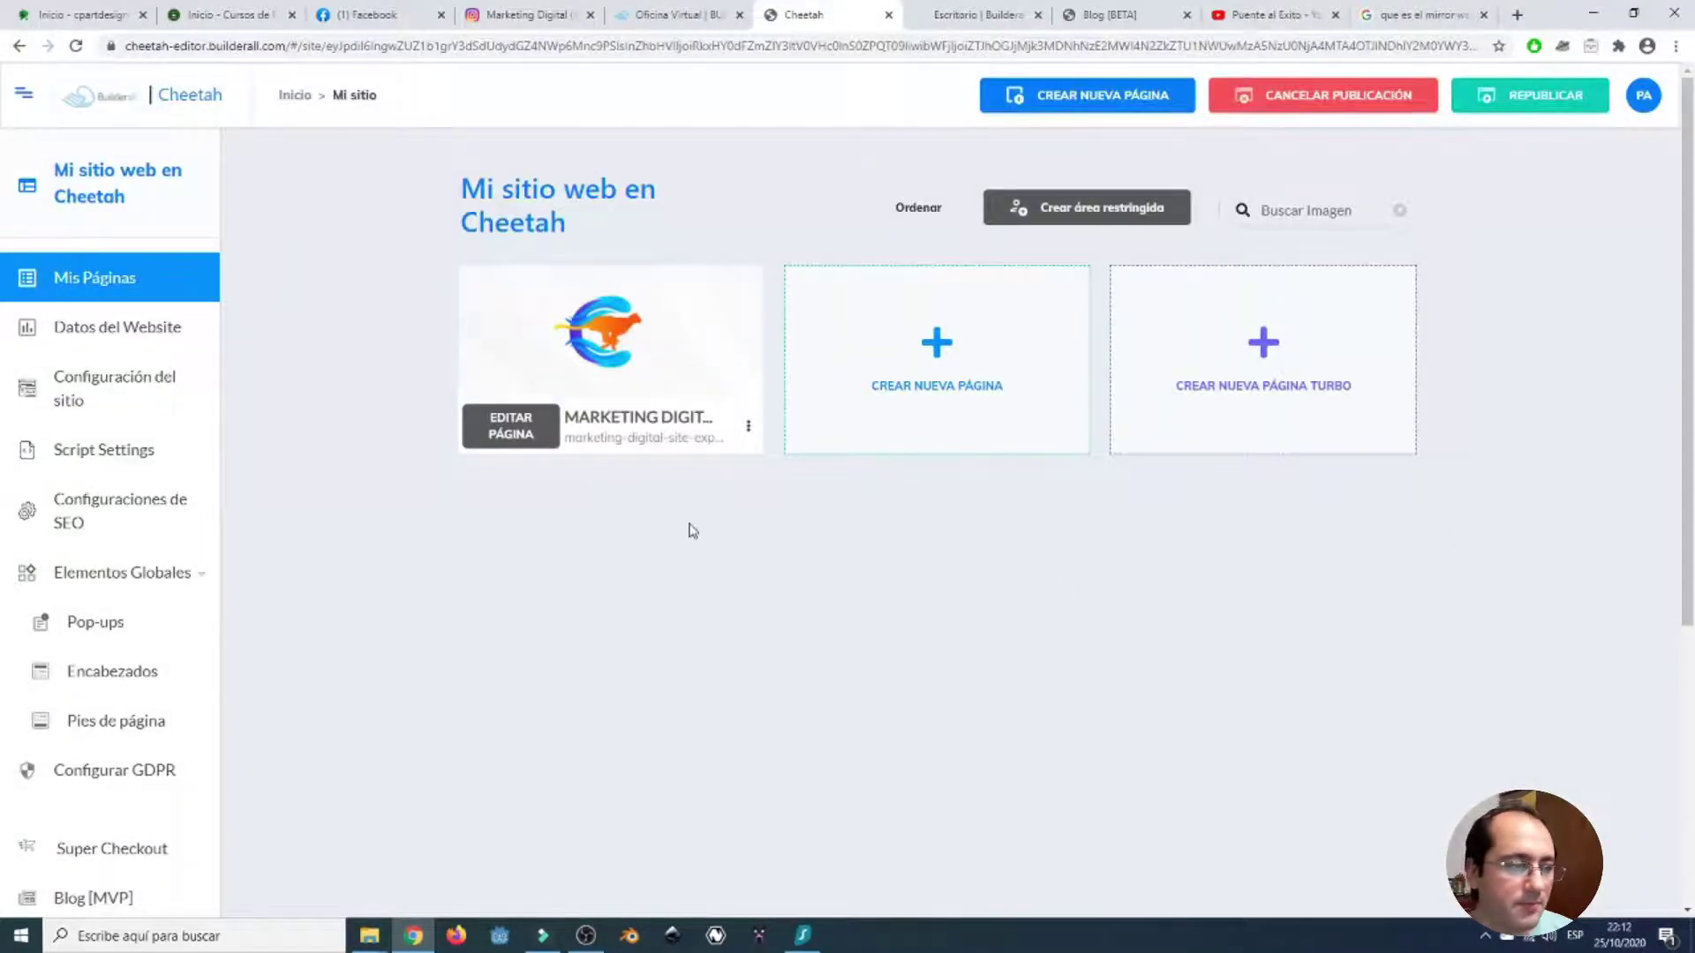
# - Open the Marketing Digital Site Express page's settings and set its home page option (Página de Inicio) to Sí
pyautogui.click(749, 428)
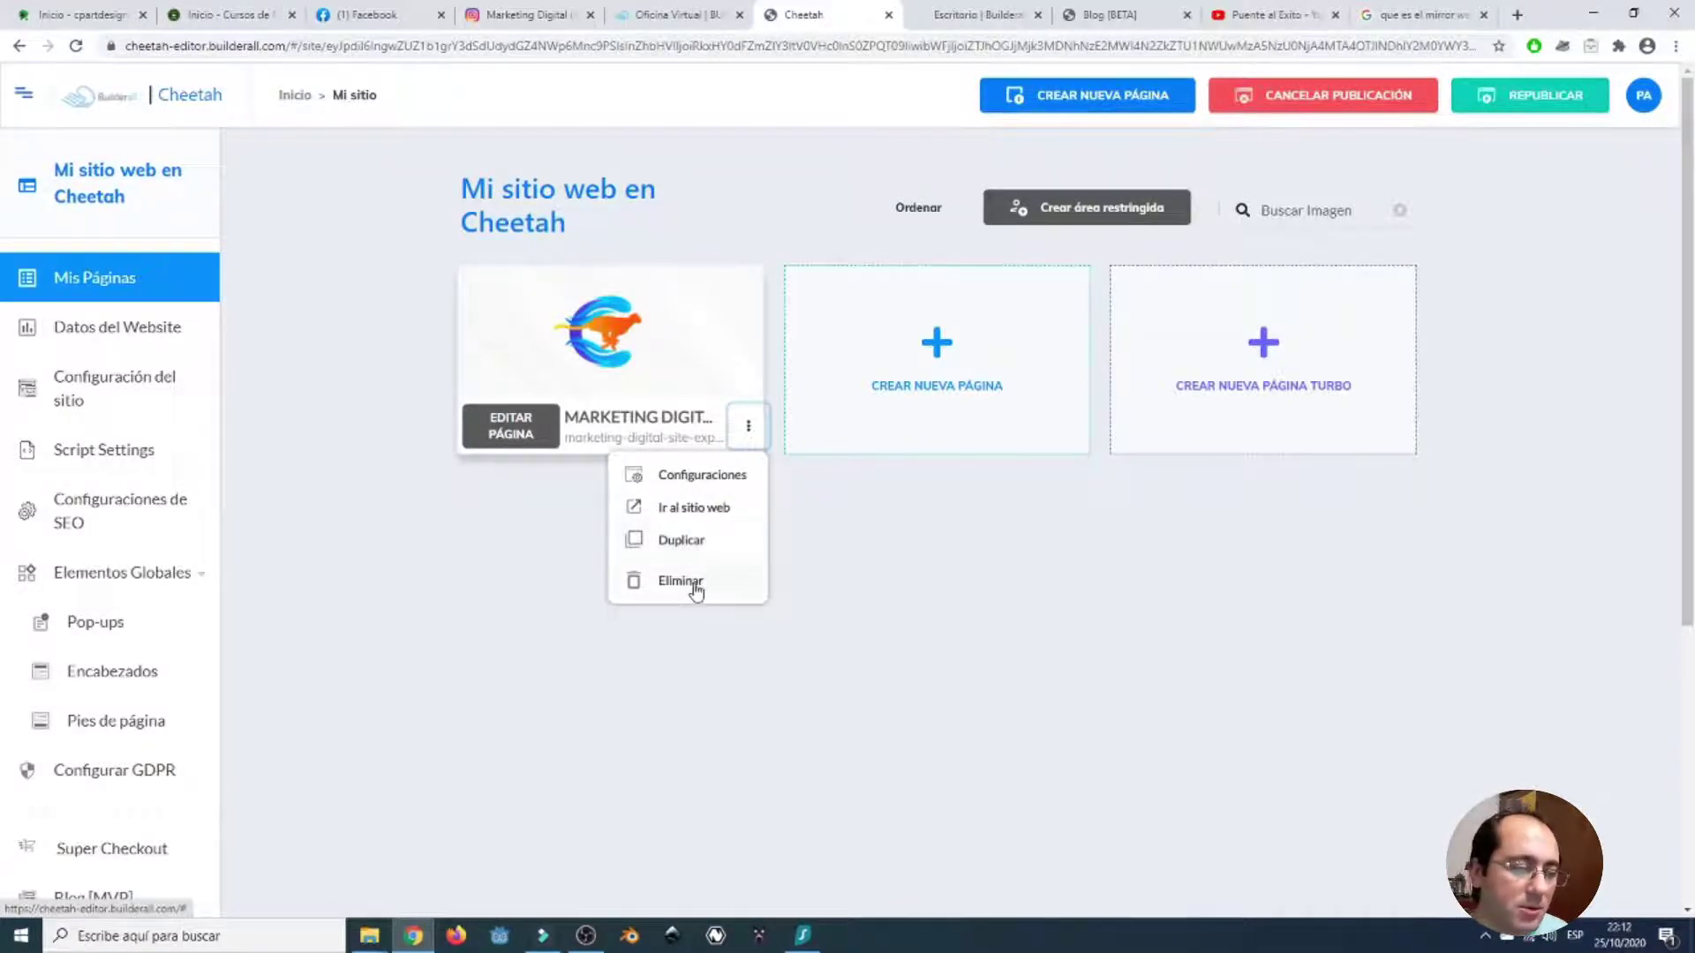
pyautogui.click(729, 477)
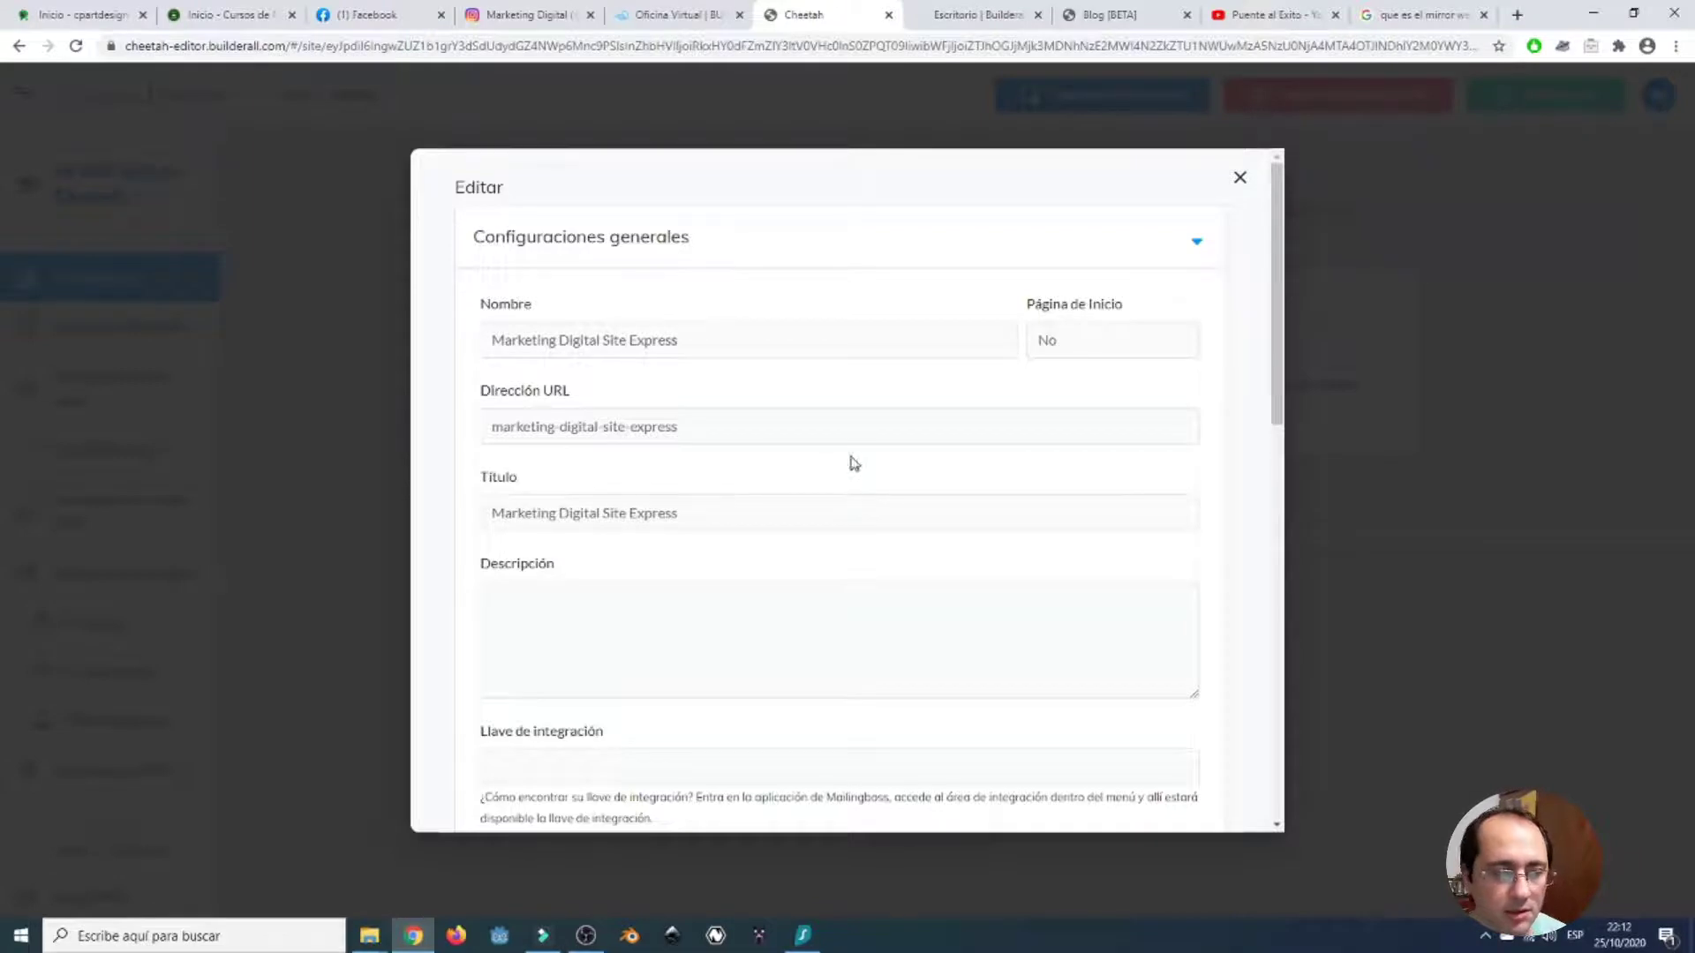
pyautogui.click(749, 345)
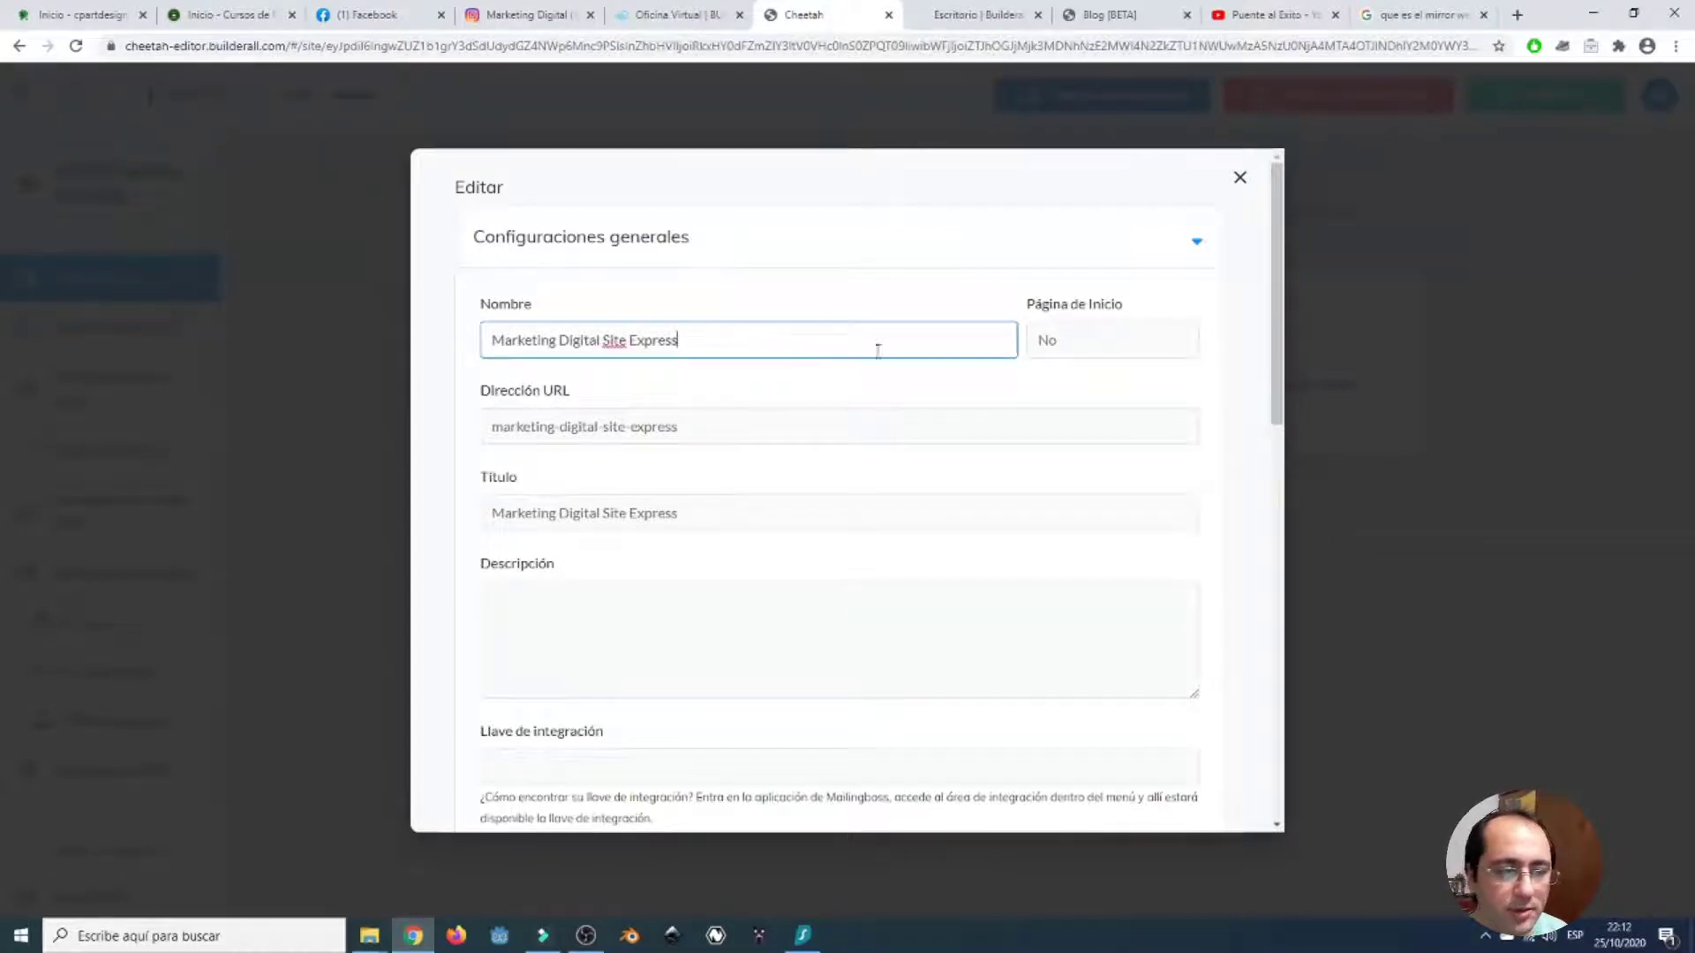
pyautogui.click(1063, 353)
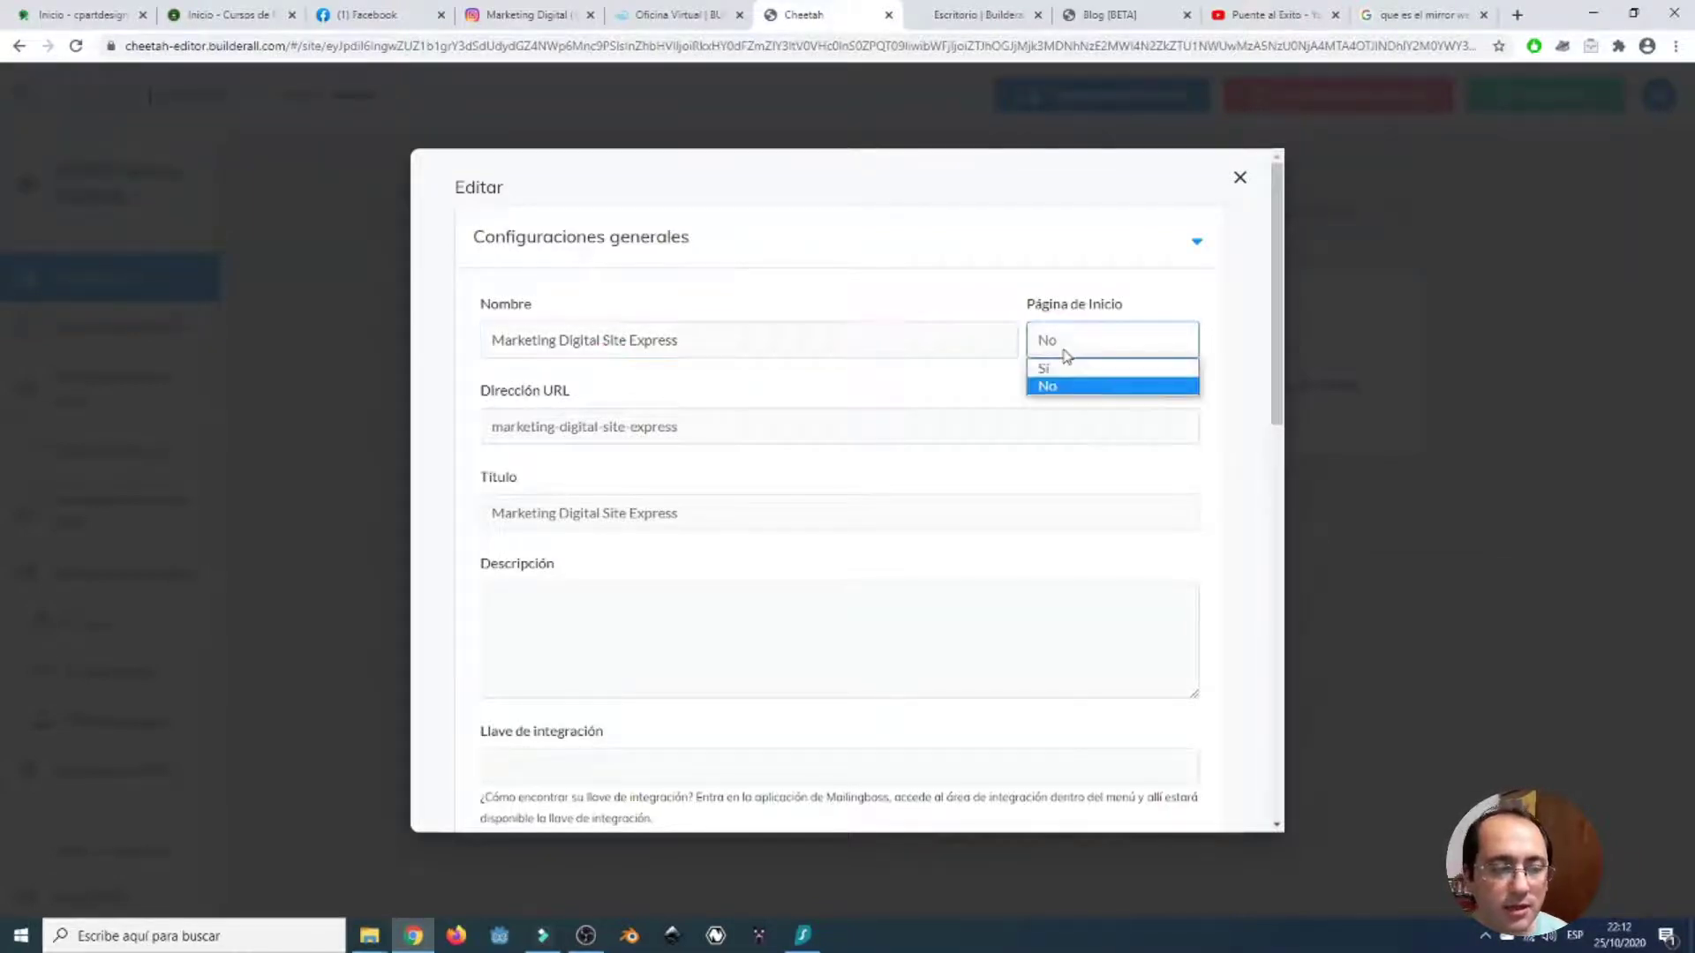
pyautogui.click(1059, 368)
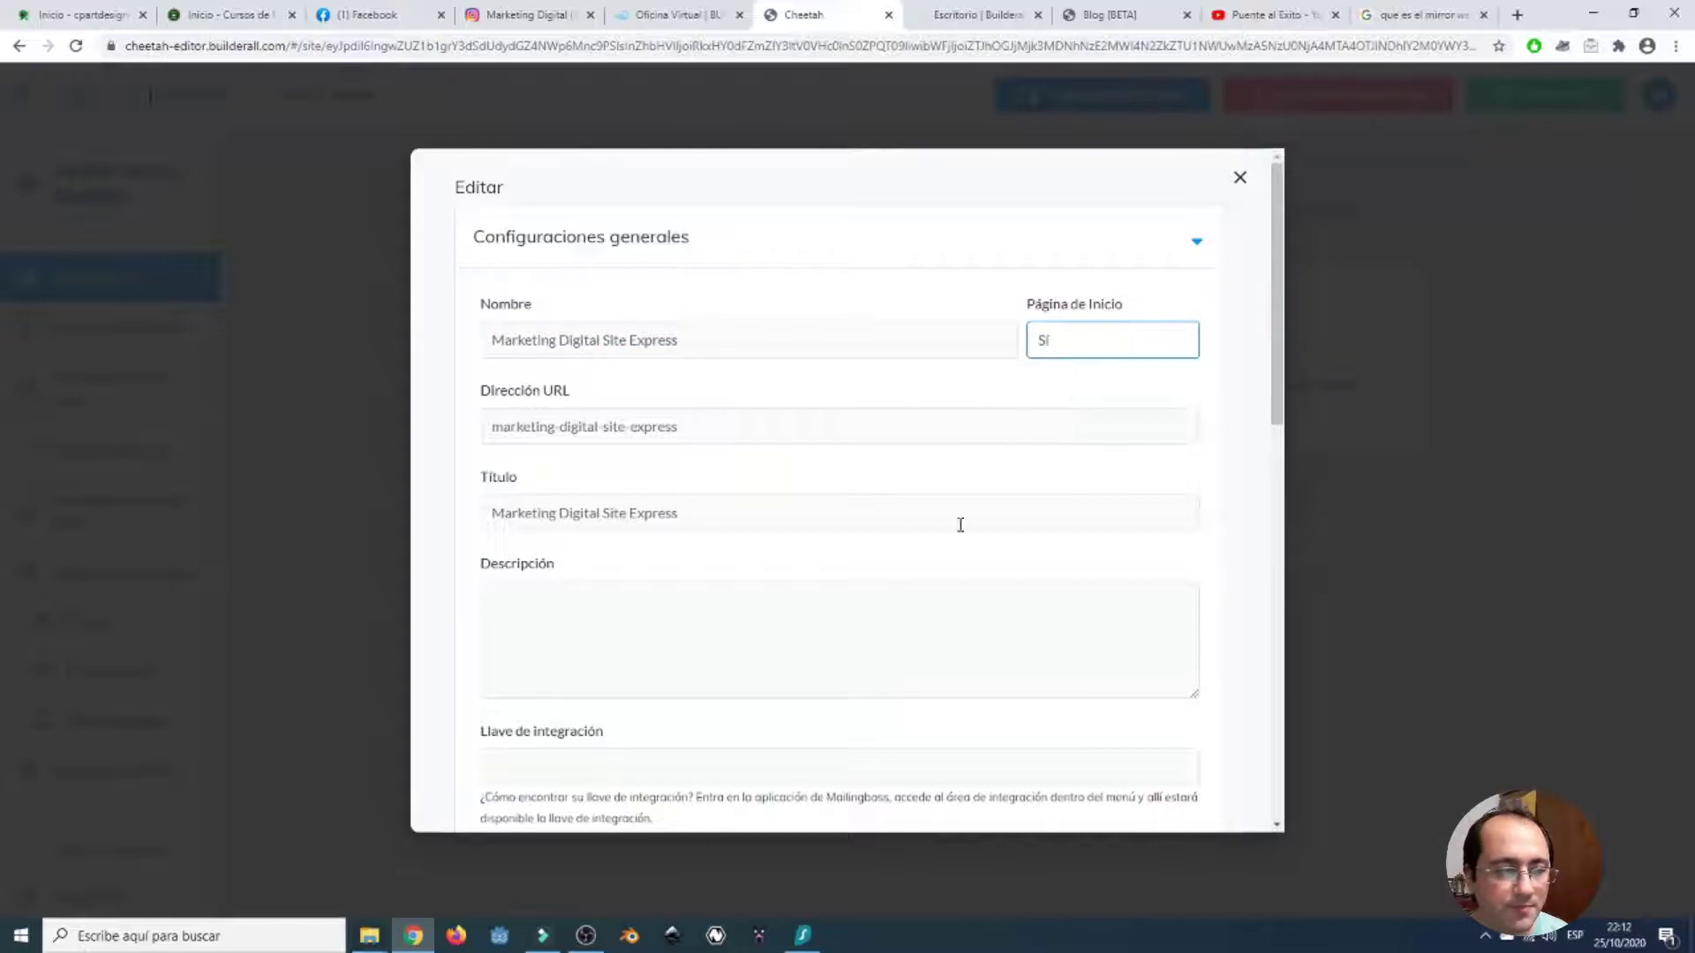
# - Examine the page's URL address, title, integration, reference label and page script fields without changing their content
pyautogui.click(746, 429)
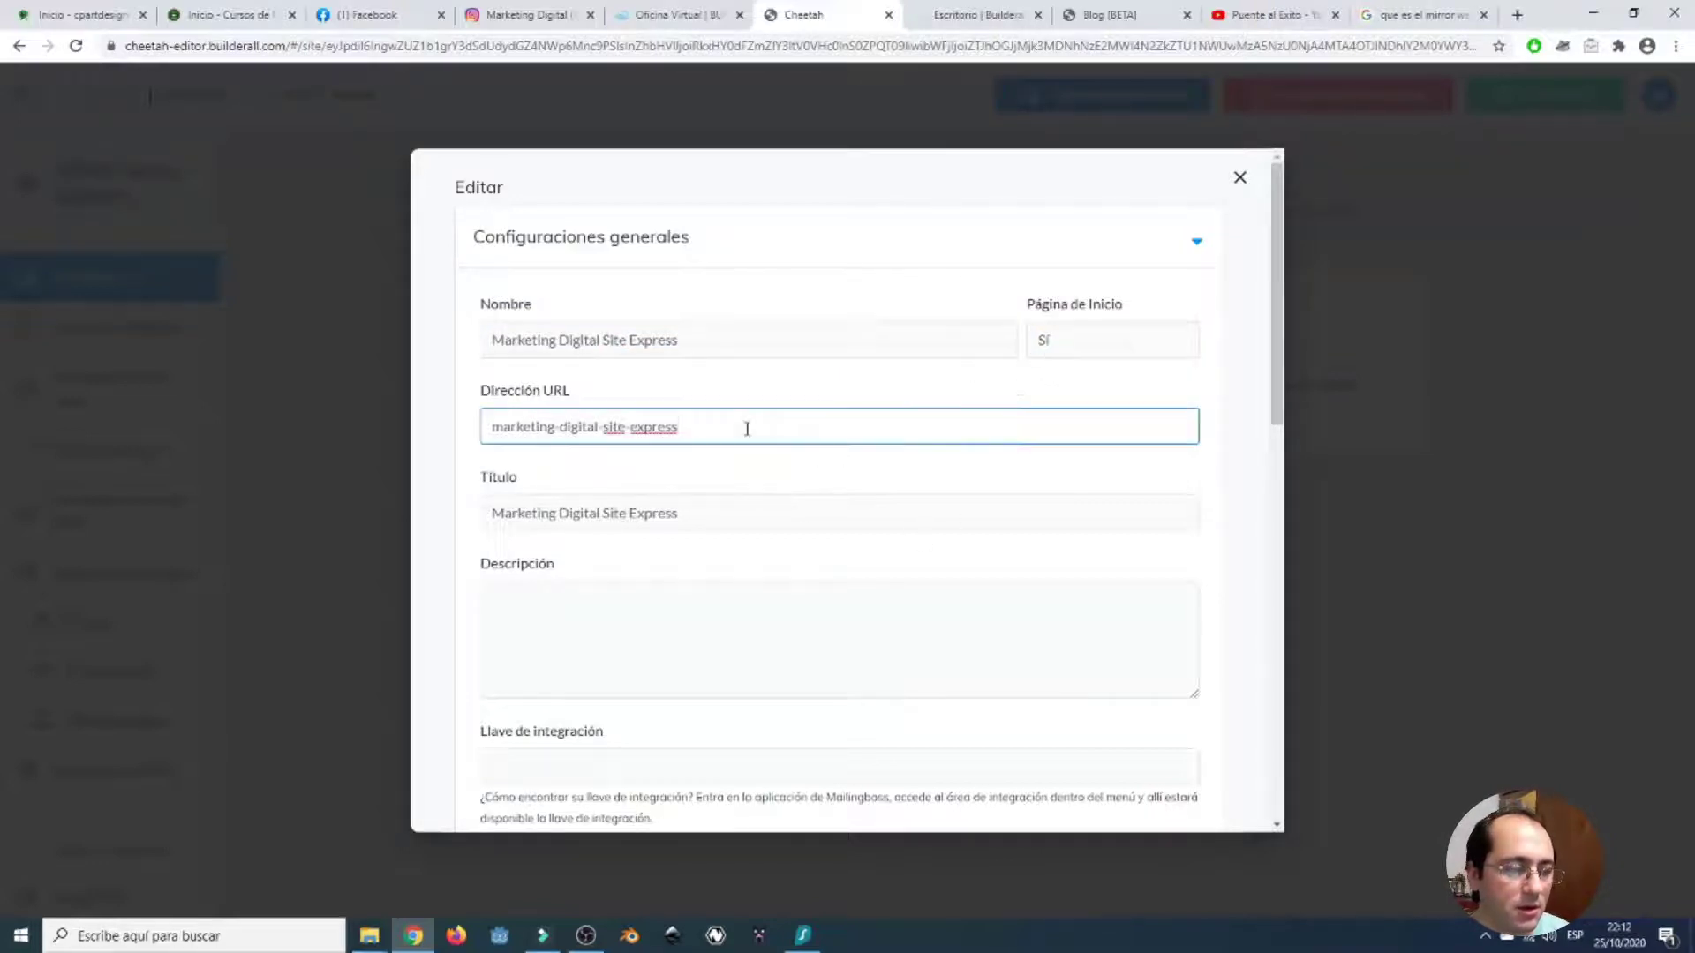
pyautogui.moveTo(745, 427); pyautogui.dragTo(454, 439)
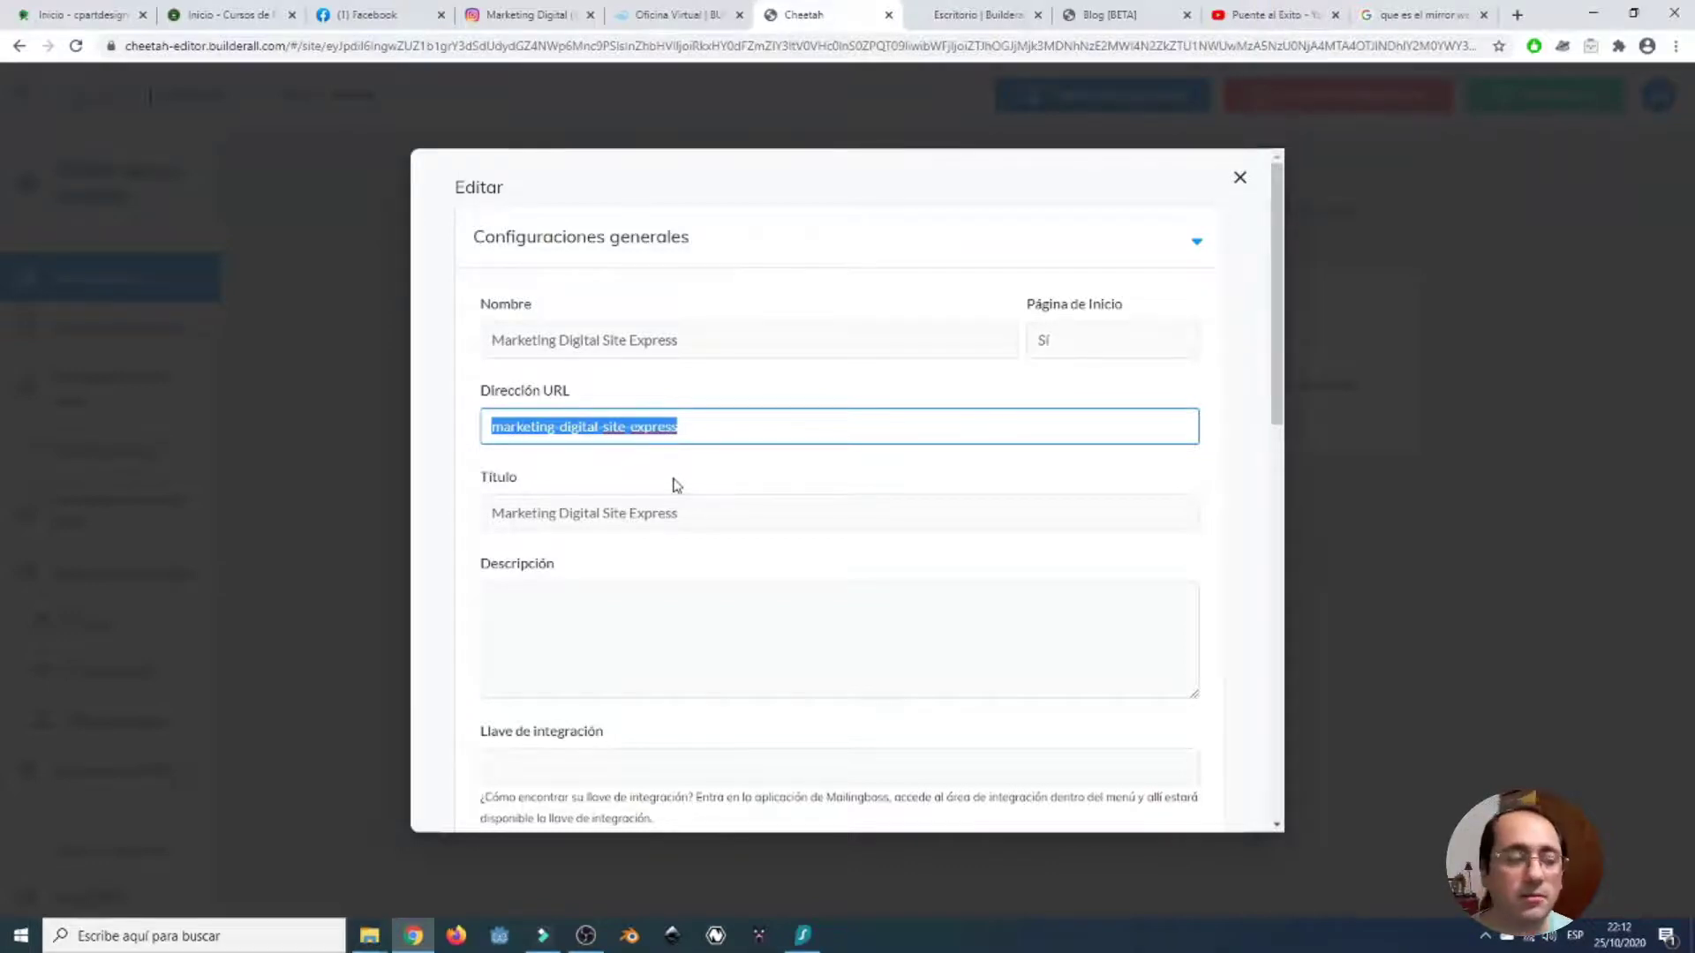
pyautogui.click(710, 527)
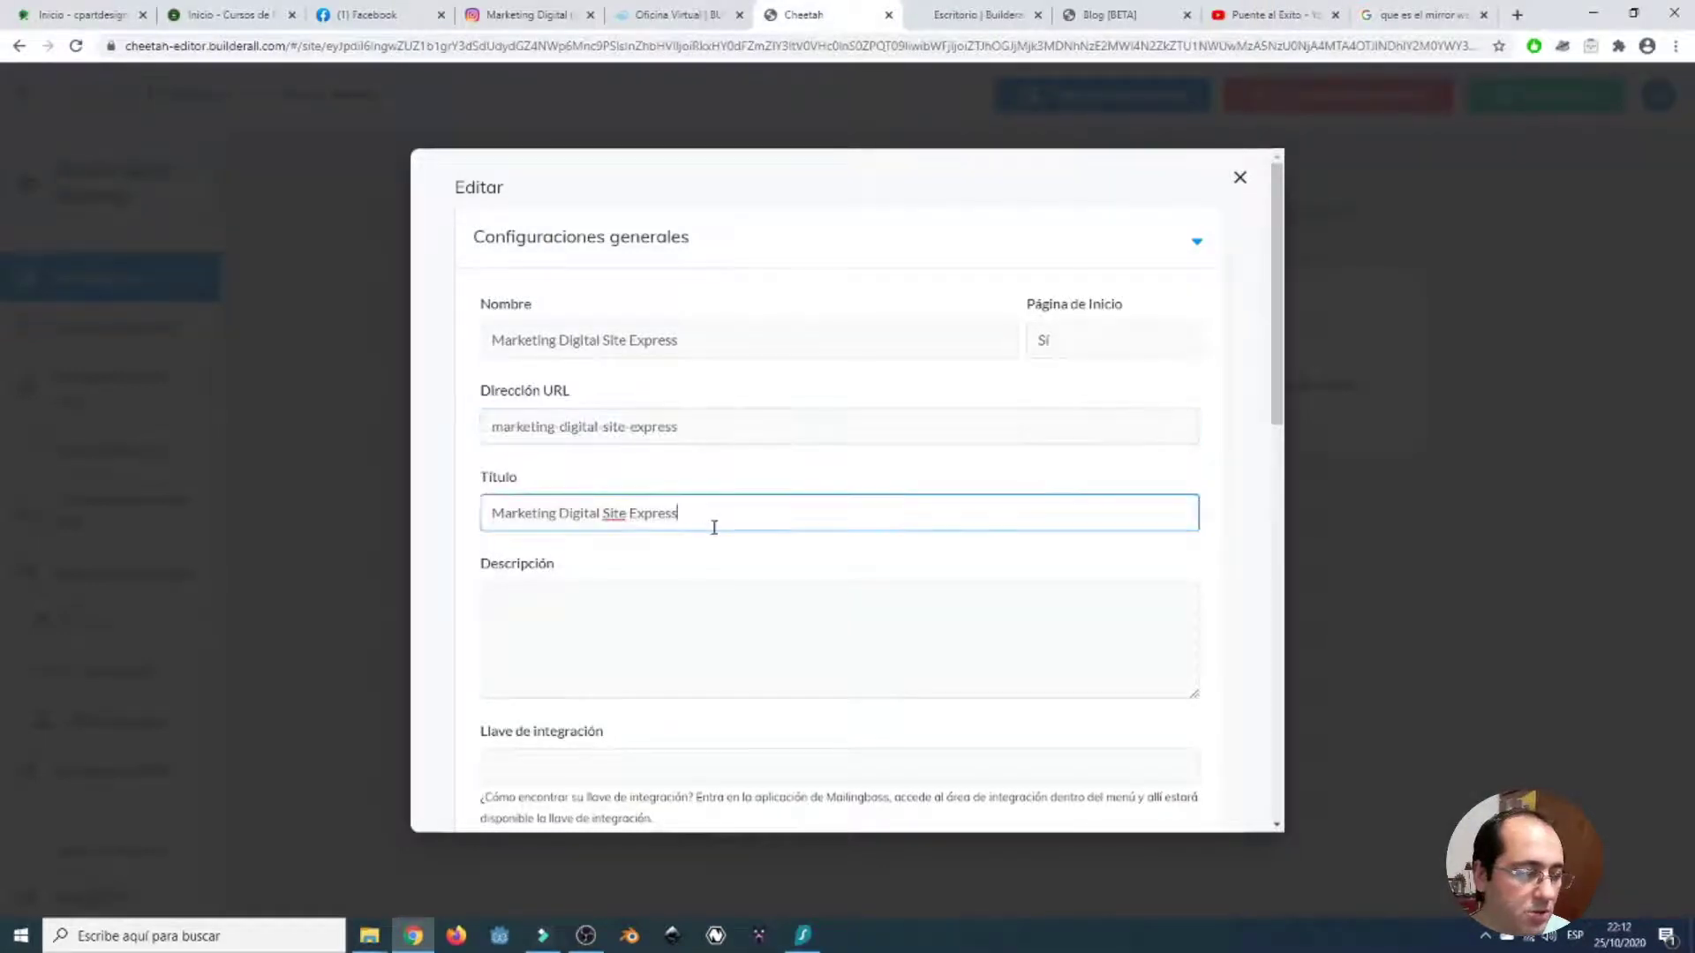
pyautogui.scroll(-1, 716, 582)
pyautogui.scroll(-4, 716, 582)
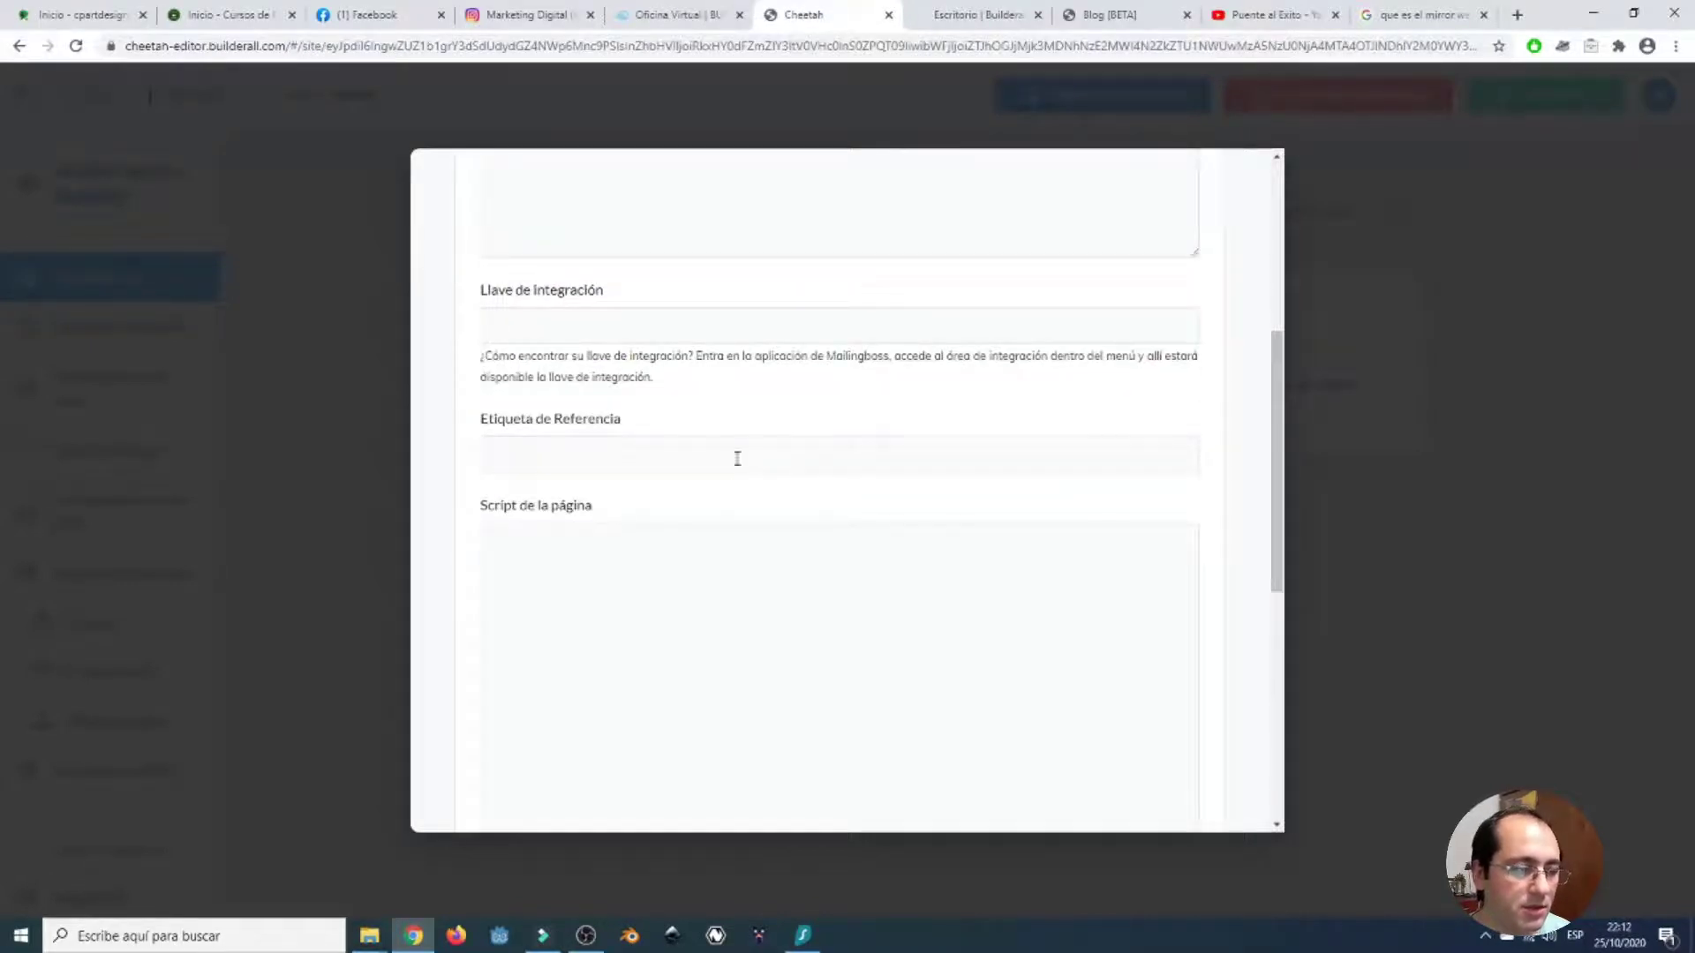
pyautogui.click(735, 456)
pyautogui.scroll(-1, 781, 532)
pyautogui.click(778, 527)
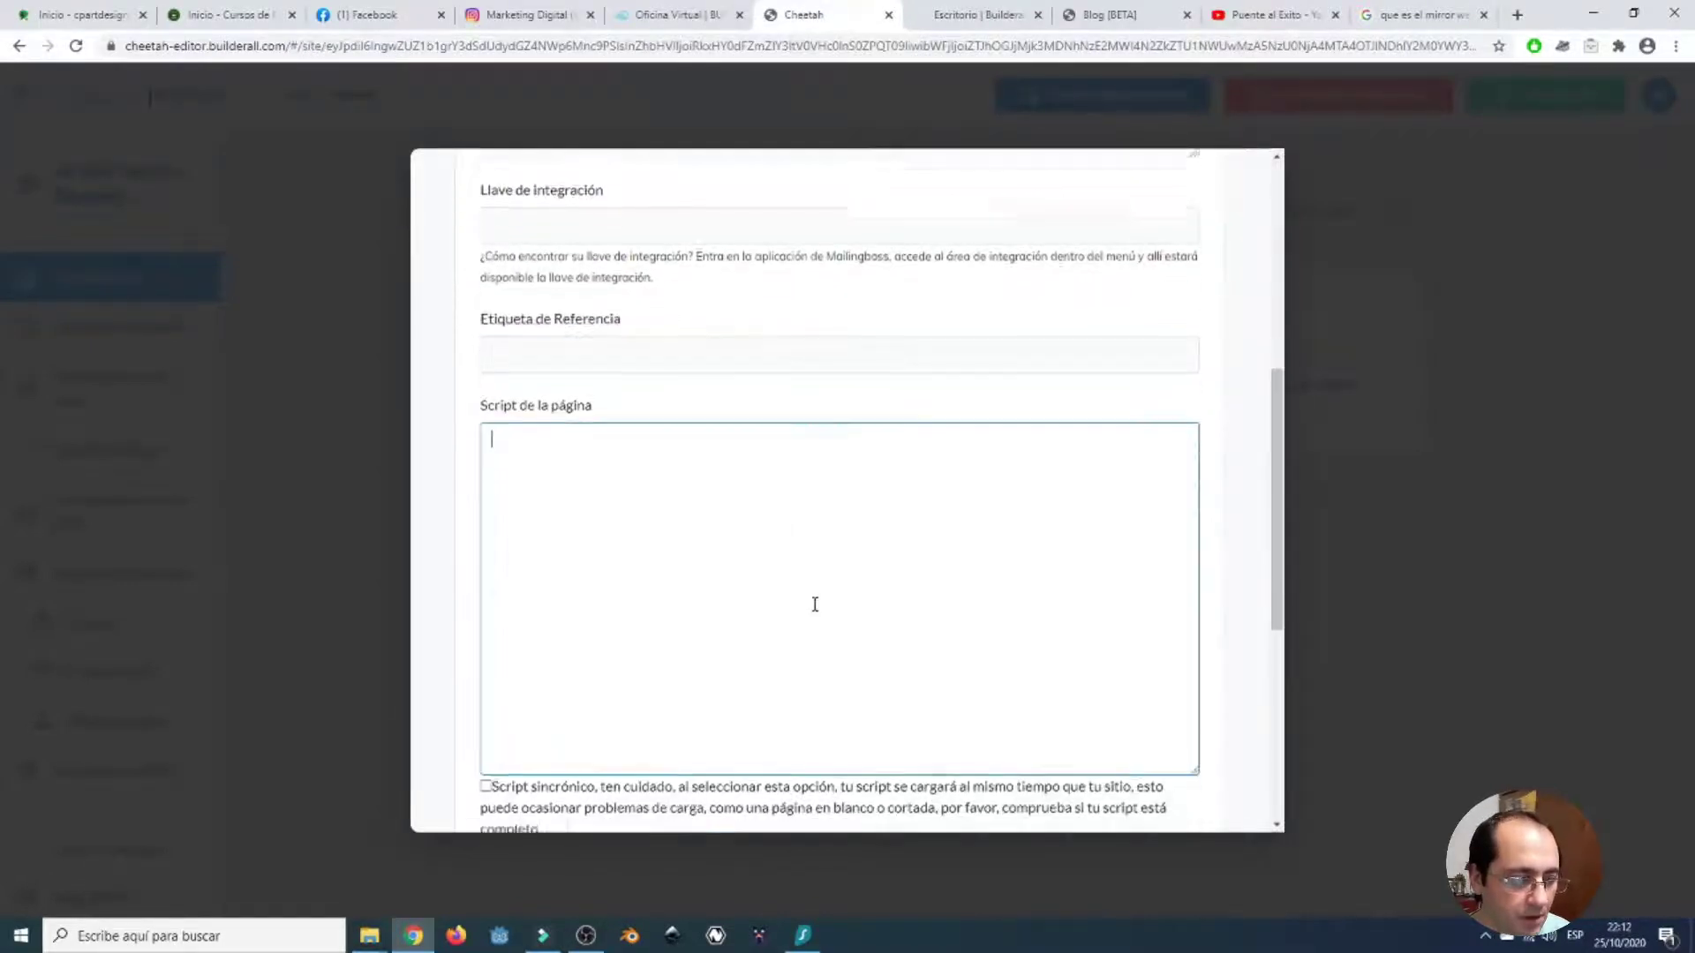
# - View the page's SEO configuration with its redirect, noindex and share image options, and cancel the page settings
pyautogui.scroll(-5, 812, 609)
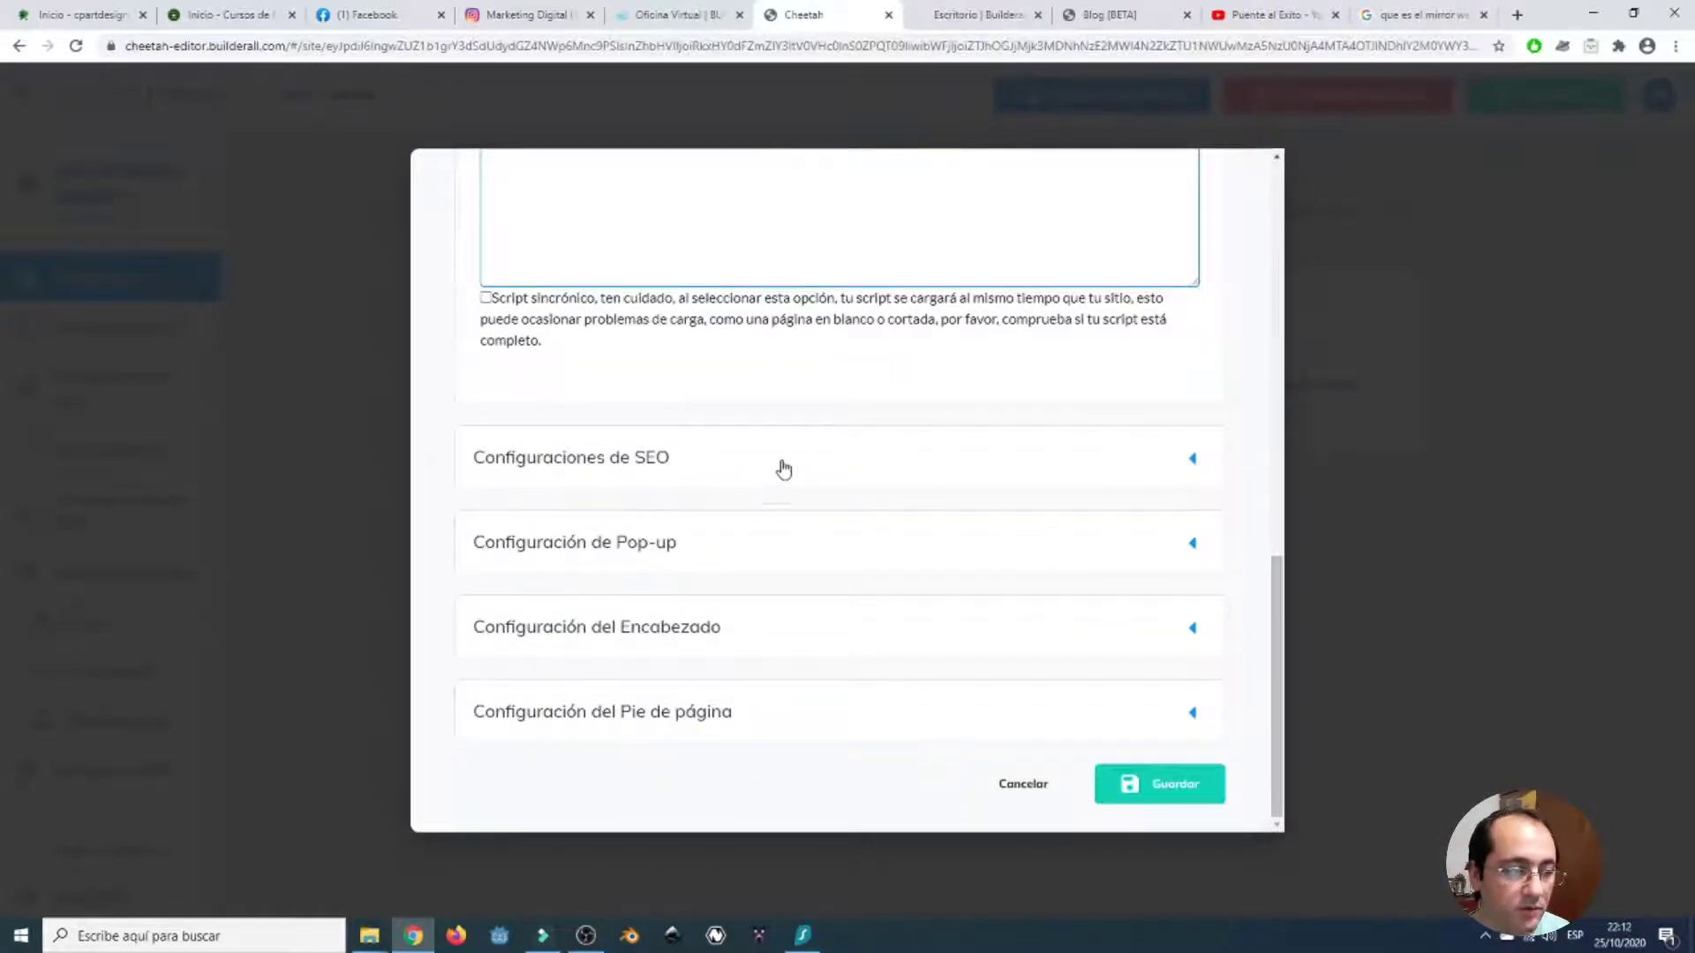
pyautogui.click(779, 467)
pyautogui.scroll(-3, 853, 619)
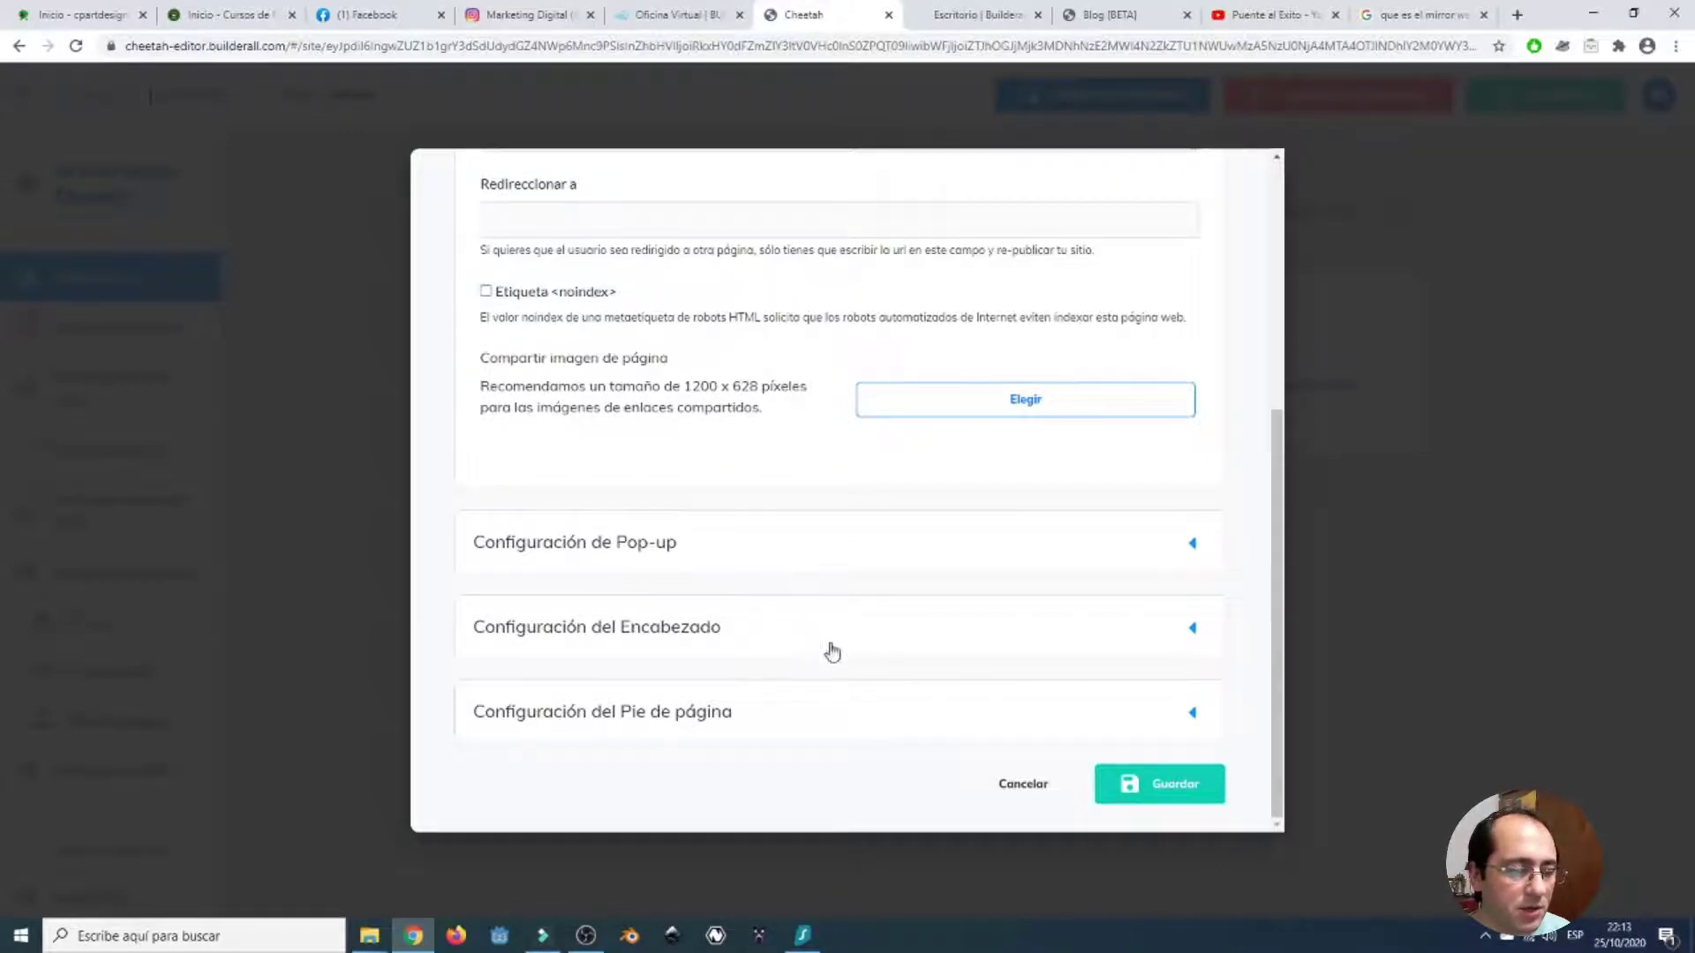
pyautogui.click(1021, 785)
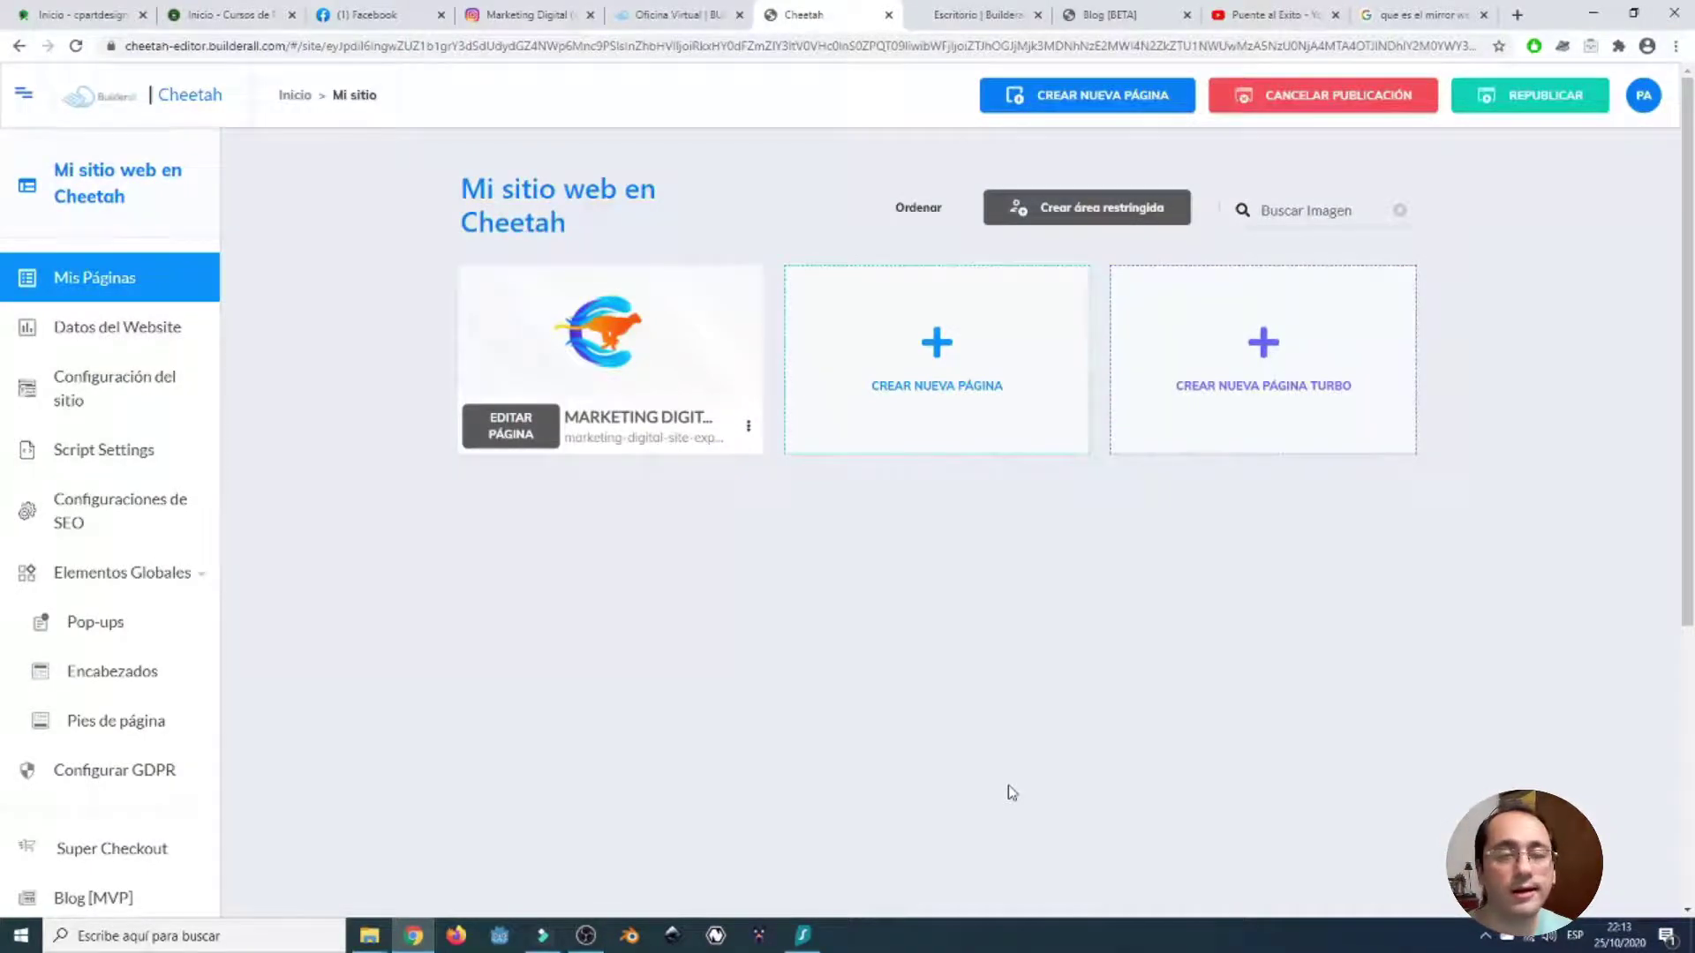
pyautogui.click(749, 427)
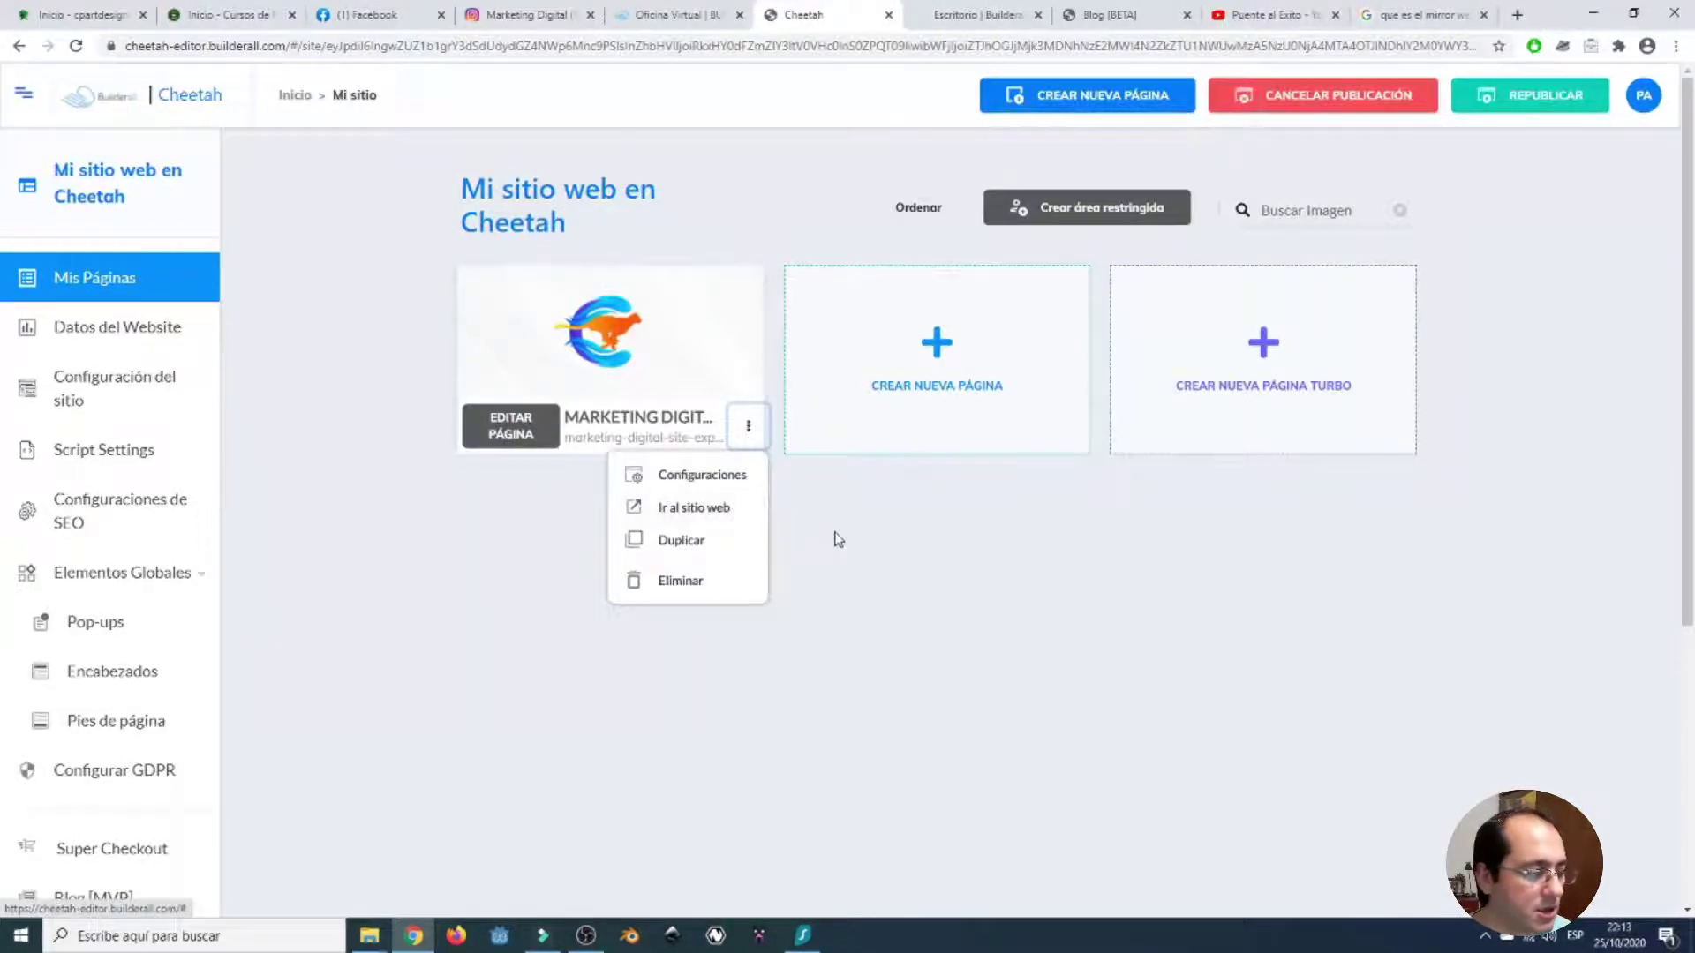
pyautogui.click(711, 629)
# - Connect the site to the domain paginaprueba.puentealexito.com and confirm the domain connection
pyautogui.scroll(-3, 265, 754)
pyautogui.scroll(-2, 273, 749)
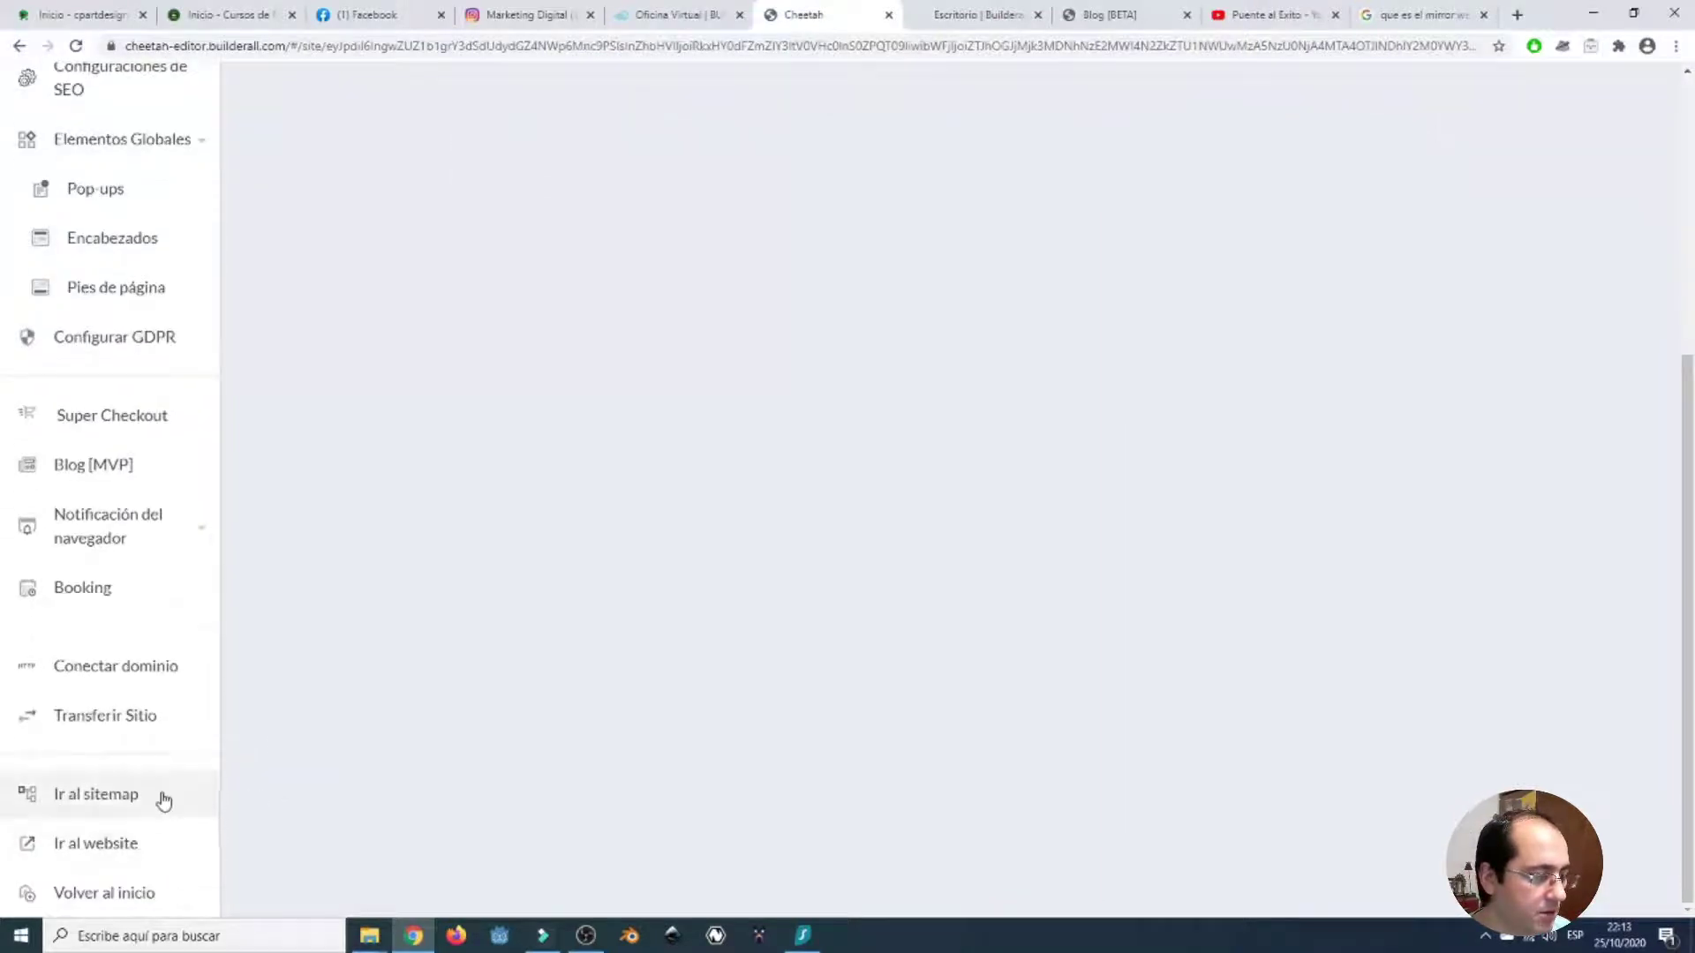
pyautogui.click(167, 682)
pyautogui.click(705, 460)
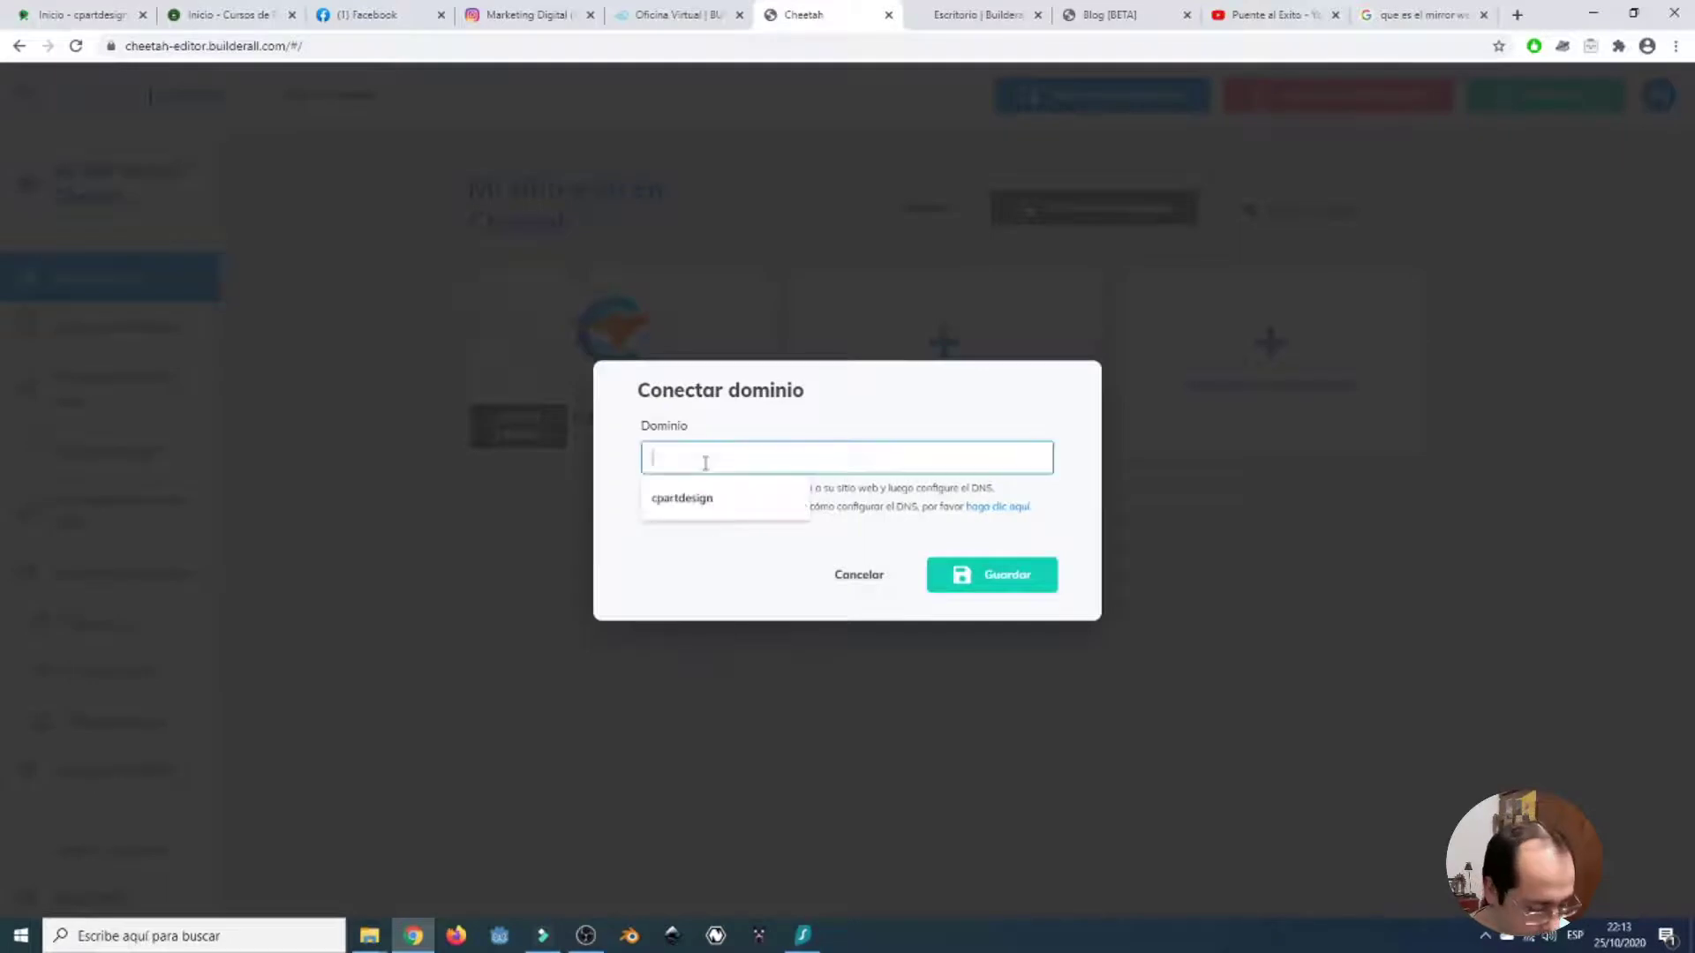
pyautogui.write('paginaprueba.puentealexito')
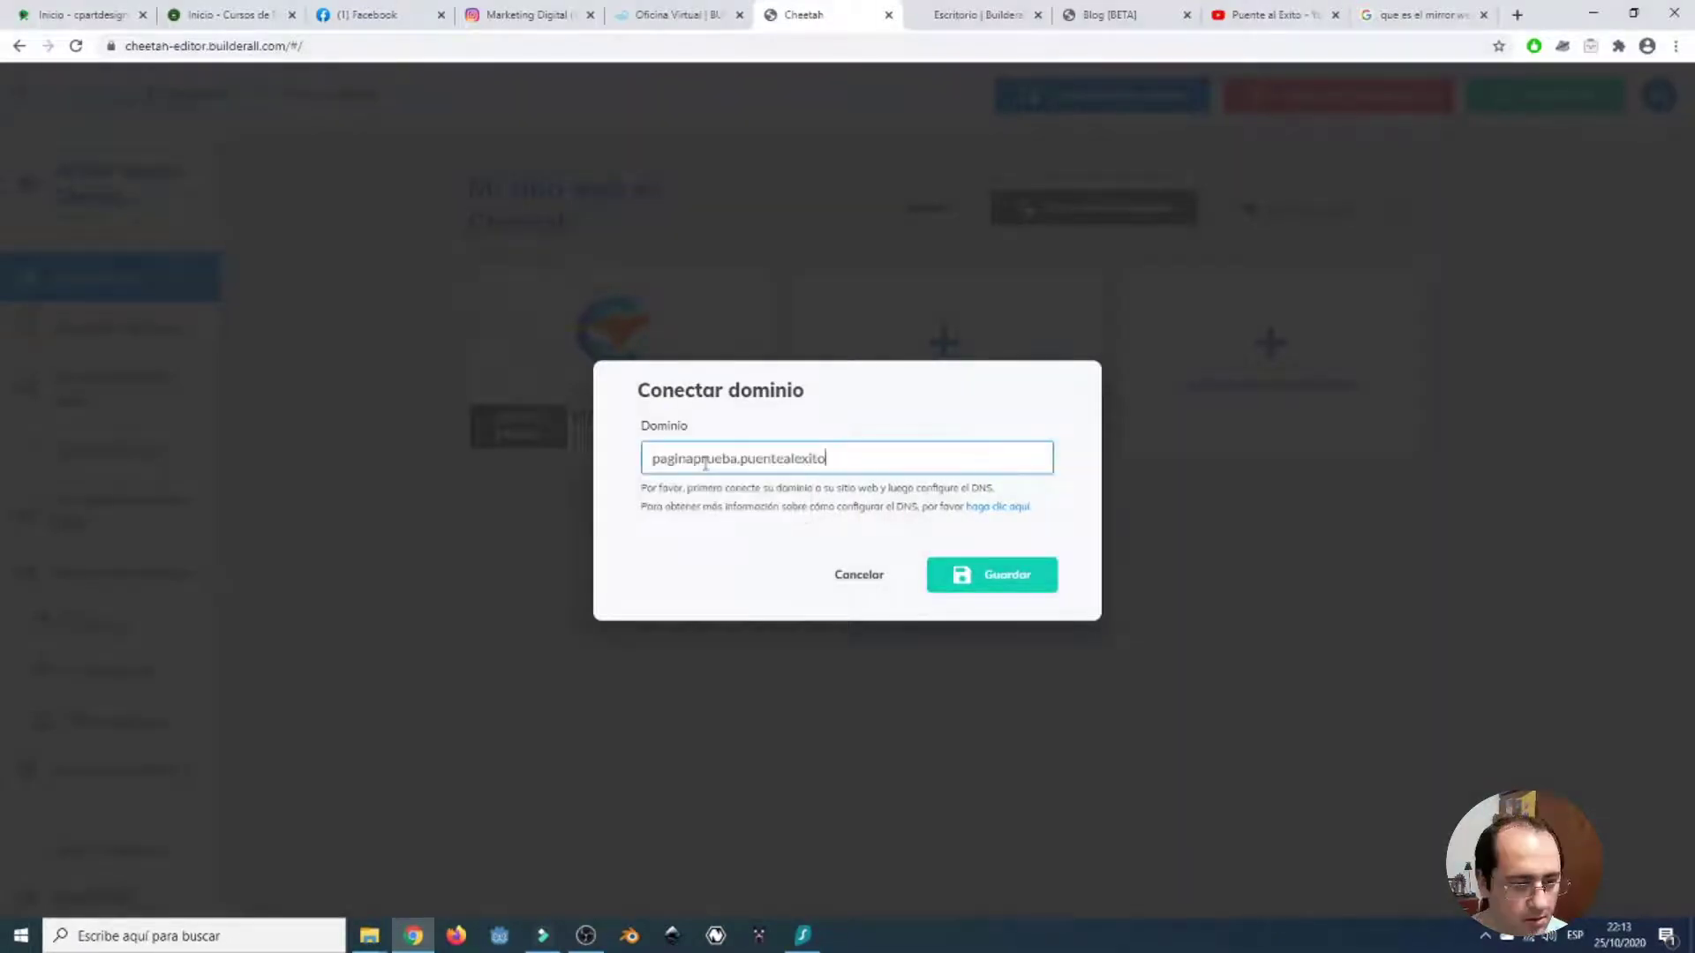
pyautogui.click(1017, 586)
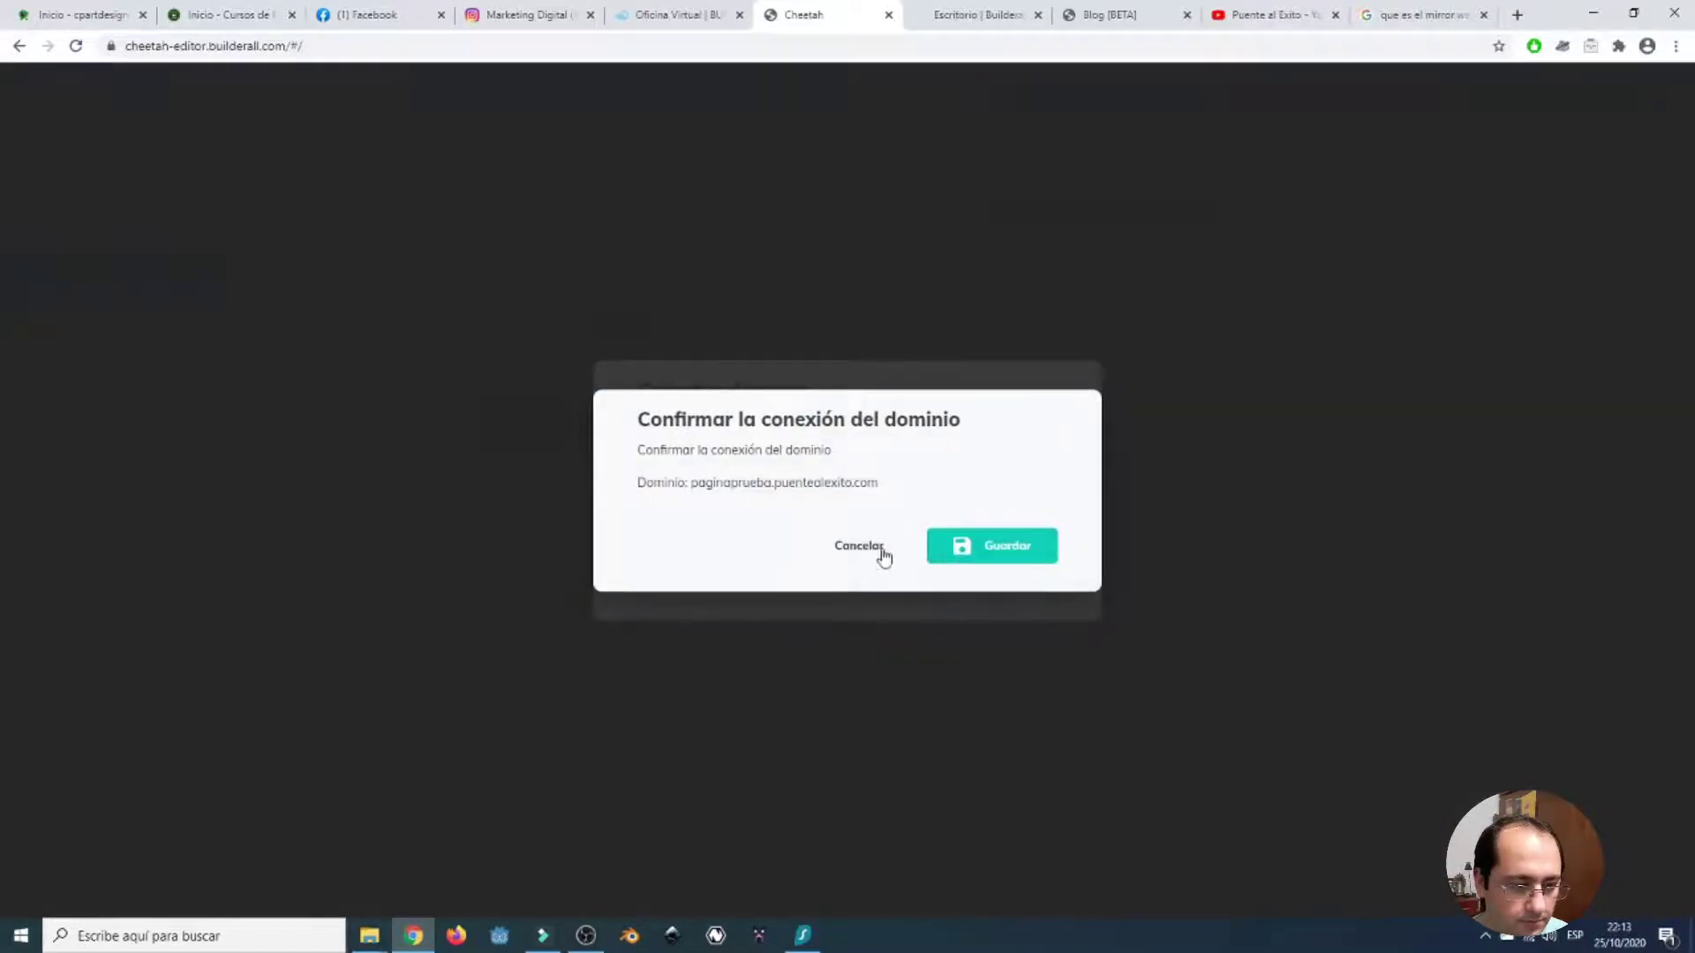
pyautogui.click(967, 547)
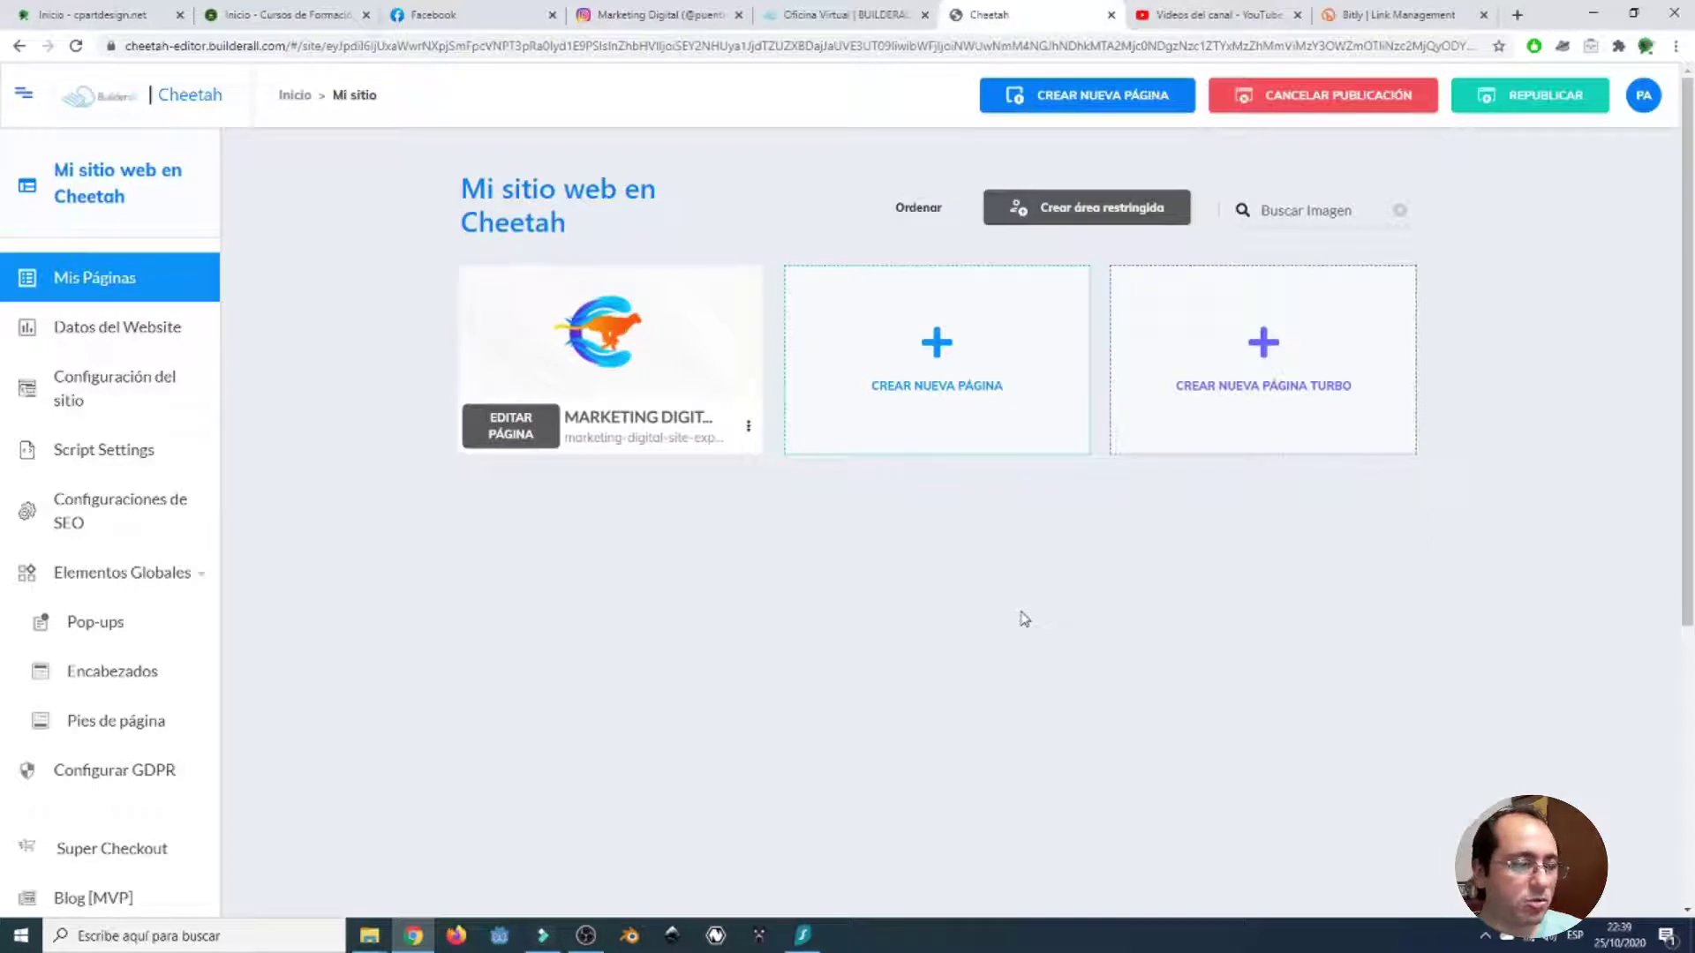
# - Open the live Marketing Digital Site Express page and examine its hero banner, main product and advantages sections
pyautogui.moveTo(512, 325)
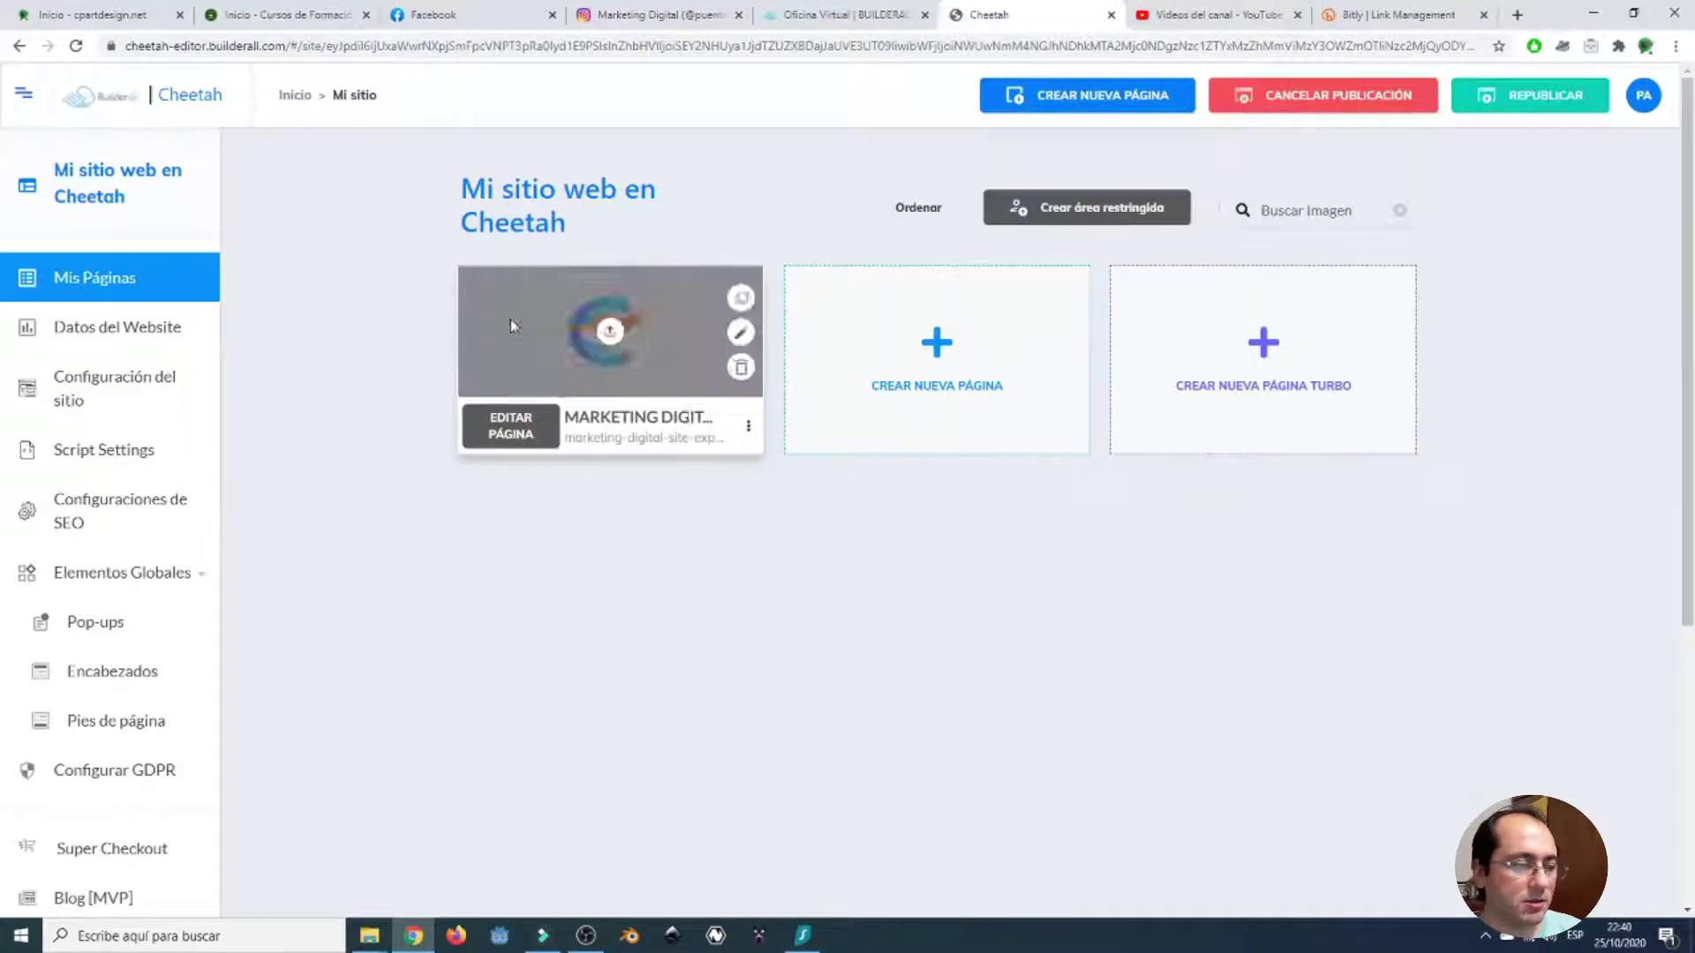
pyautogui.click(748, 428)
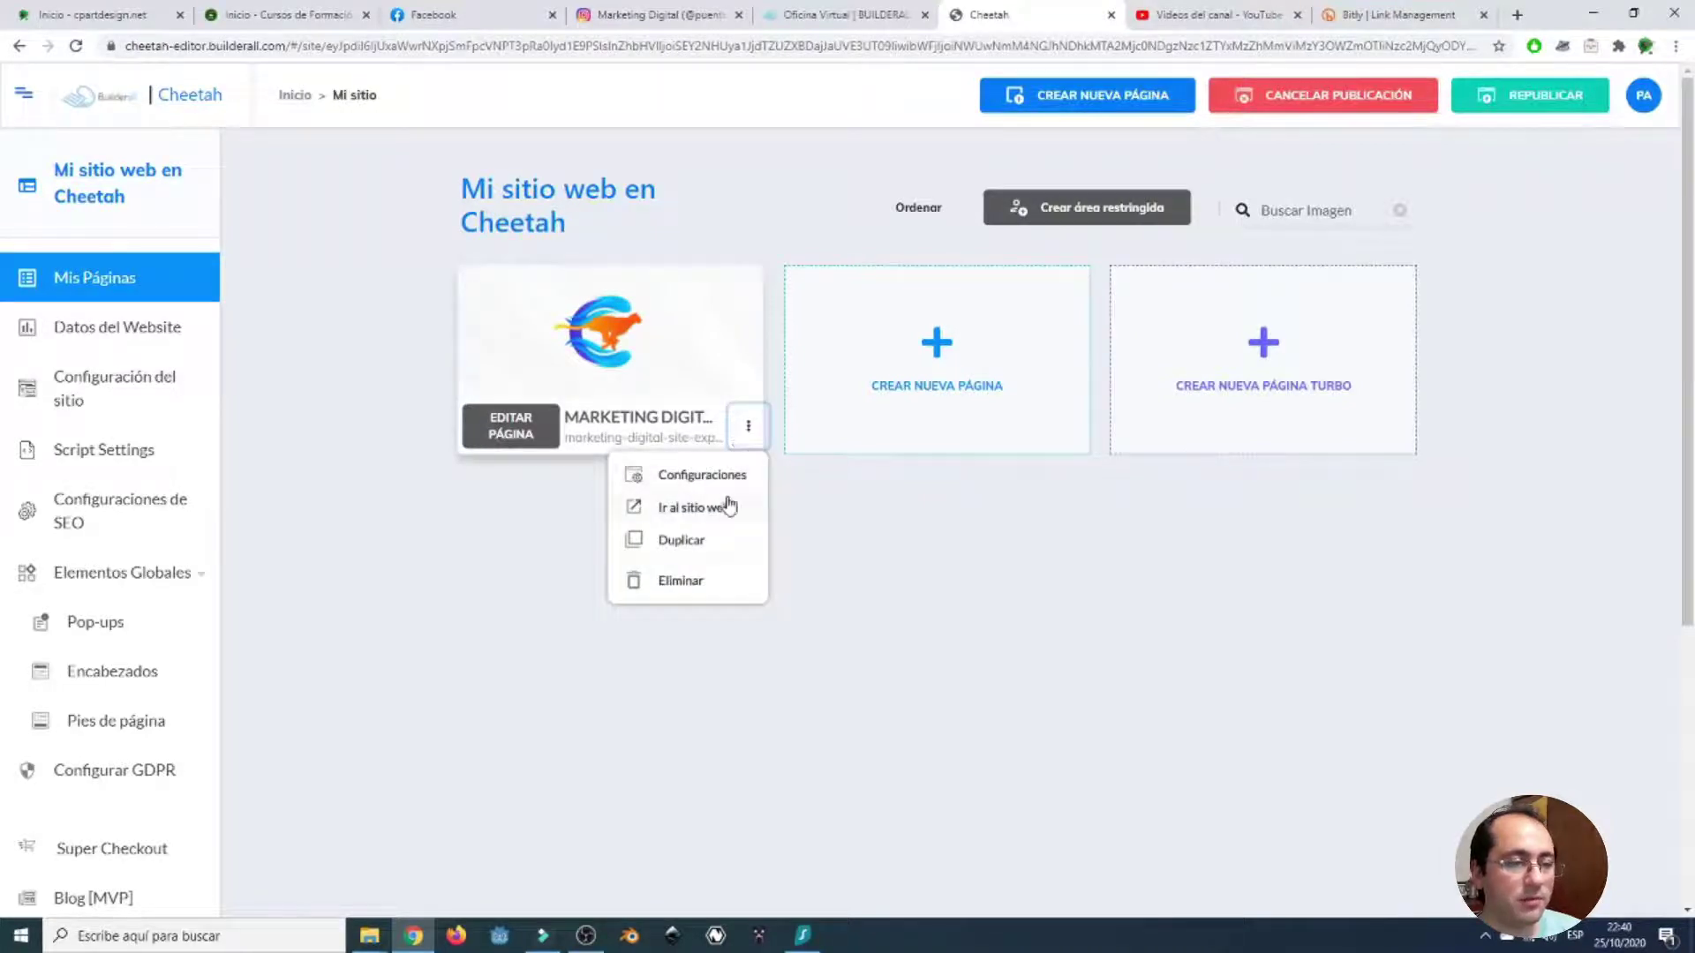
pyautogui.click(696, 518)
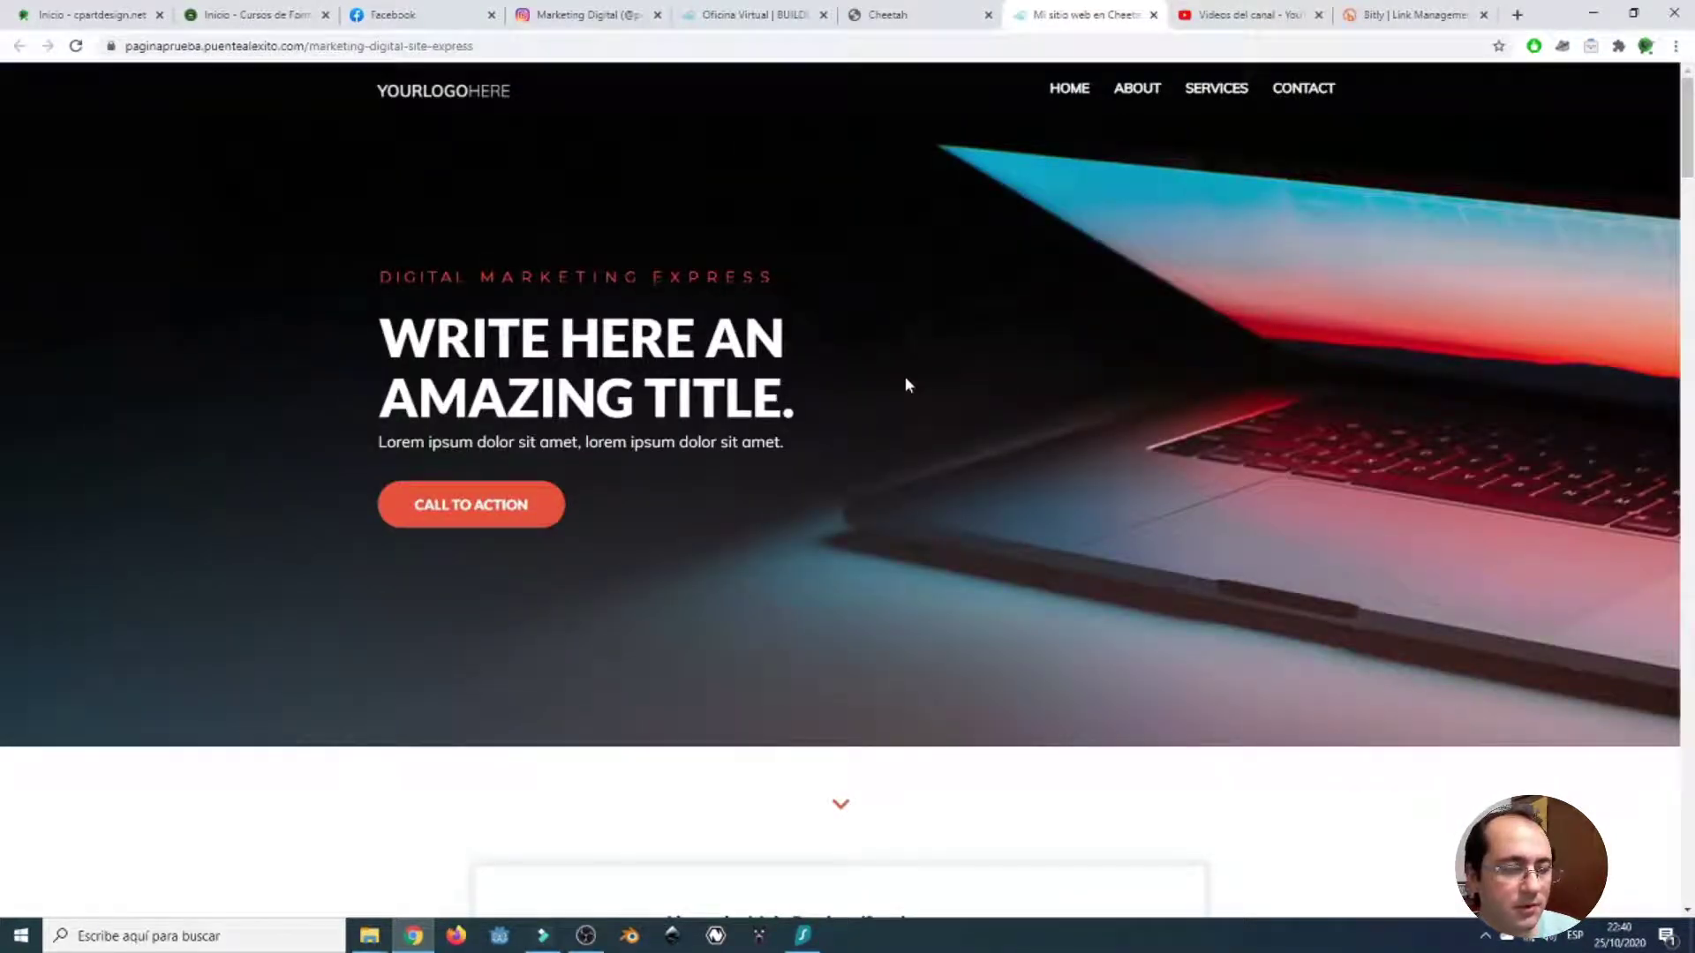
pyautogui.scroll(-4, 889, 432)
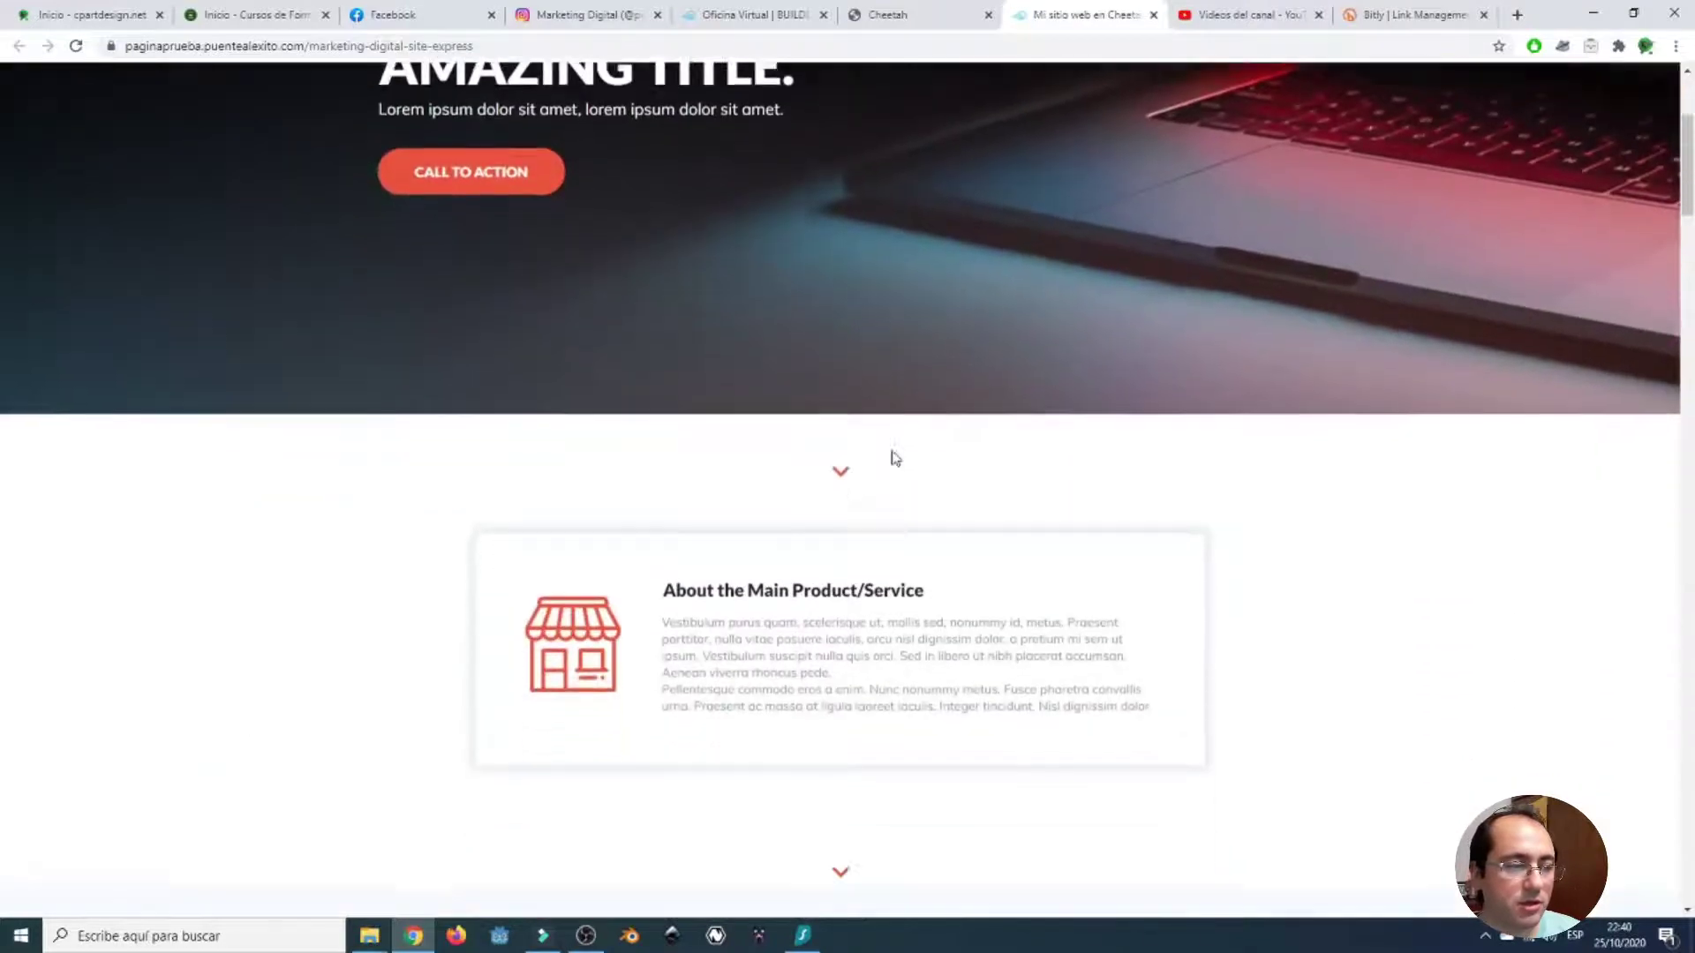
pyautogui.scroll(-2, 900, 453)
pyautogui.scroll(6, 897, 447)
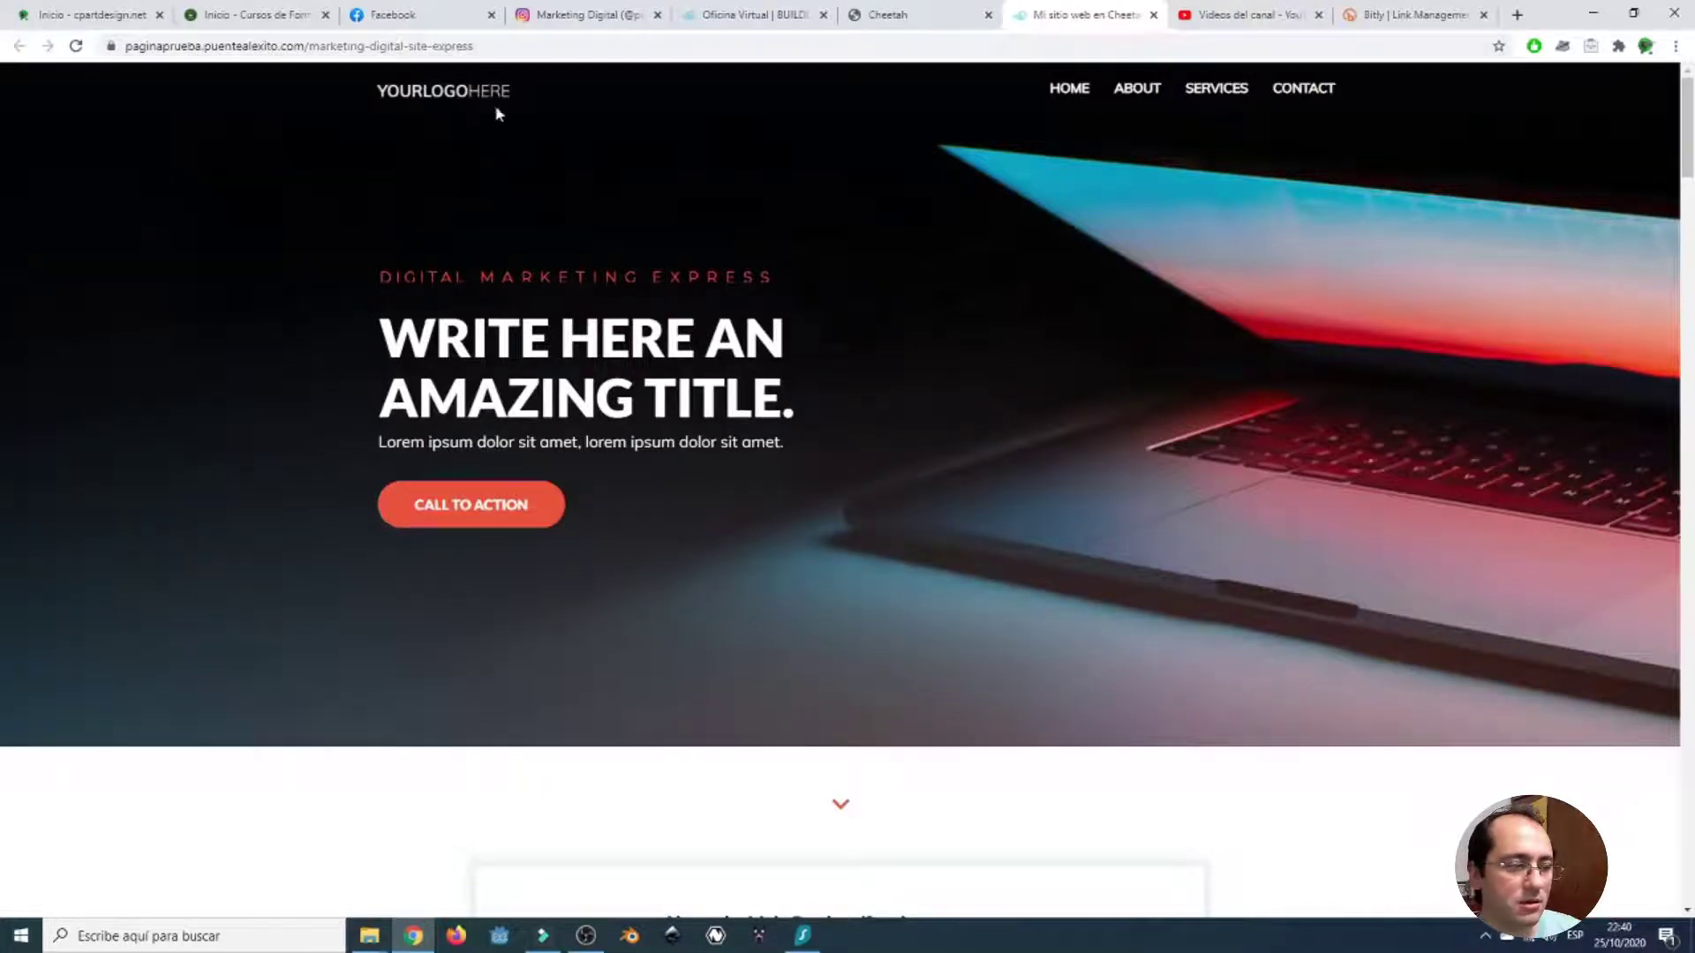
pyautogui.scroll(-2, 447, 329)
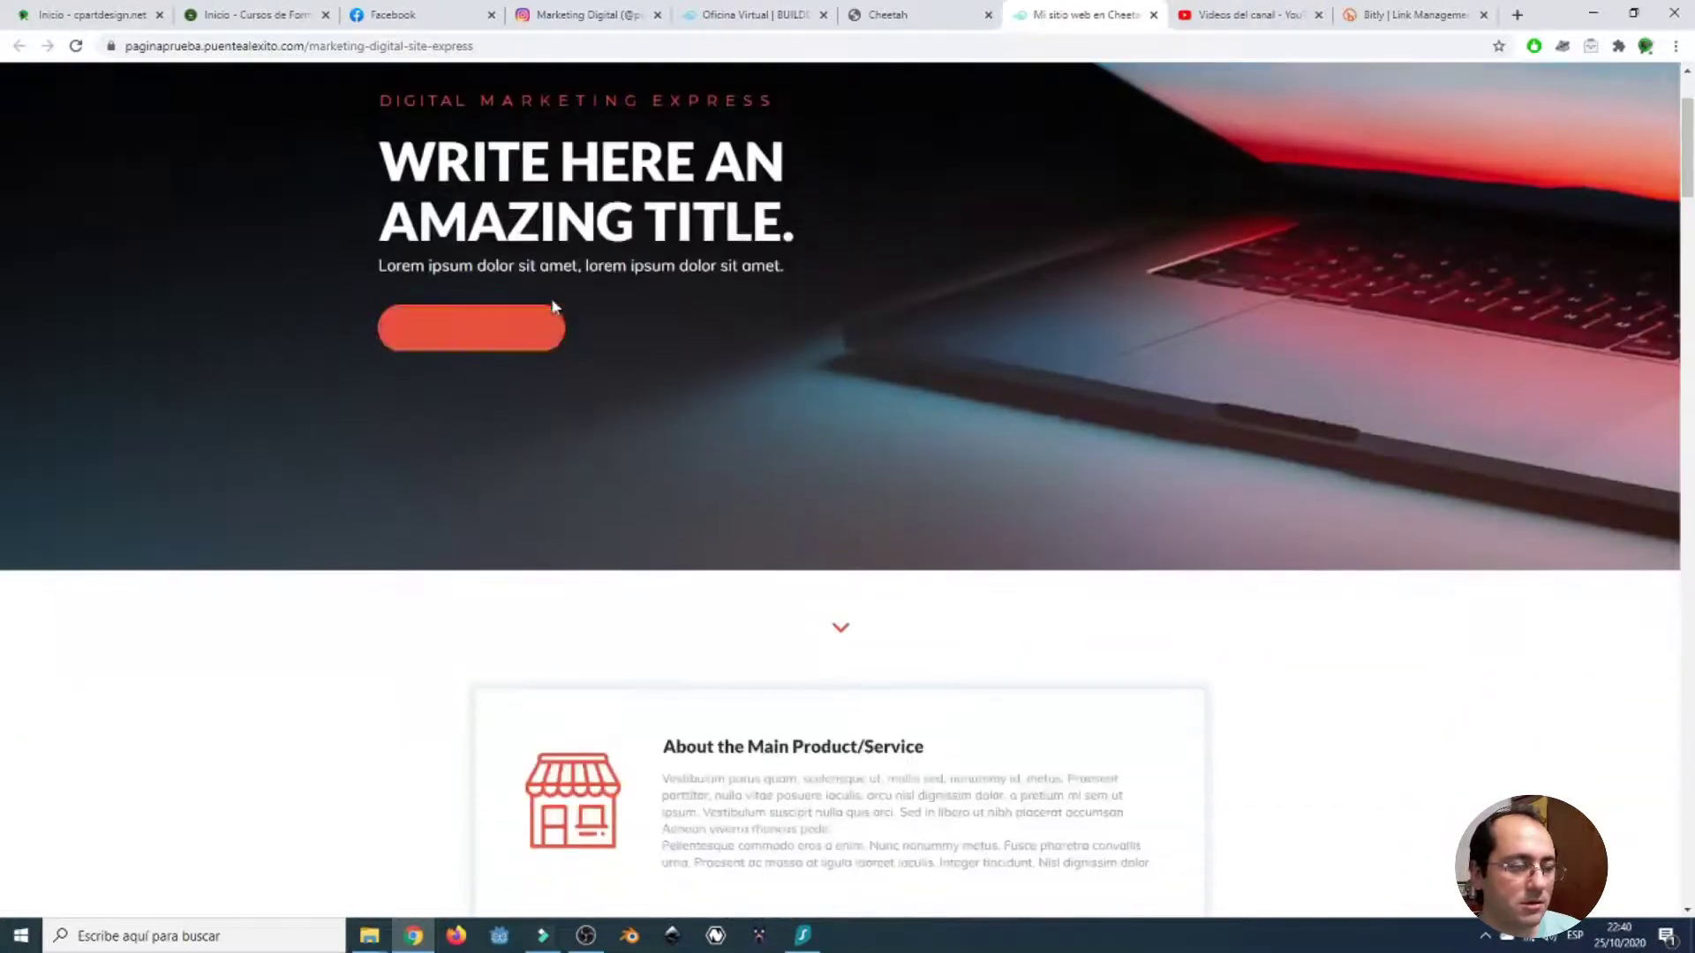
pyautogui.scroll(-8, 700, 412)
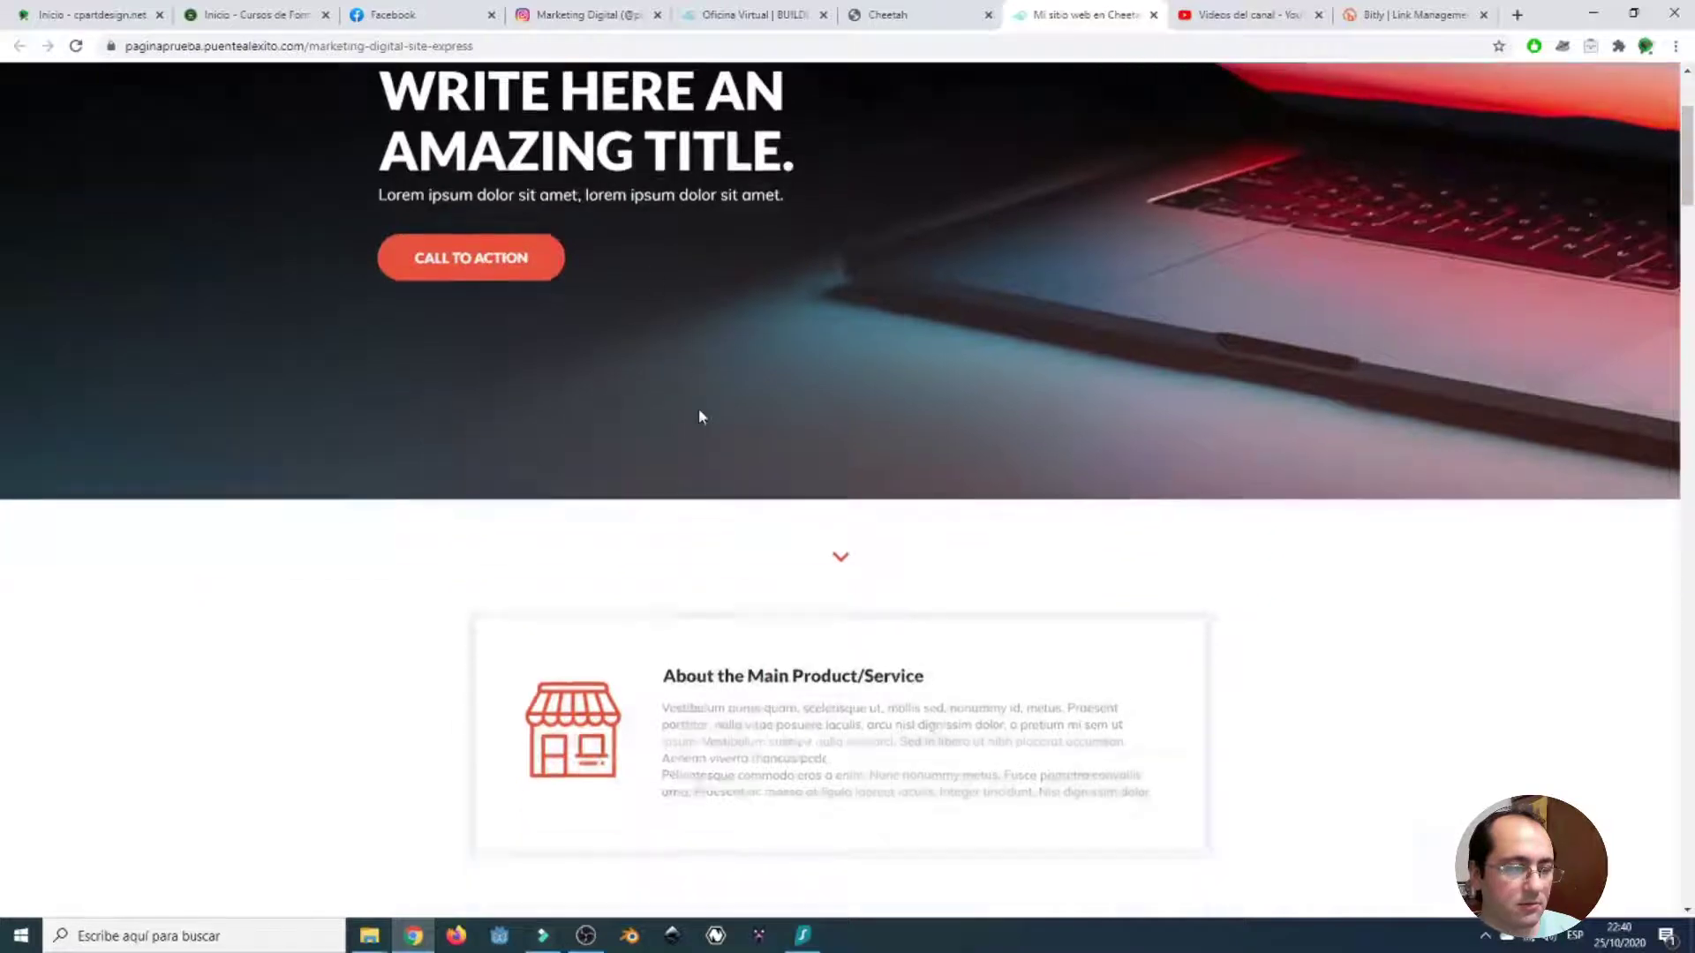
pyautogui.scroll(-7, 723, 408)
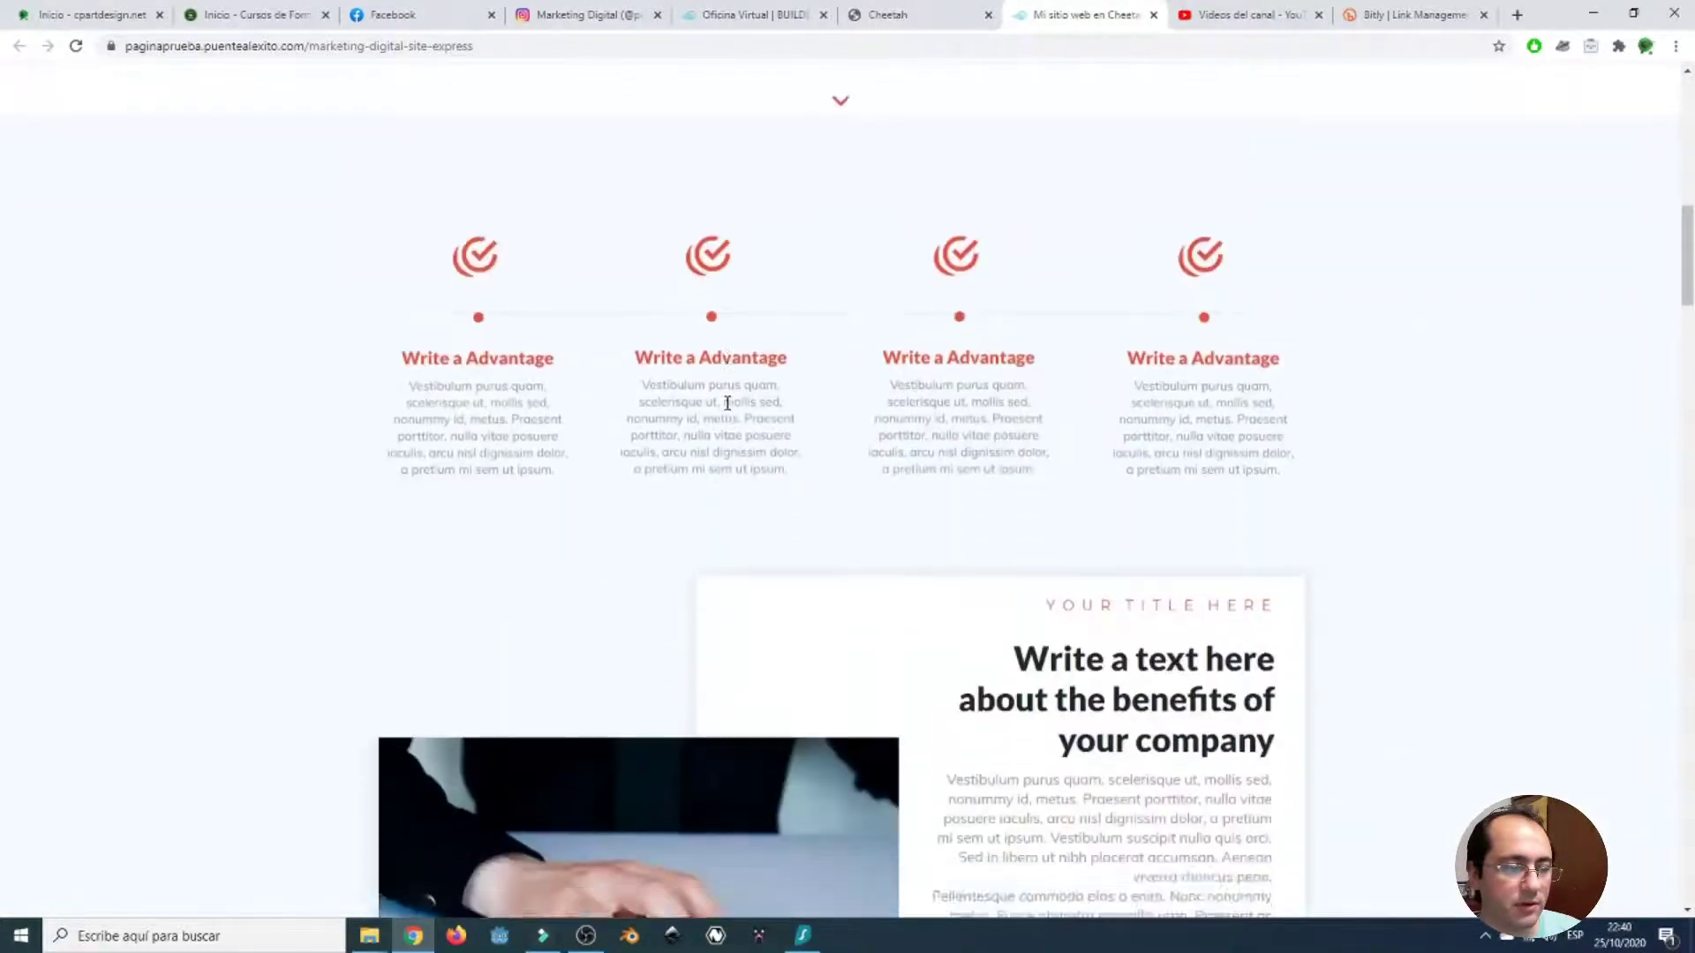
# - Examine the rest of the published page, from the advantages and services sections down to the contact form and footer
pyautogui.scroll(-10, 684, 399)
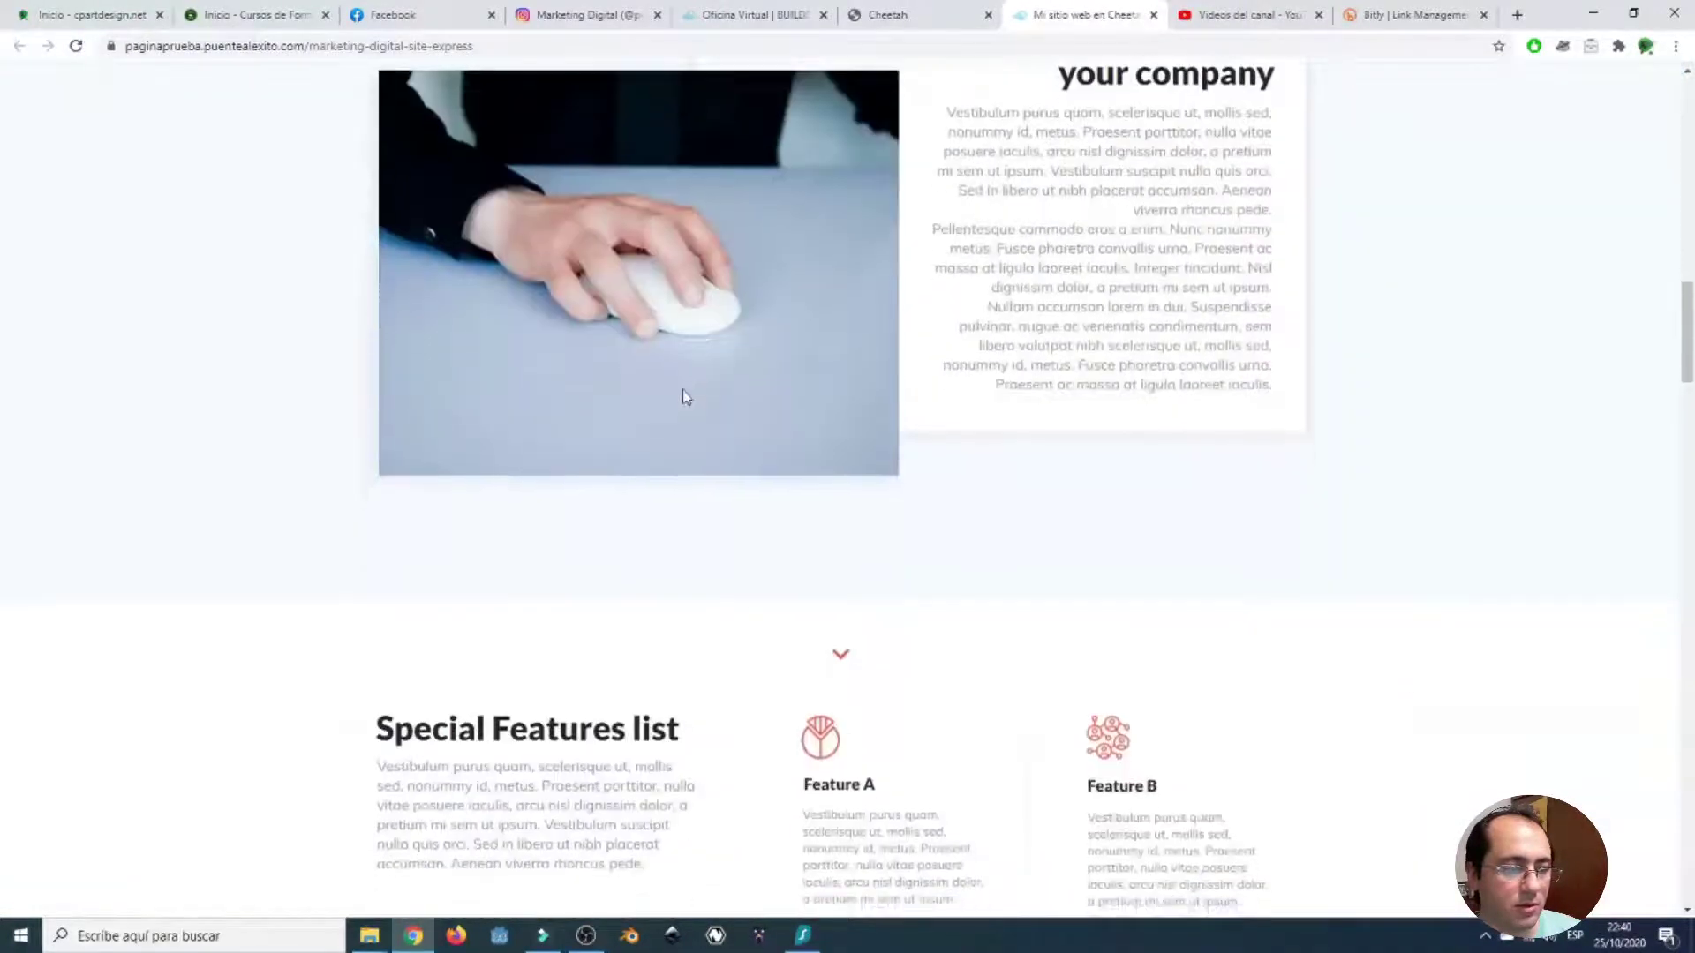
pyautogui.scroll(-7, 686, 405)
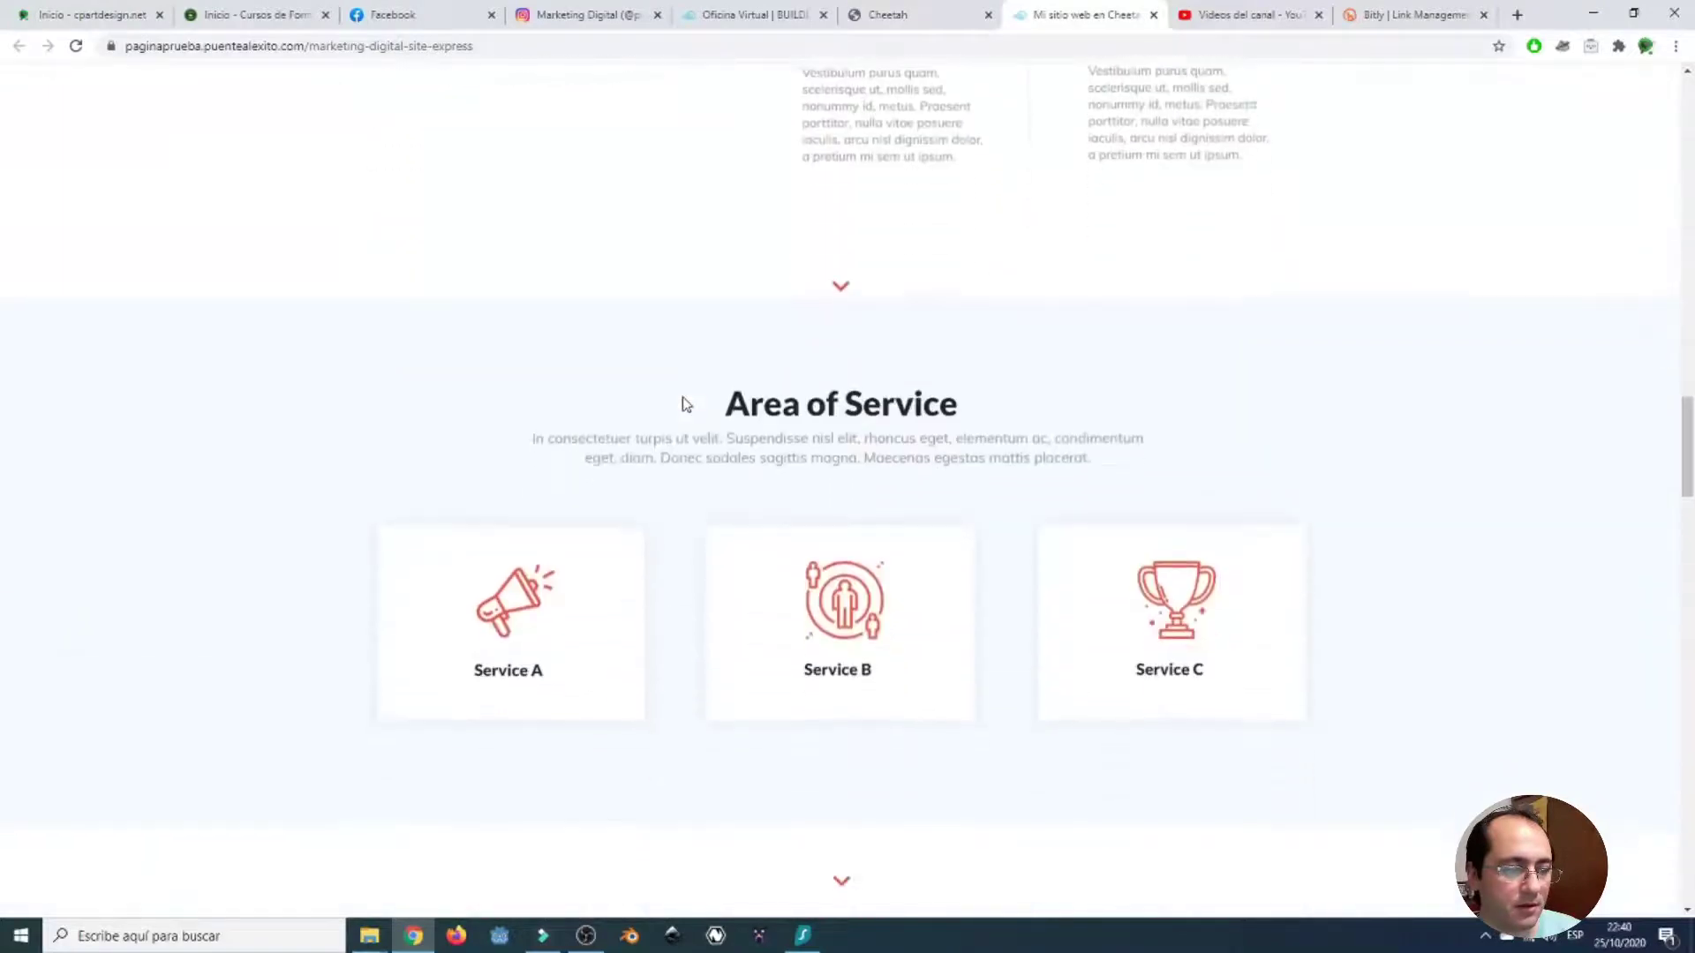
pyautogui.scroll(-11, 860, 423)
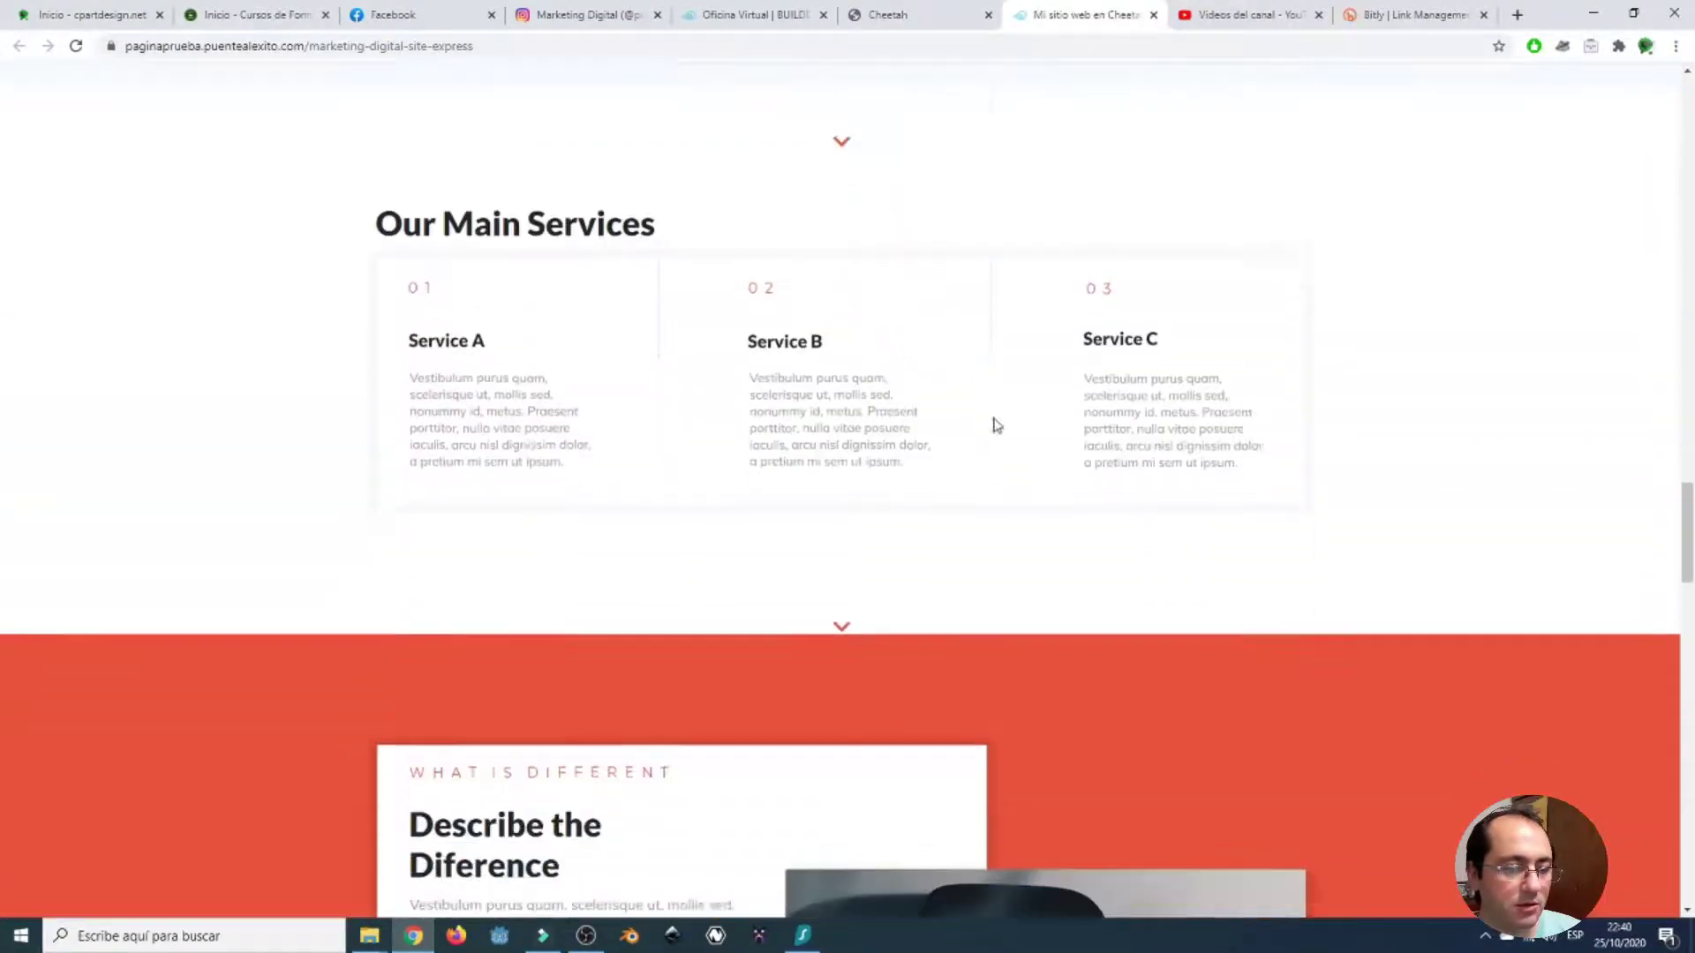
pyautogui.scroll(-14, 1077, 430)
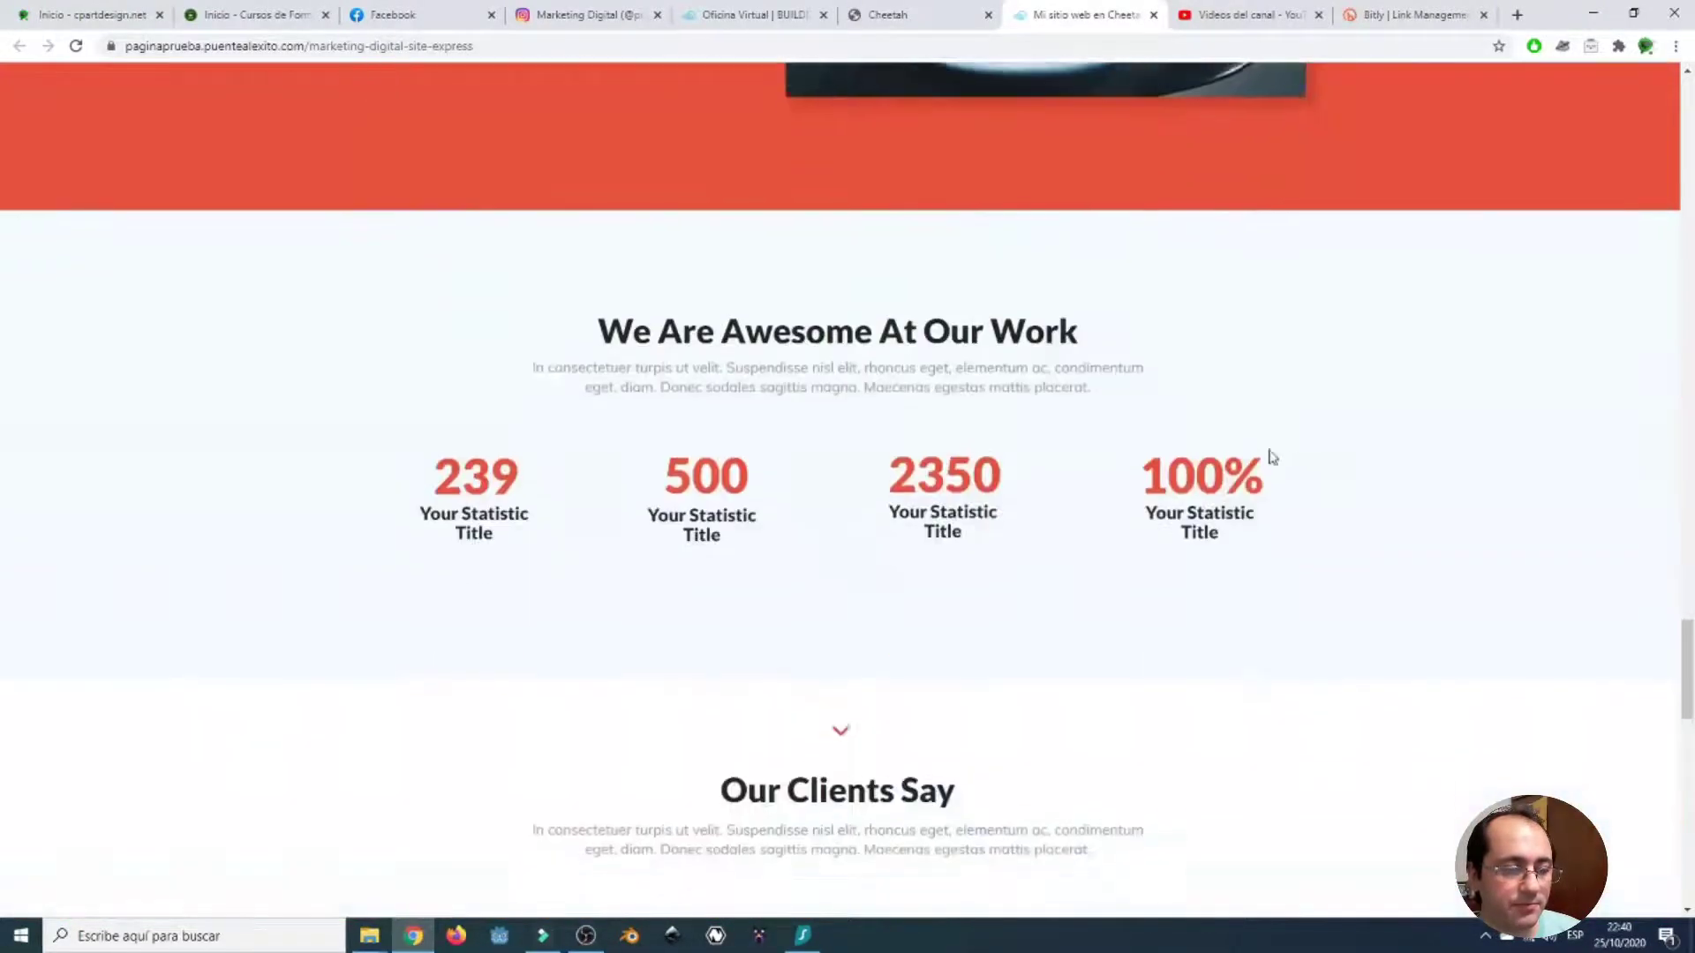
pyautogui.scroll(-11, 1307, 468)
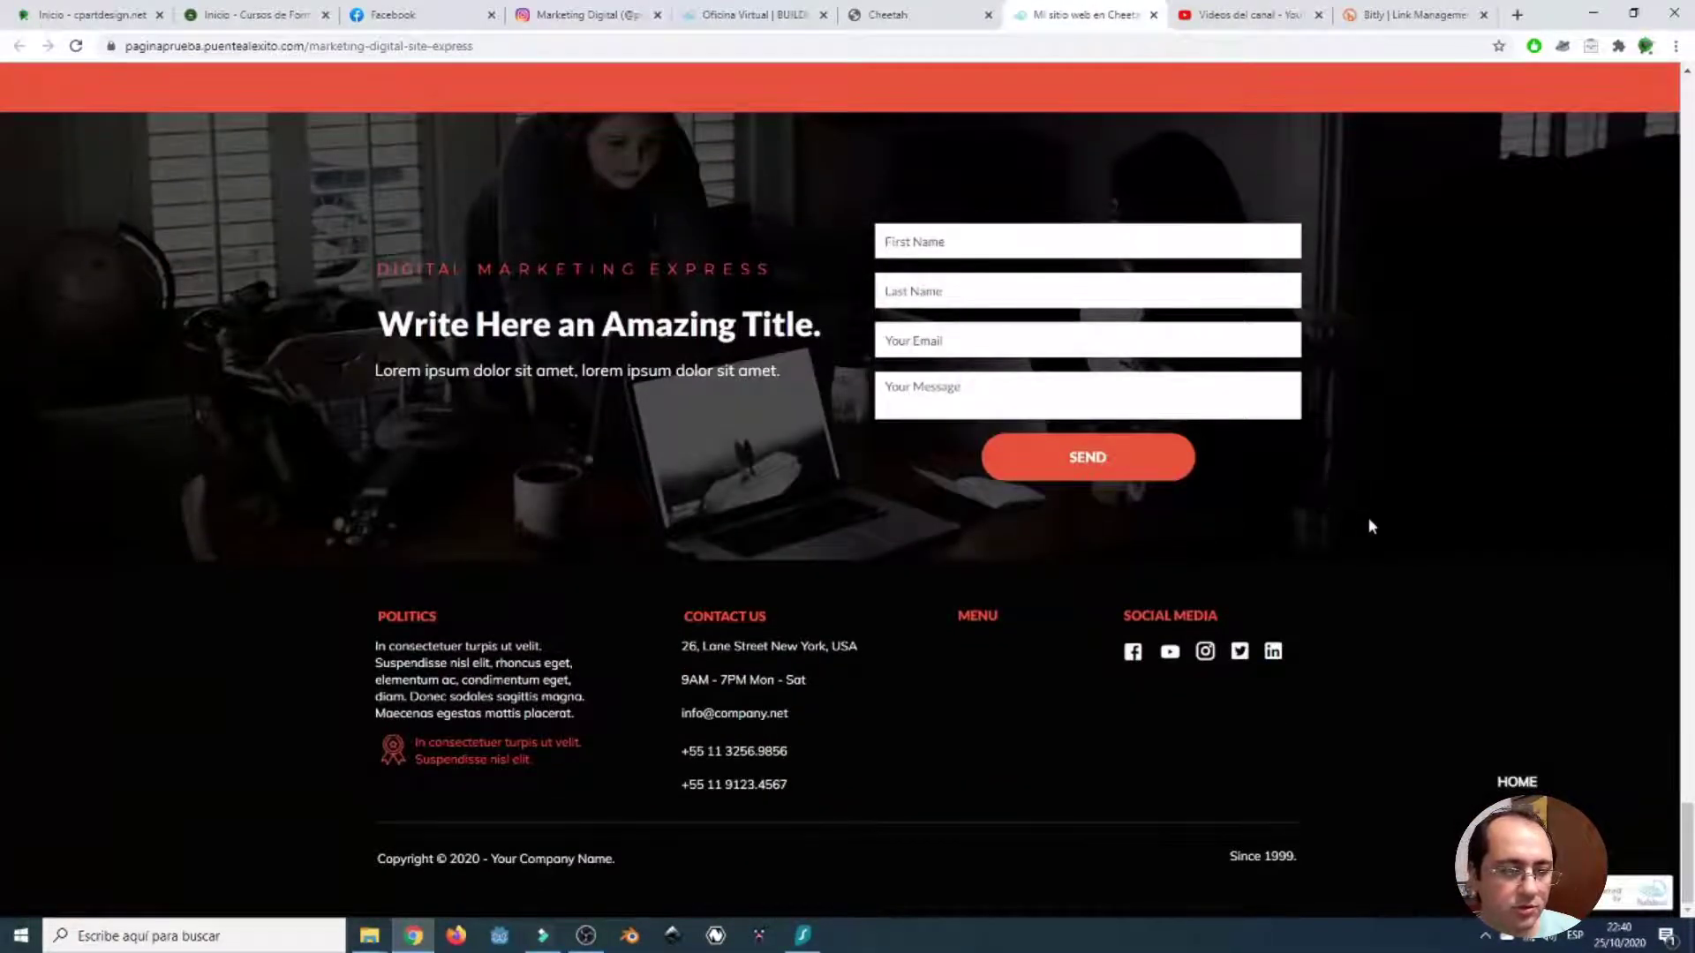
pyautogui.scroll(1, 1368, 526)
pyautogui.scroll(-1, 1368, 526)
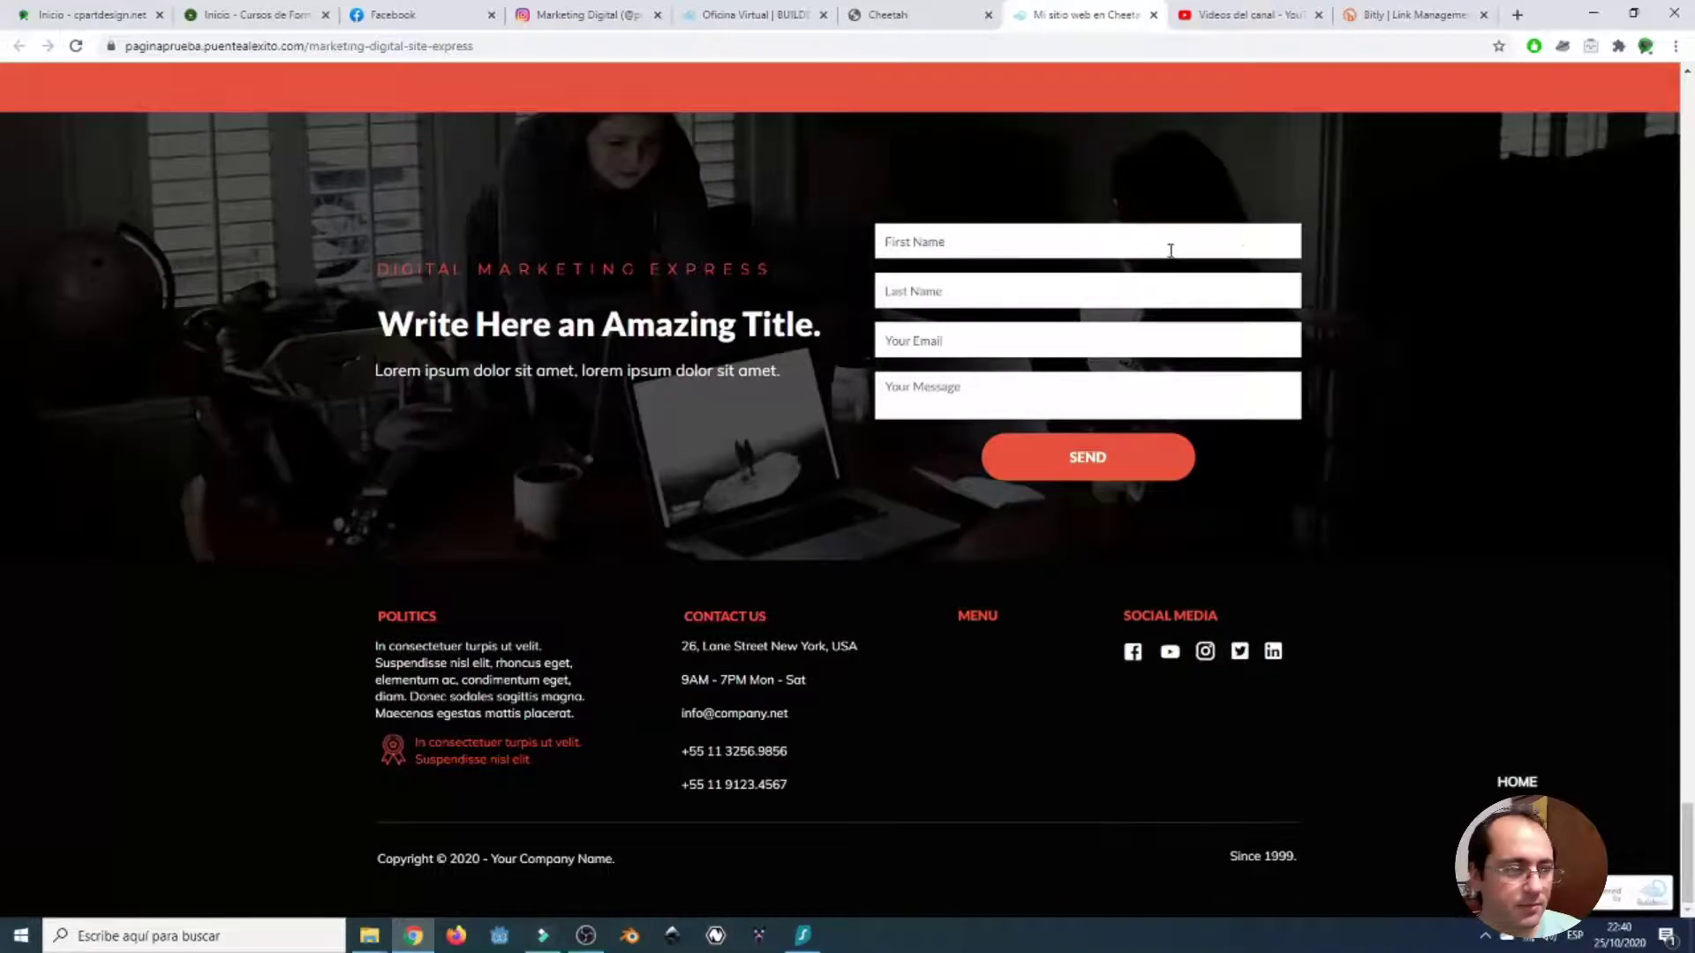
pyautogui.scroll(12, 836, 473)
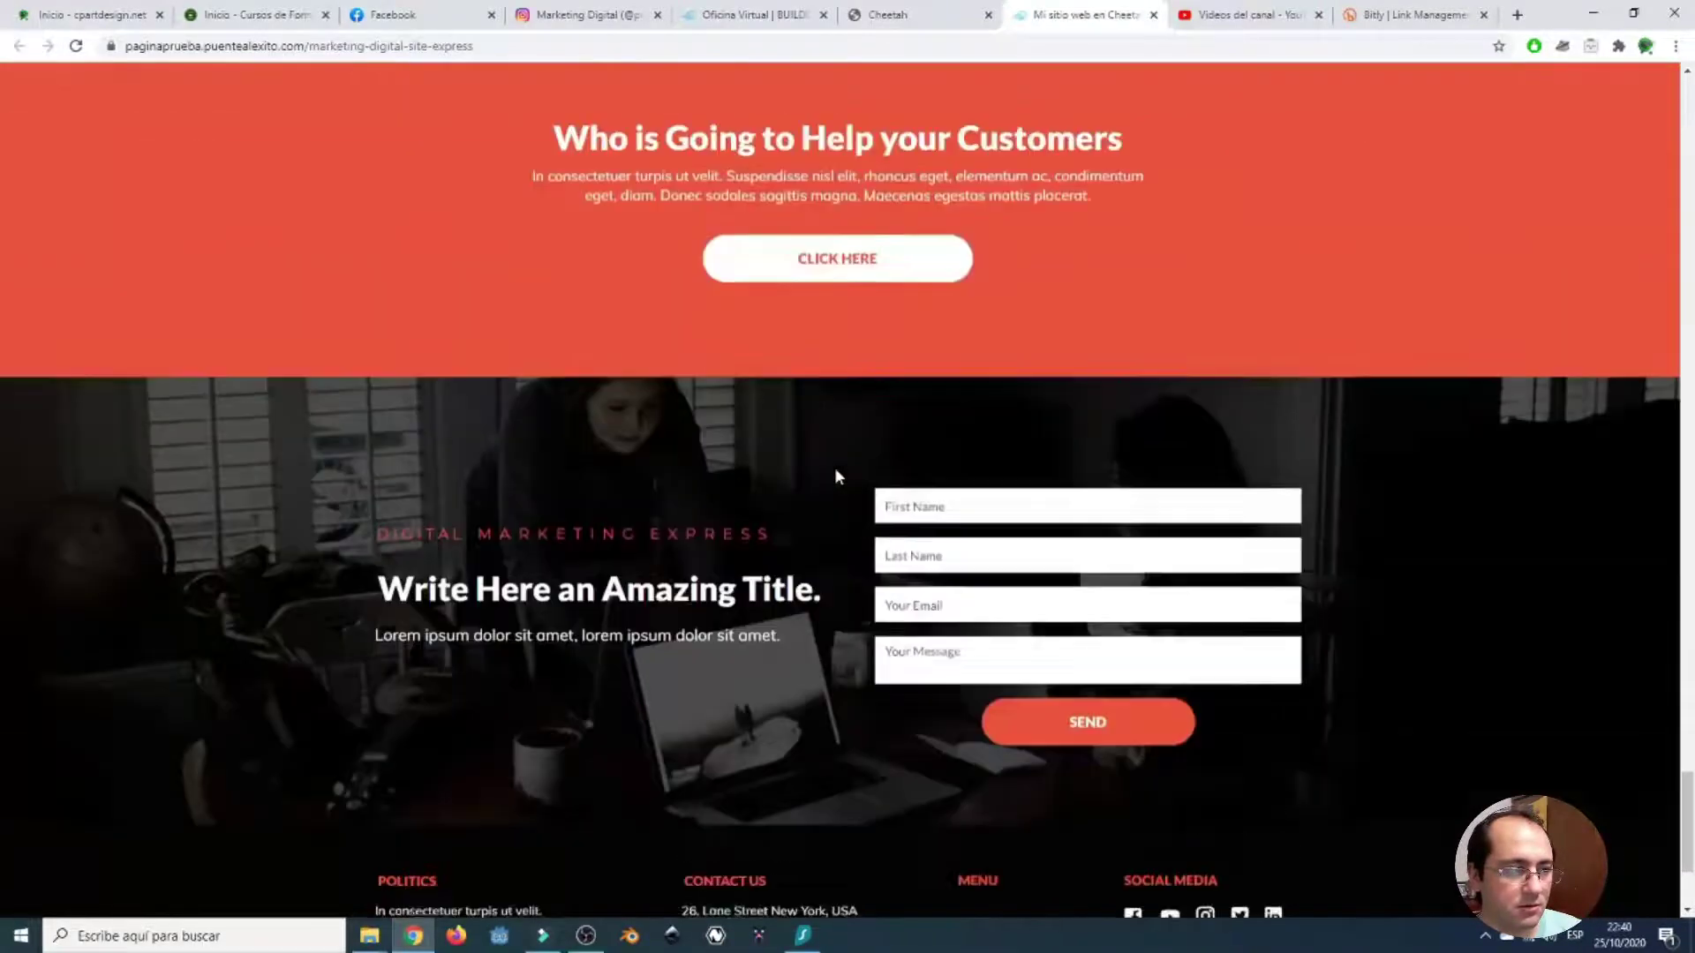
pyautogui.scroll(20, 838, 476)
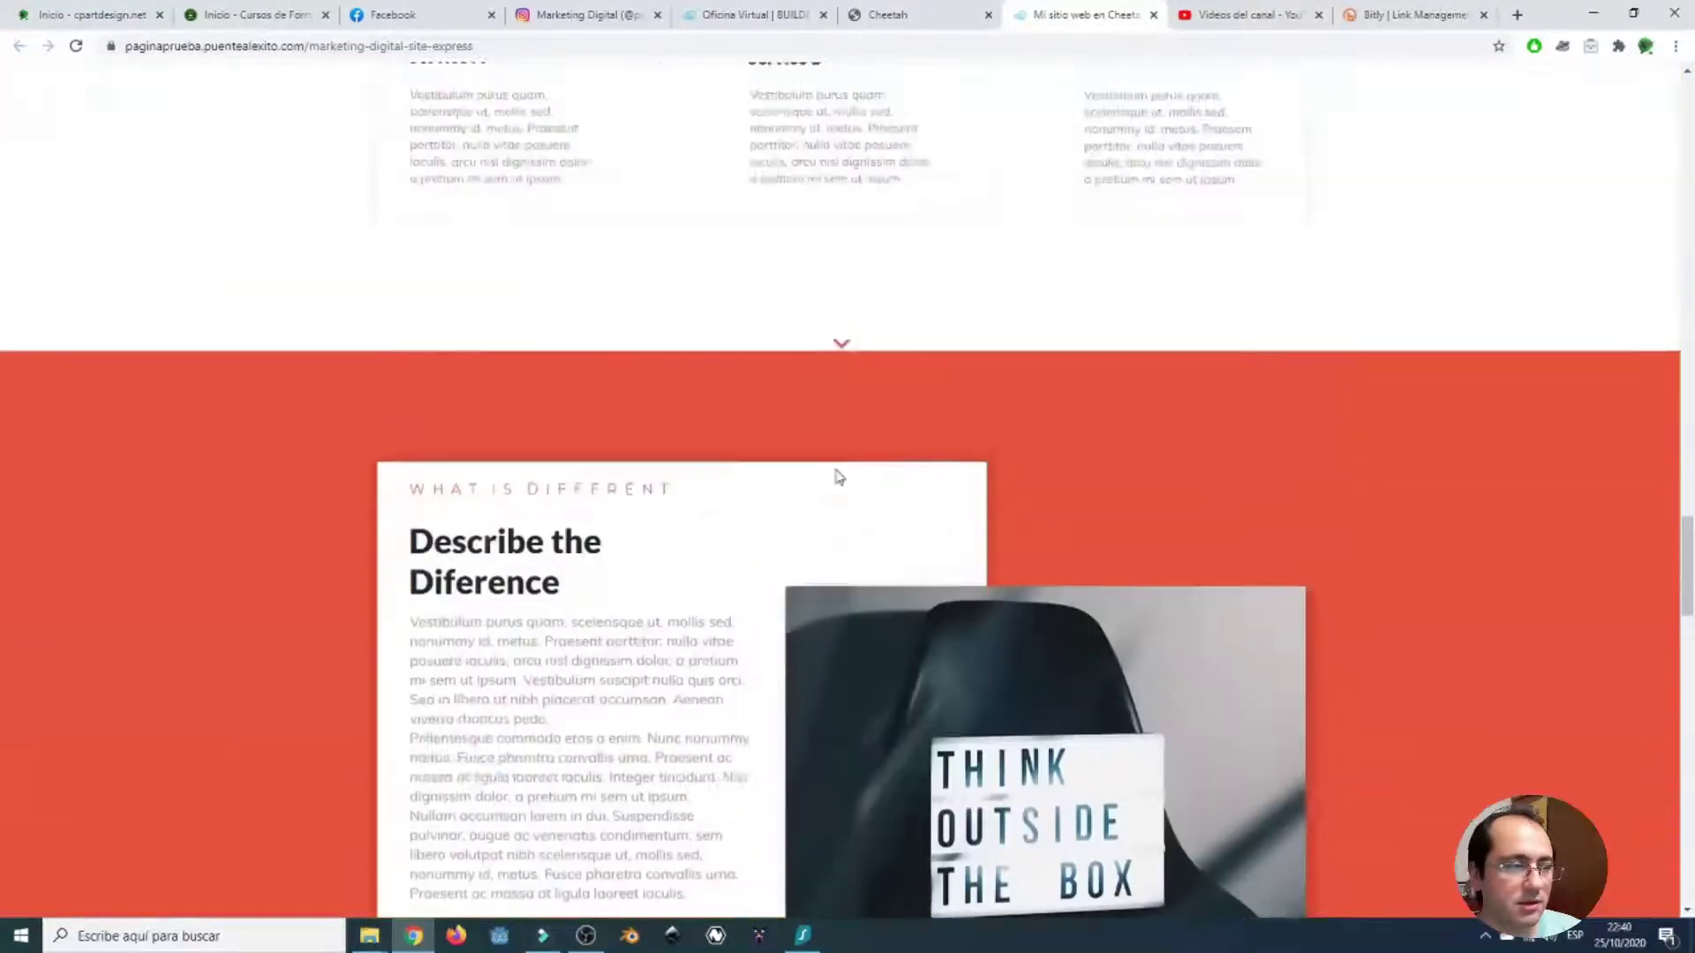
pyautogui.scroll(20, 838, 477)
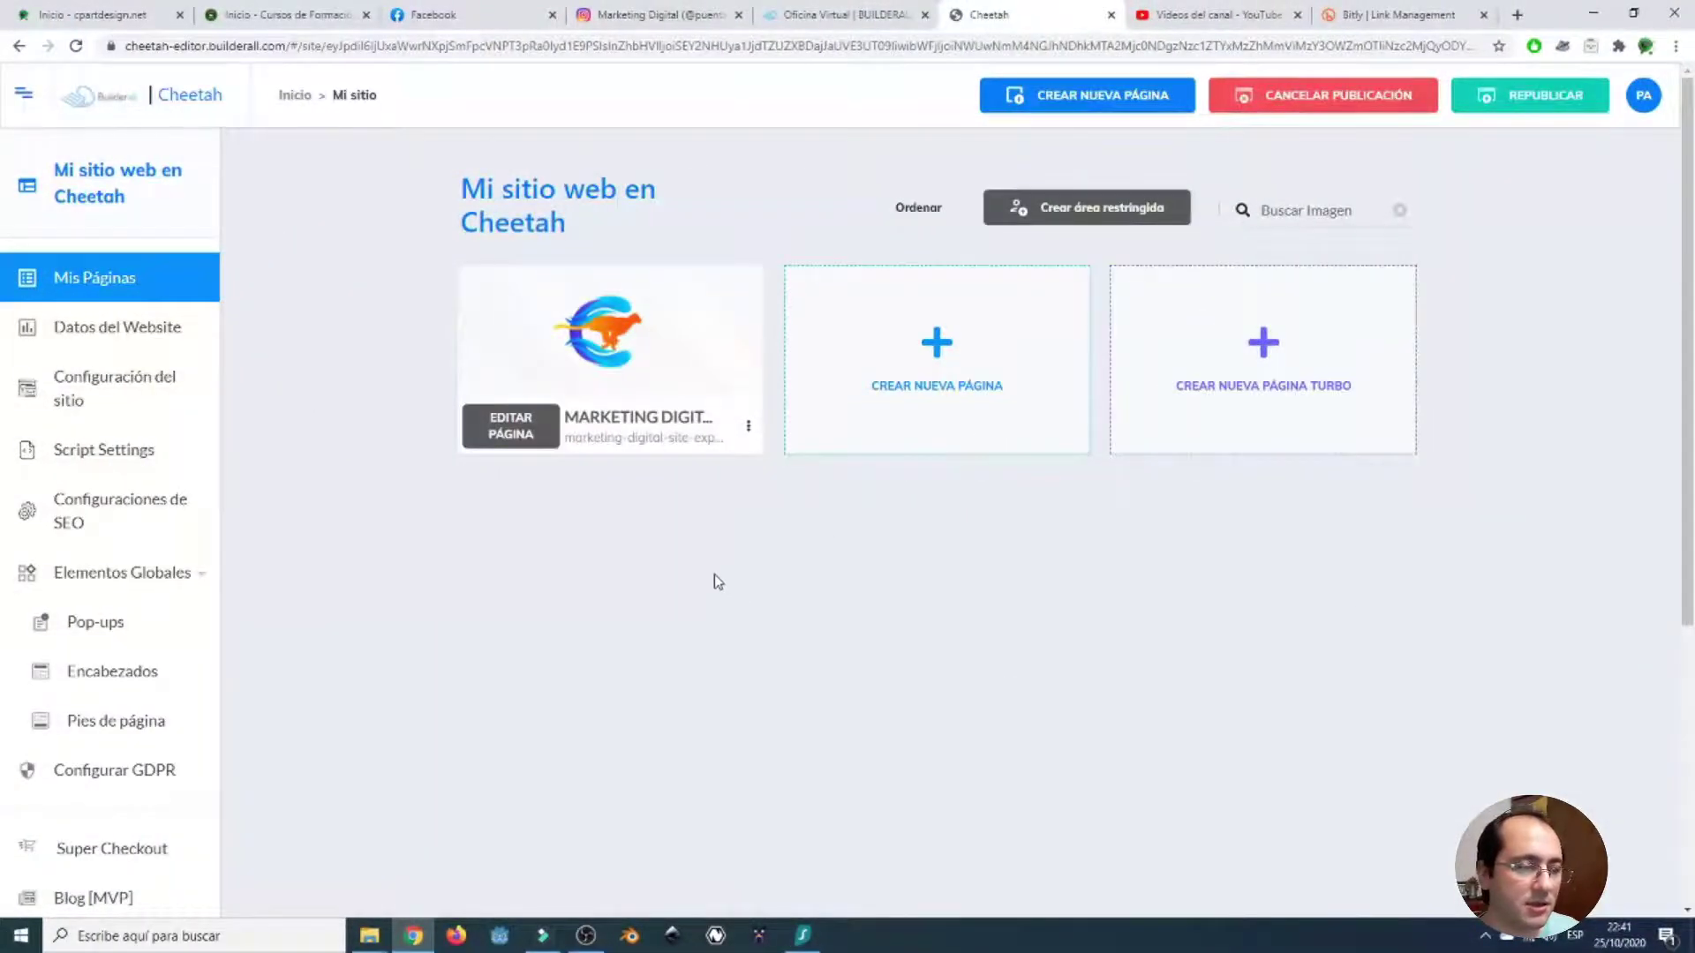
# - Open the Marketing Digital page in the page editor and skip the guided tour
pyautogui.click(519, 436)
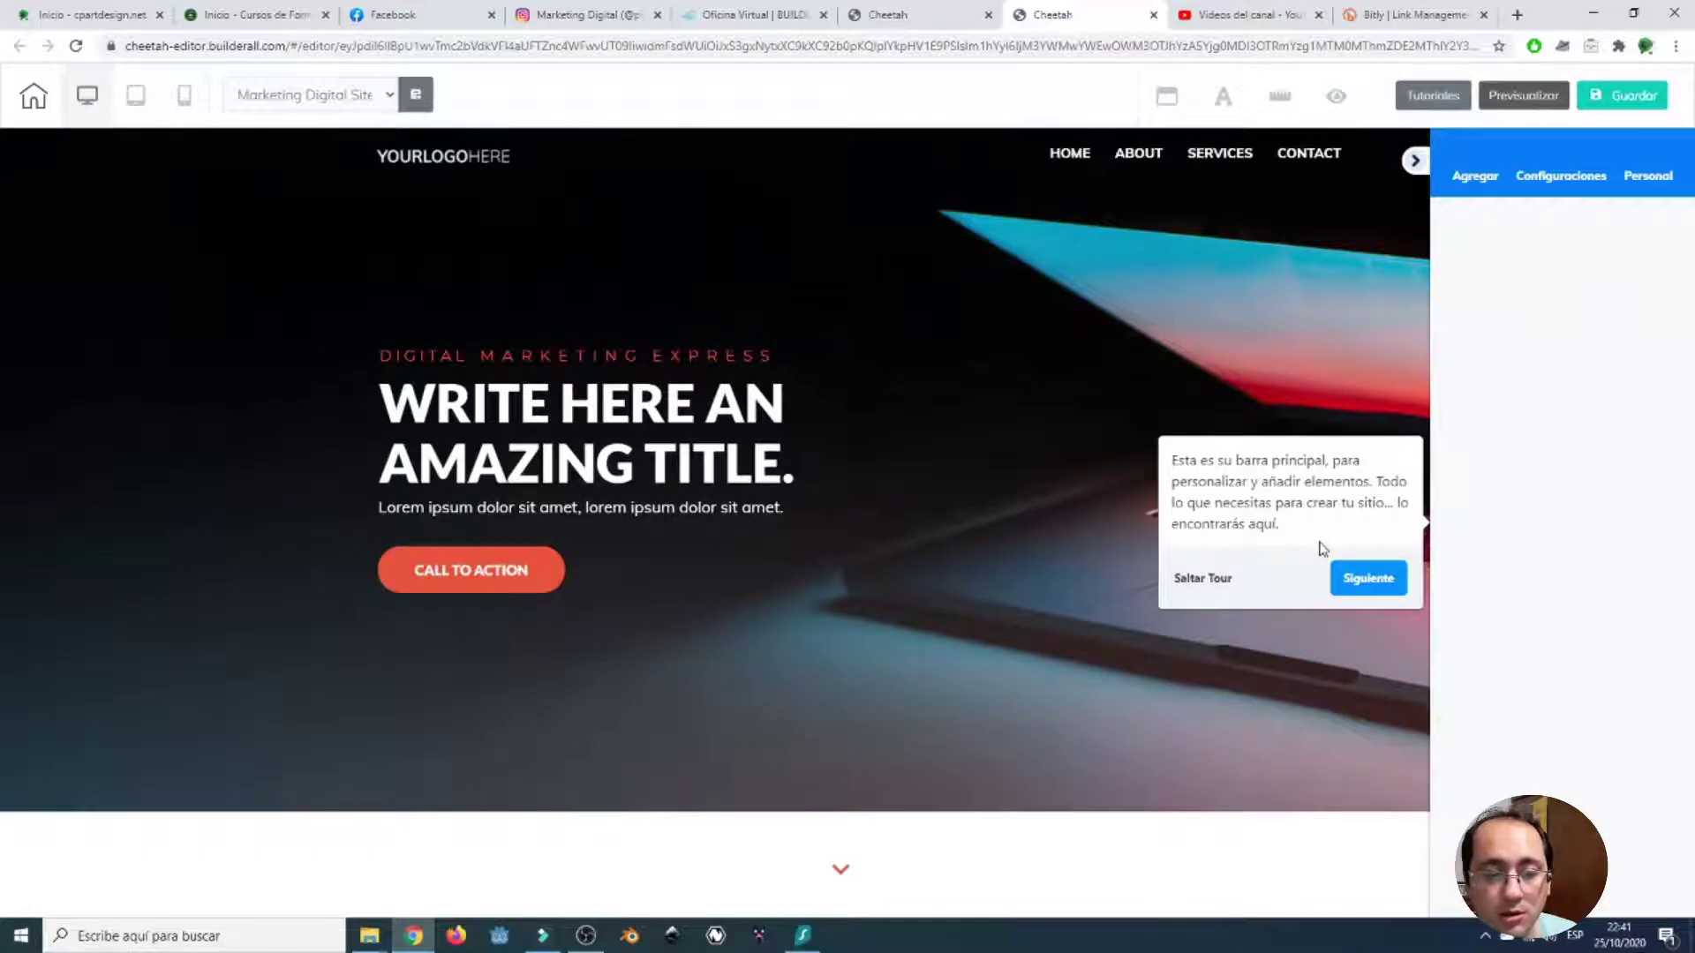
pyautogui.click(1207, 580)
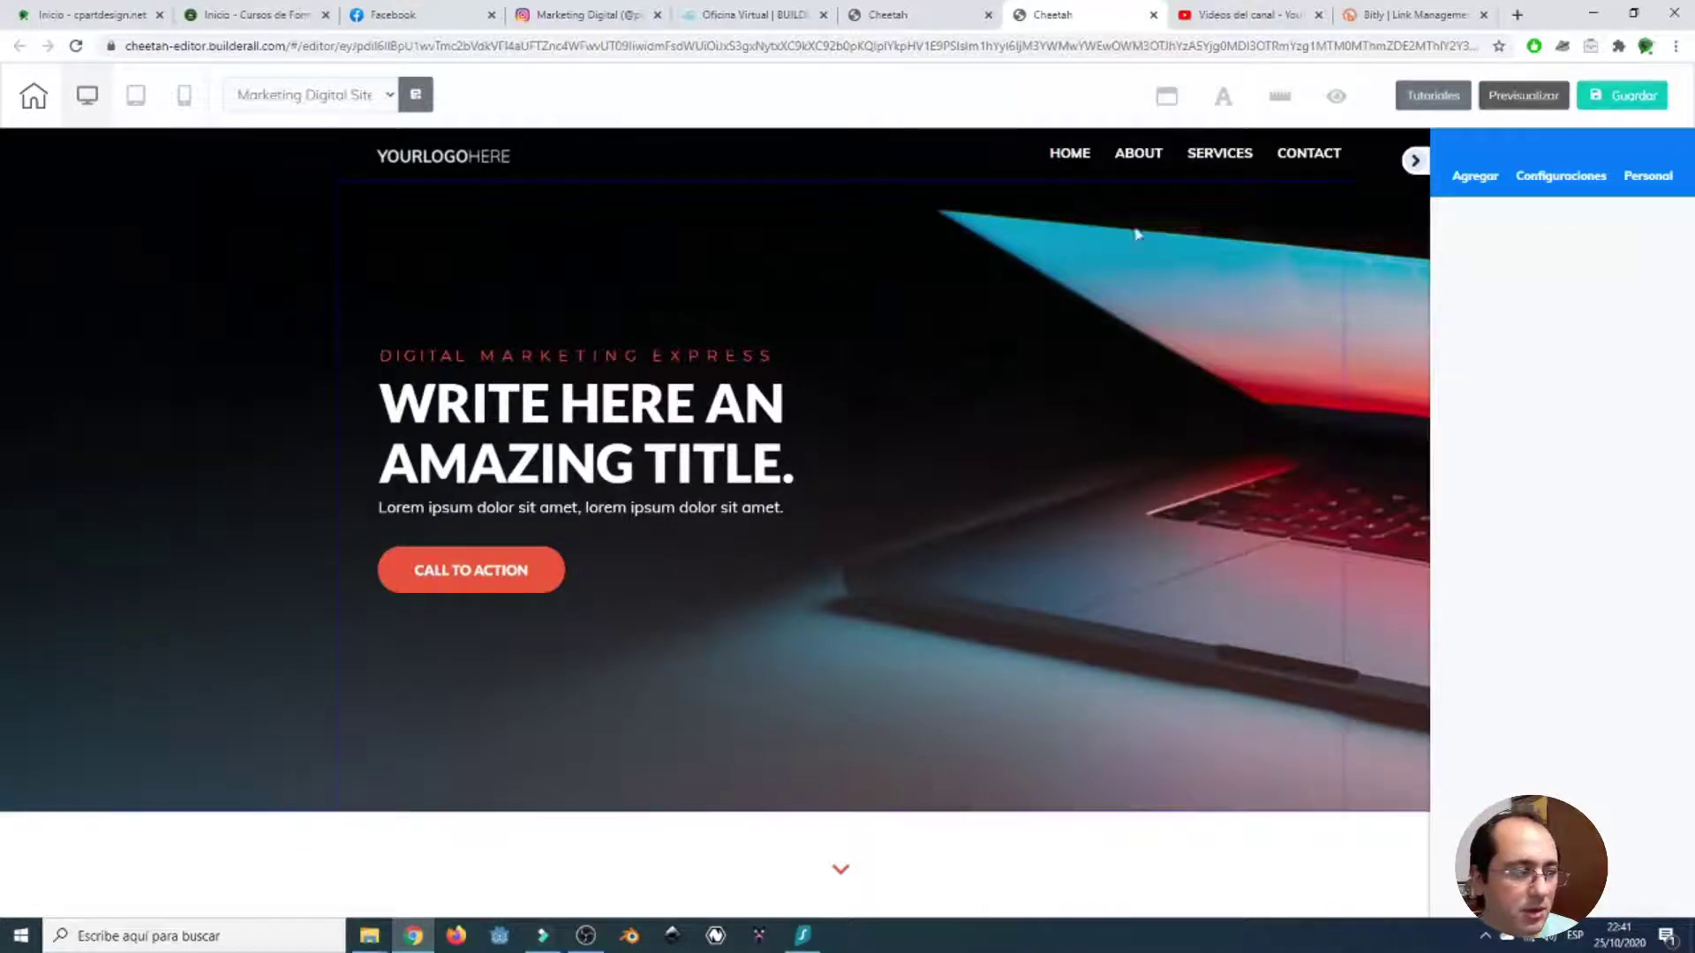
# - Select the header logo, navigation menu, hero texts and call-to-action button in turn to examine their editing options
pyautogui.click(485, 166)
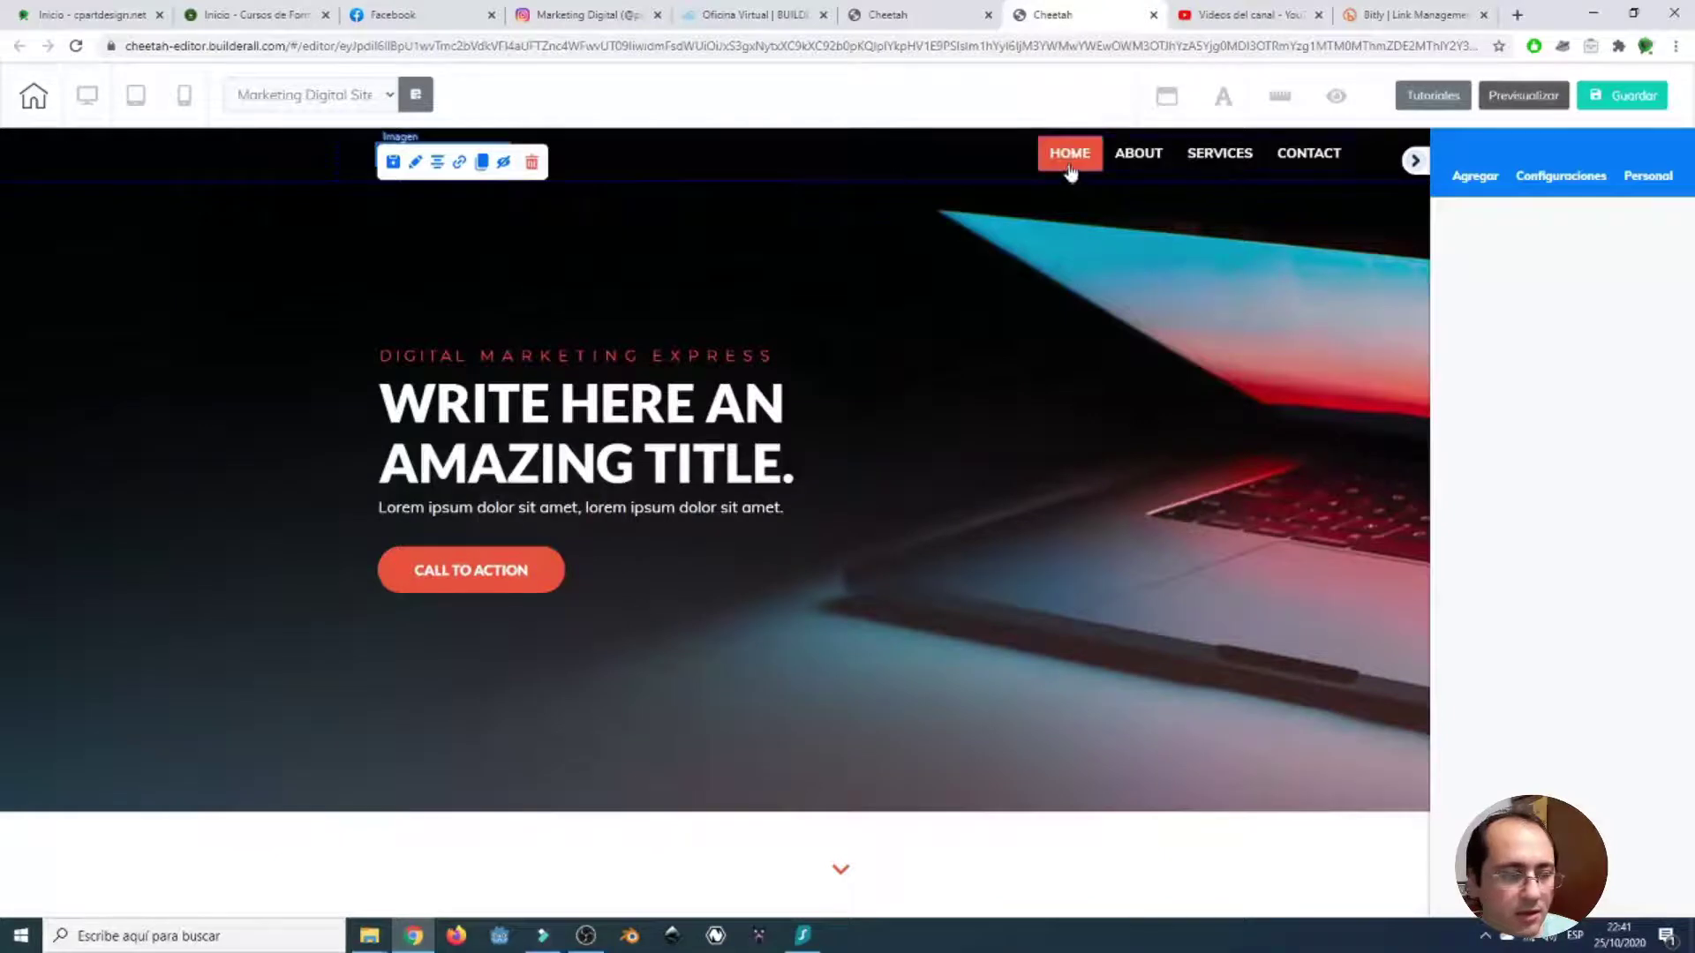
pyautogui.click(1245, 166)
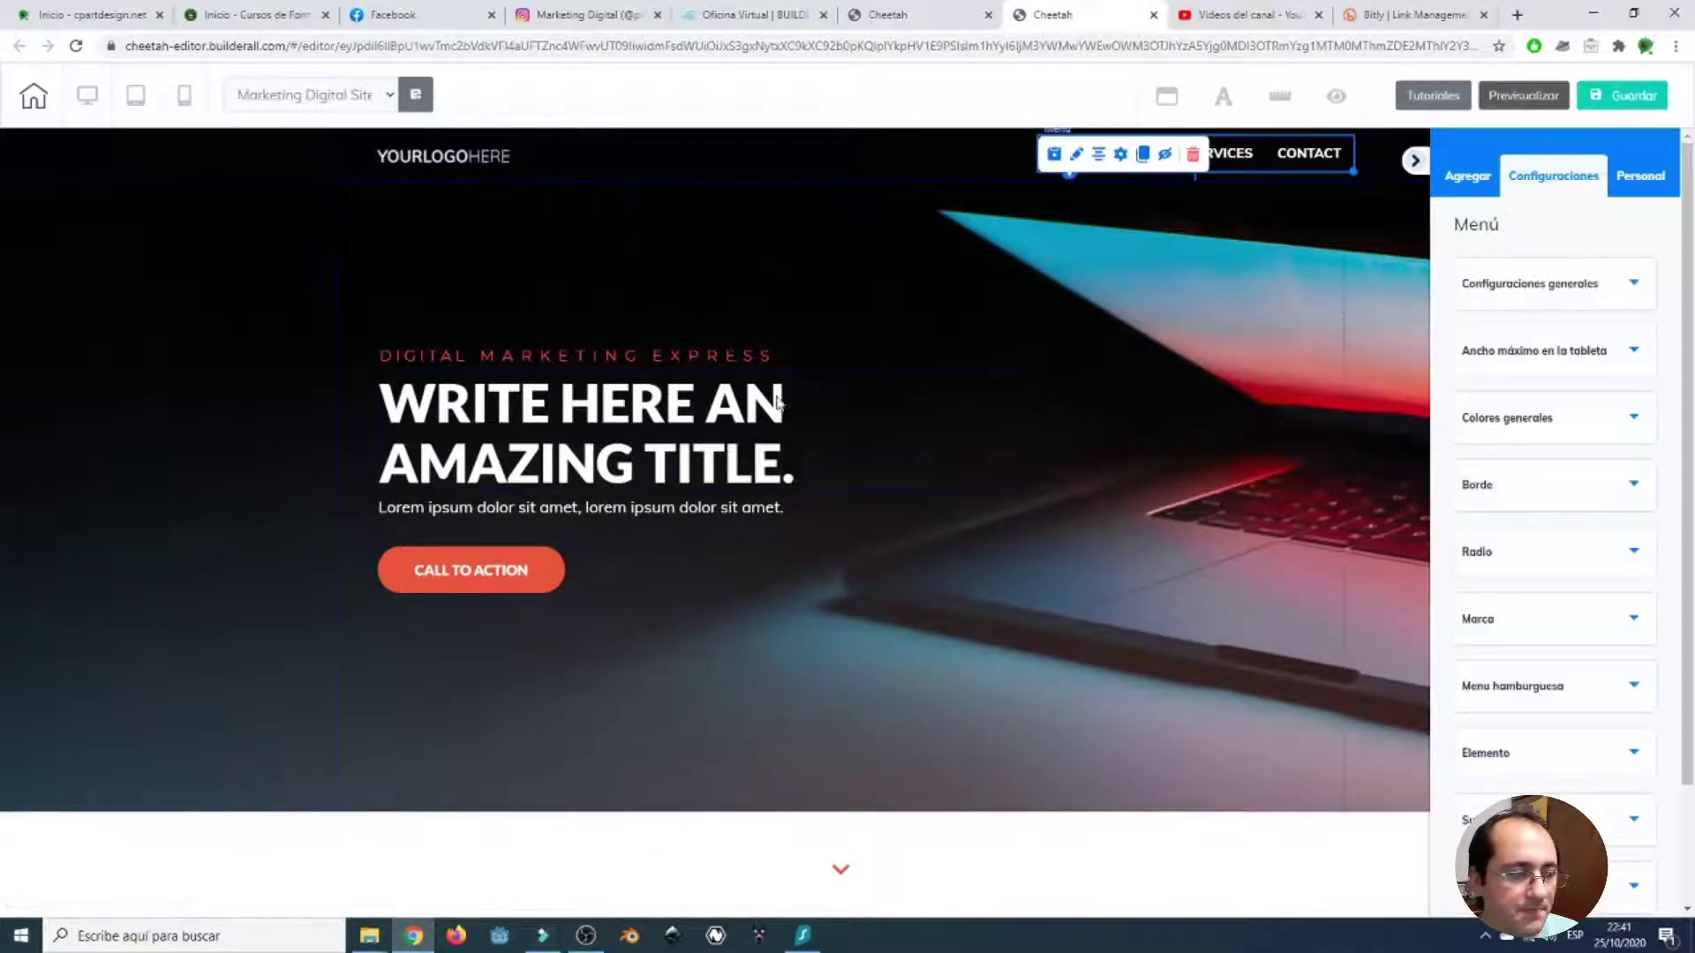
pyautogui.click(711, 393)
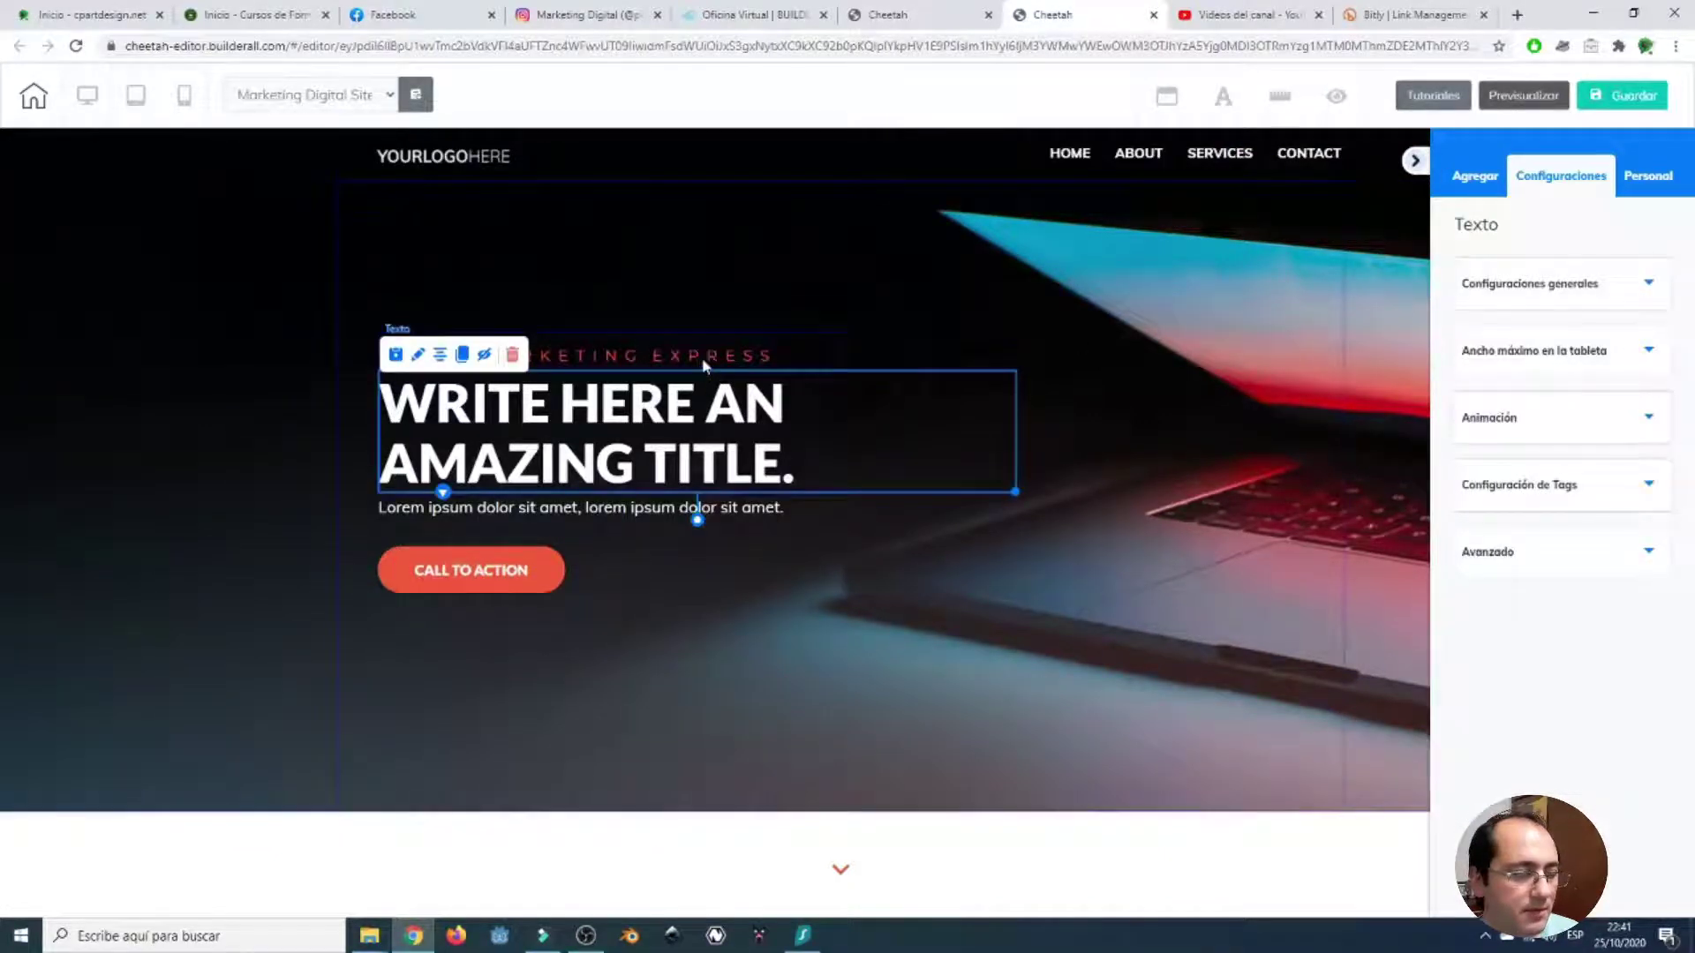
pyautogui.click(703, 360)
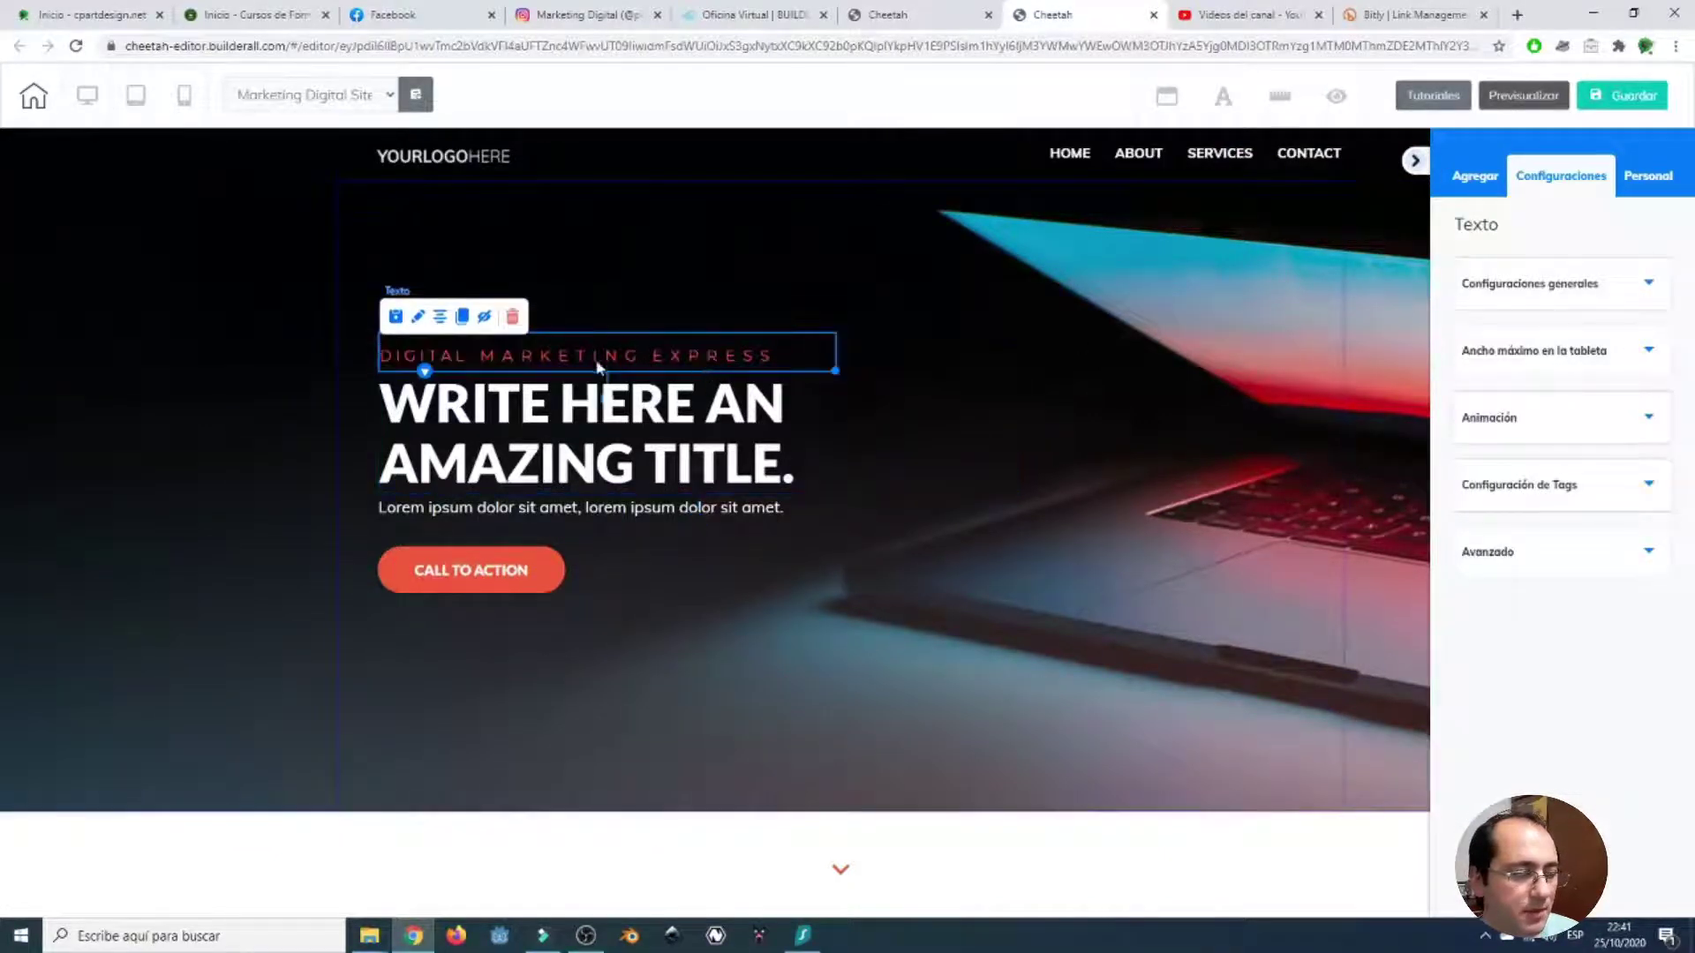
pyautogui.click(525, 478)
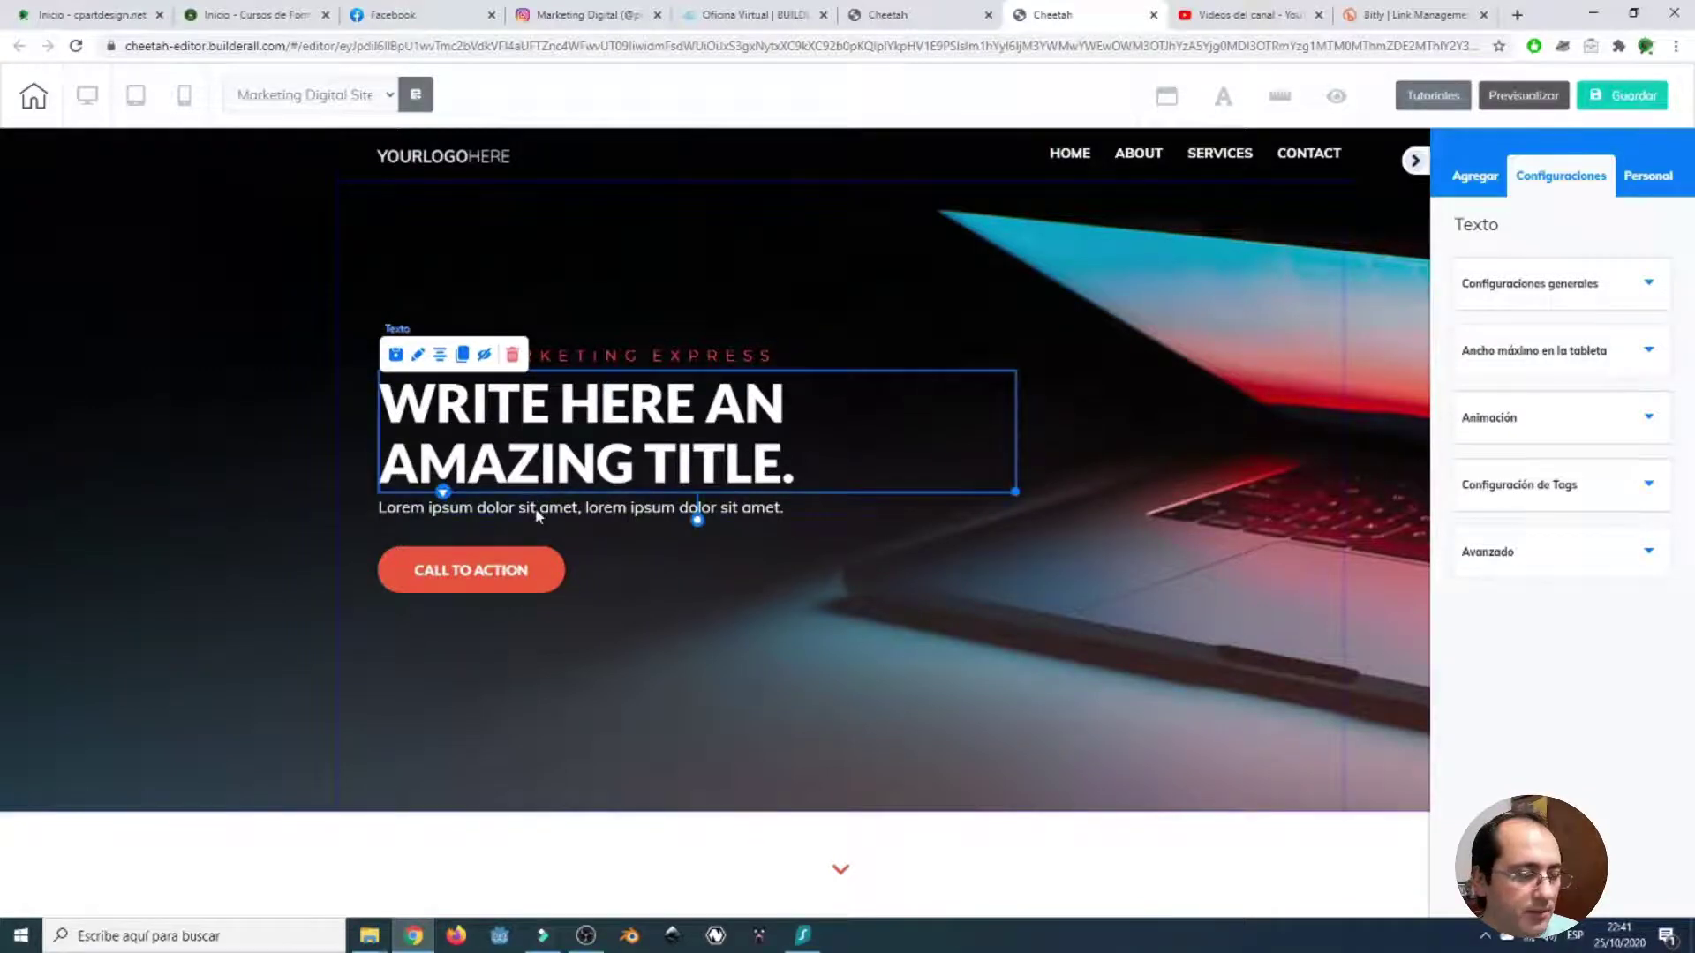
pyautogui.click(516, 568)
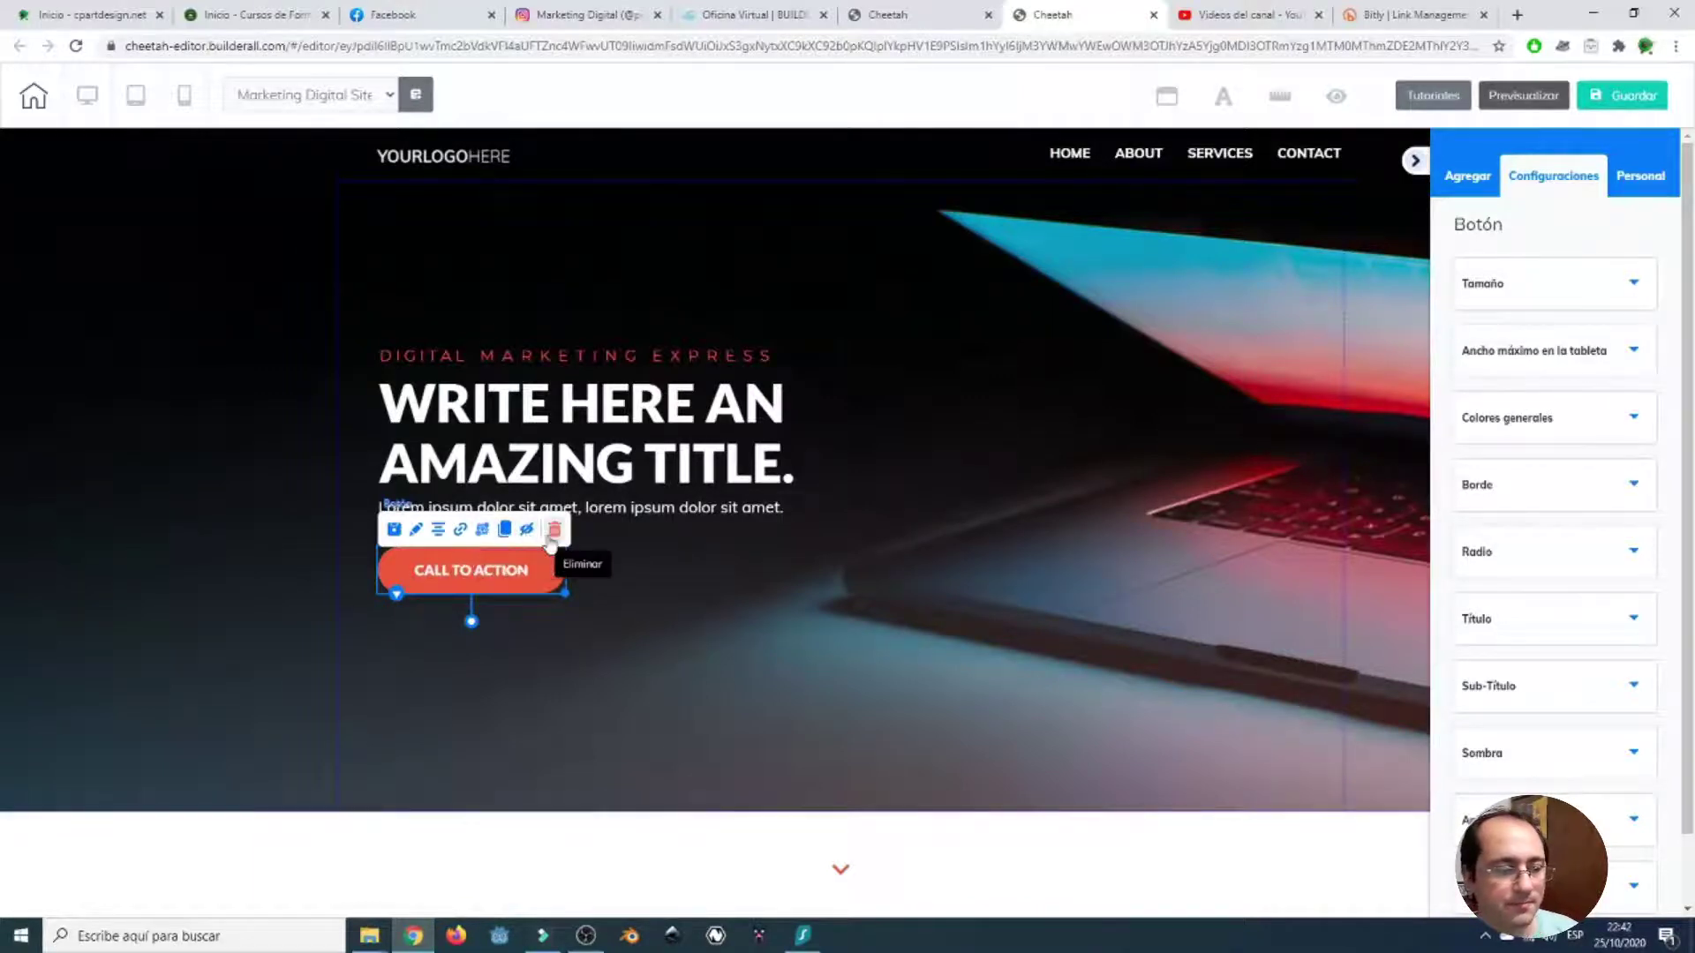
pyautogui.click(680, 385)
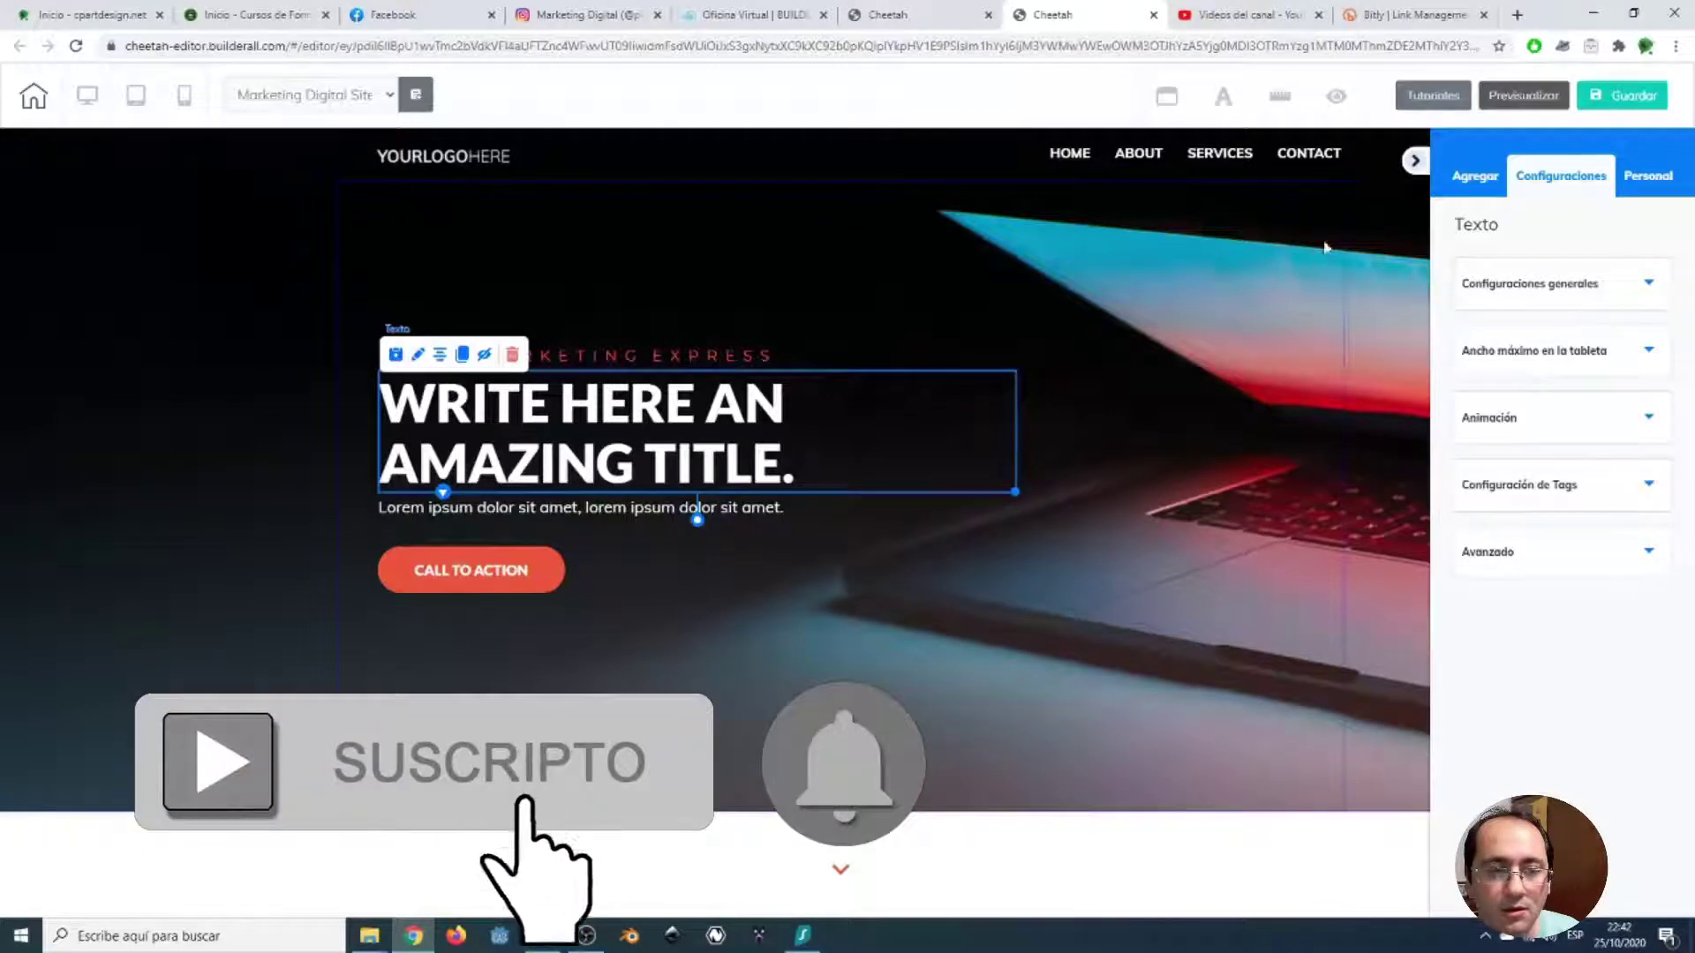
pyautogui.scroll(-1, 1373, 273)
pyautogui.scroll(1, 1374, 273)
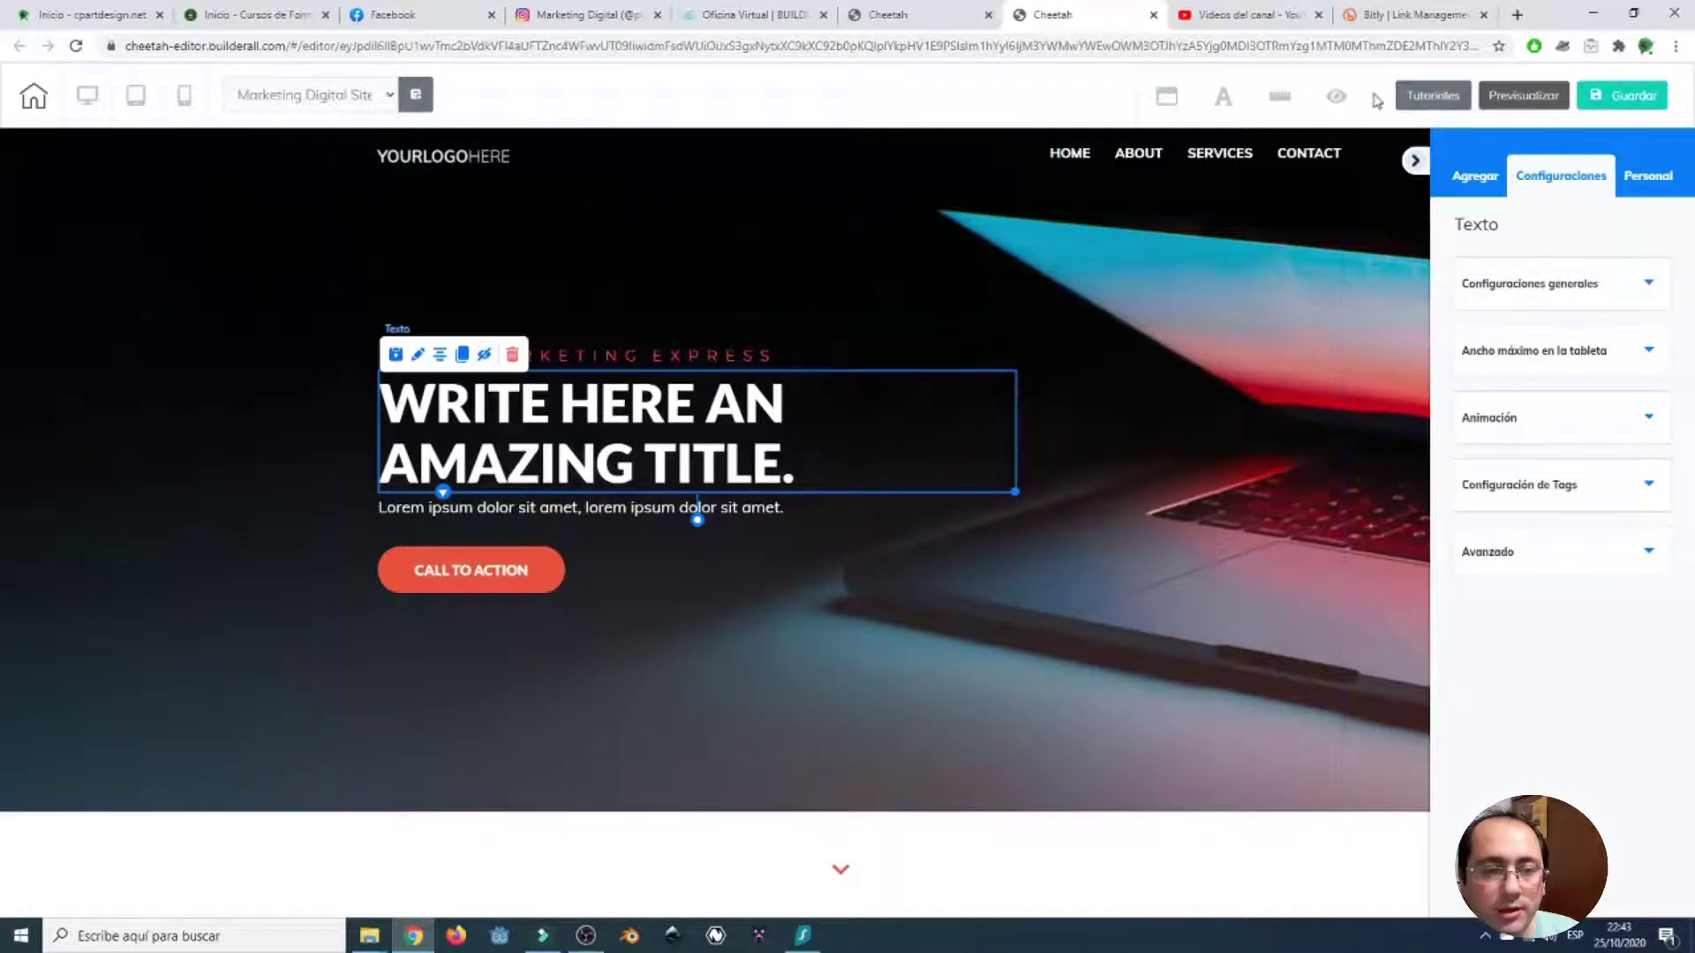
# - Examine the page's tablet layout from the hero banner down to the contact form and return towards its start
pyautogui.click(1278, 105)
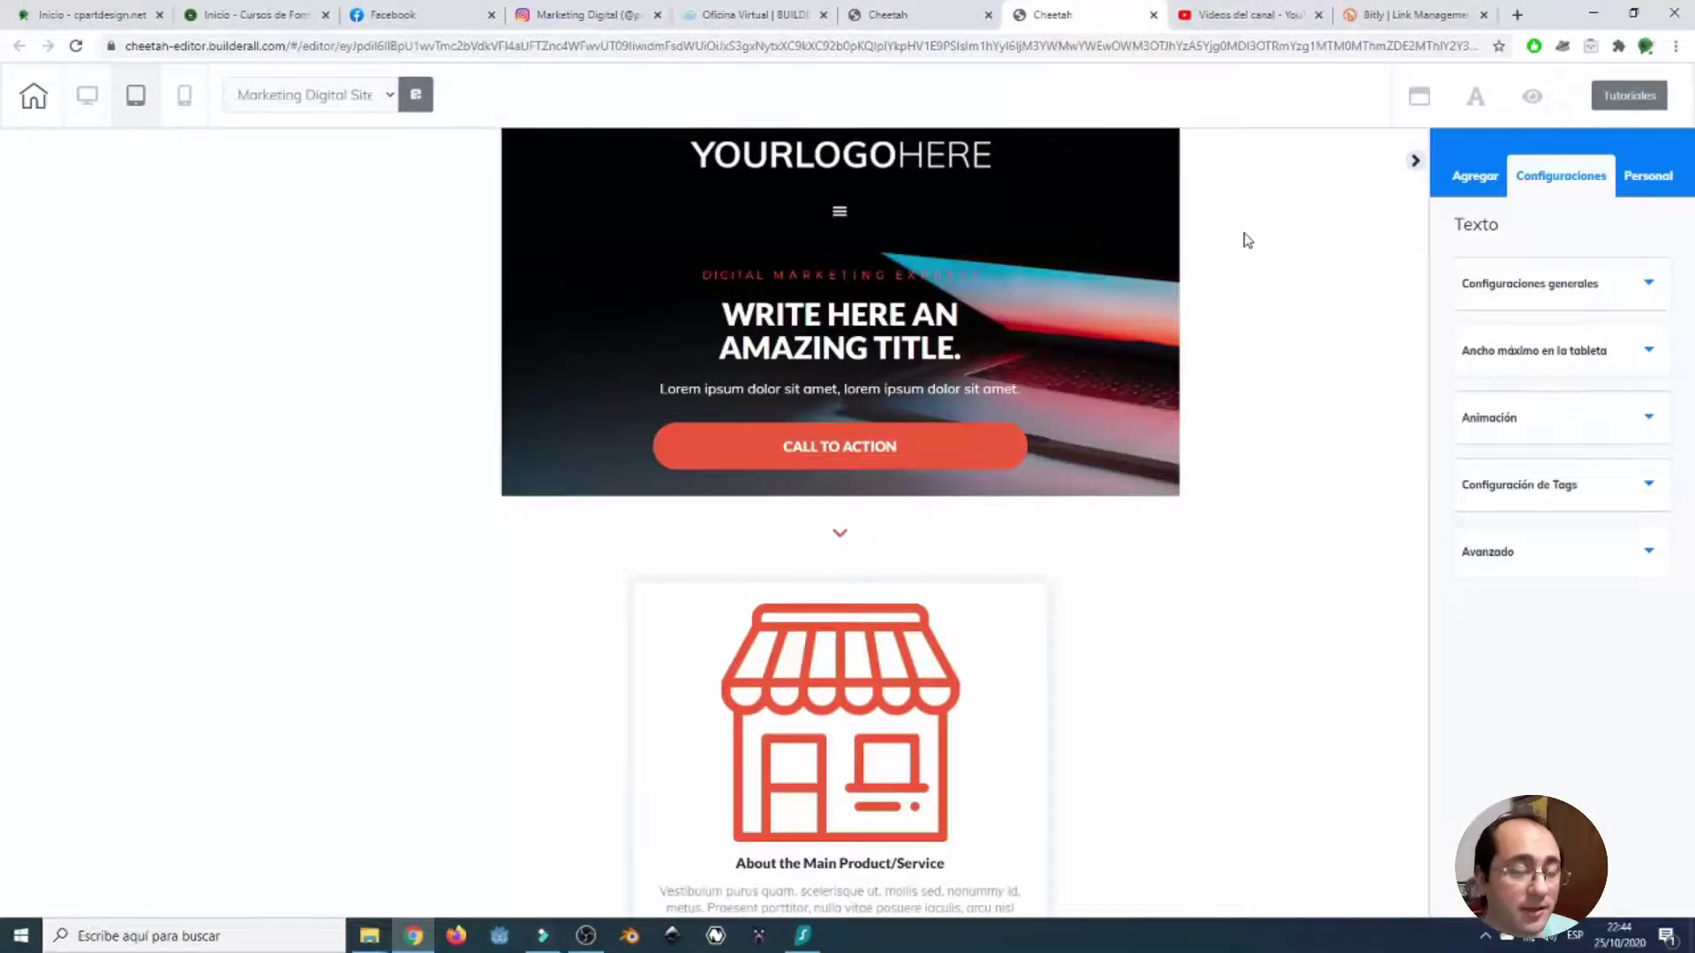
pyautogui.scroll(-10, 1258, 457)
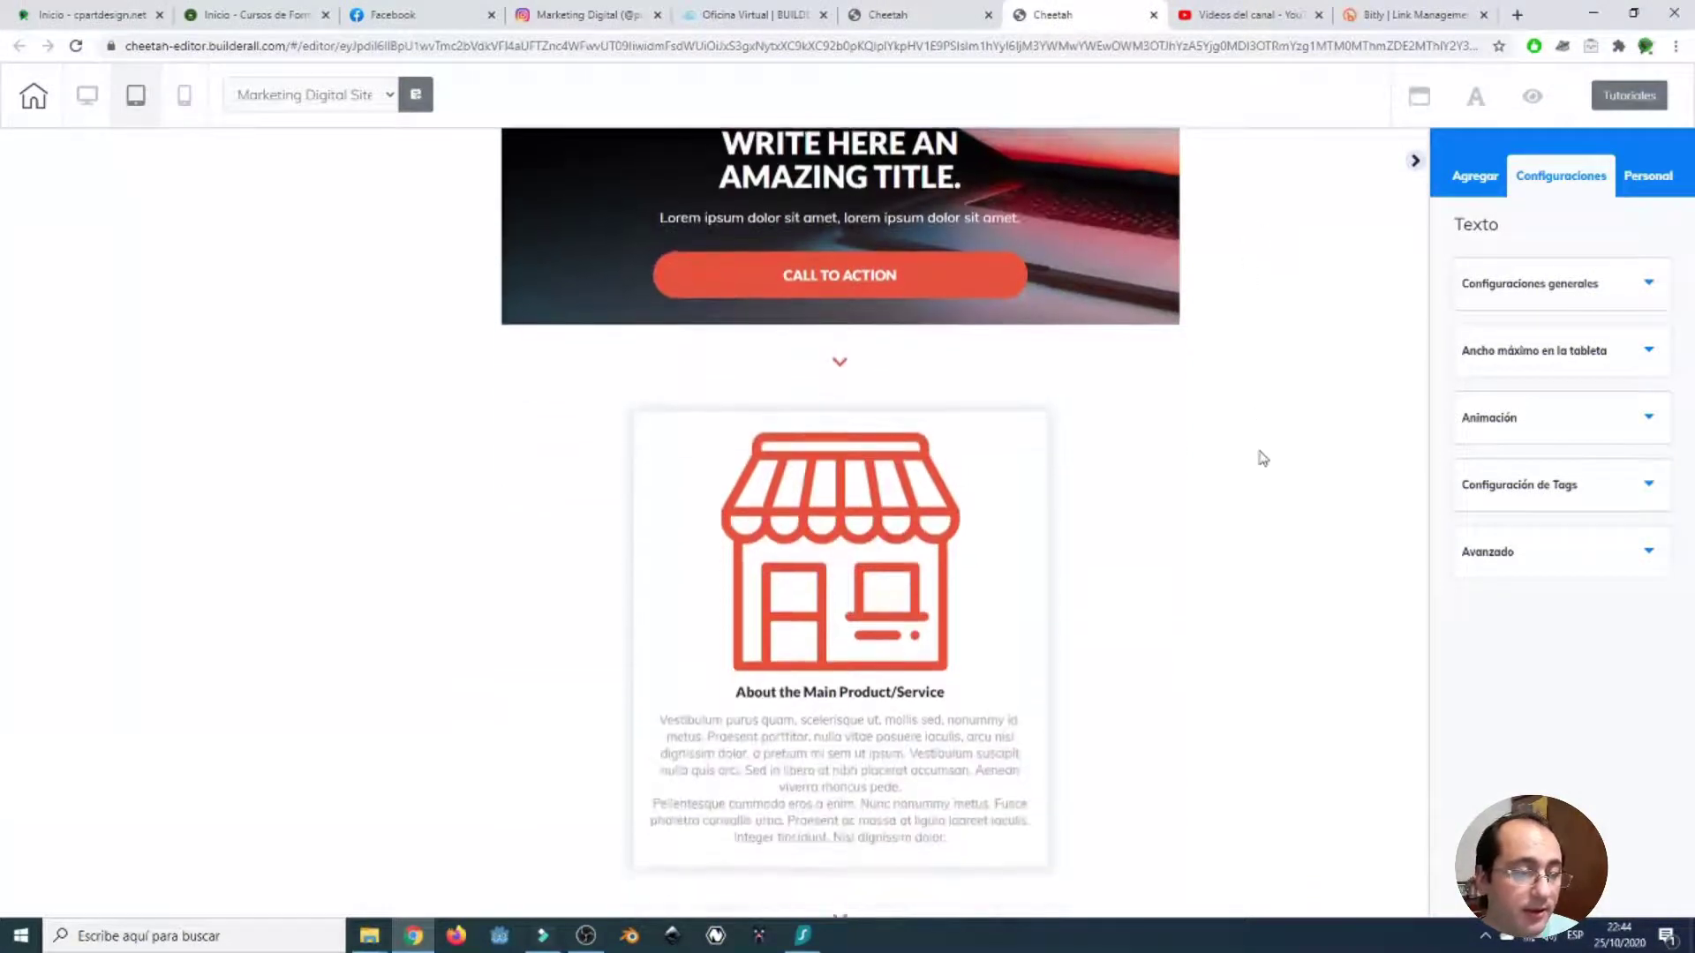
pyautogui.scroll(-10, 1248, 558)
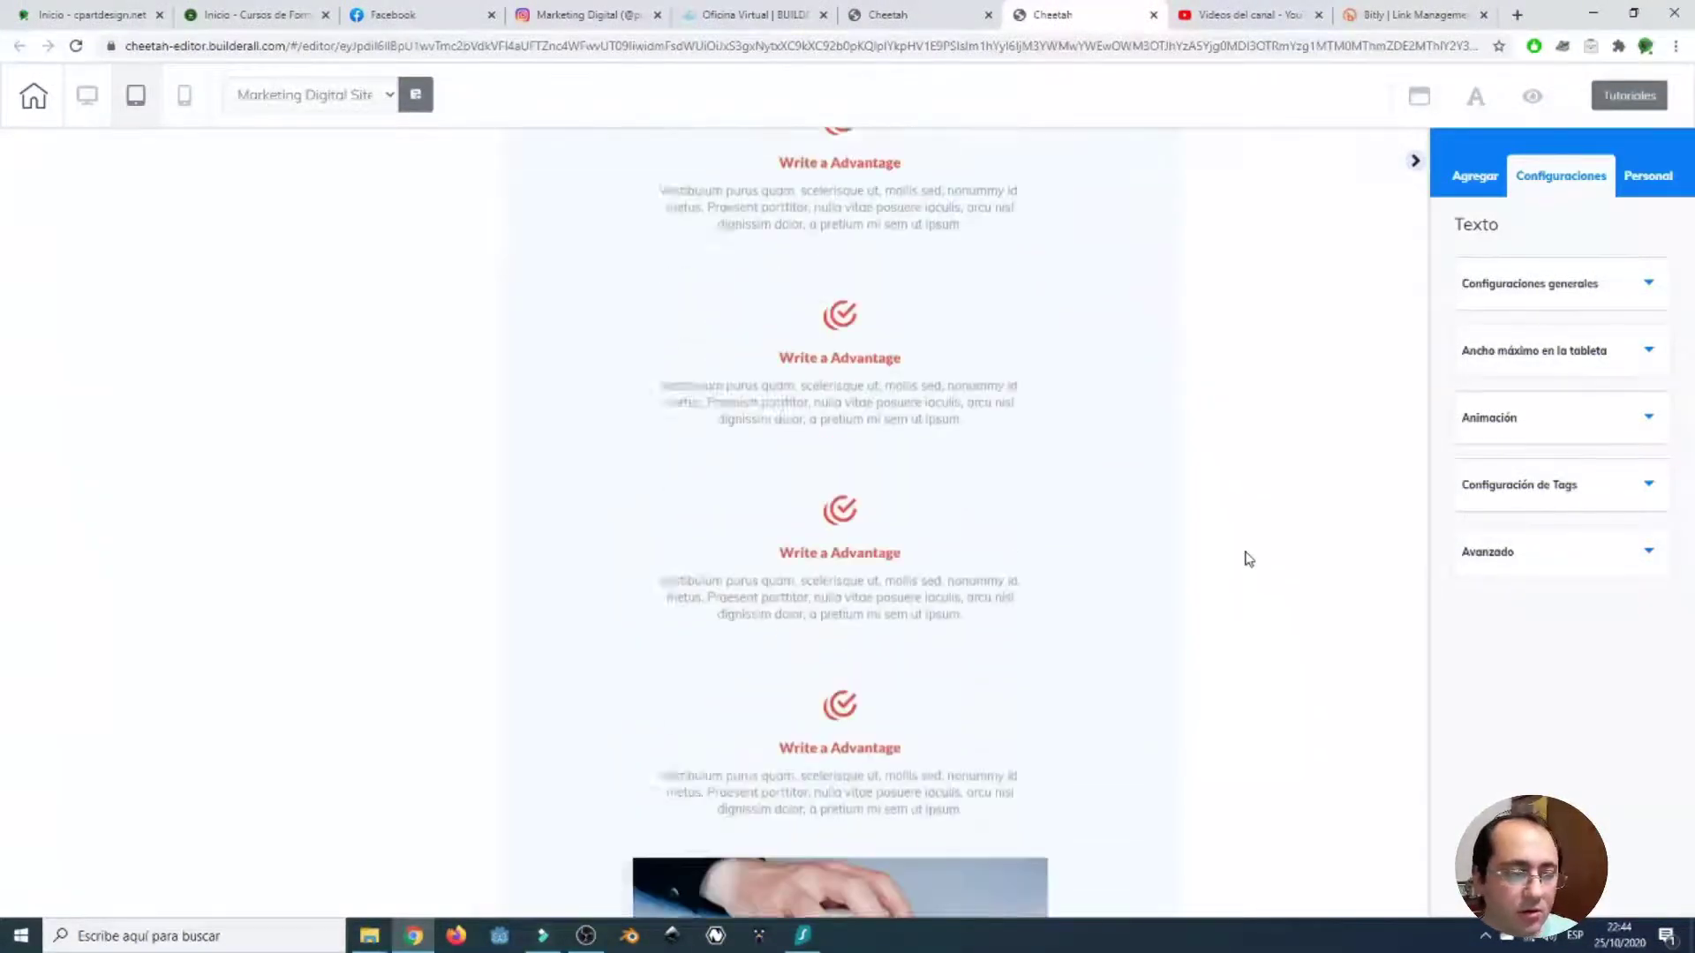
pyautogui.scroll(-10, 1248, 558)
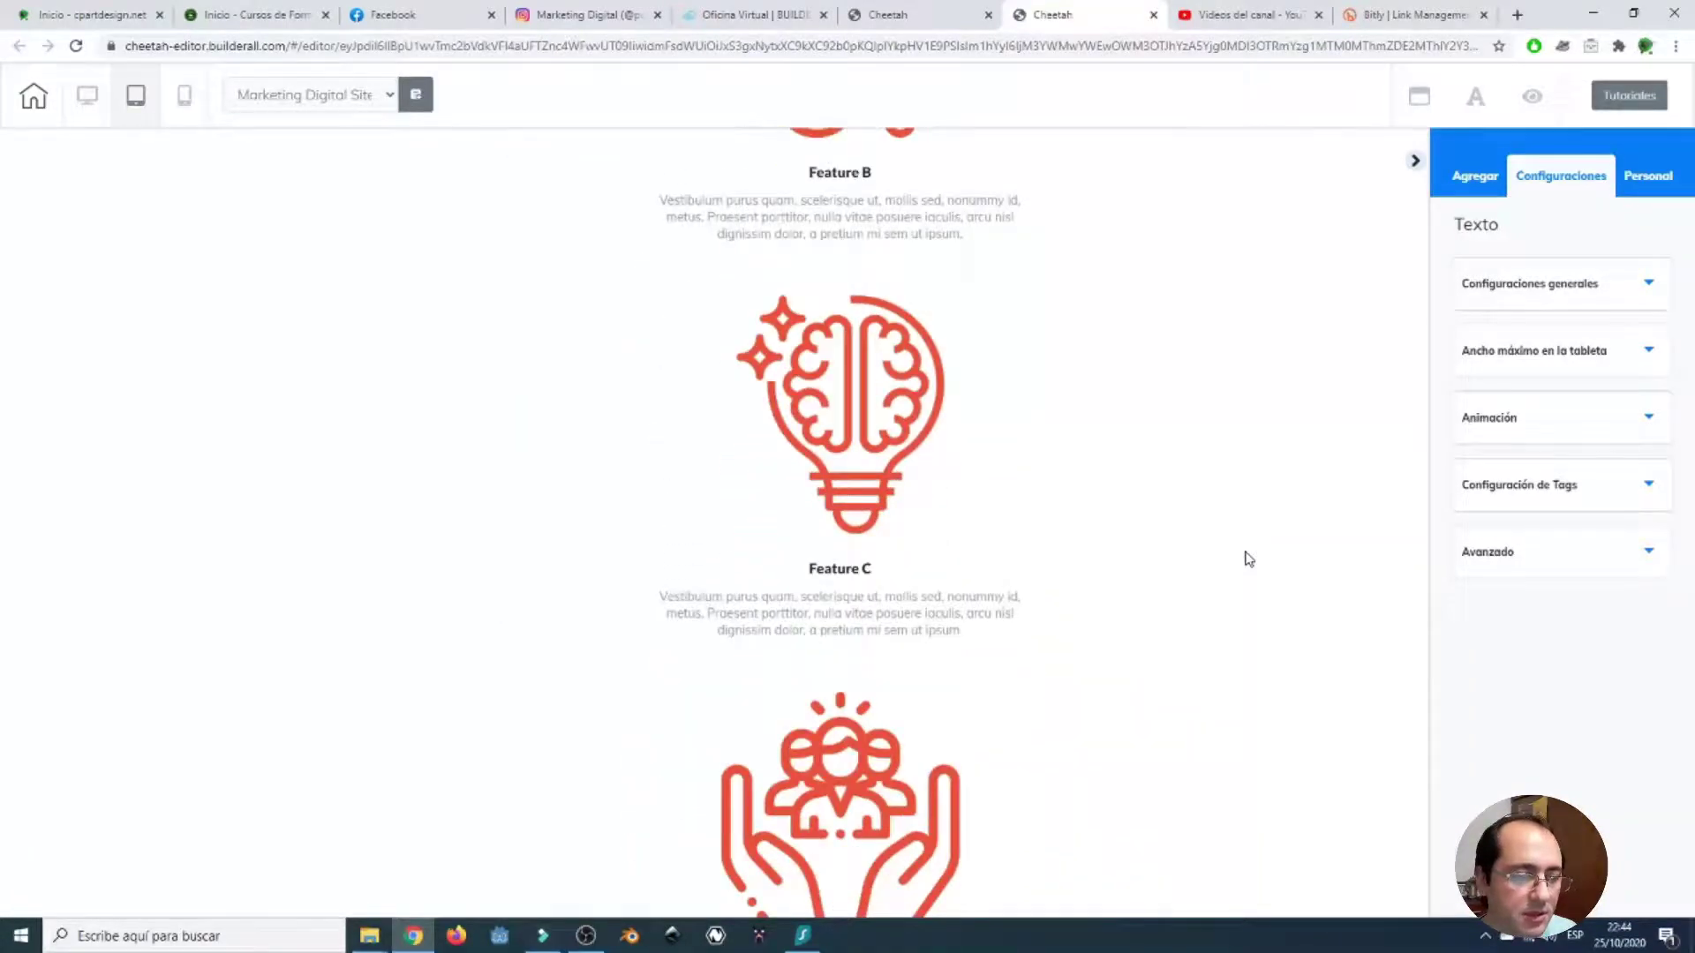
pyautogui.scroll(-12, 1248, 557)
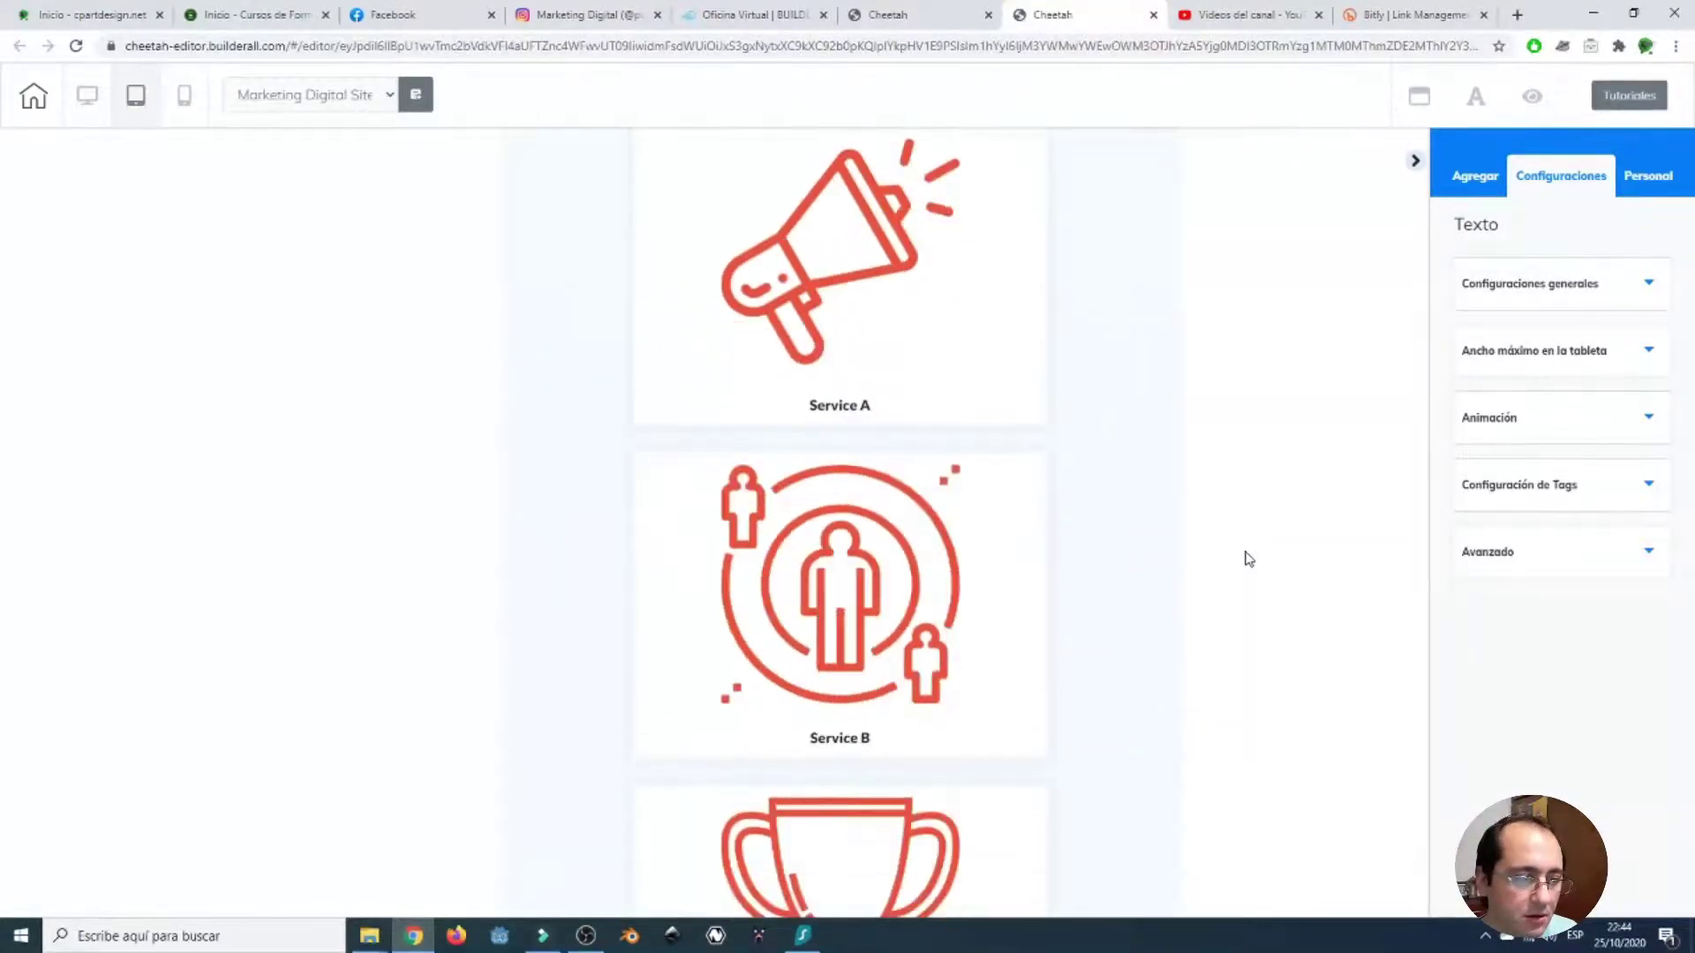
pyautogui.scroll(-15, 1248, 558)
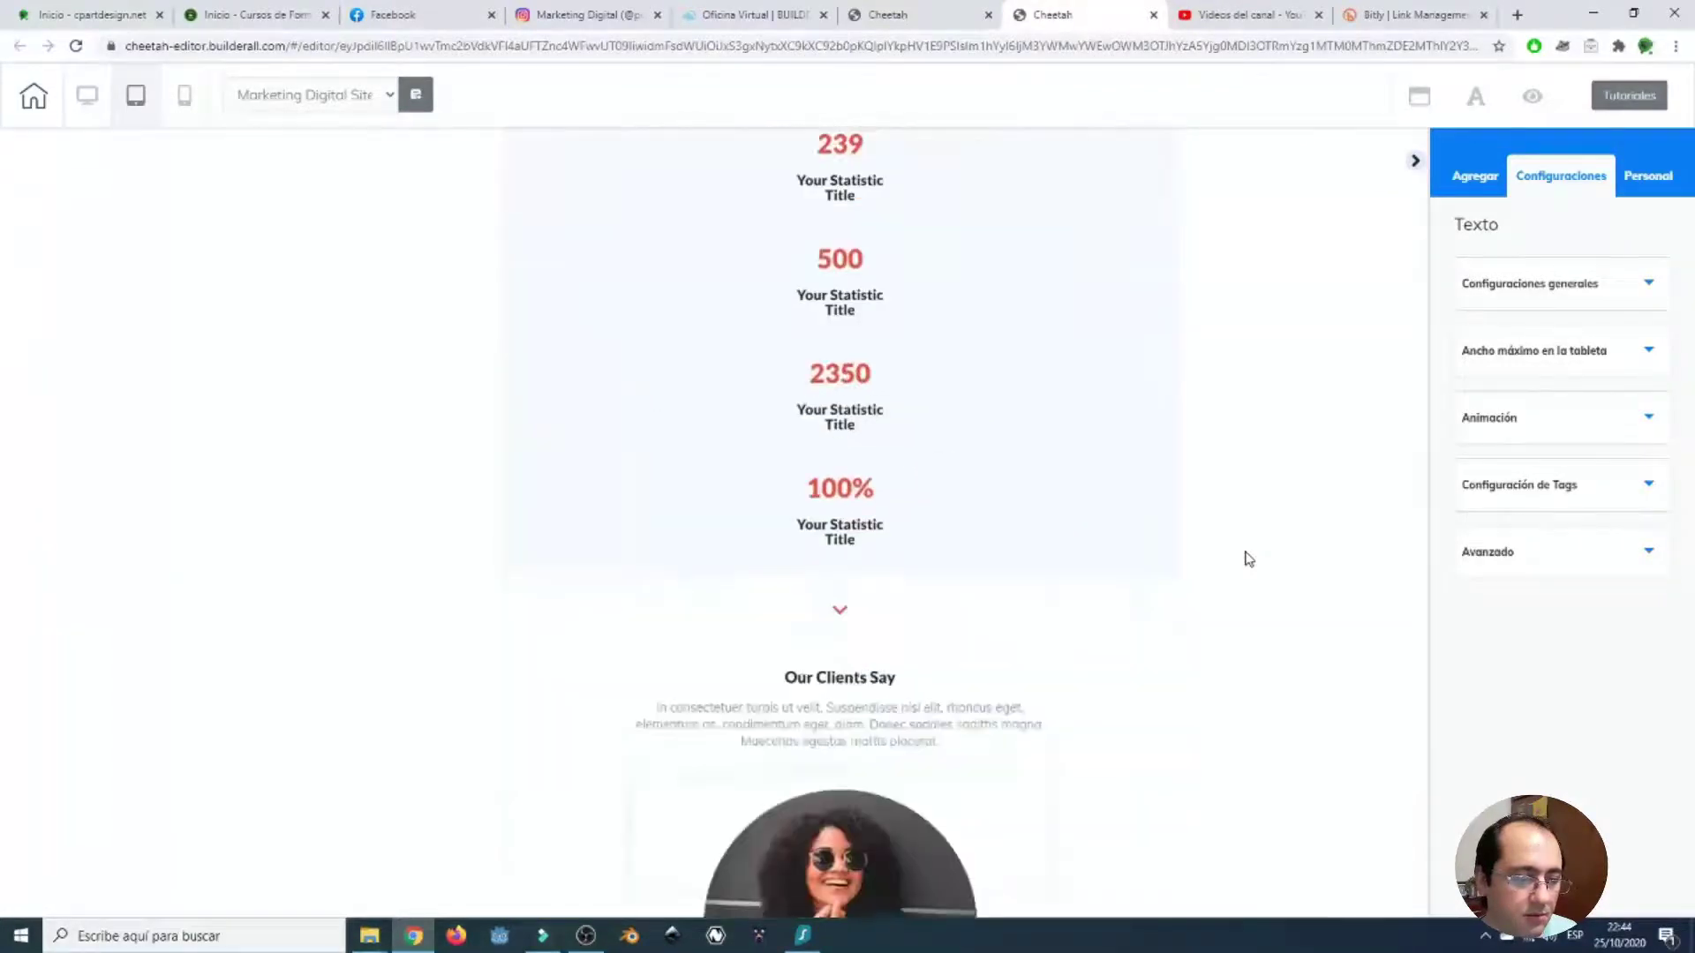
pyautogui.scroll(-15, 1248, 558)
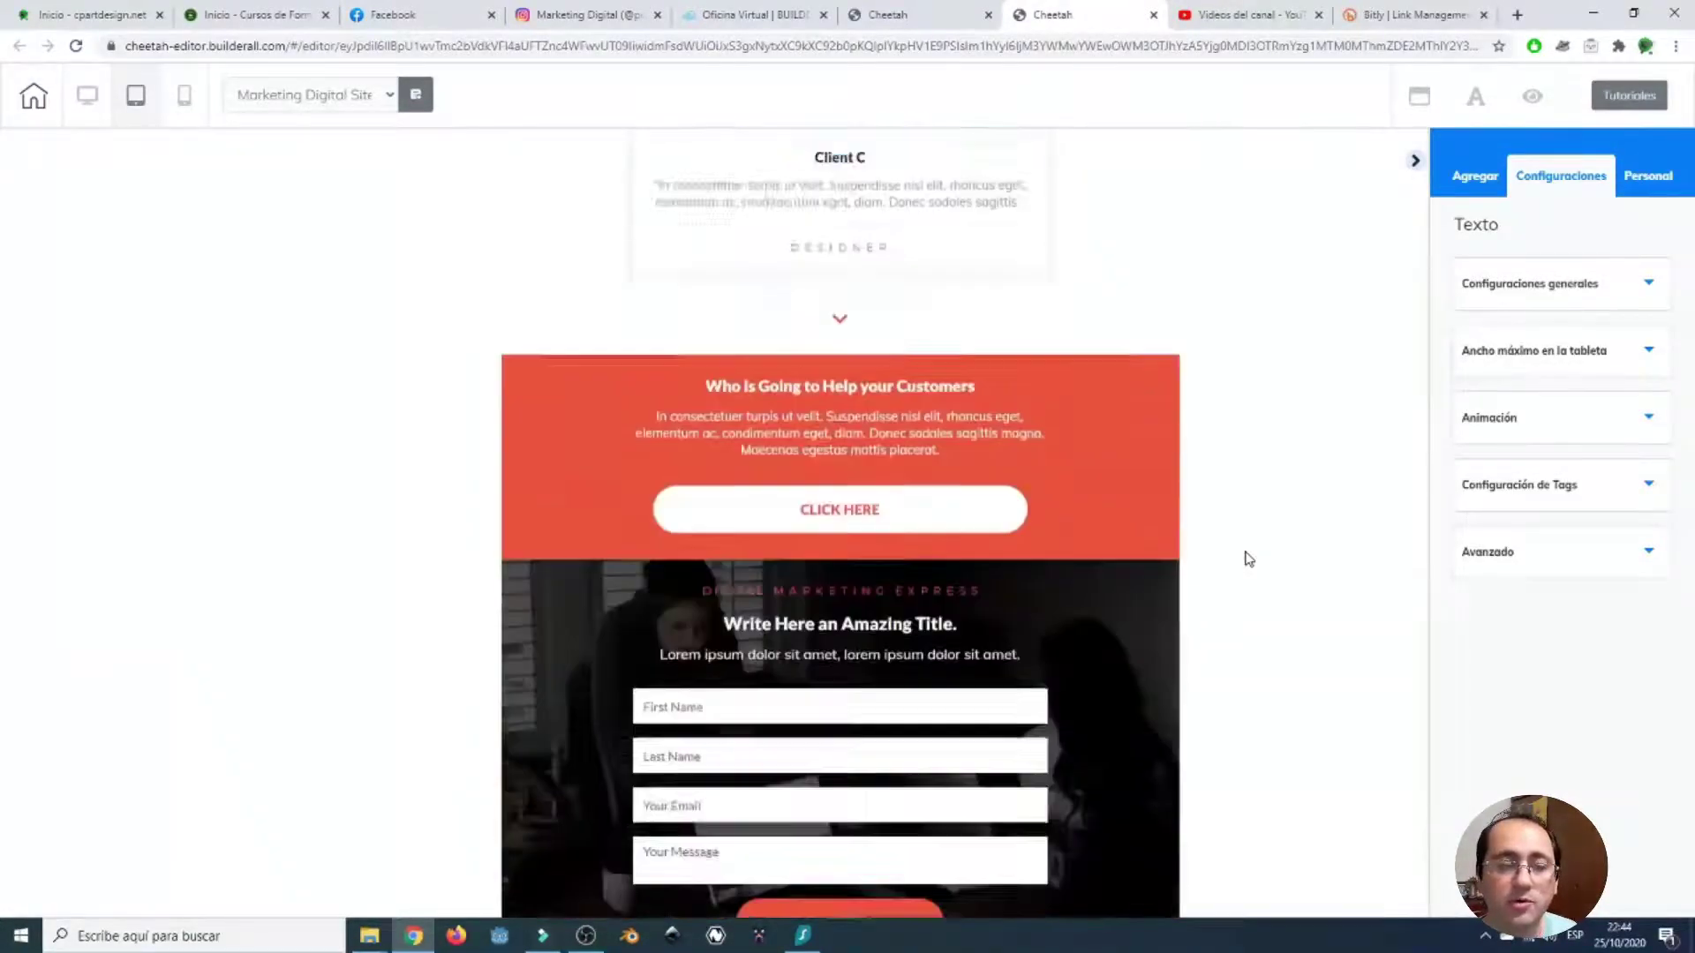
pyautogui.scroll(-3, 1248, 558)
pyautogui.scroll(20, 1248, 558)
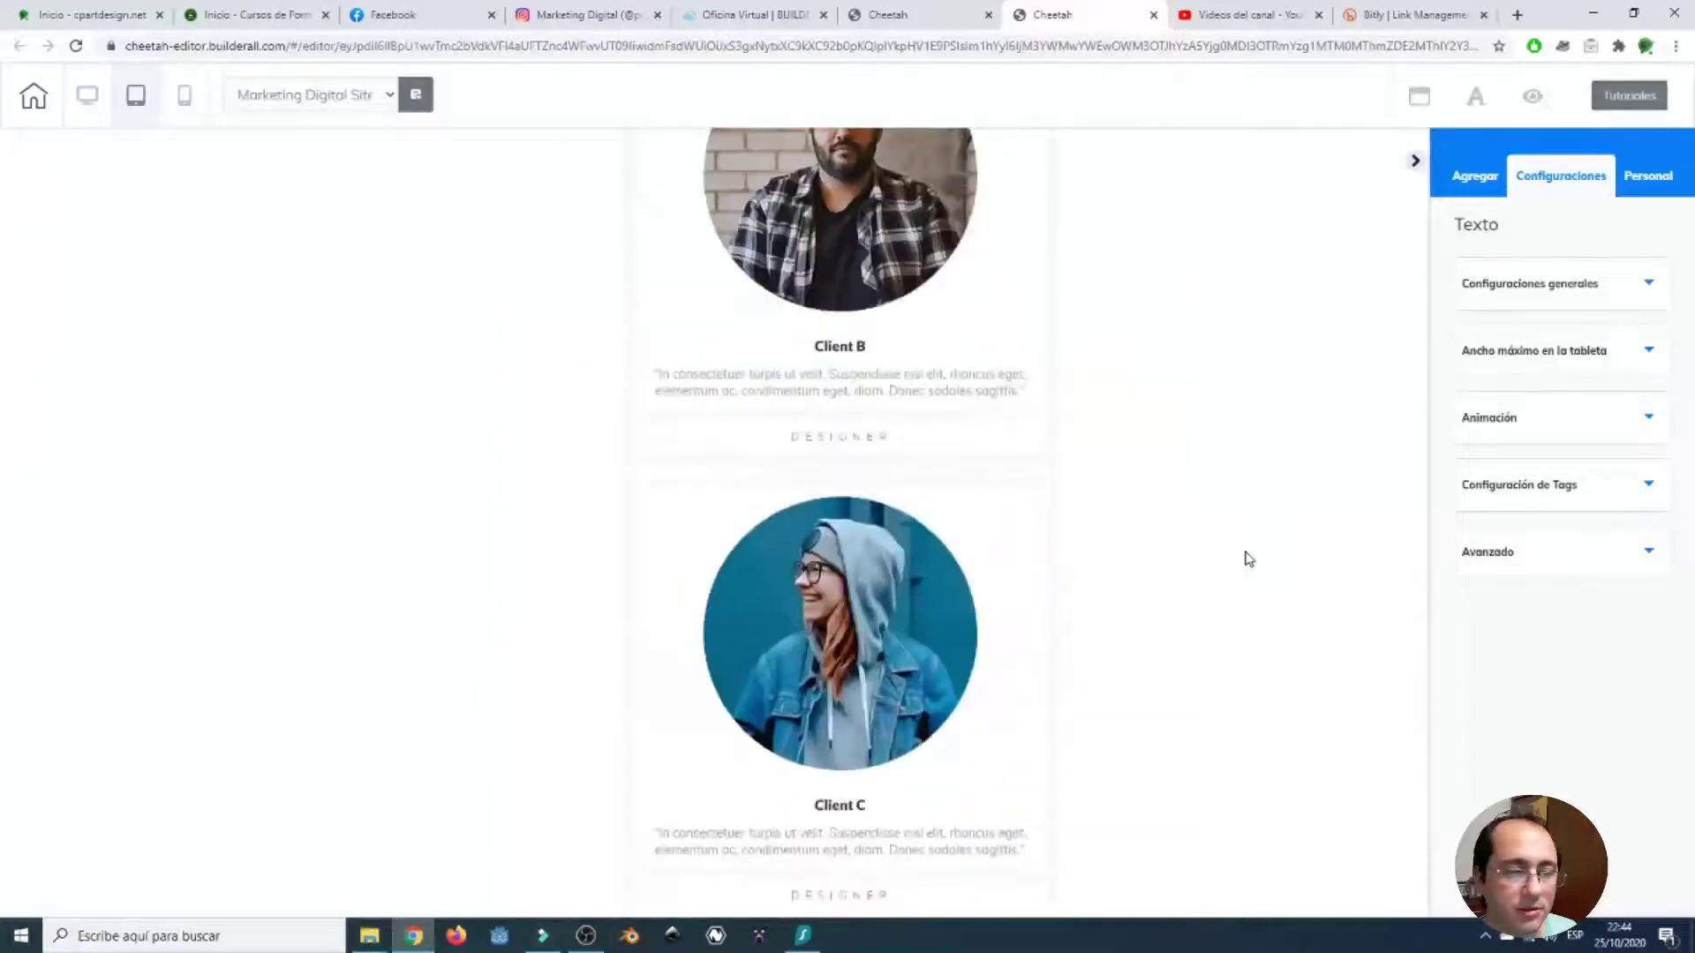
pyautogui.scroll(20, 1248, 558)
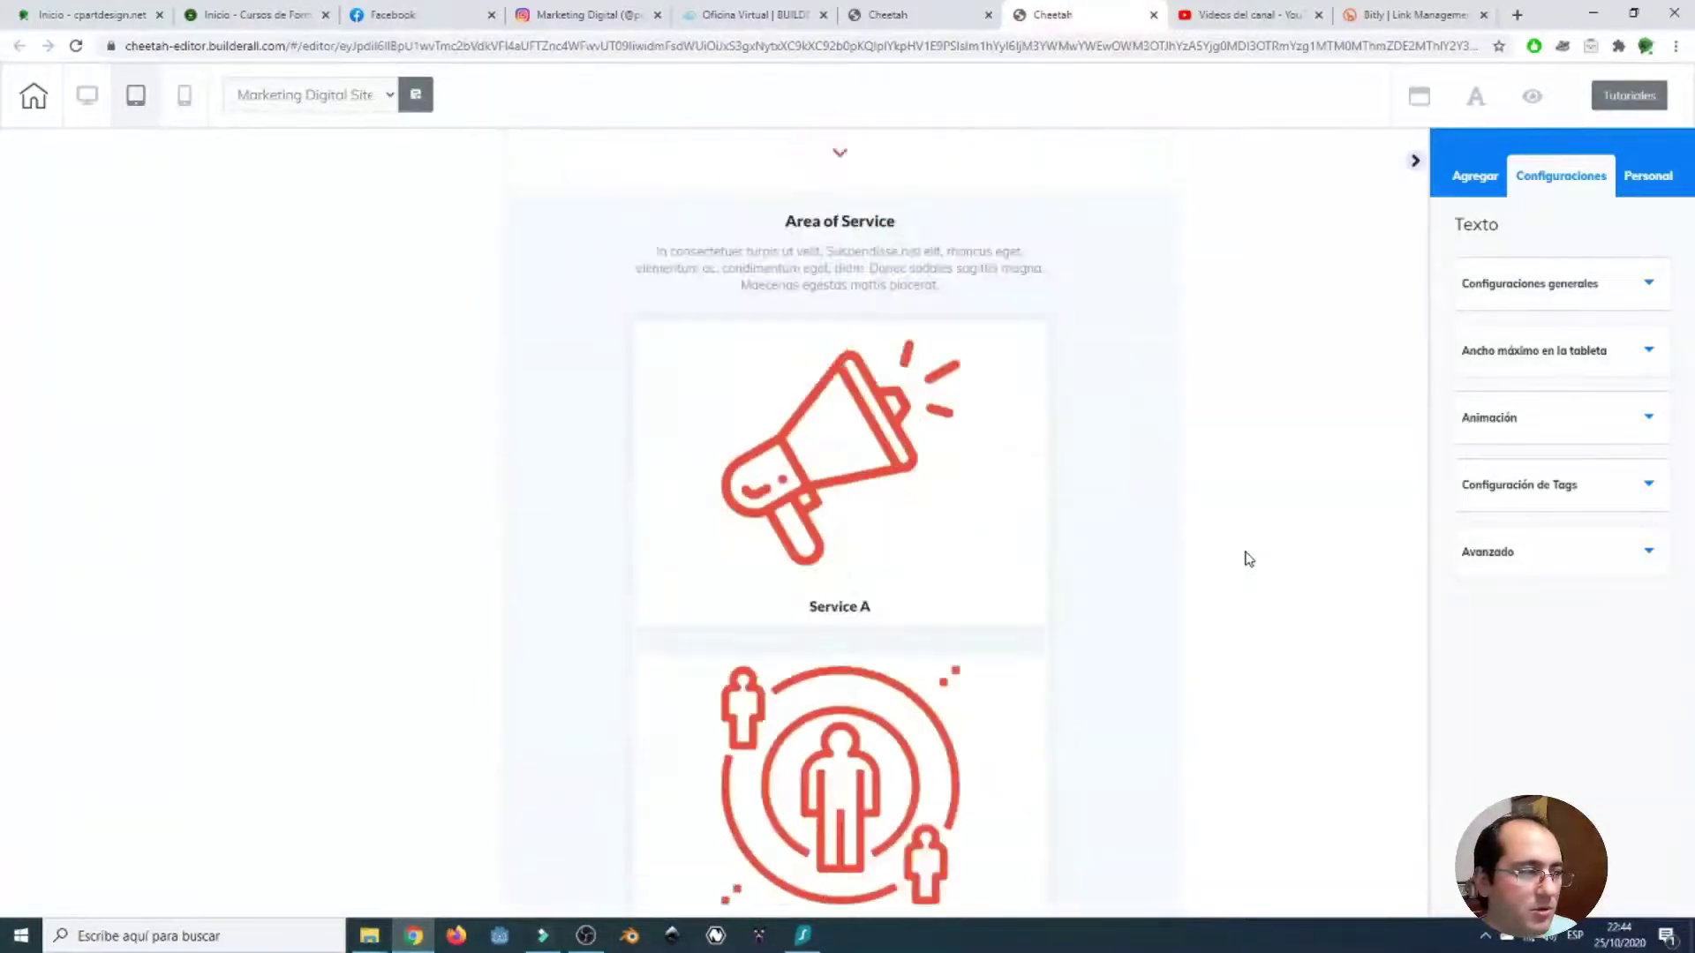
pyautogui.scroll(5, 1249, 558)
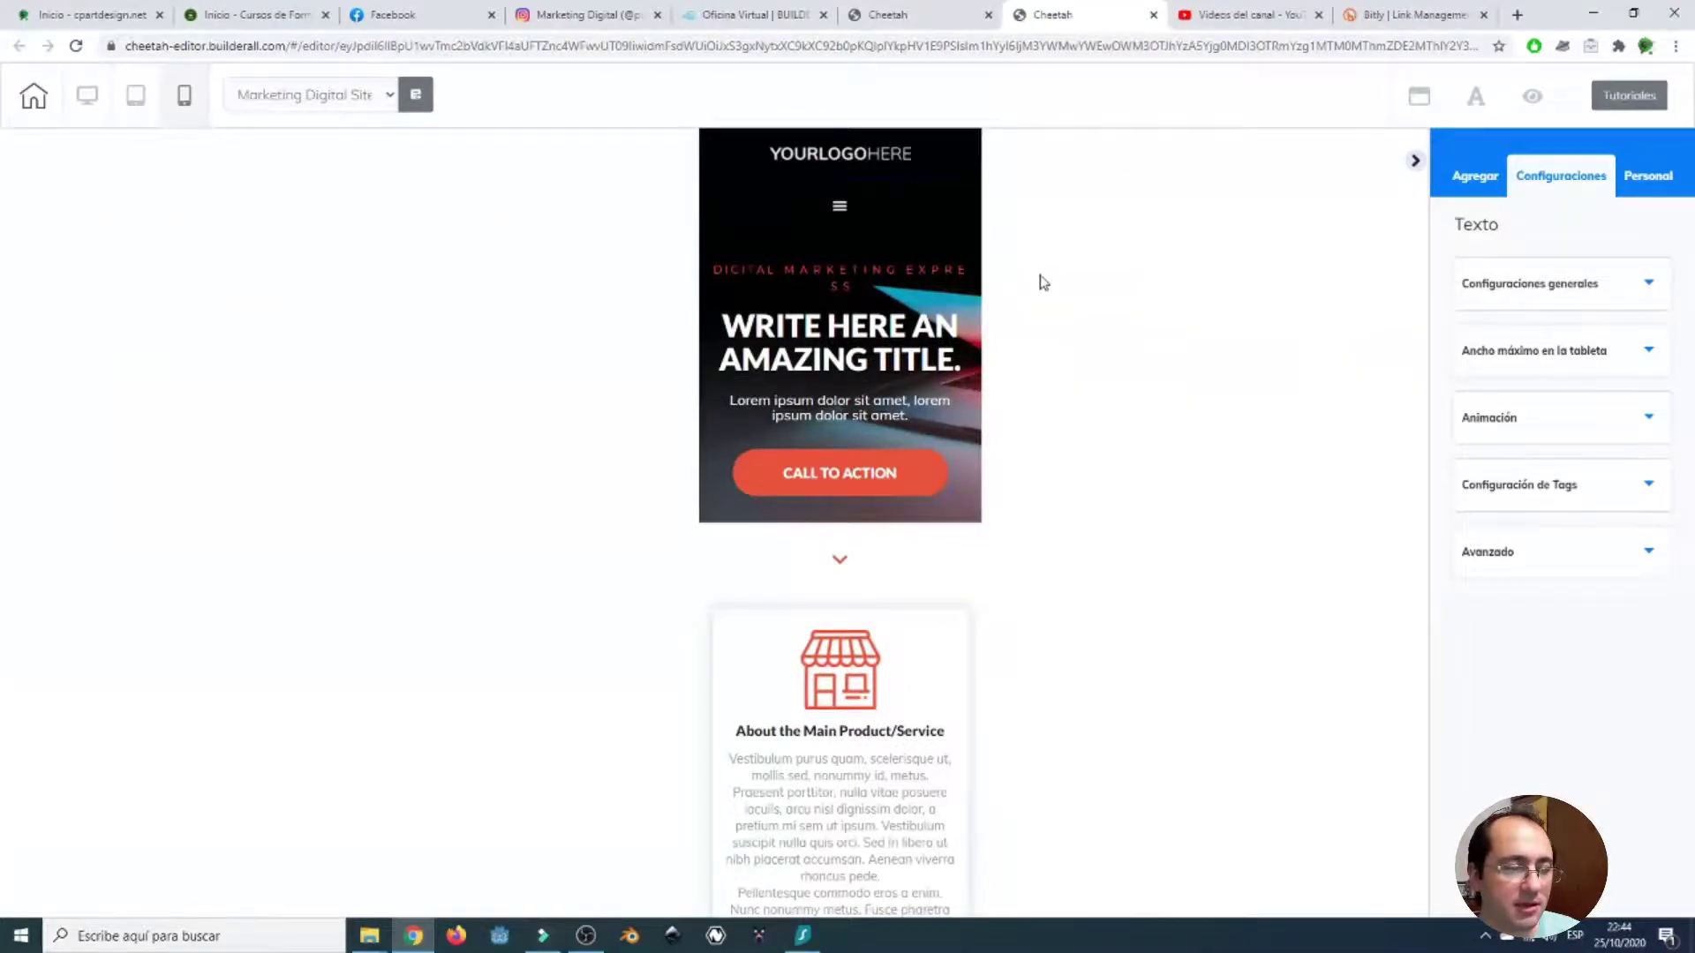
# - Examine the page's mobile layout from the hero banner down to the contact form and back up to the features
pyautogui.scroll(-4, 1050, 336)
pyautogui.scroll(-15, 1098, 393)
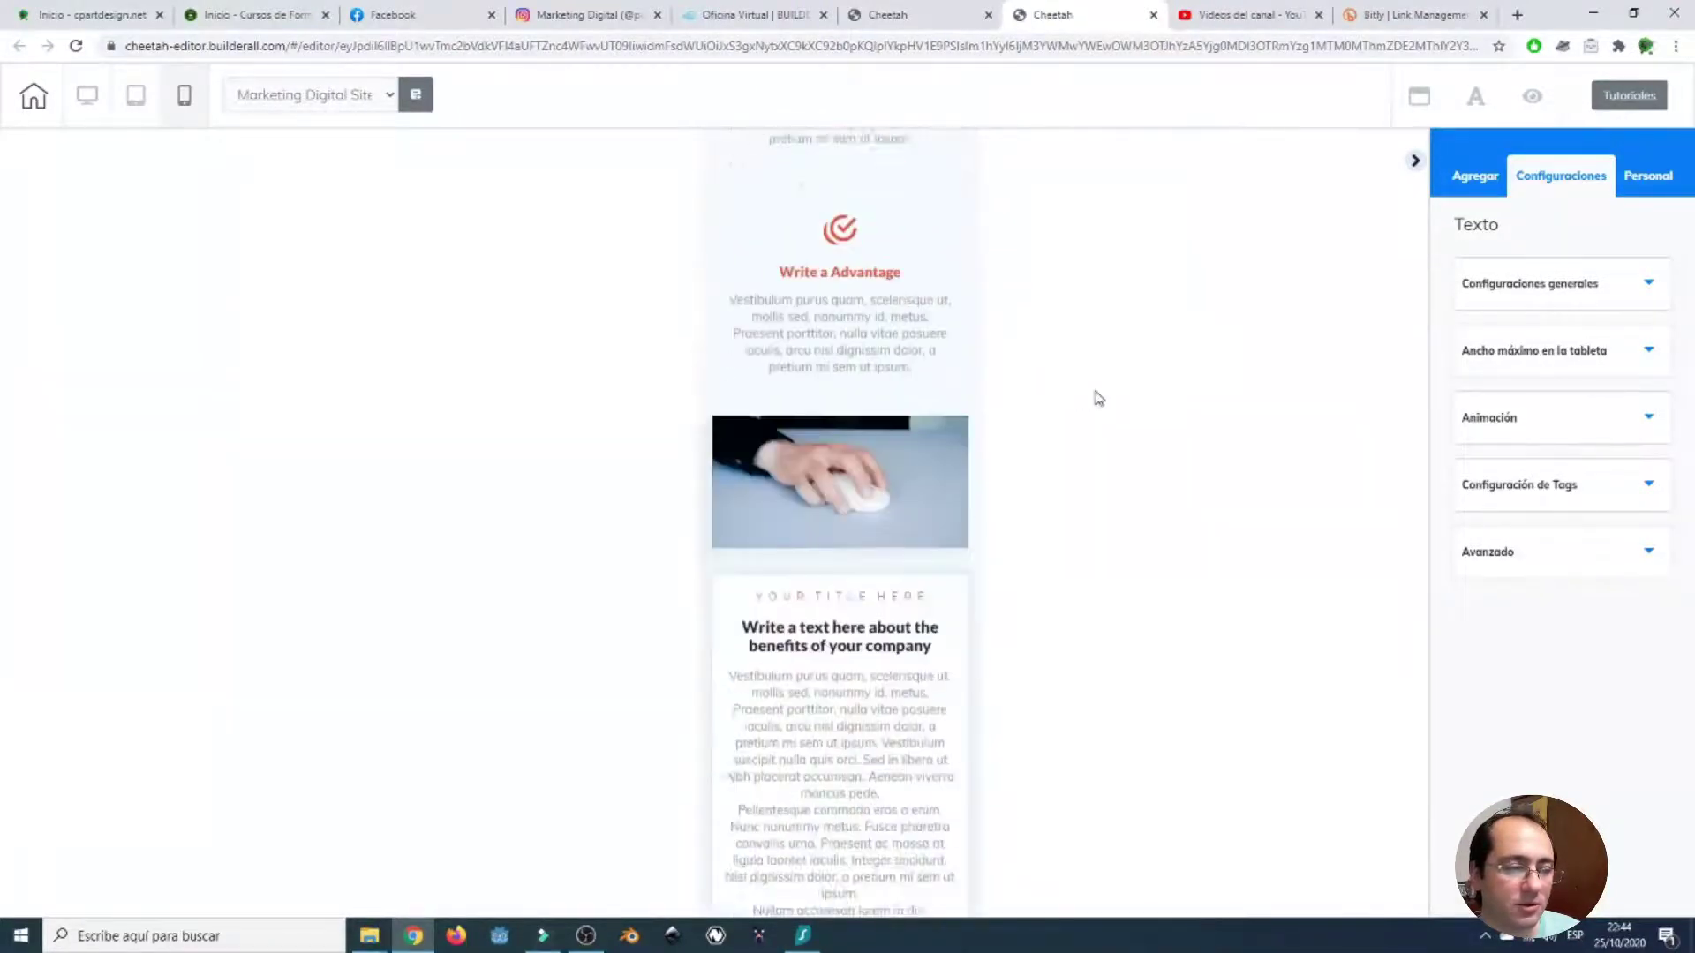
pyautogui.scroll(-10, 1097, 398)
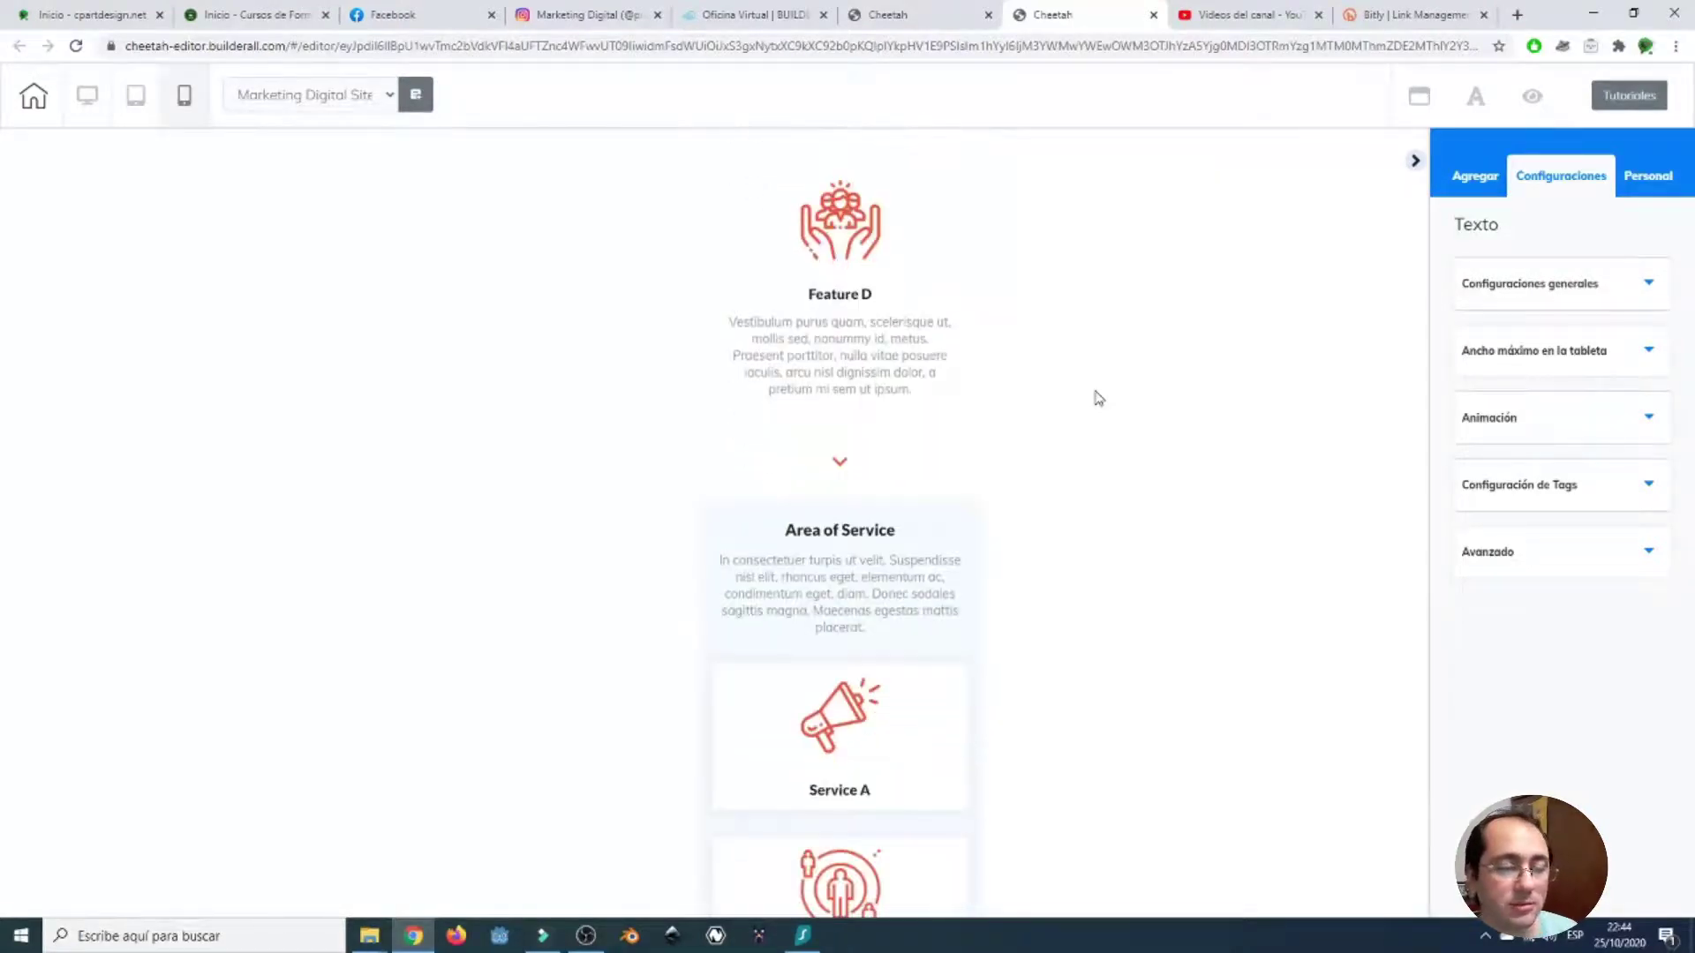
pyautogui.scroll(-5, 1097, 398)
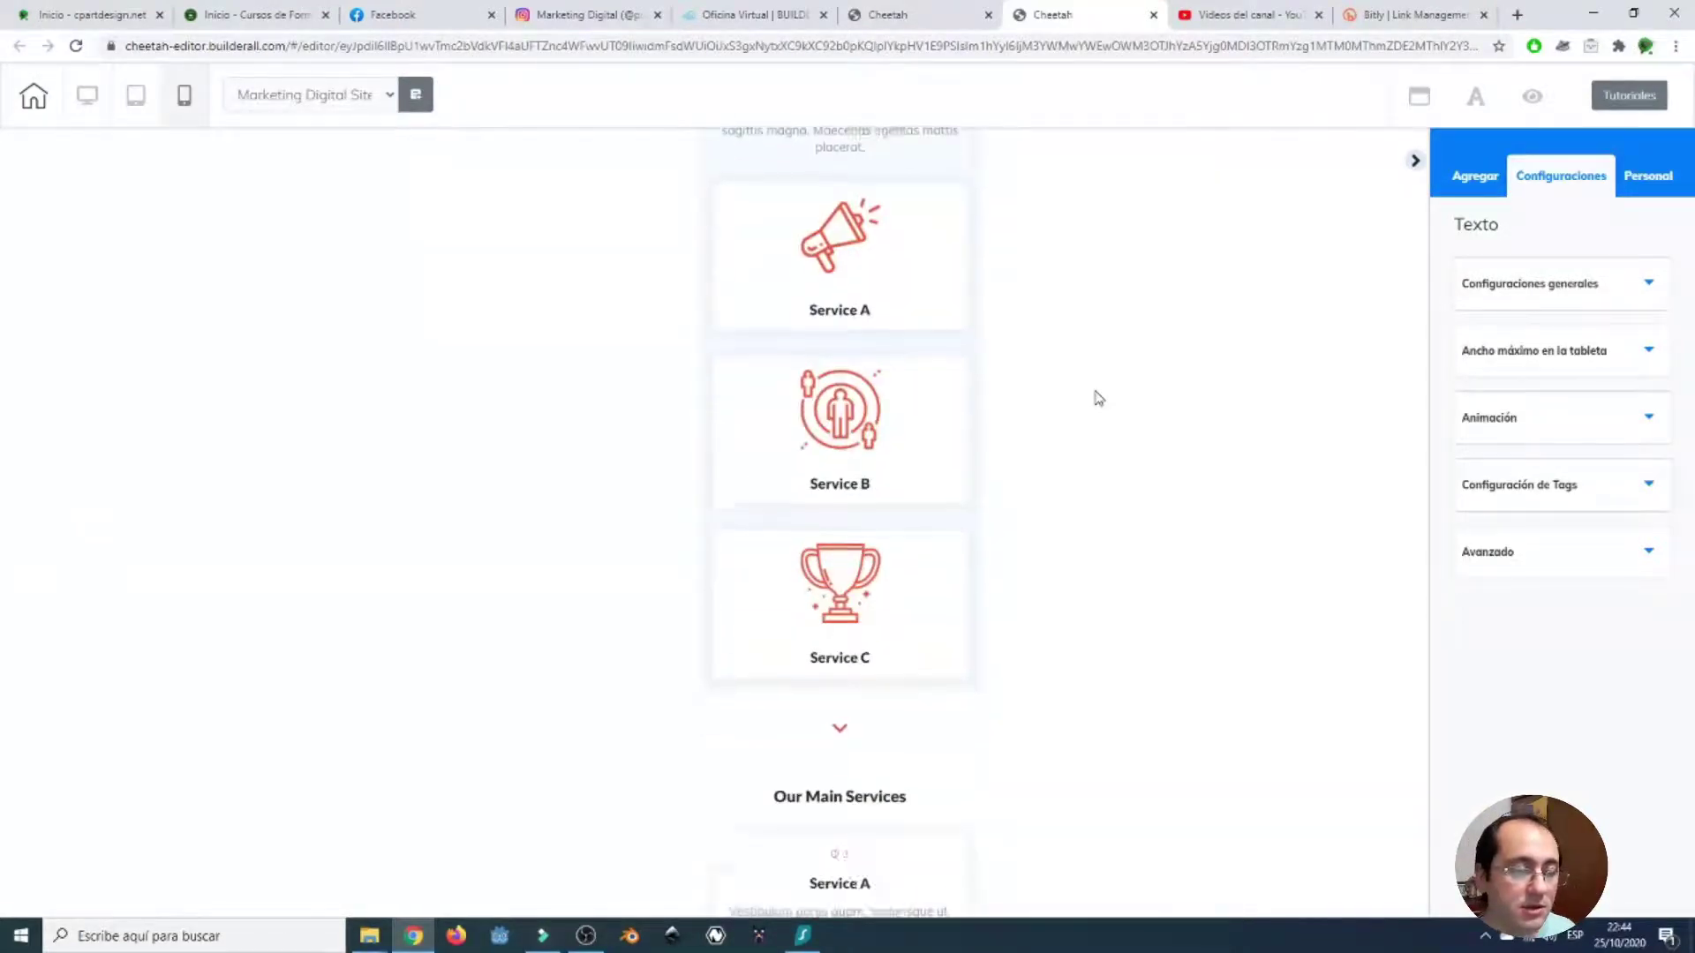
pyautogui.scroll(-3, 1097, 399)
pyautogui.scroll(-8, 1097, 398)
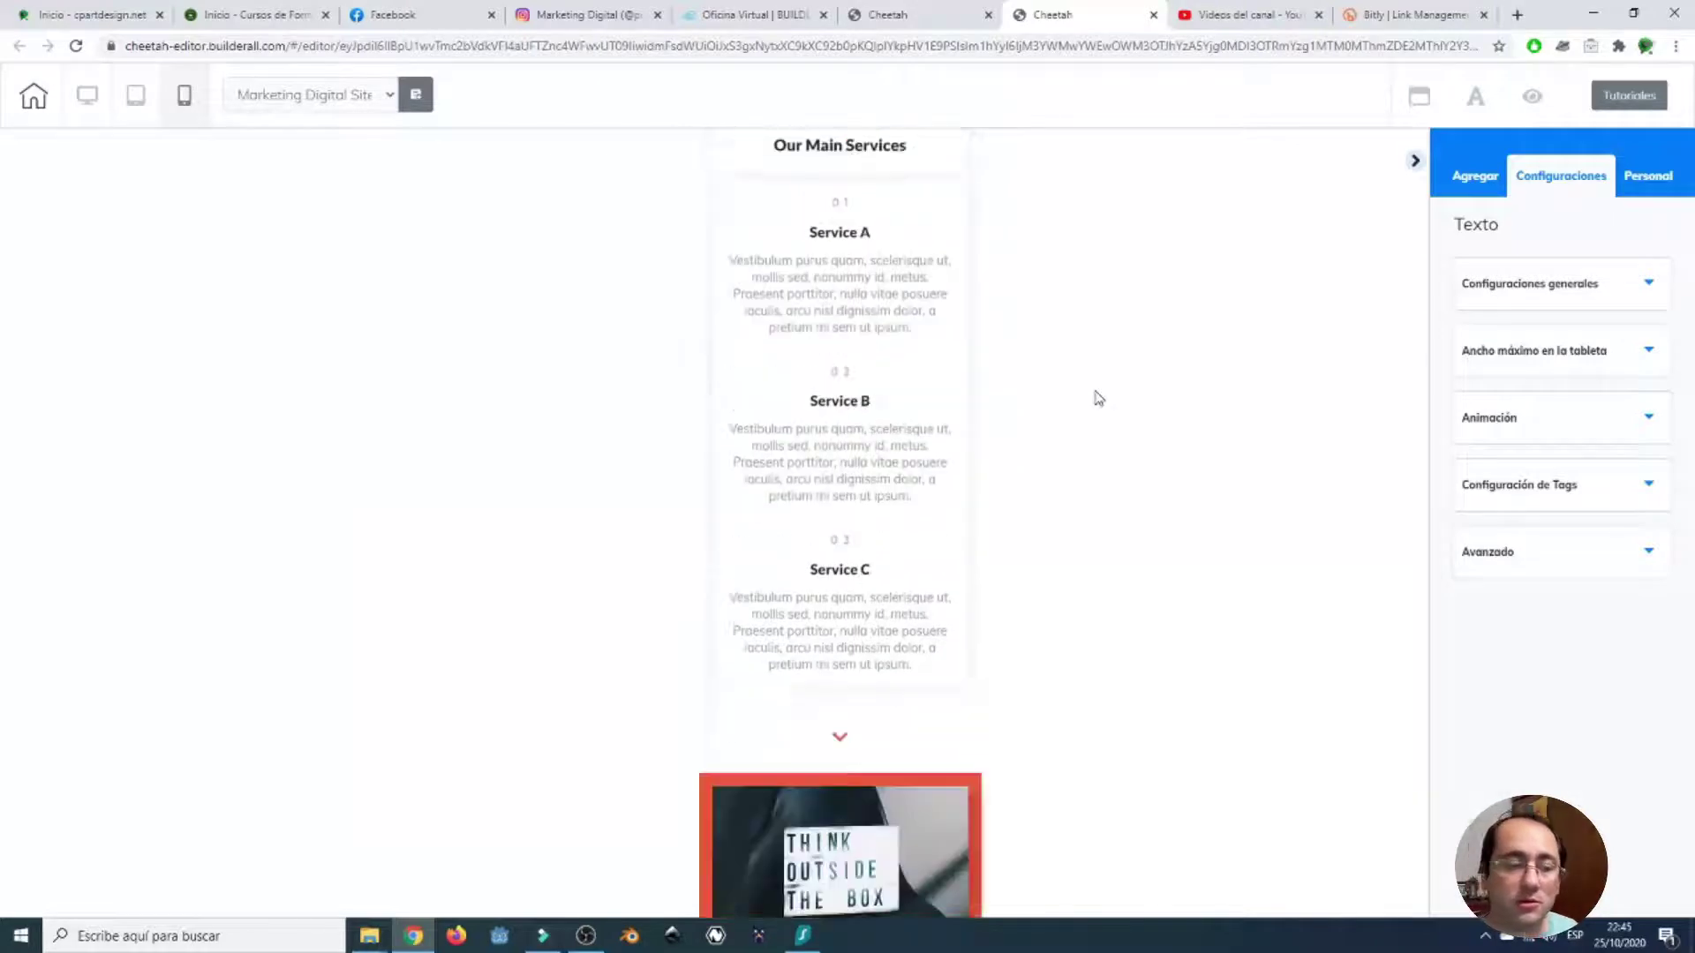
pyautogui.scroll(-5, 1097, 398)
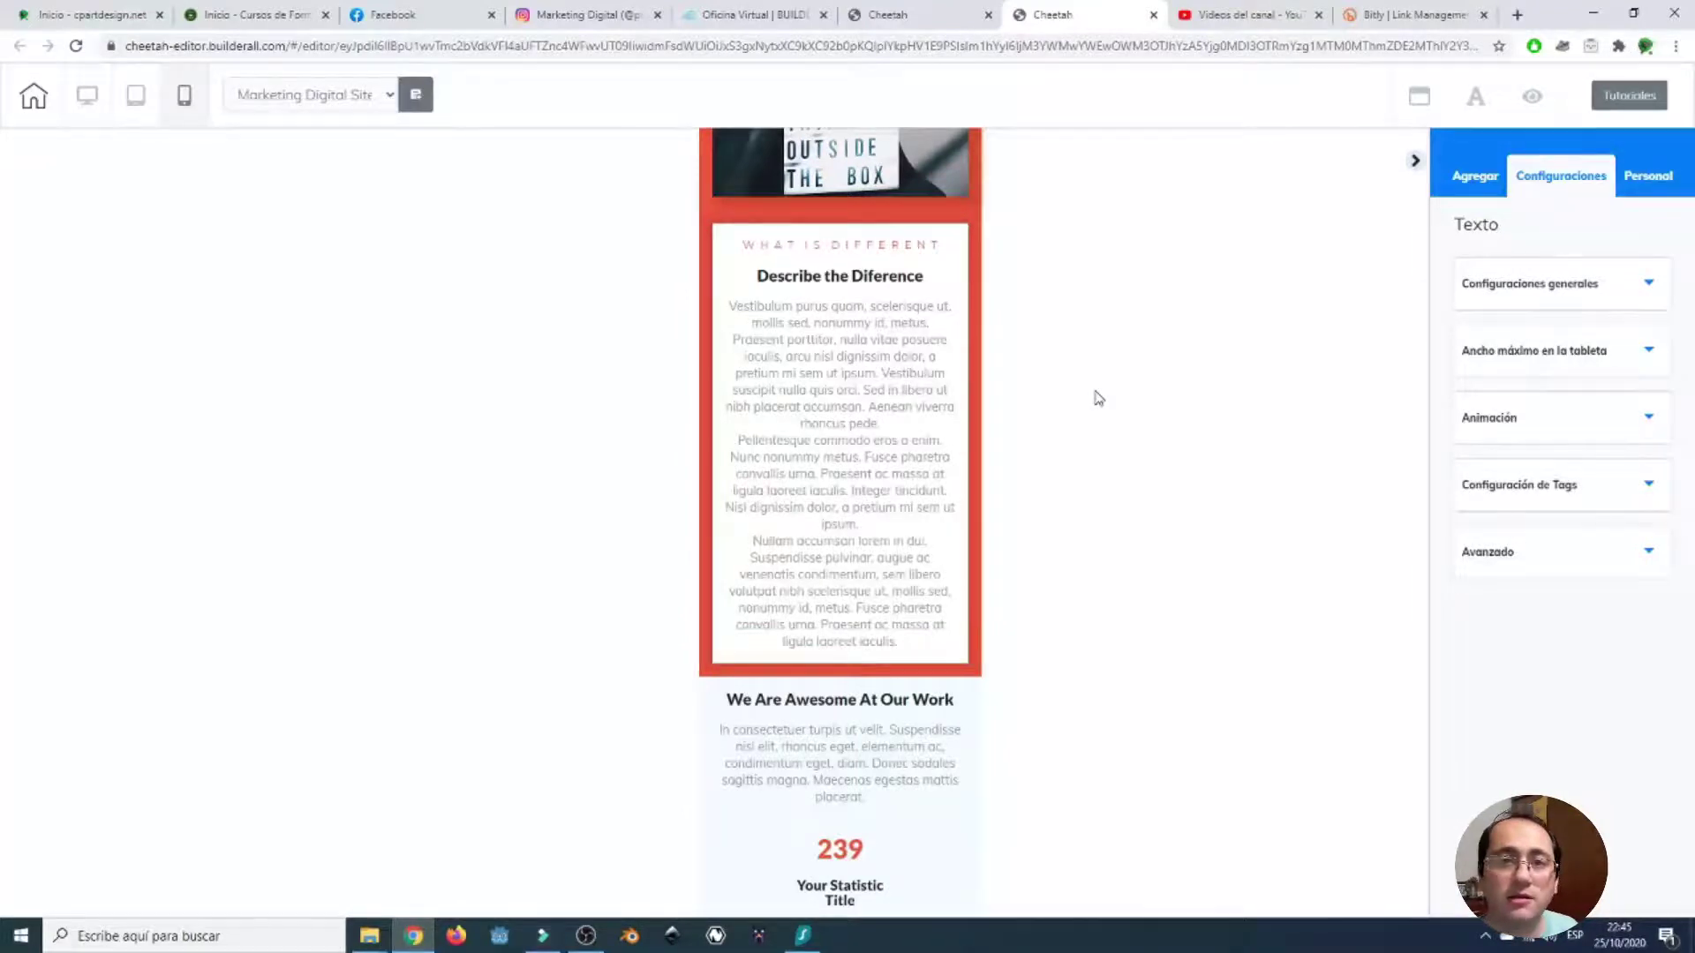
pyautogui.scroll(-5, 1097, 399)
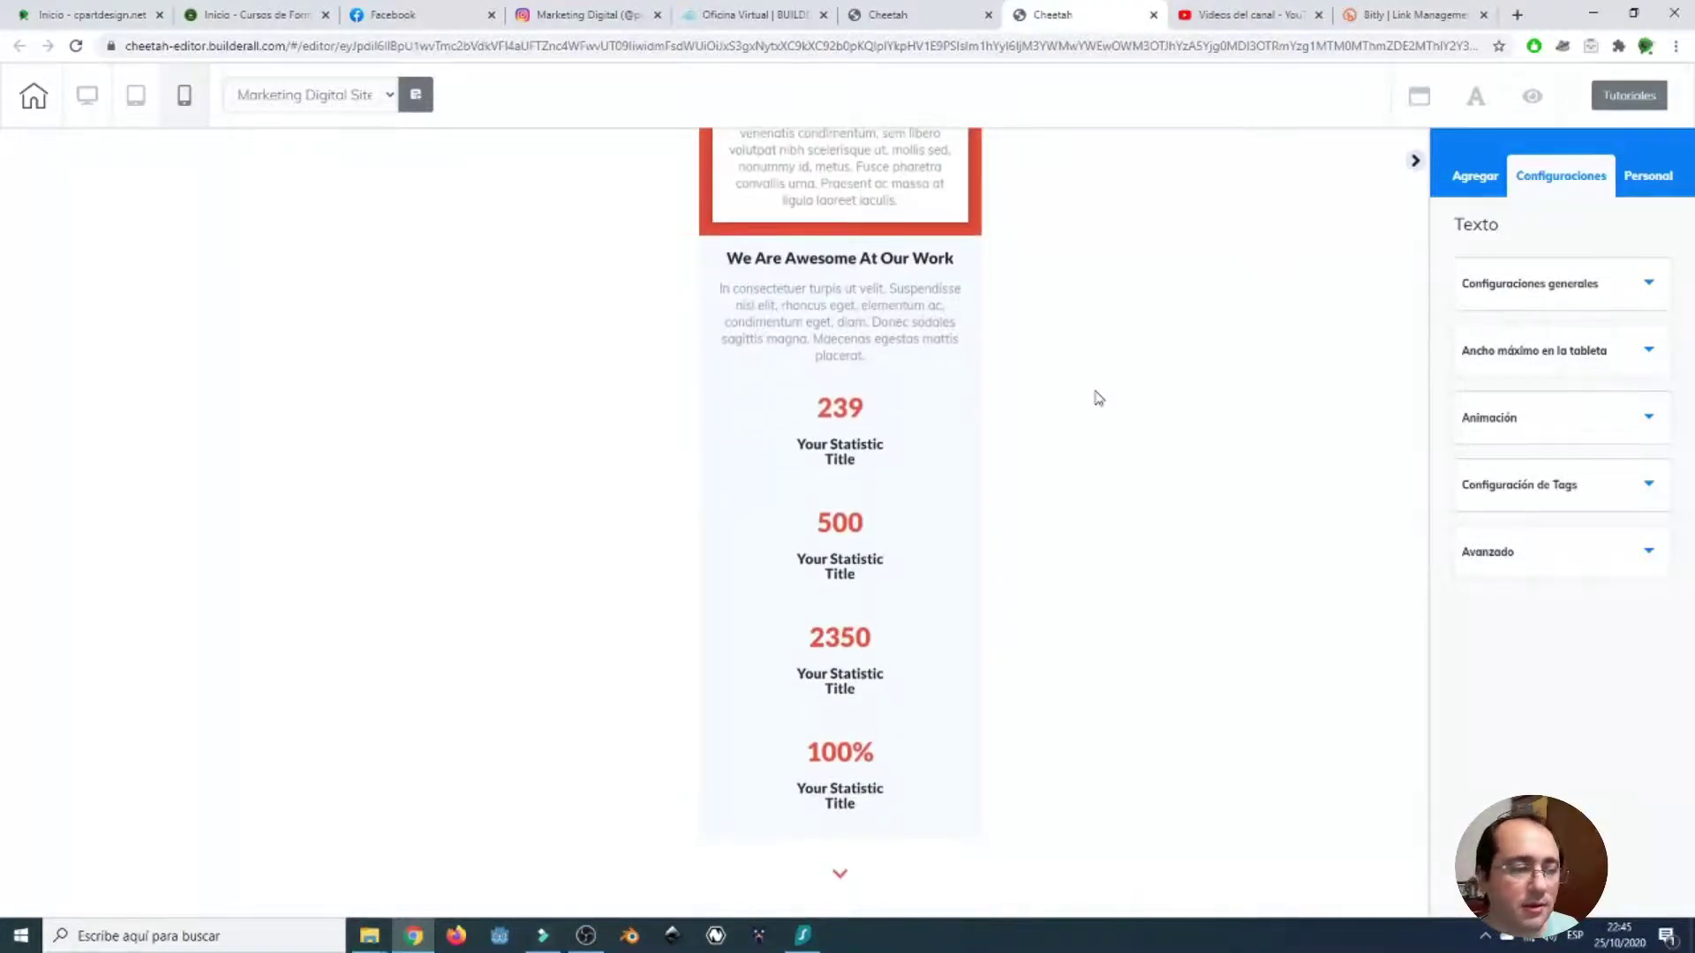
pyautogui.scroll(-20, 1097, 398)
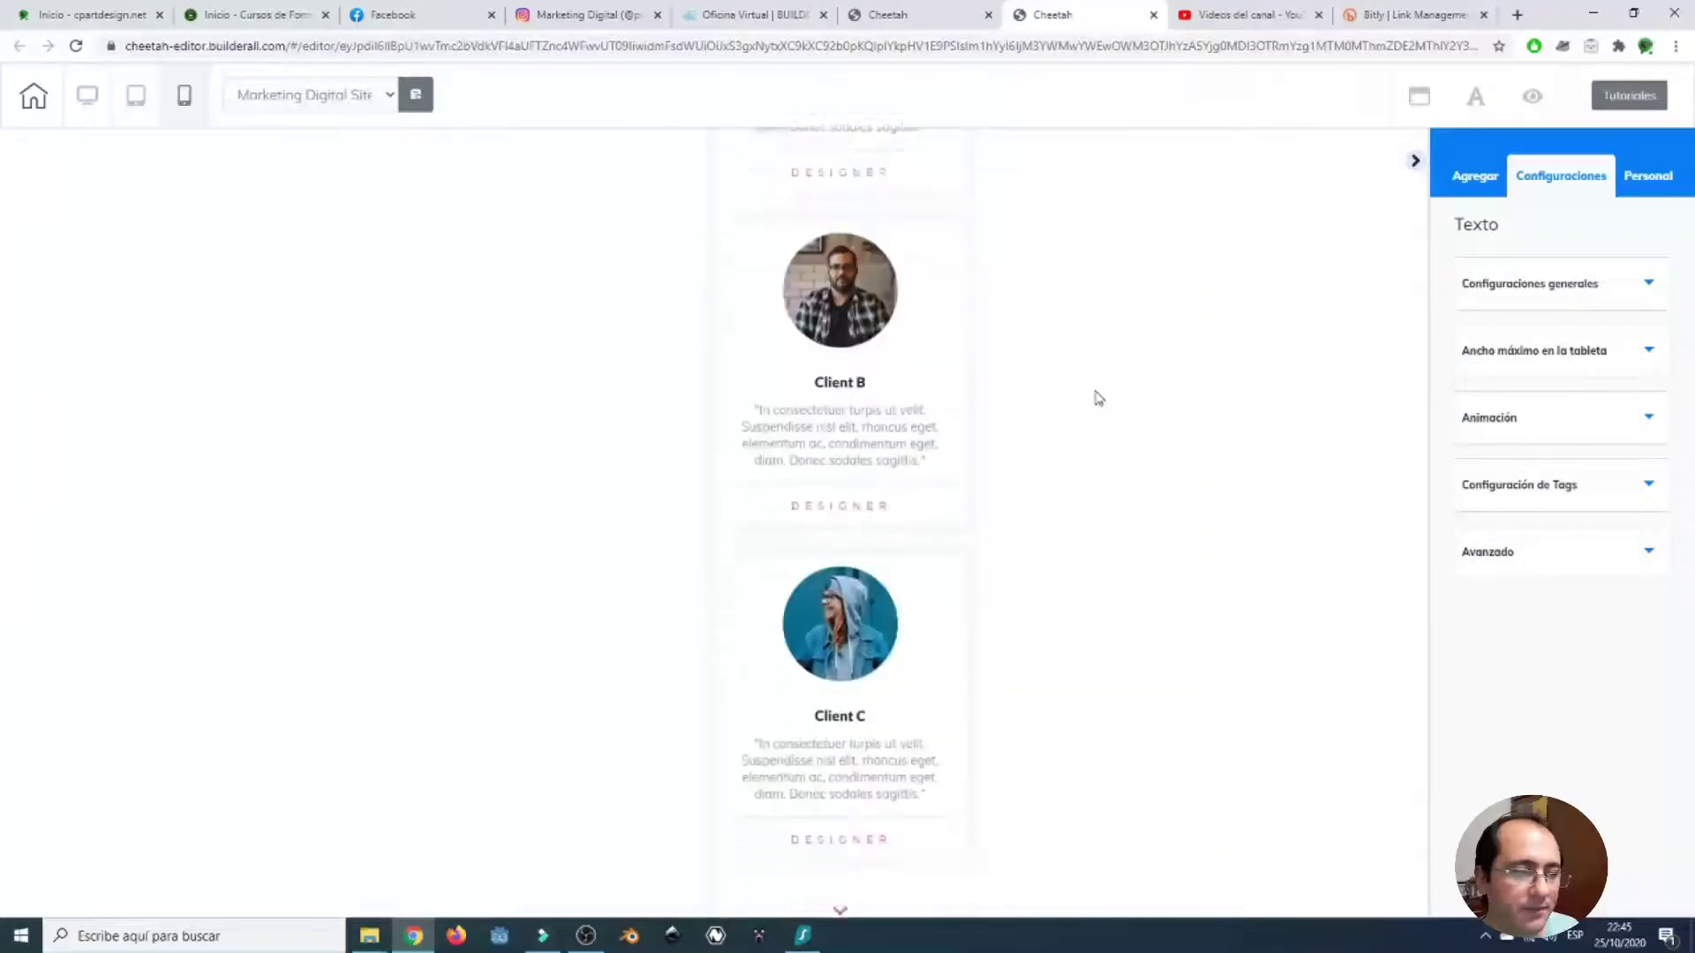
pyautogui.scroll(-5, 1097, 398)
pyautogui.scroll(14, 1097, 398)
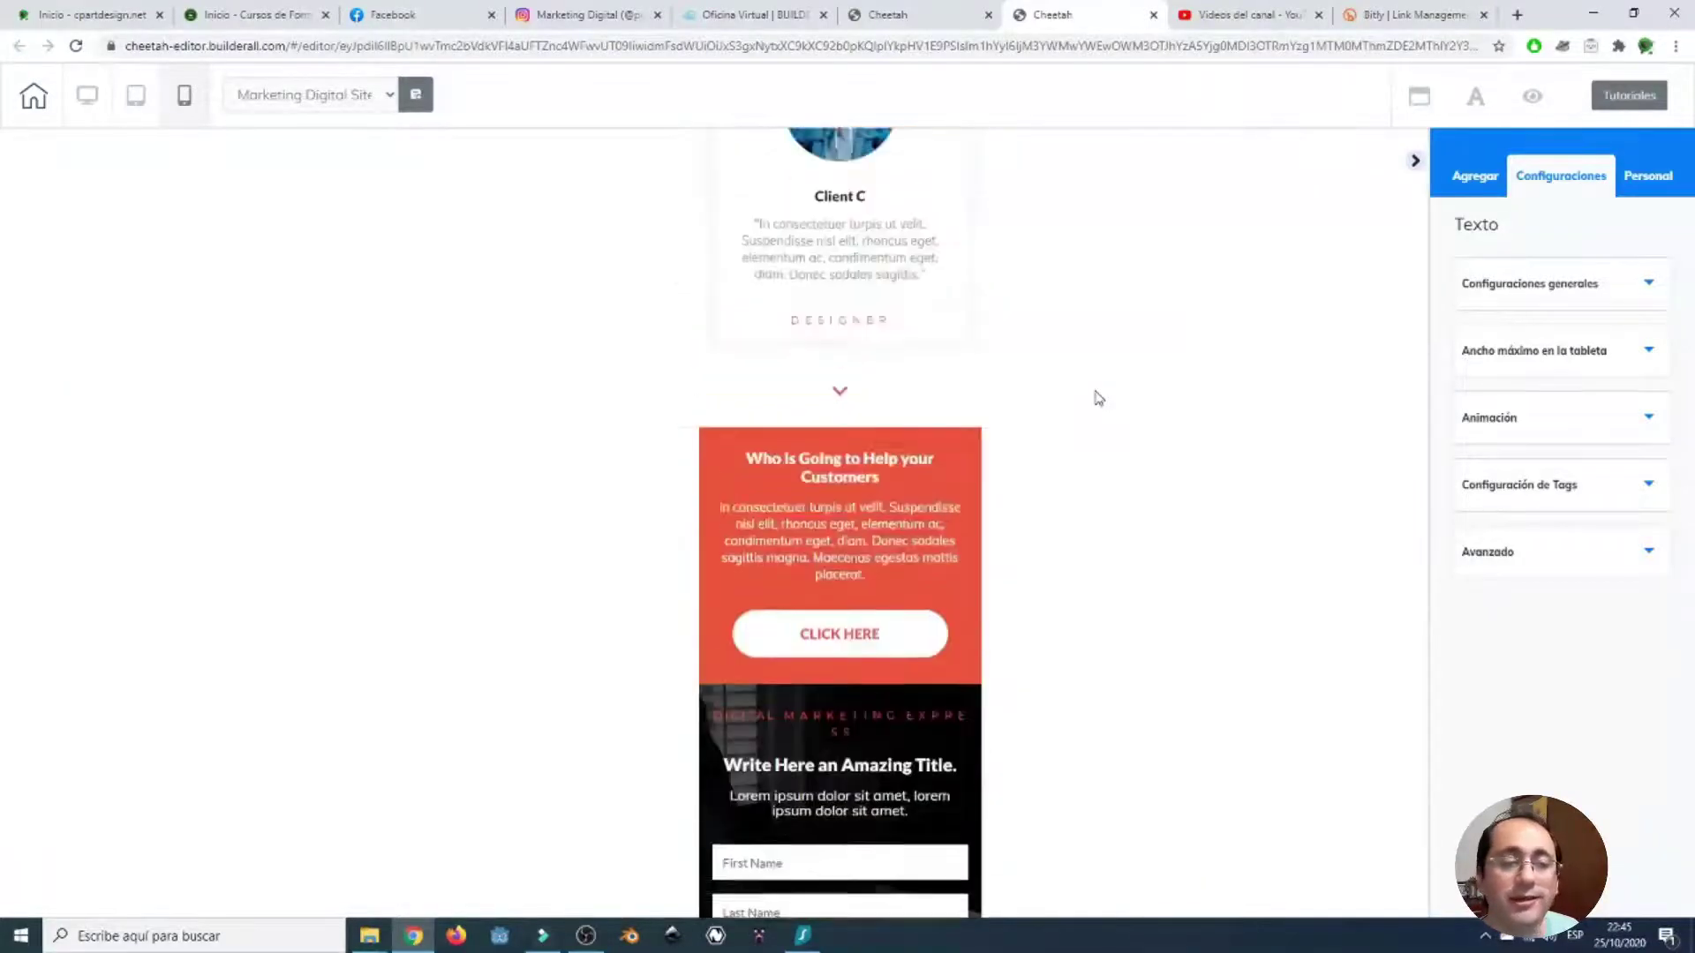
pyautogui.scroll(15, 1097, 398)
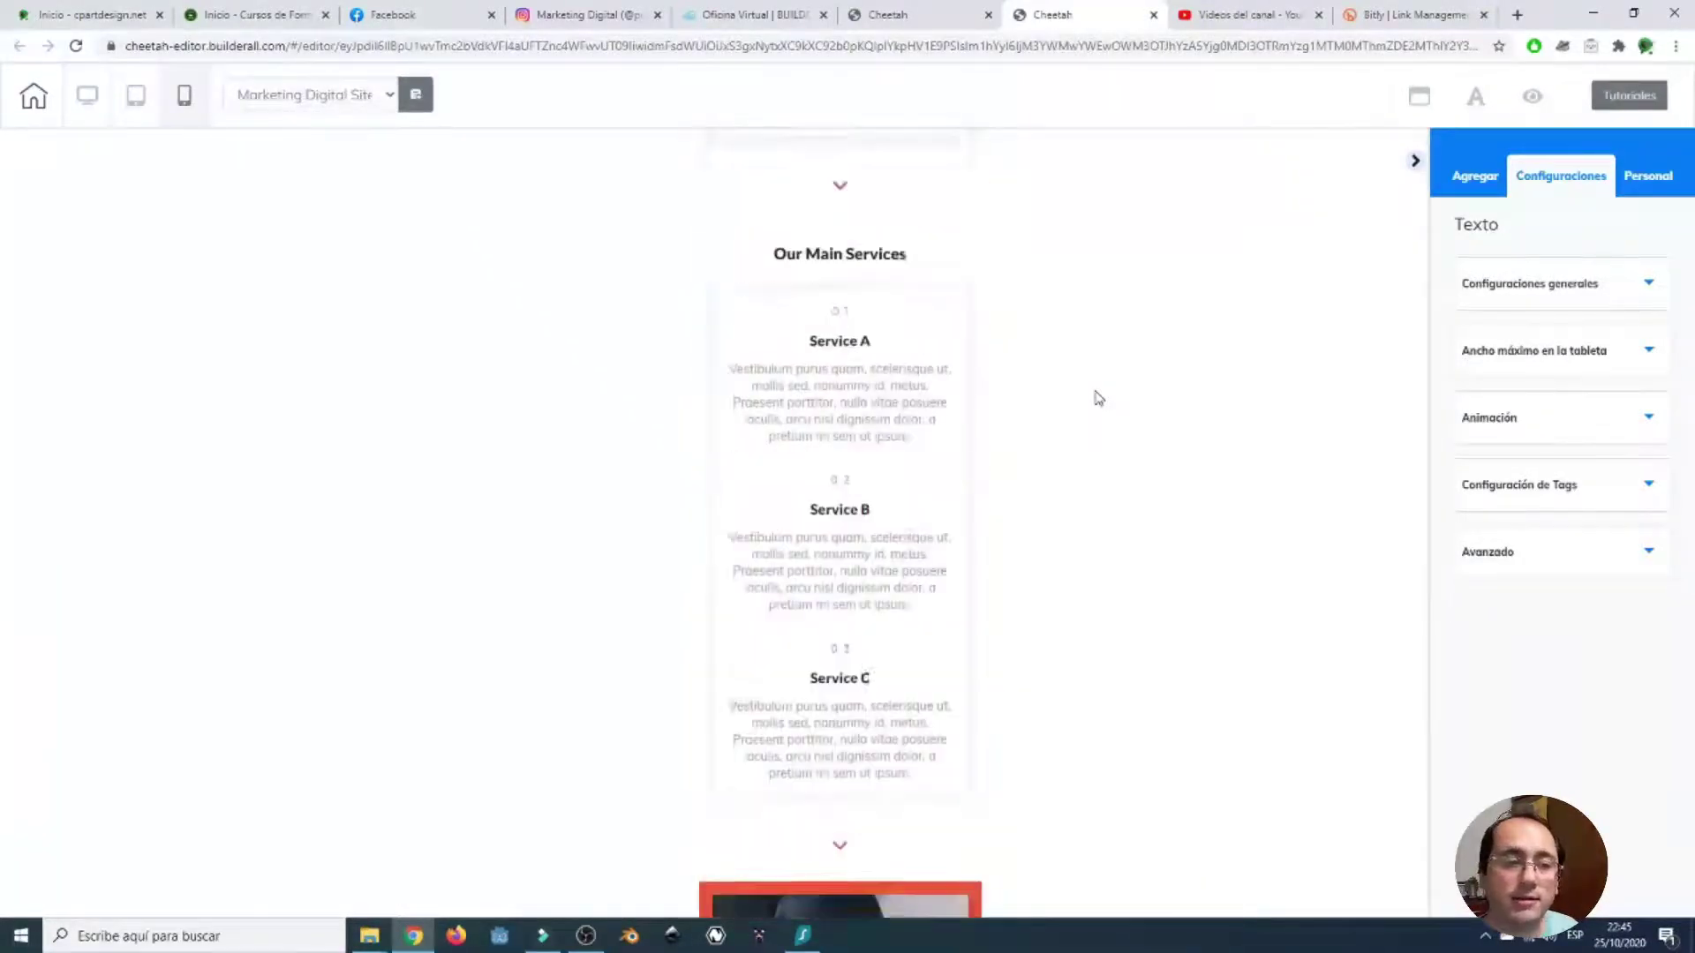
pyautogui.scroll(4, 1097, 398)
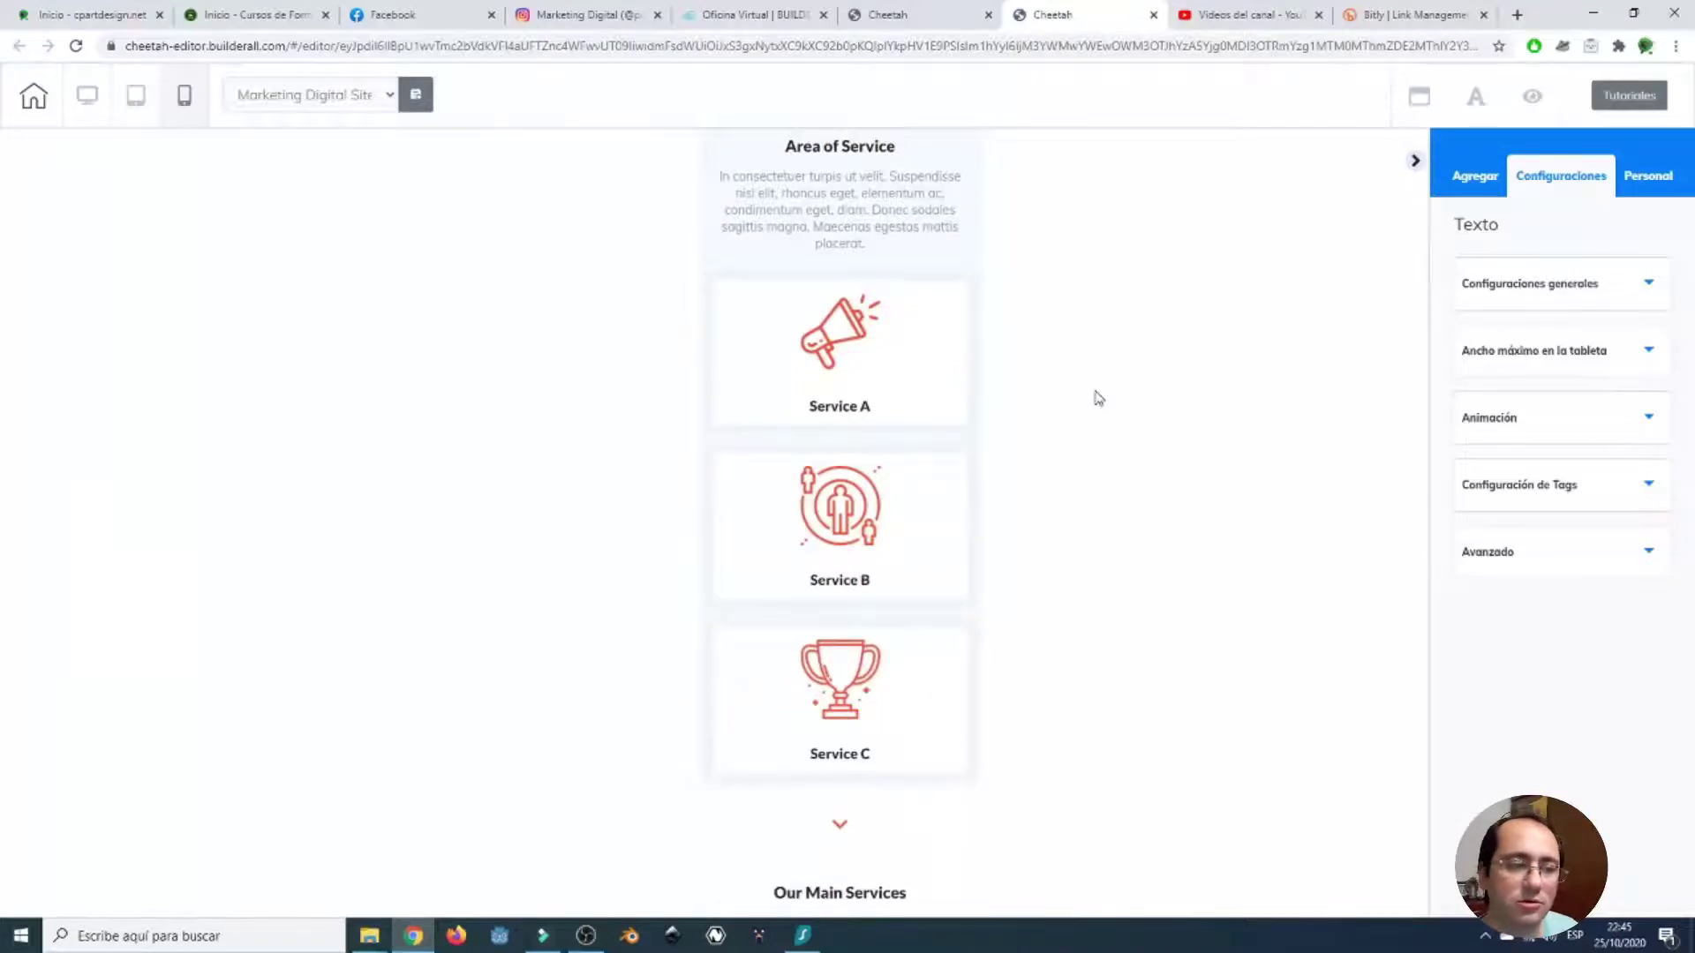
pyautogui.scroll(15, 1097, 398)
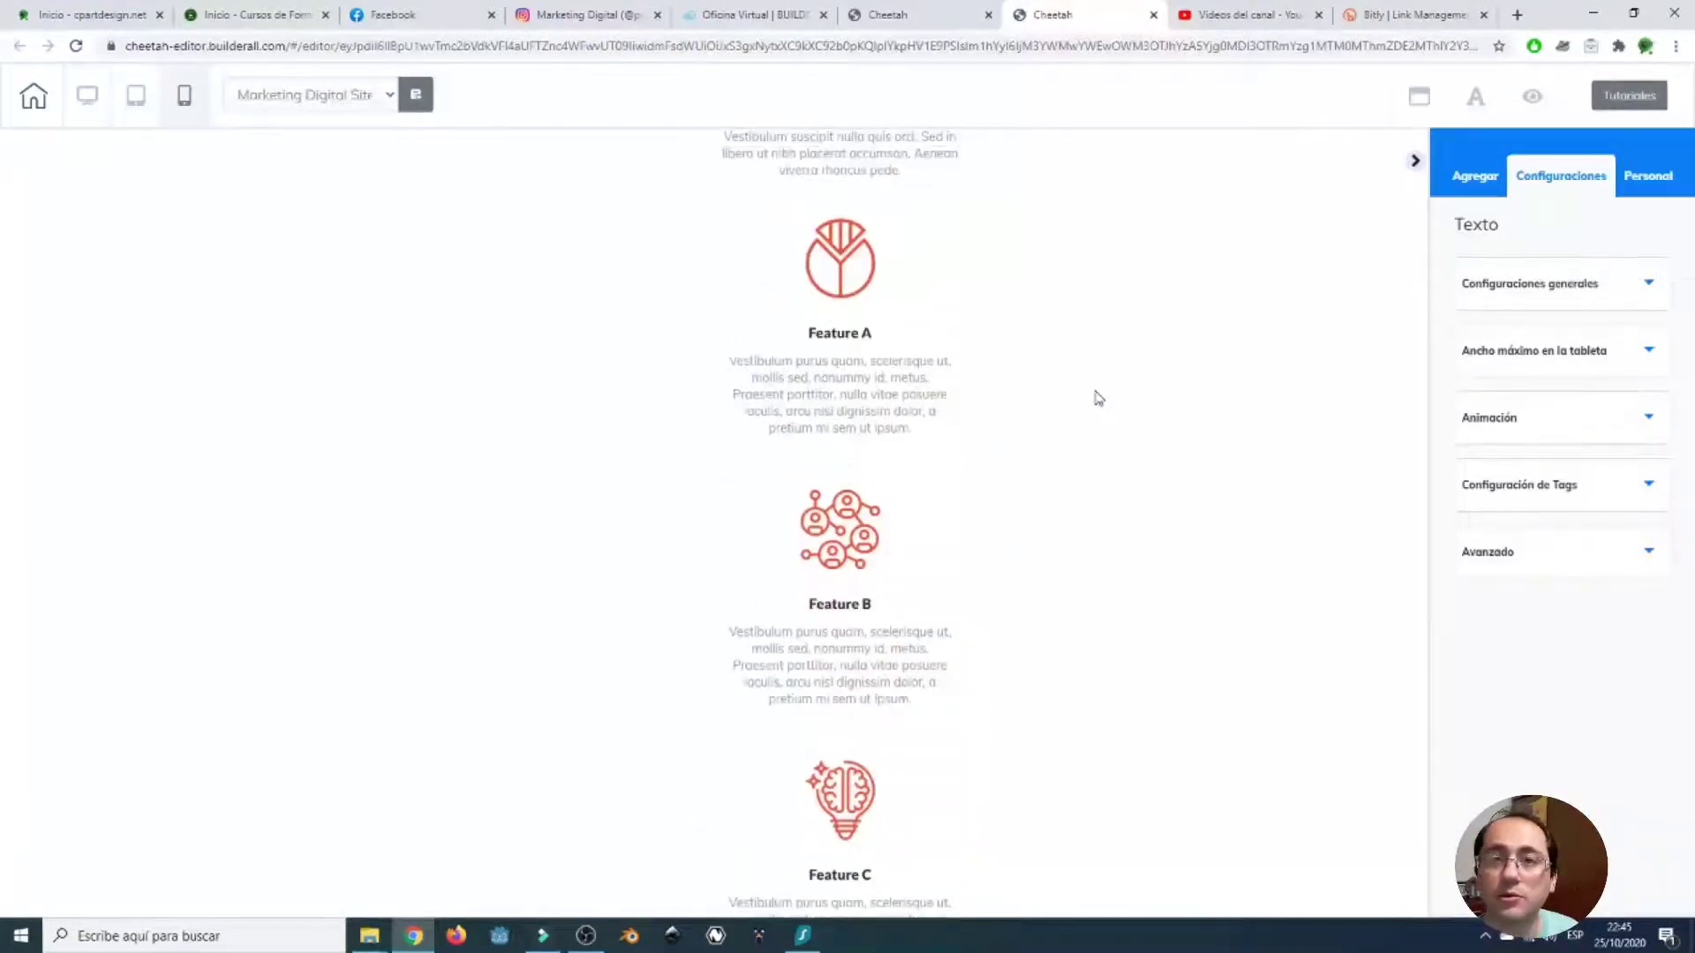
pyautogui.scroll(6, 1097, 398)
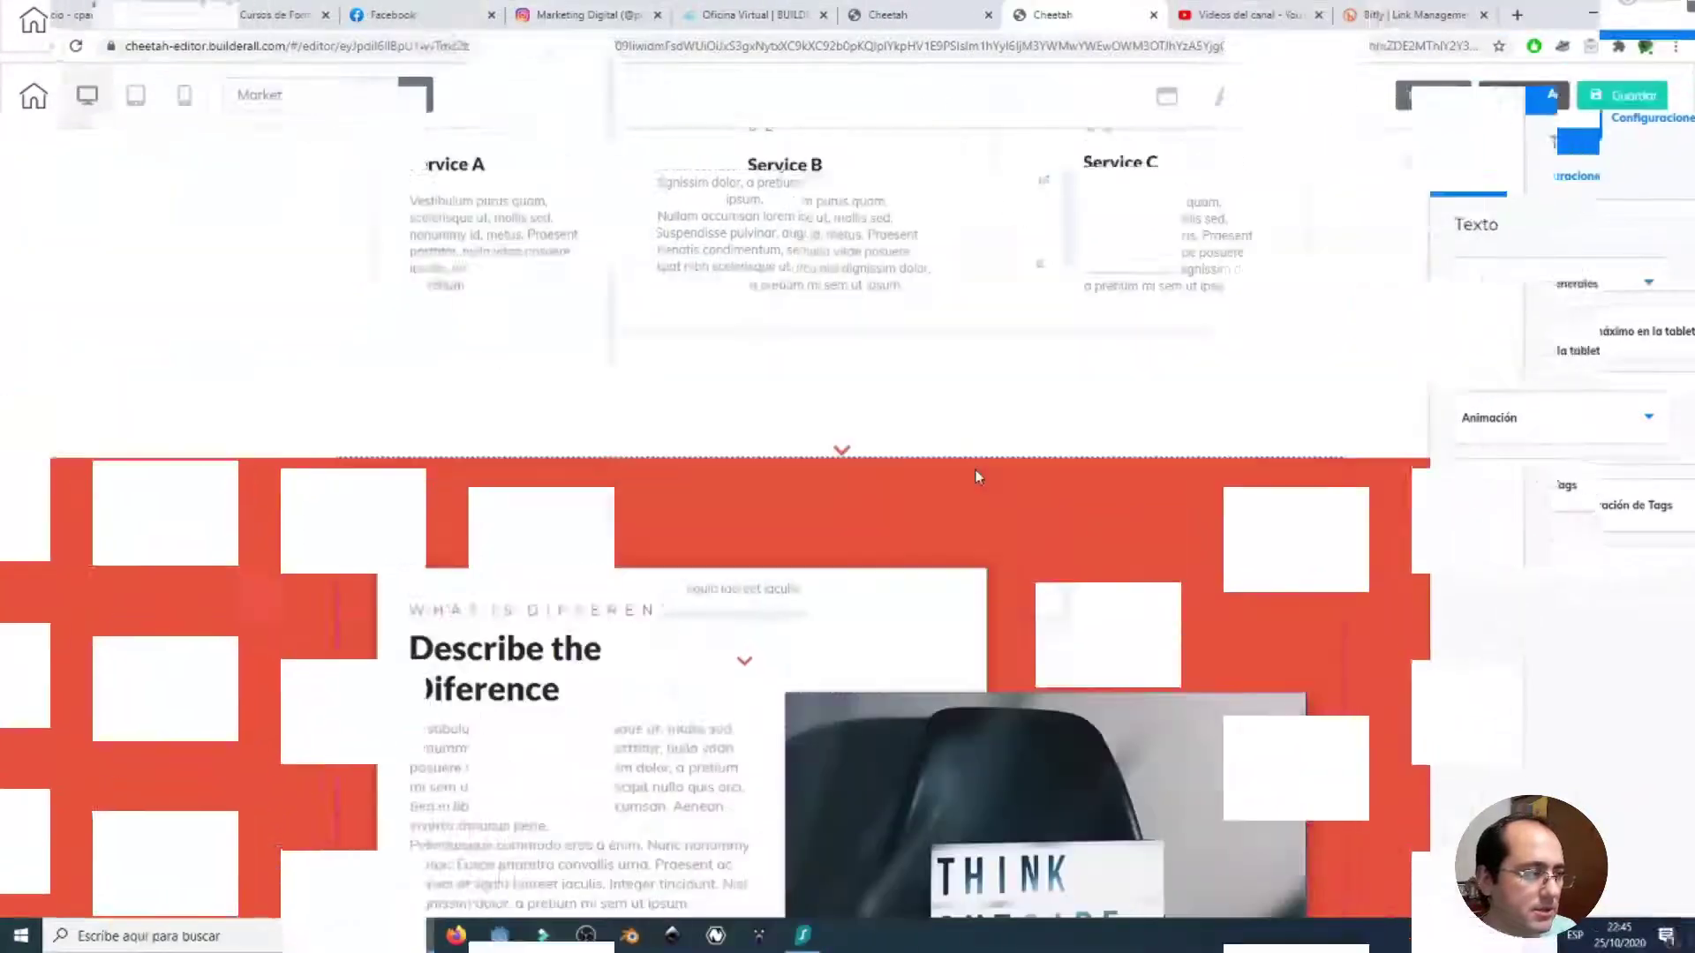
# - Return to the start of the desktop layout and select the hero panel to examine its settings
pyautogui.scroll(15, 977, 477)
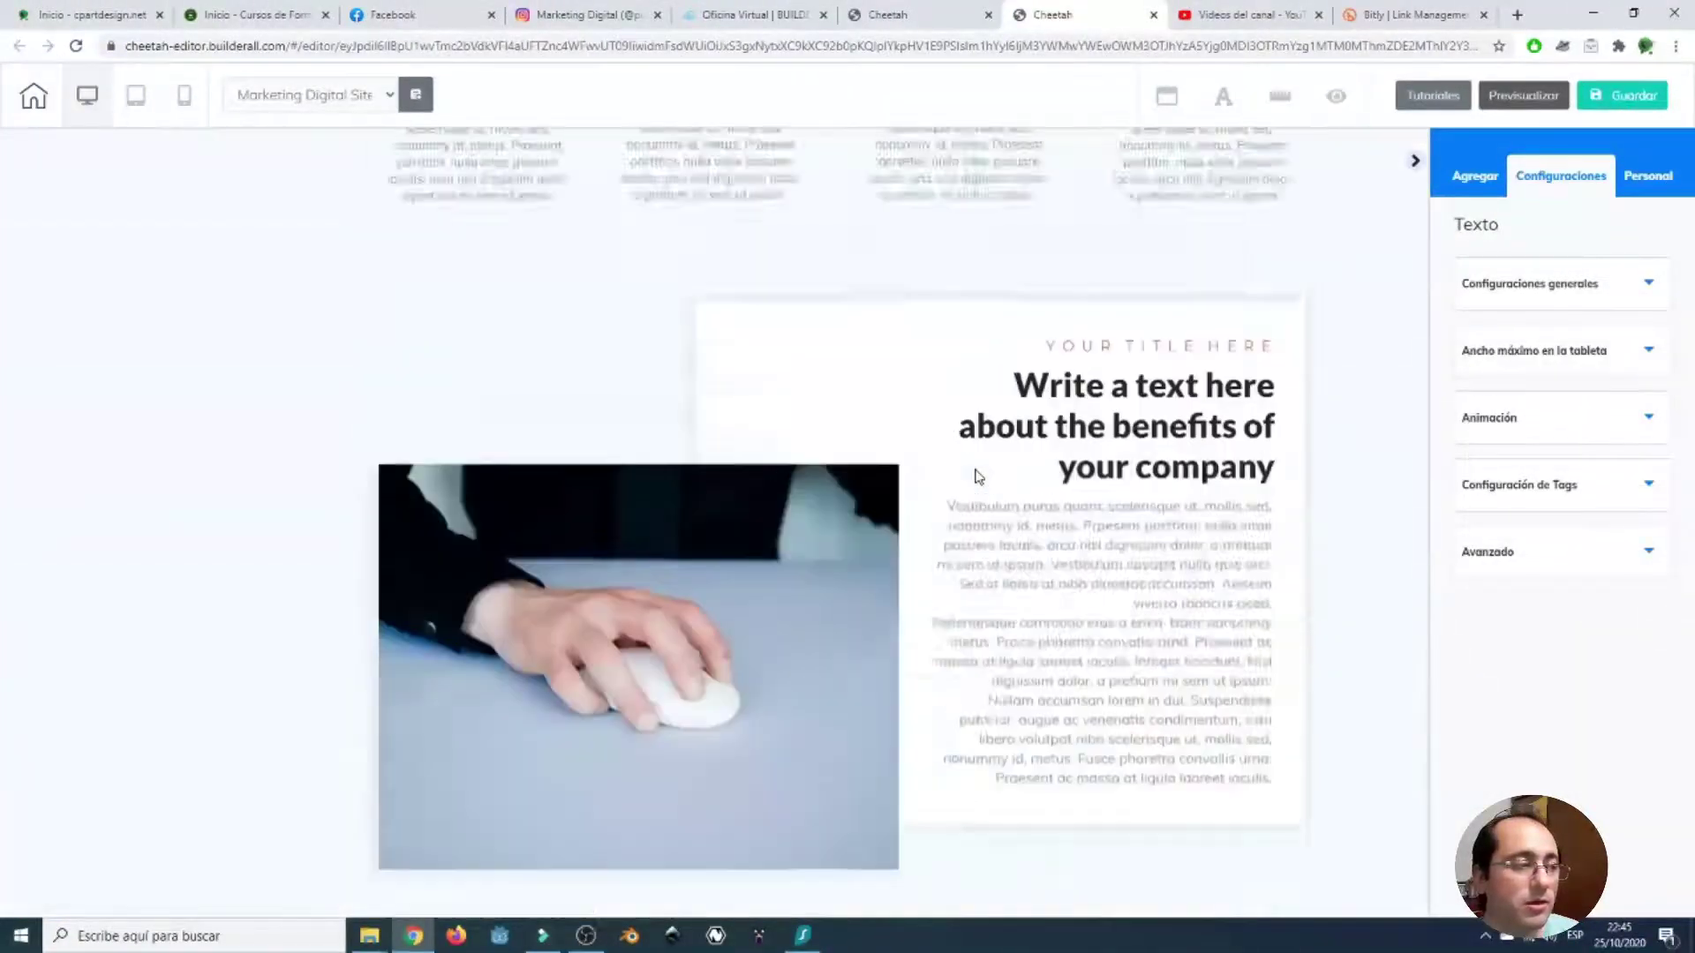
pyautogui.scroll(10, 977, 477)
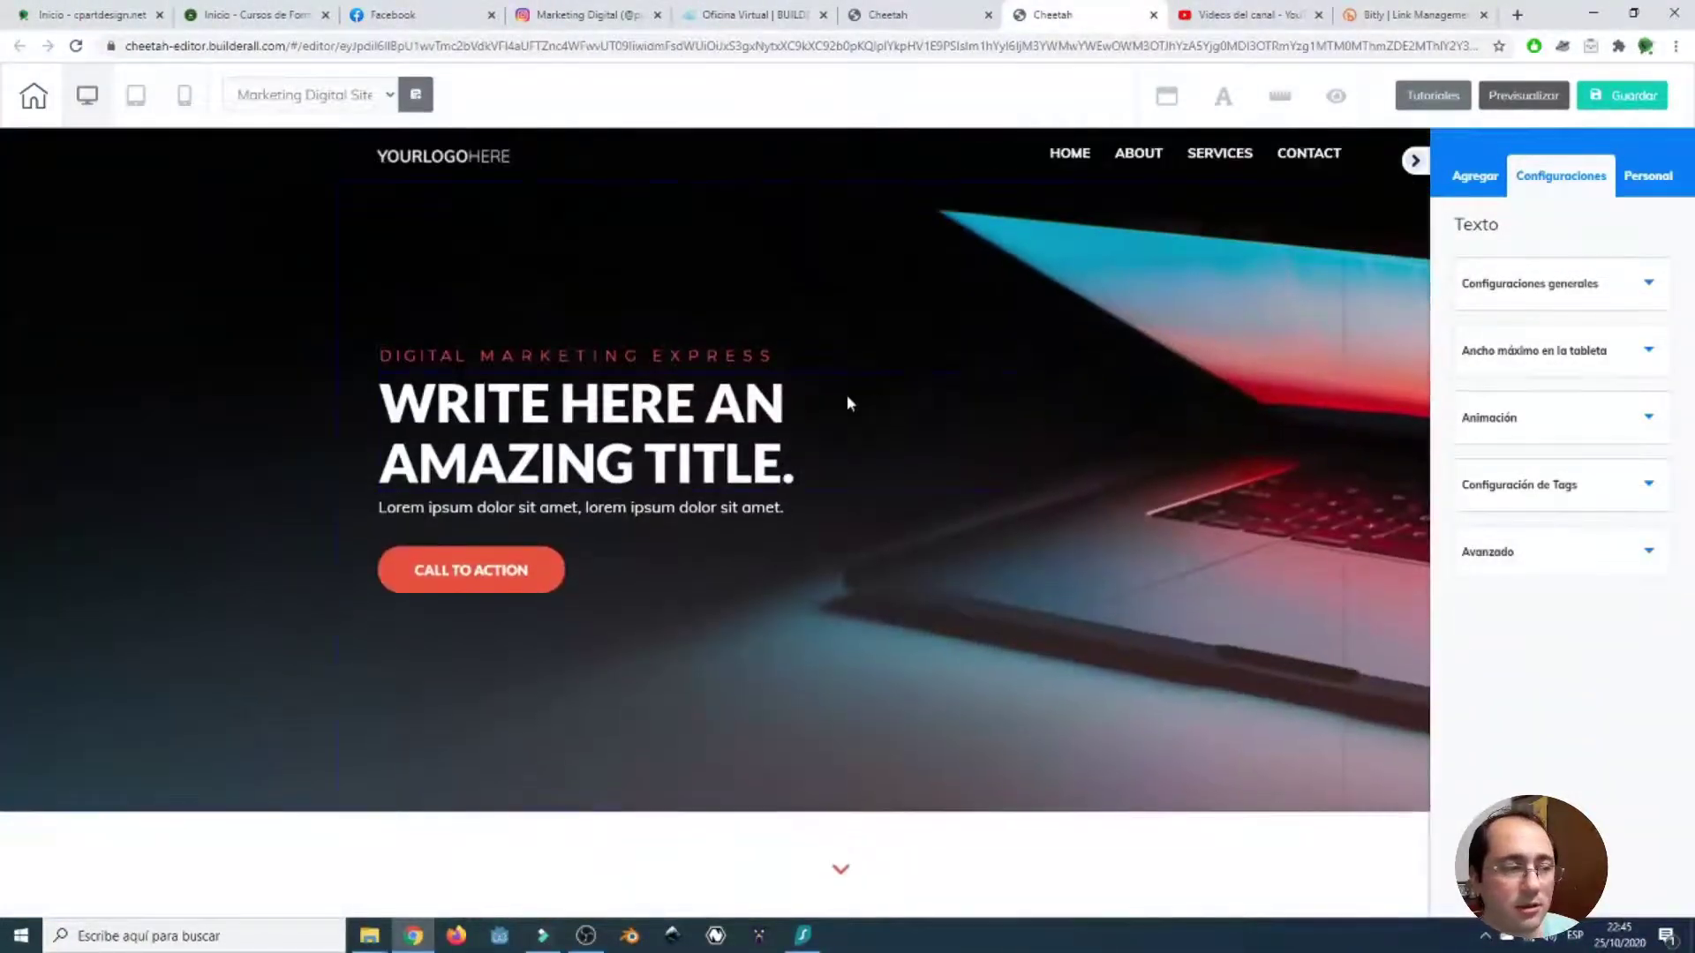
pyautogui.click(846, 404)
pyautogui.click(1211, 374)
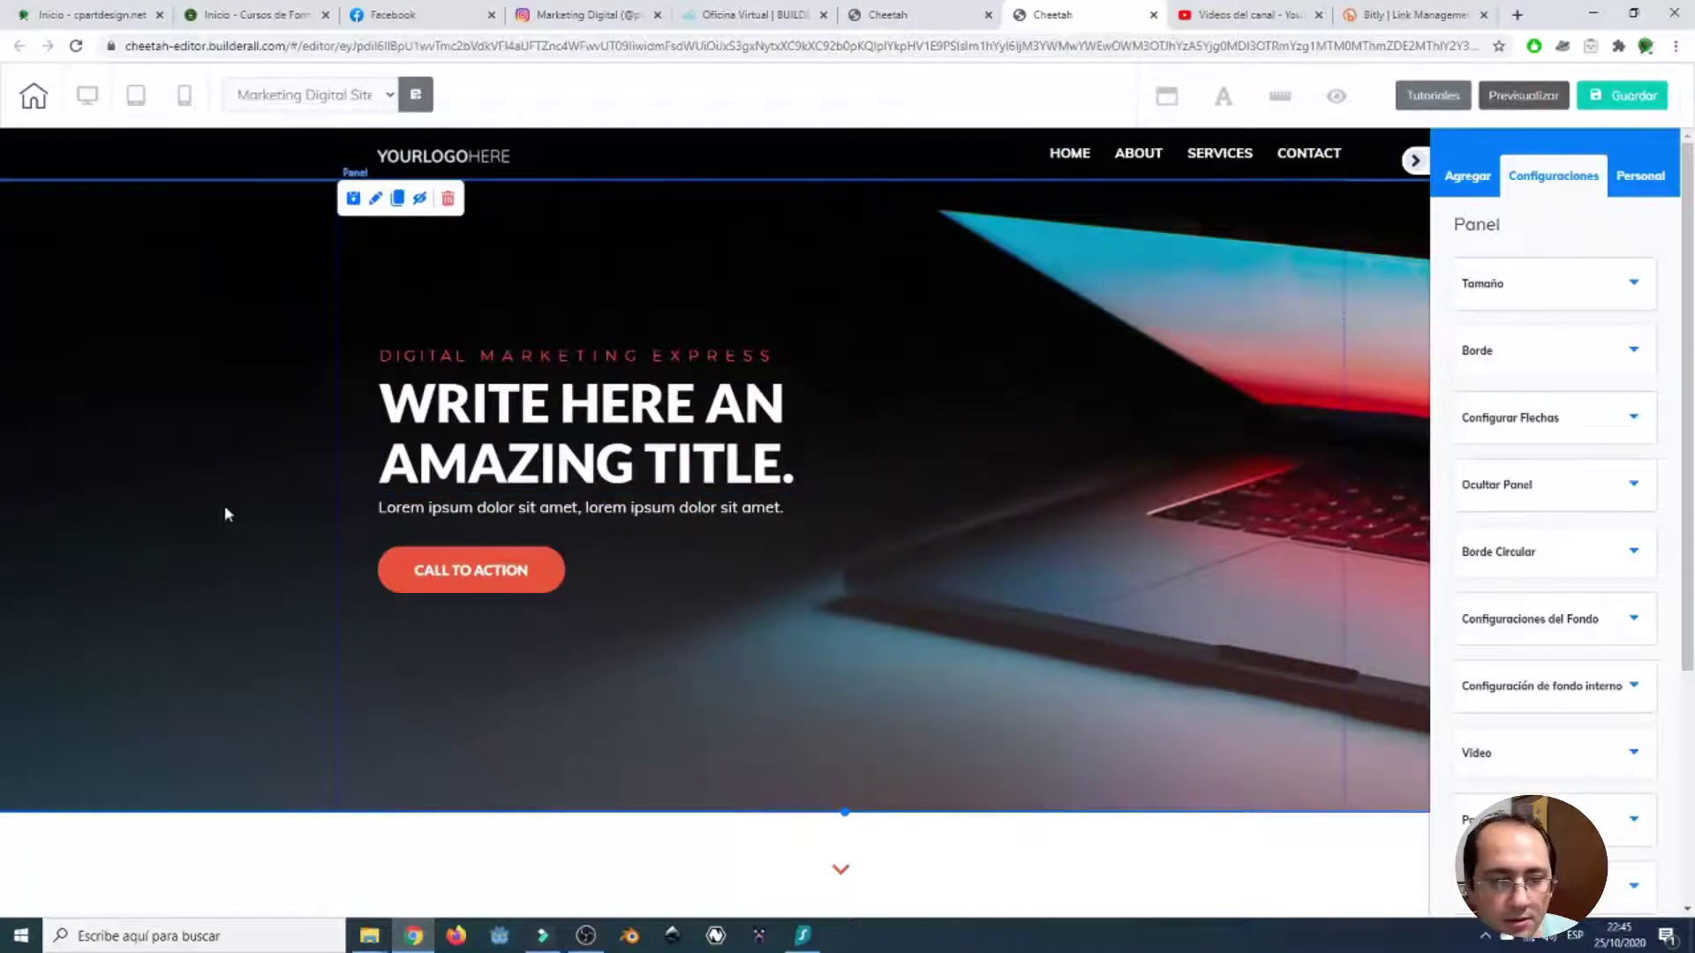
pyautogui.scroll(-5, 225, 508)
pyautogui.scroll(5, 283, 535)
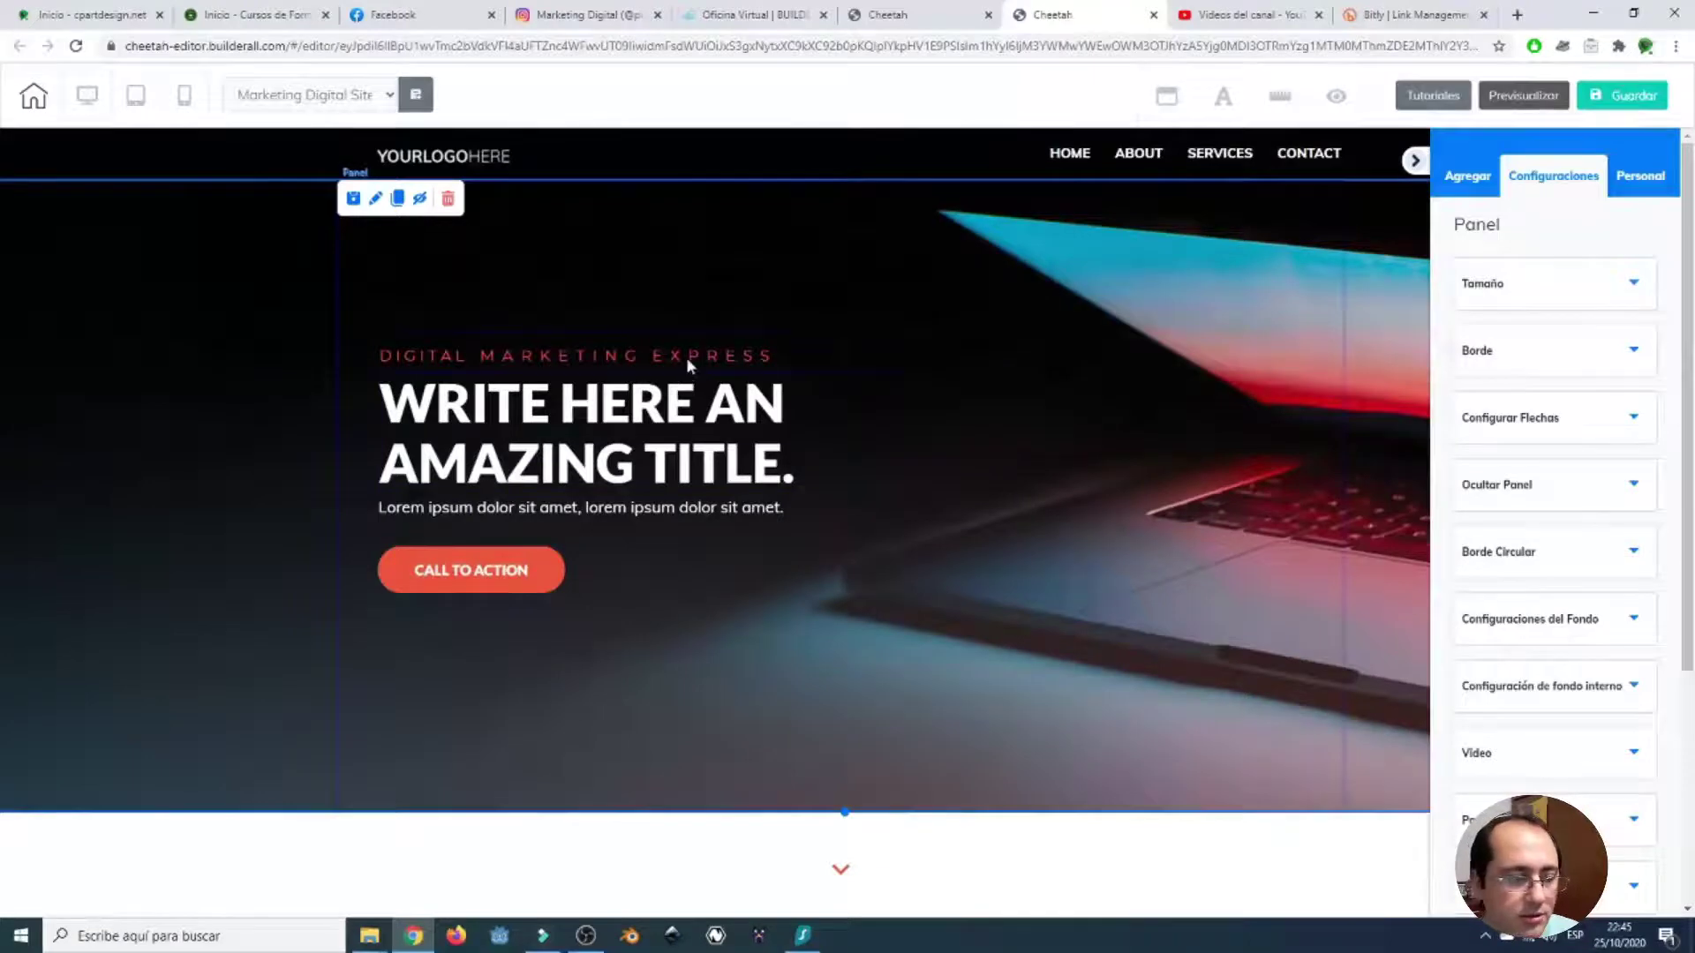
# - Select the "DIGITAL MARKETING EXPRESS" text and examine its general, animation, tag and advanced settings
pyautogui.click(805, 361)
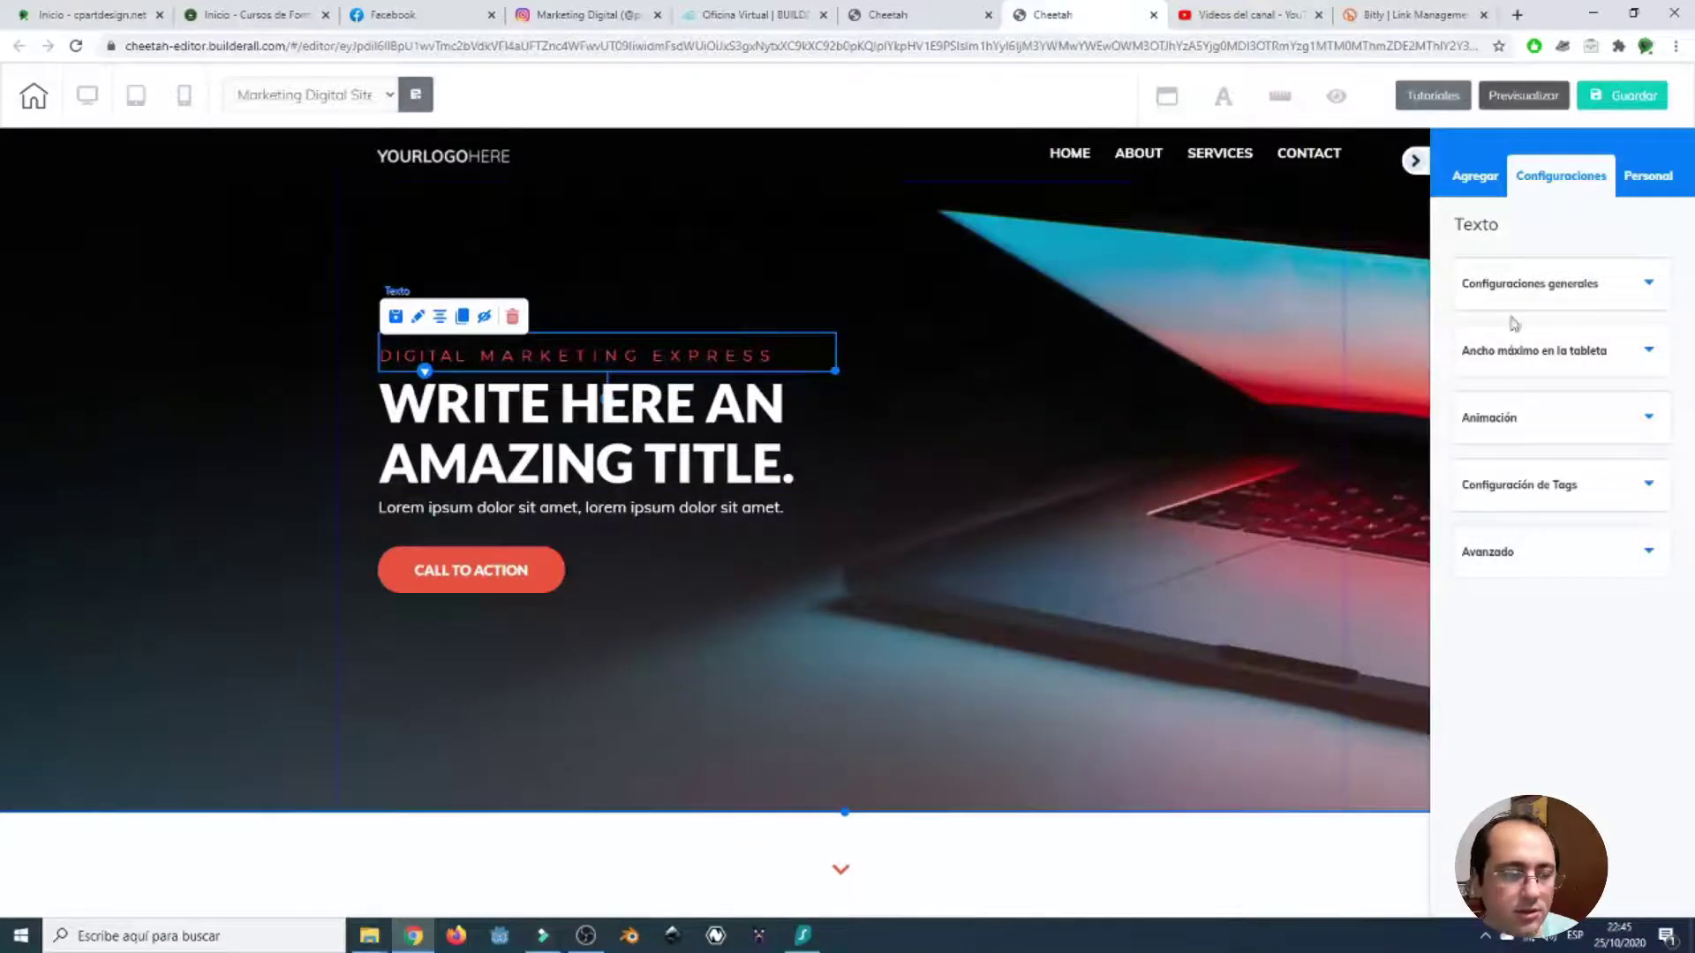
pyautogui.click(678, 379)
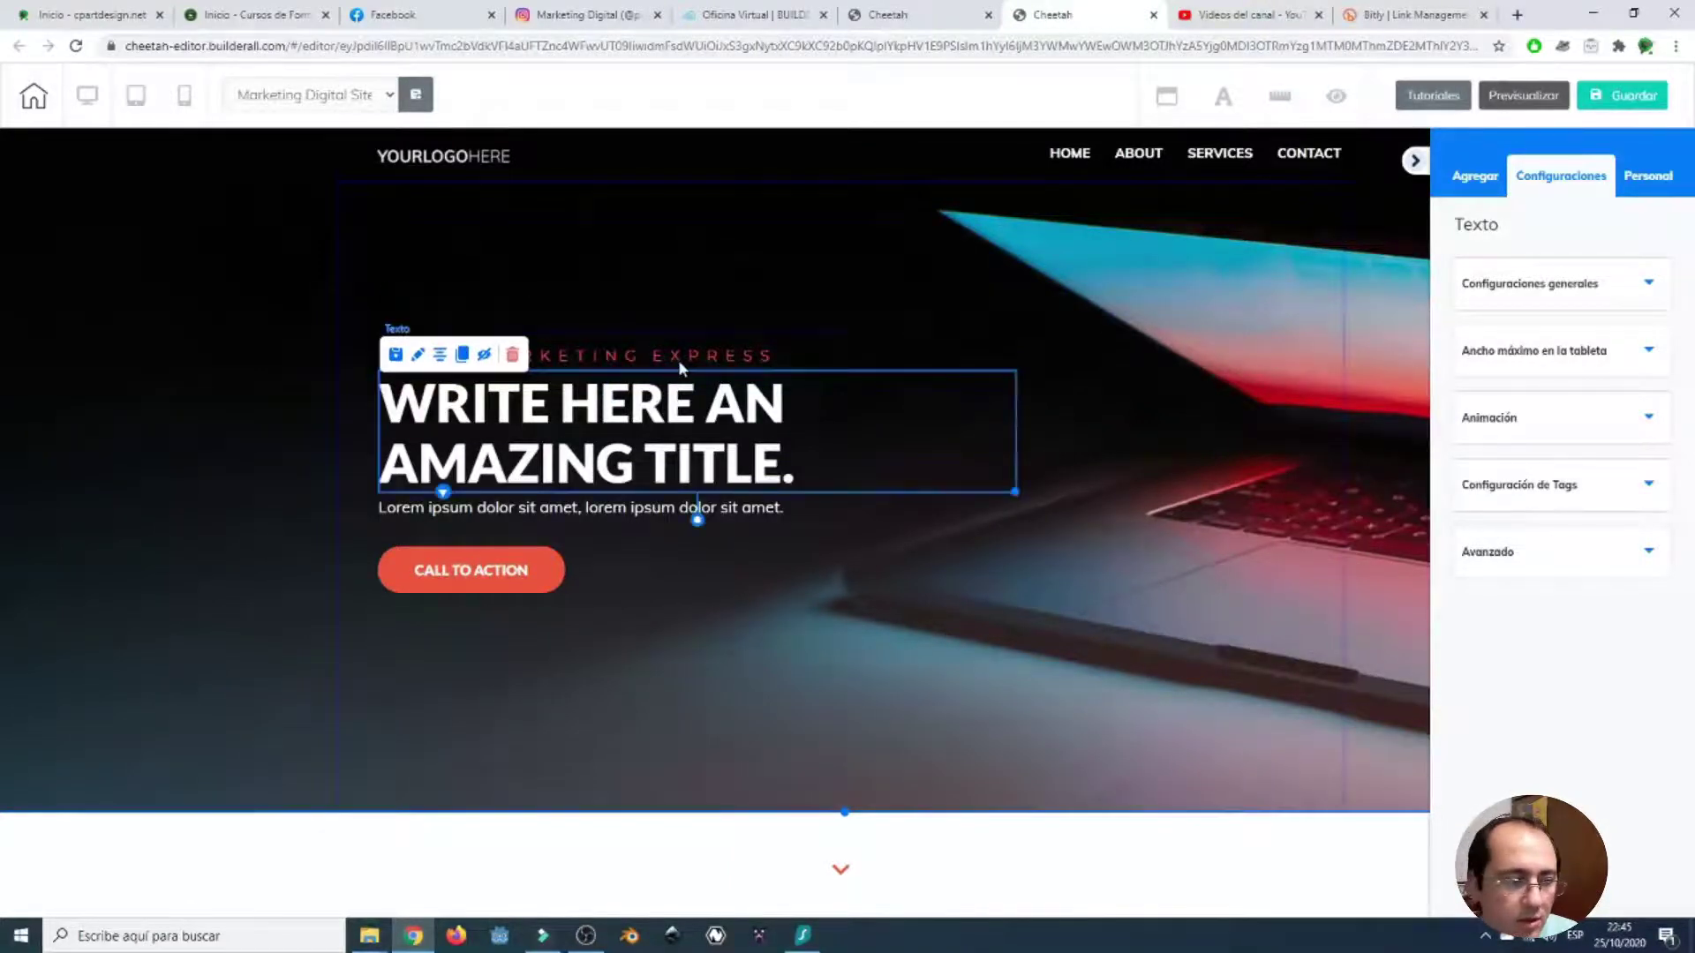
pyautogui.click(678, 358)
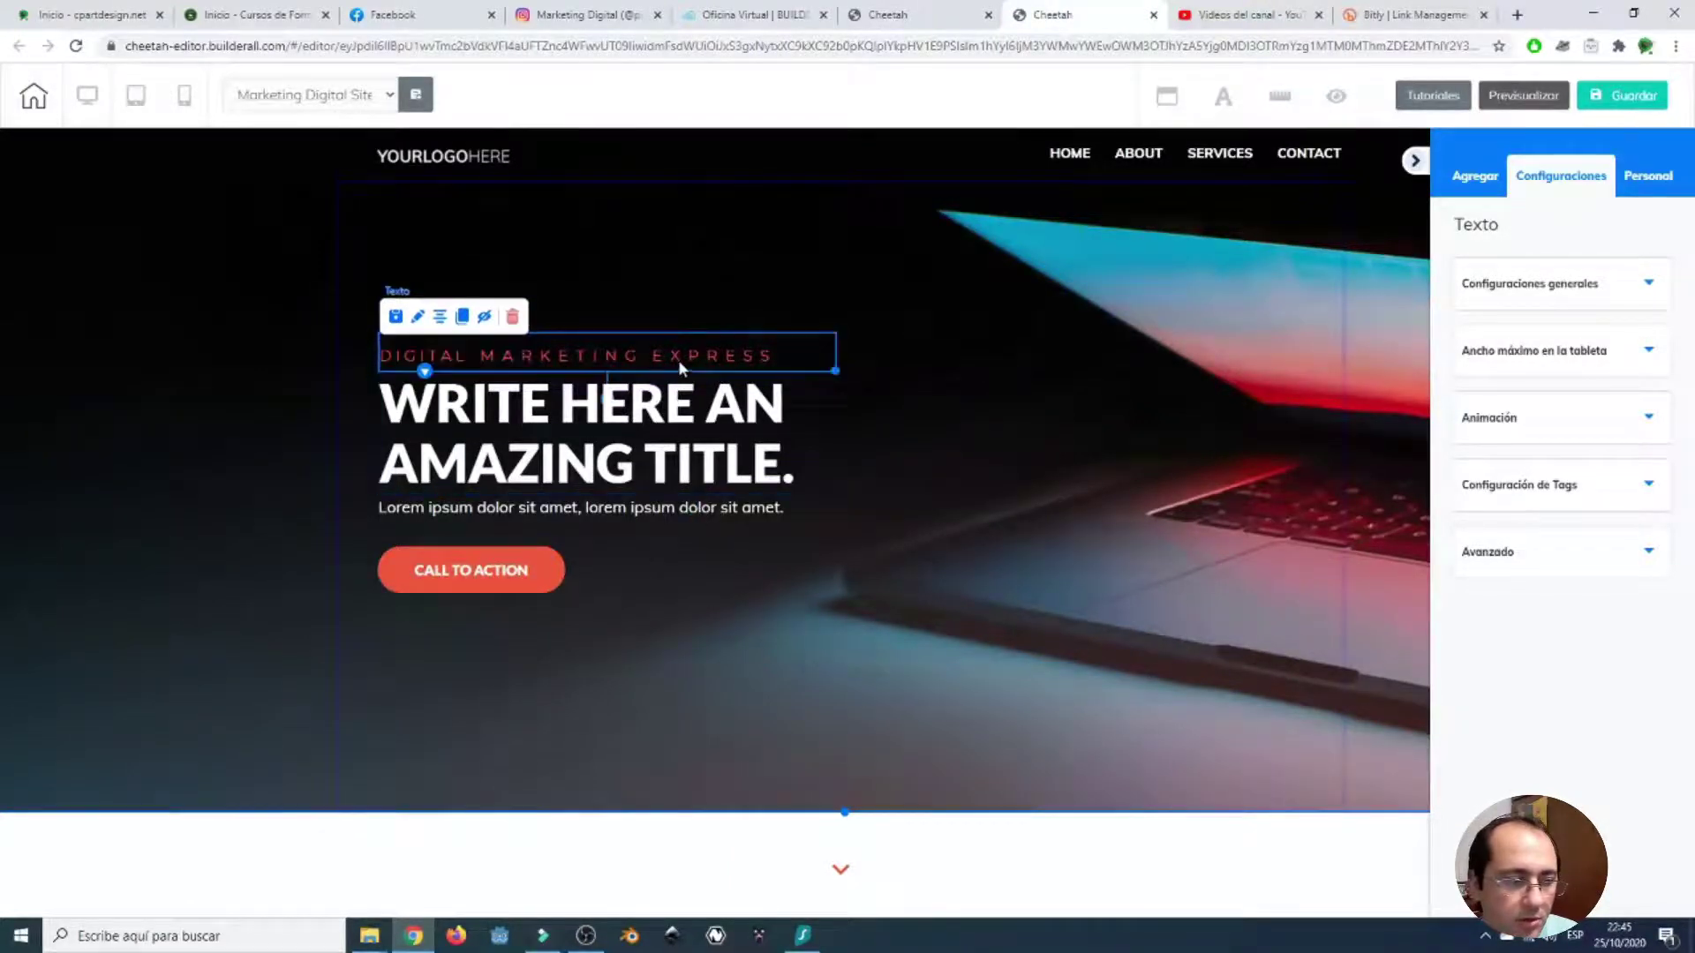
pyautogui.click(1536, 294)
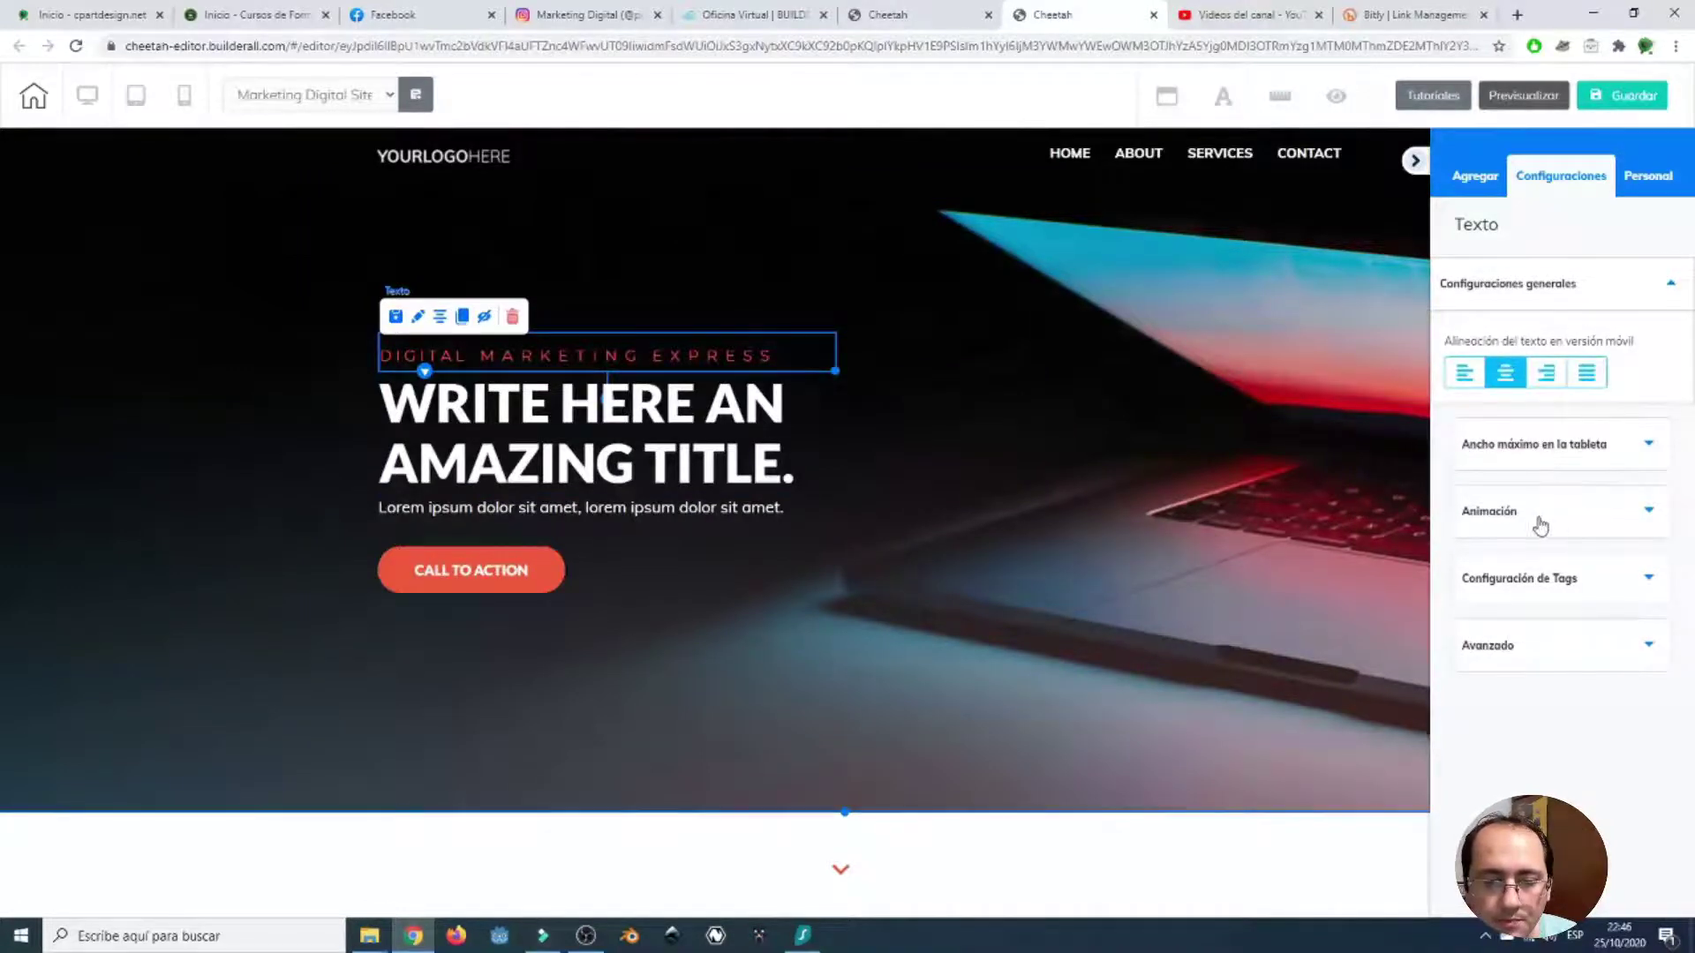
pyautogui.click(1594, 524)
pyautogui.scroll(-3, 1577, 586)
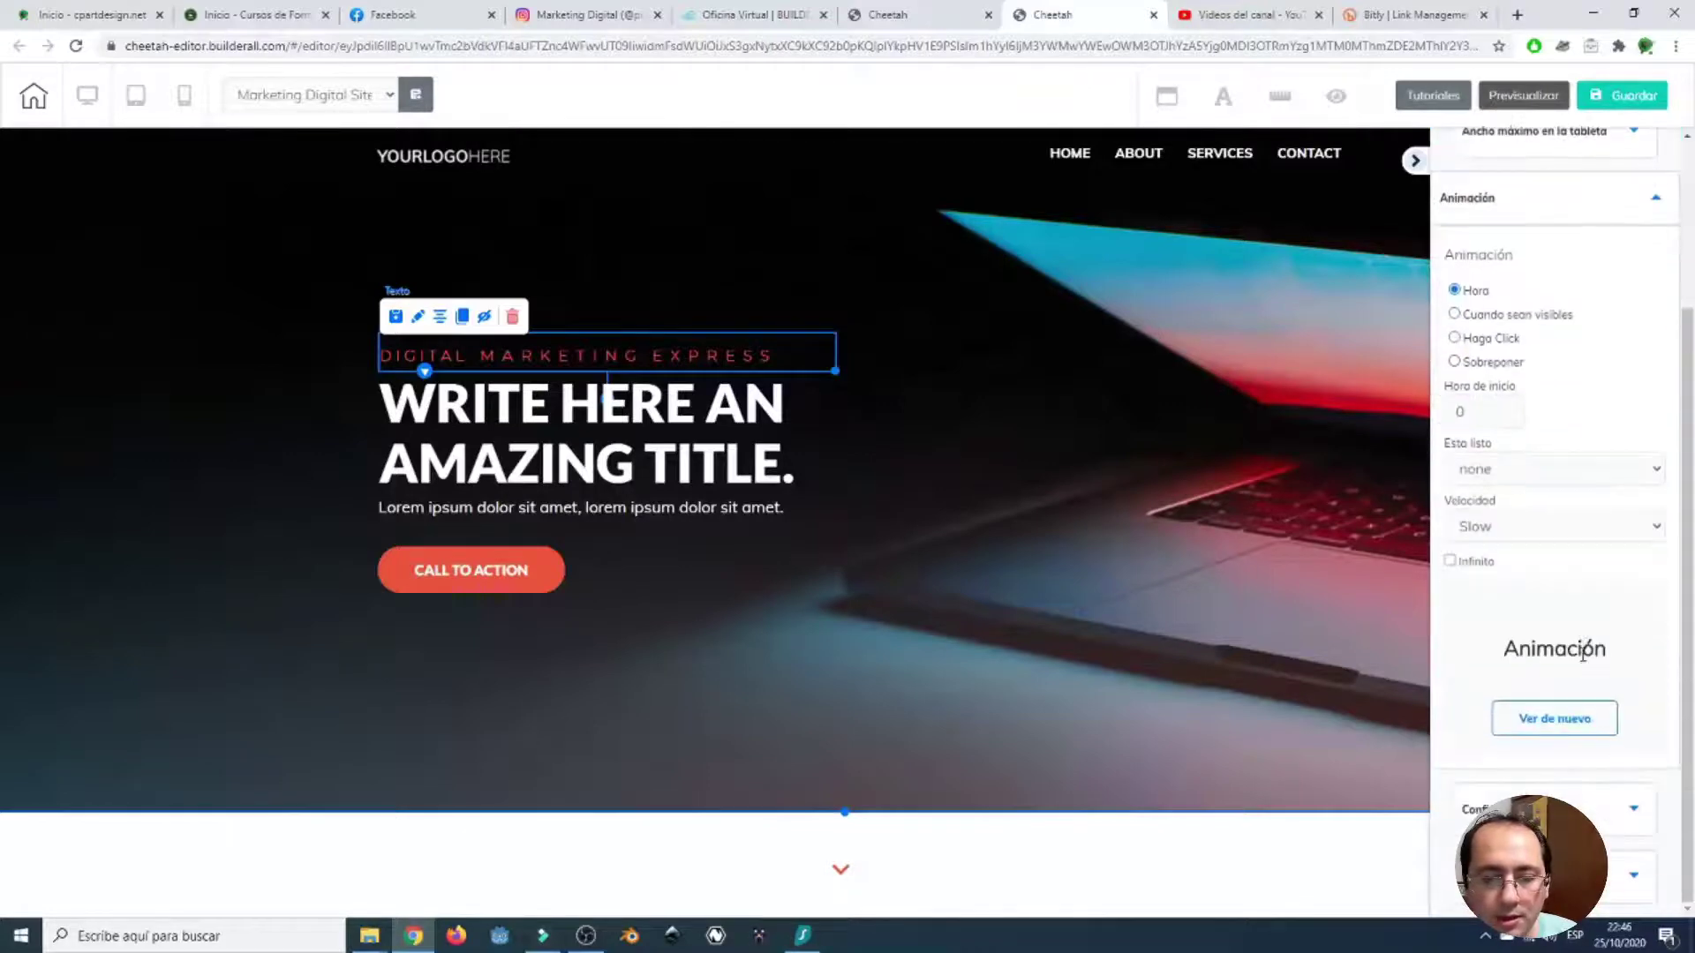
pyautogui.click(1563, 716)
pyautogui.scroll(2, 1563, 717)
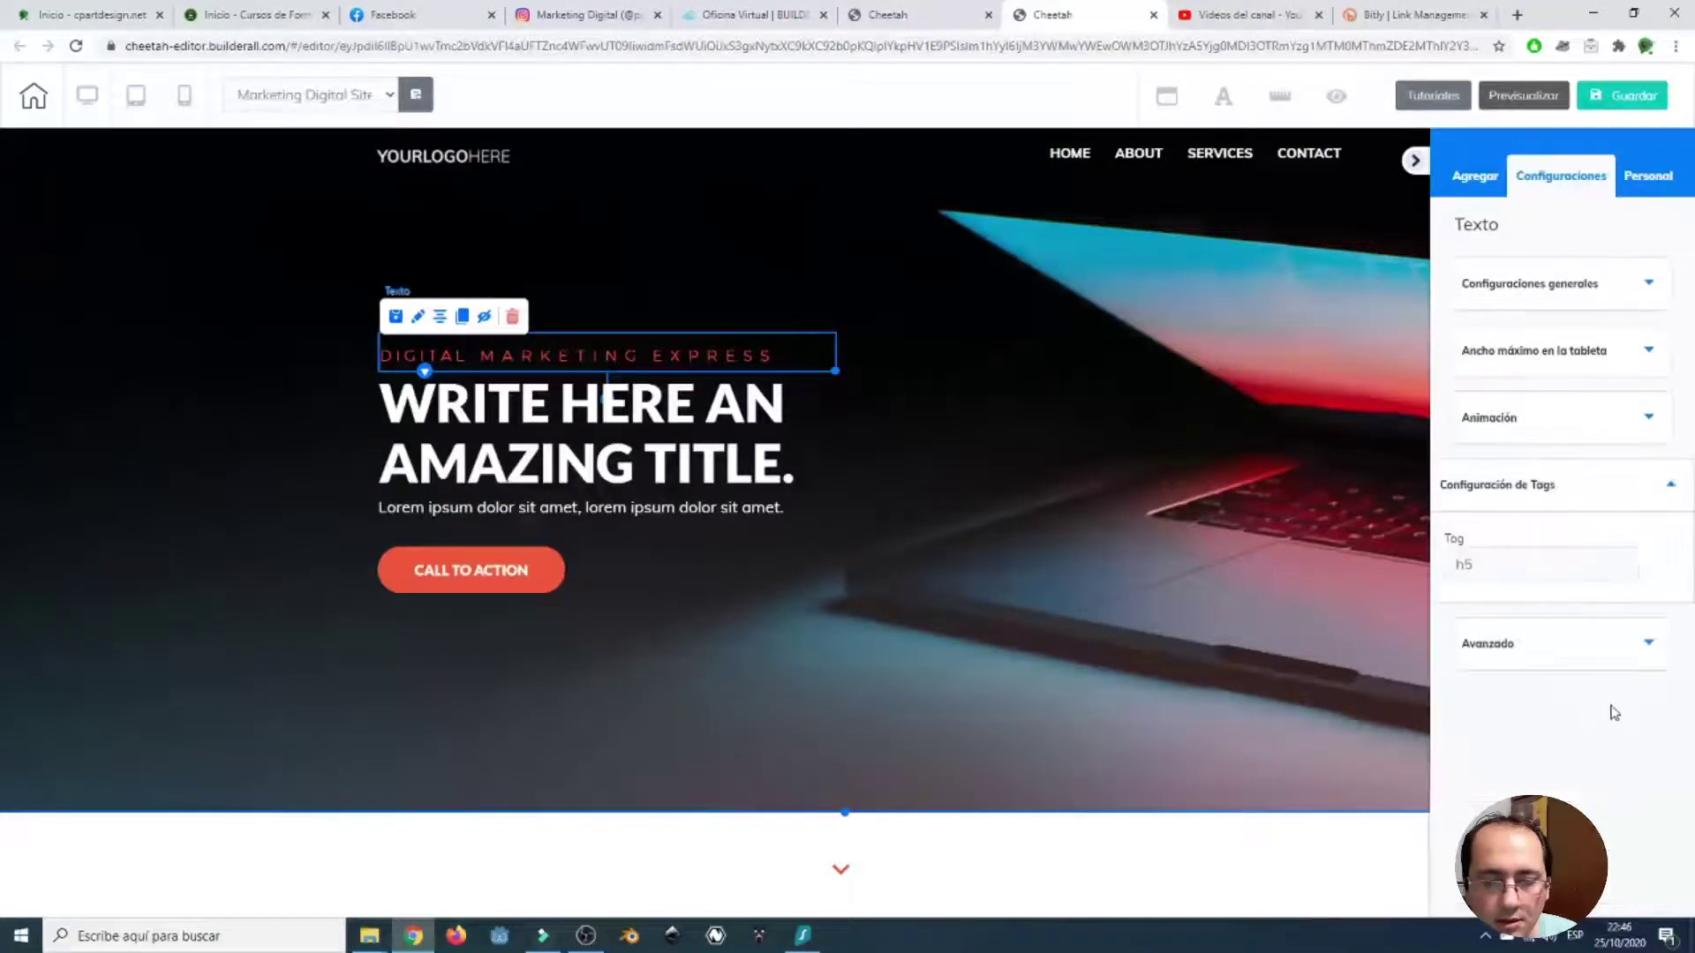
pyautogui.click(1536, 645)
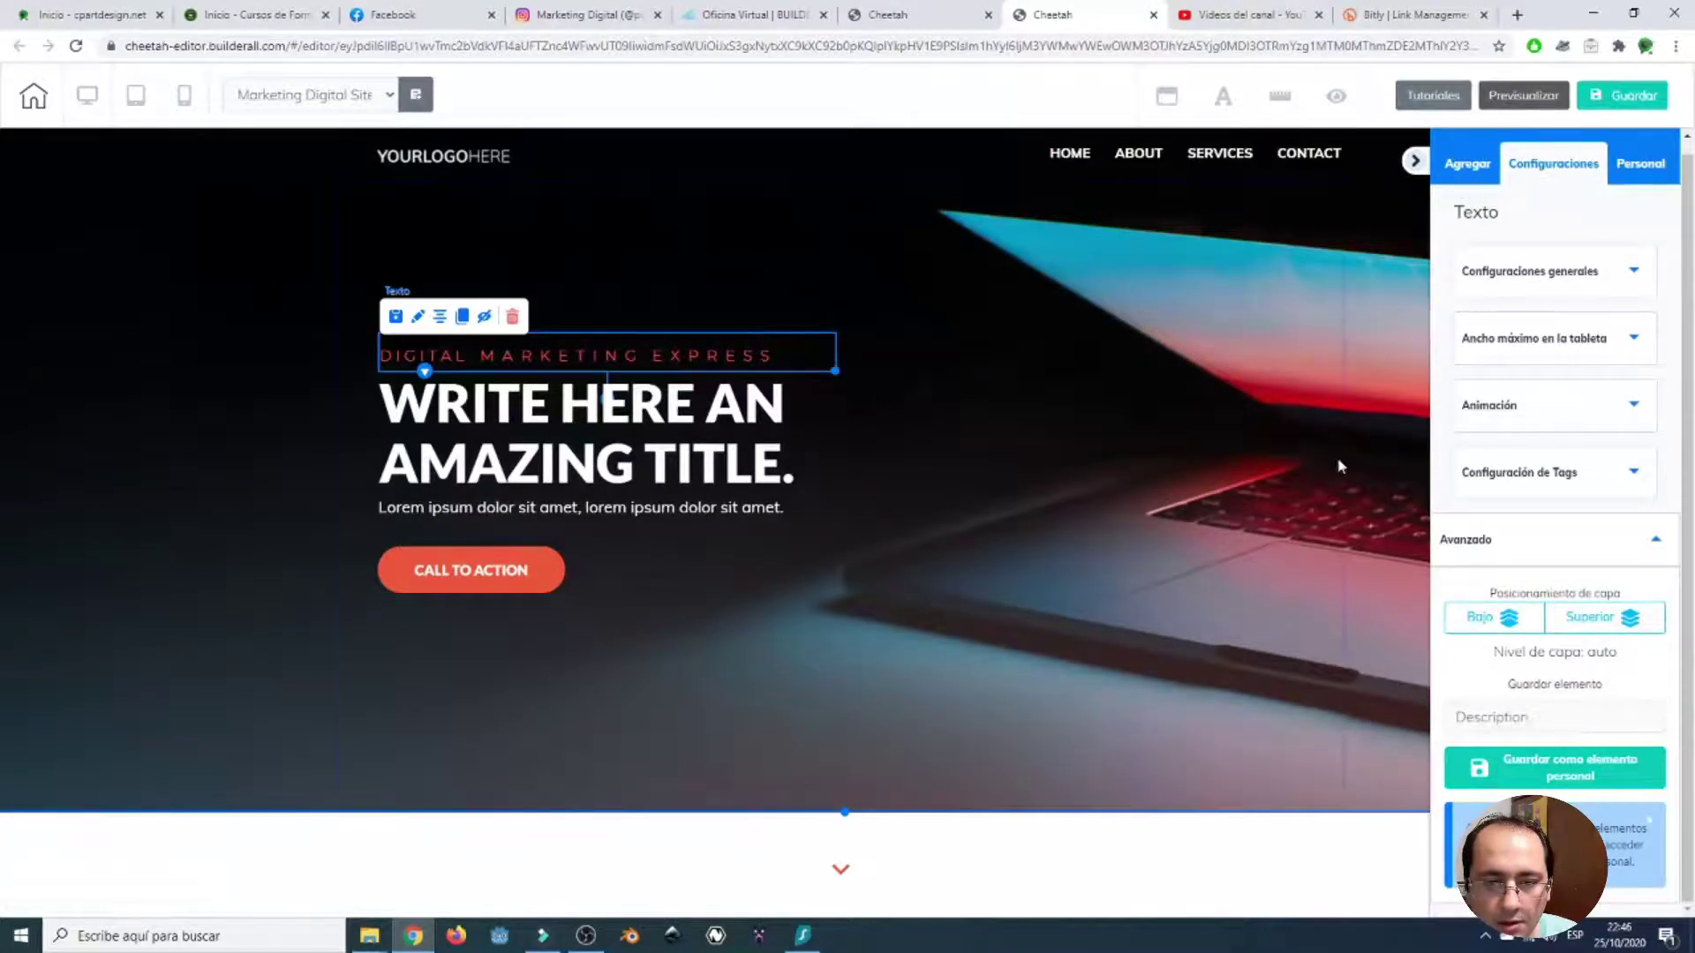
# - Open the options for adding content and compare the available elements with the ready-made panels
pyautogui.scroll(-5, 1093, 537)
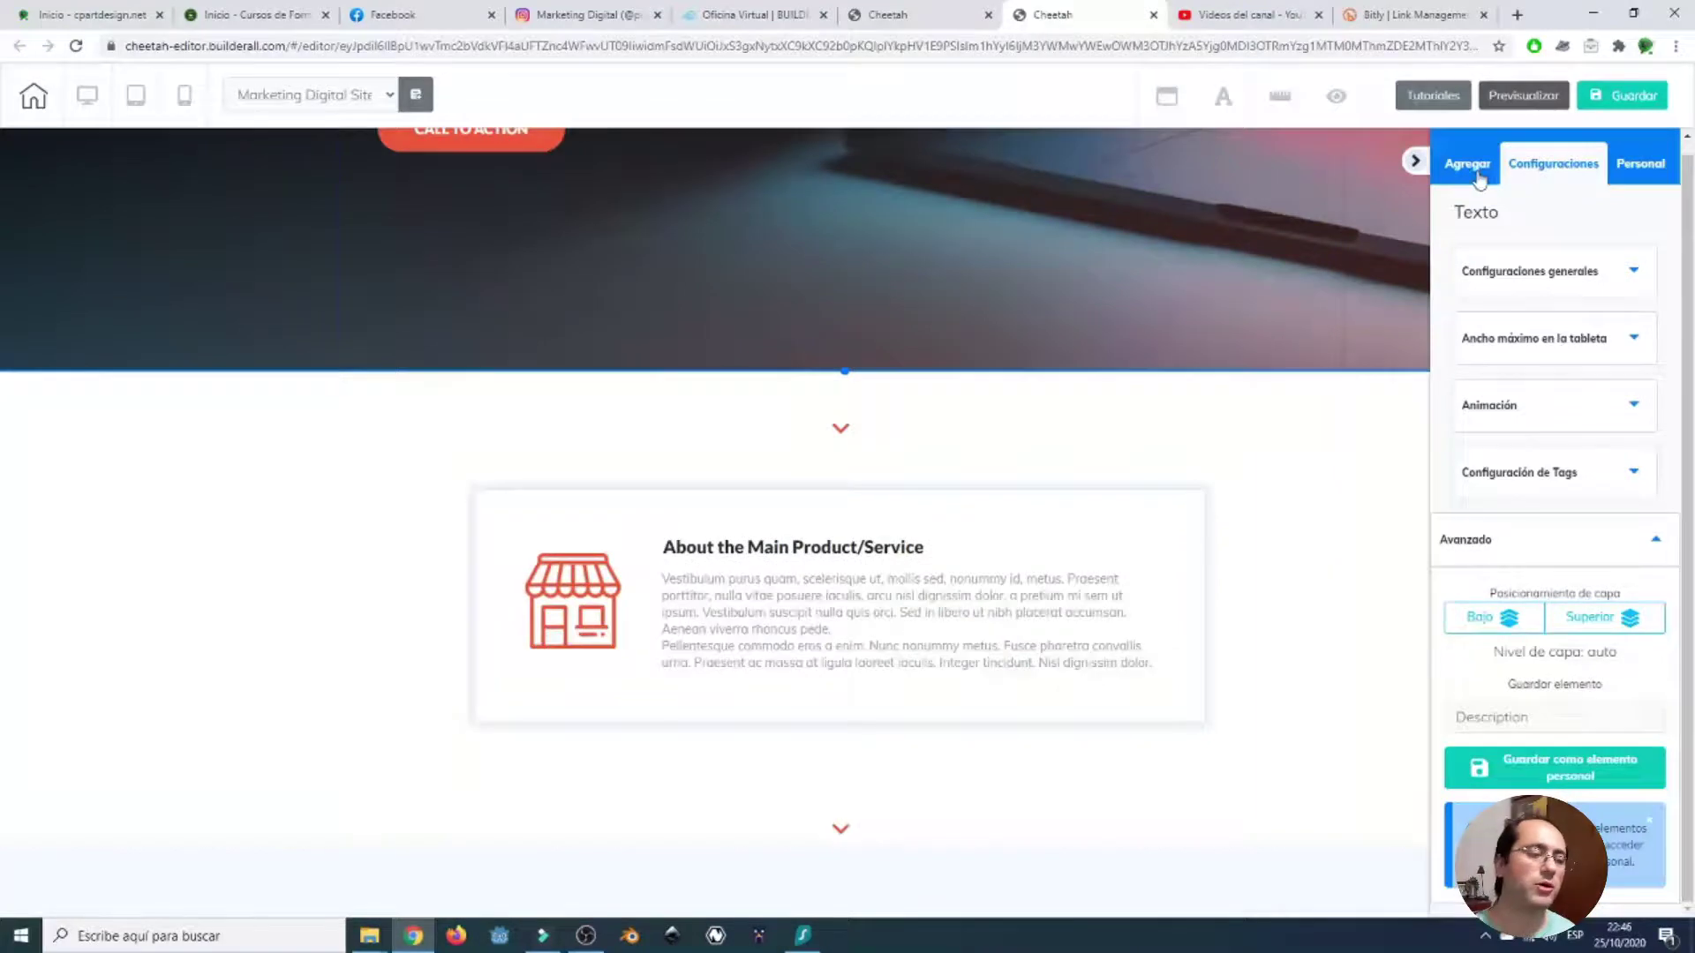
pyautogui.click(1472, 167)
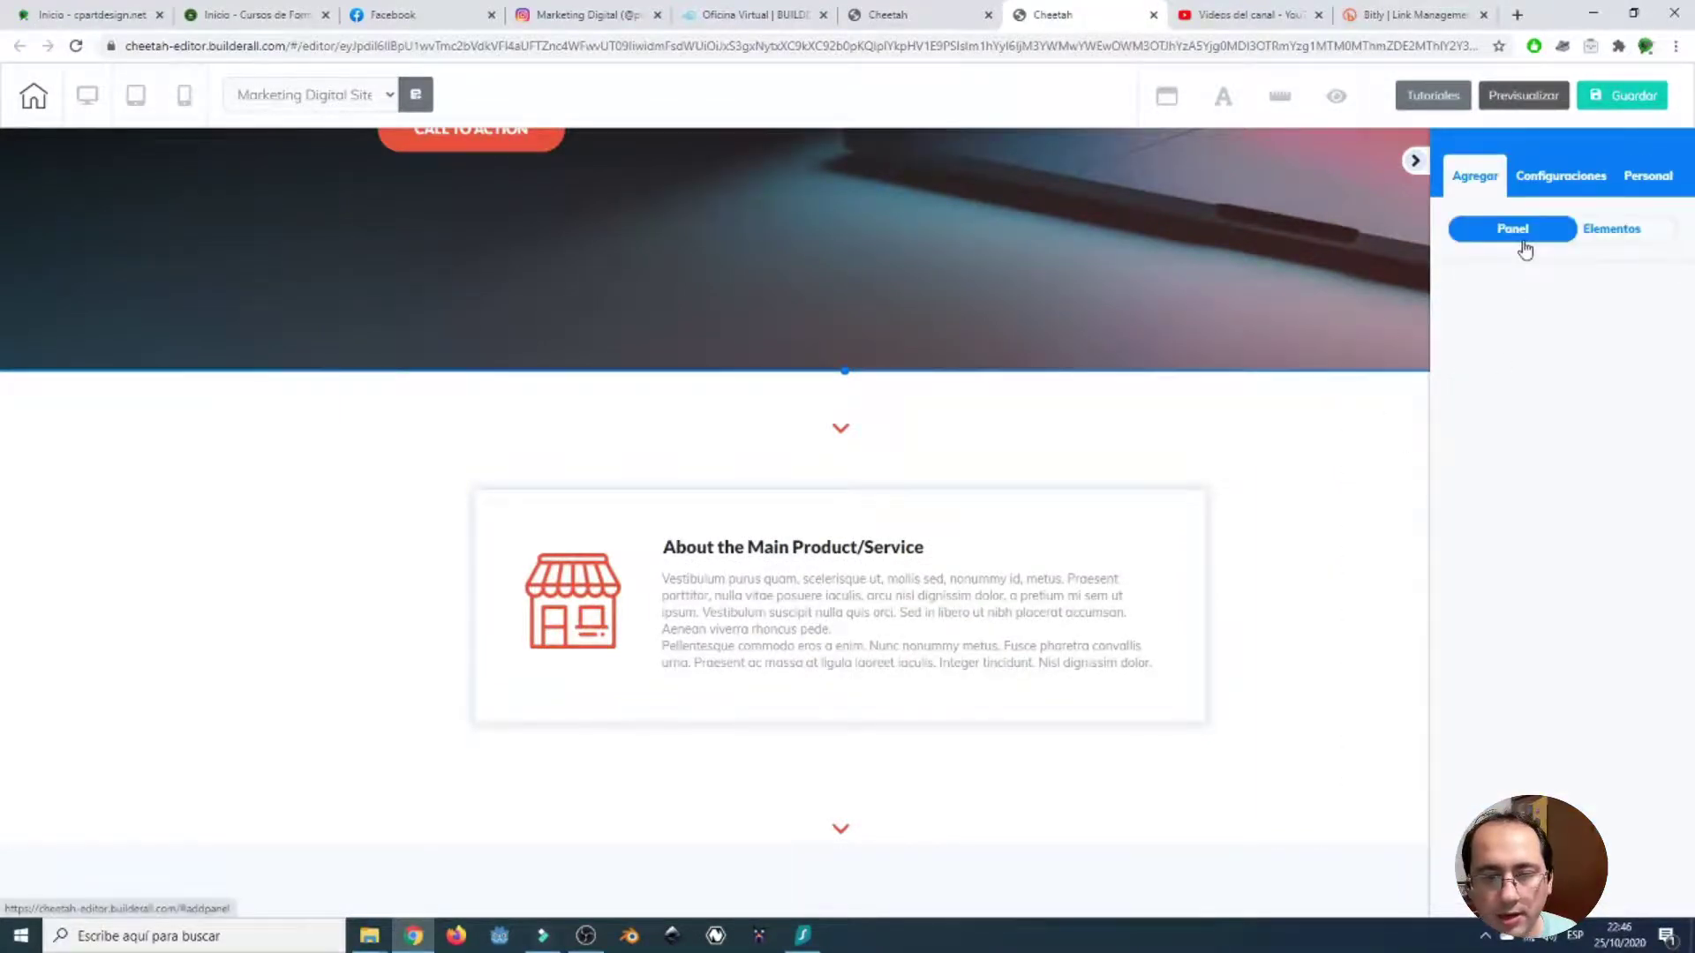
pyautogui.click(1523, 241)
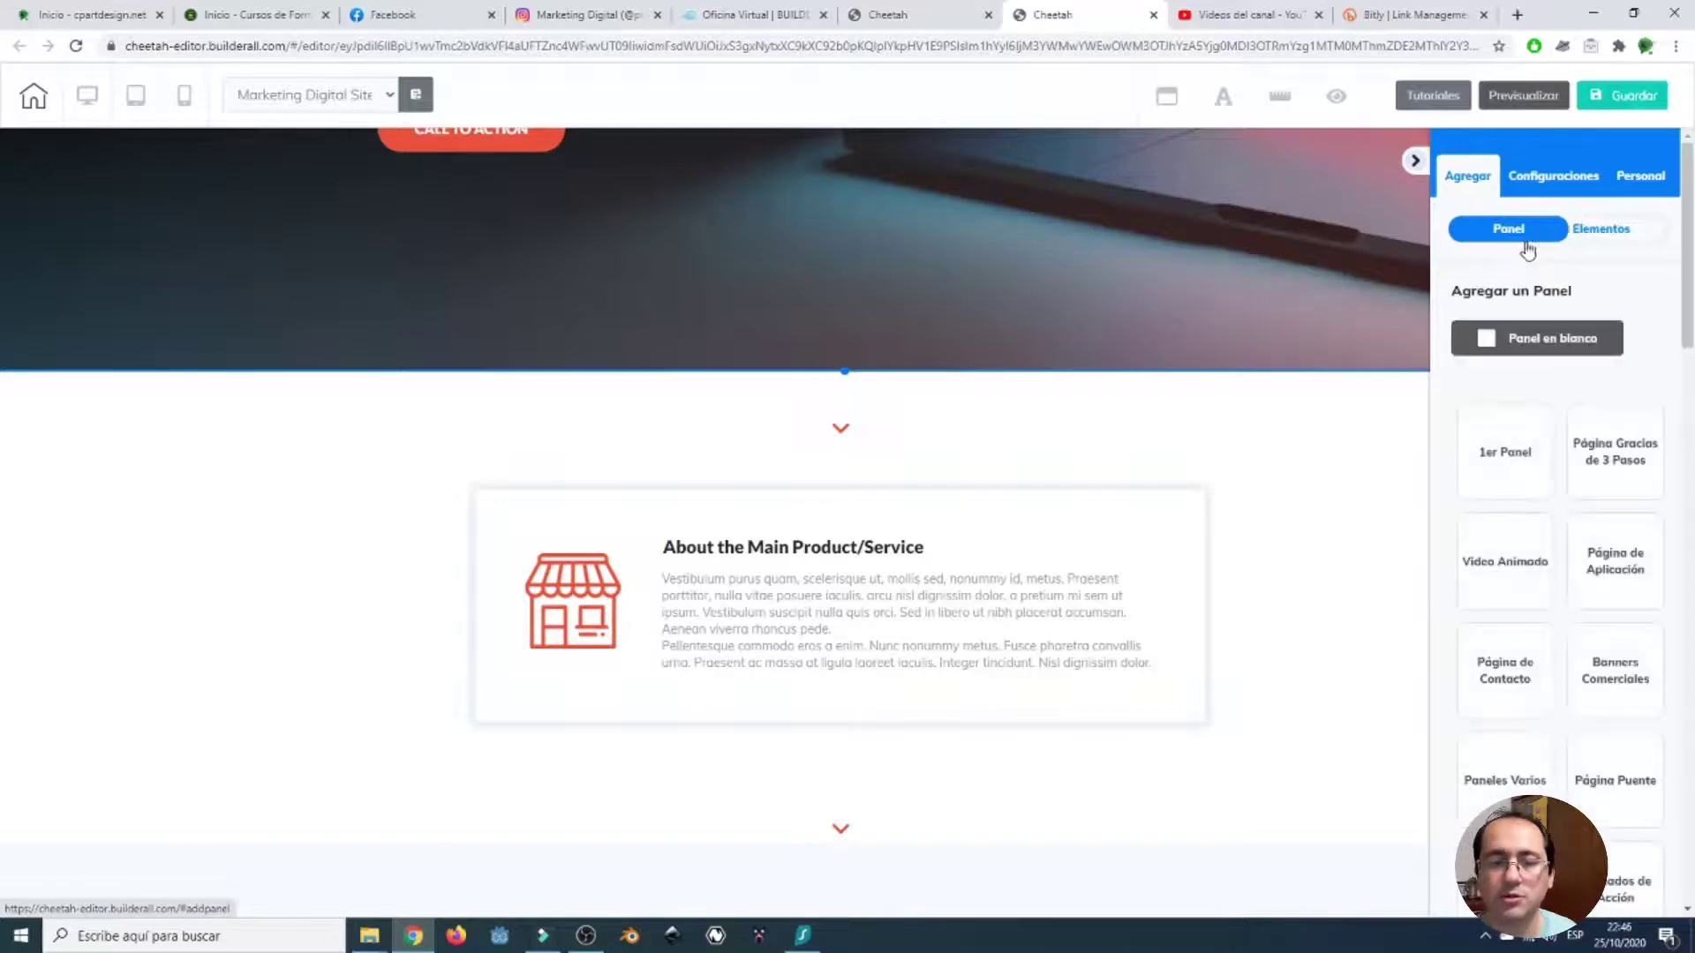
pyautogui.click(1599, 231)
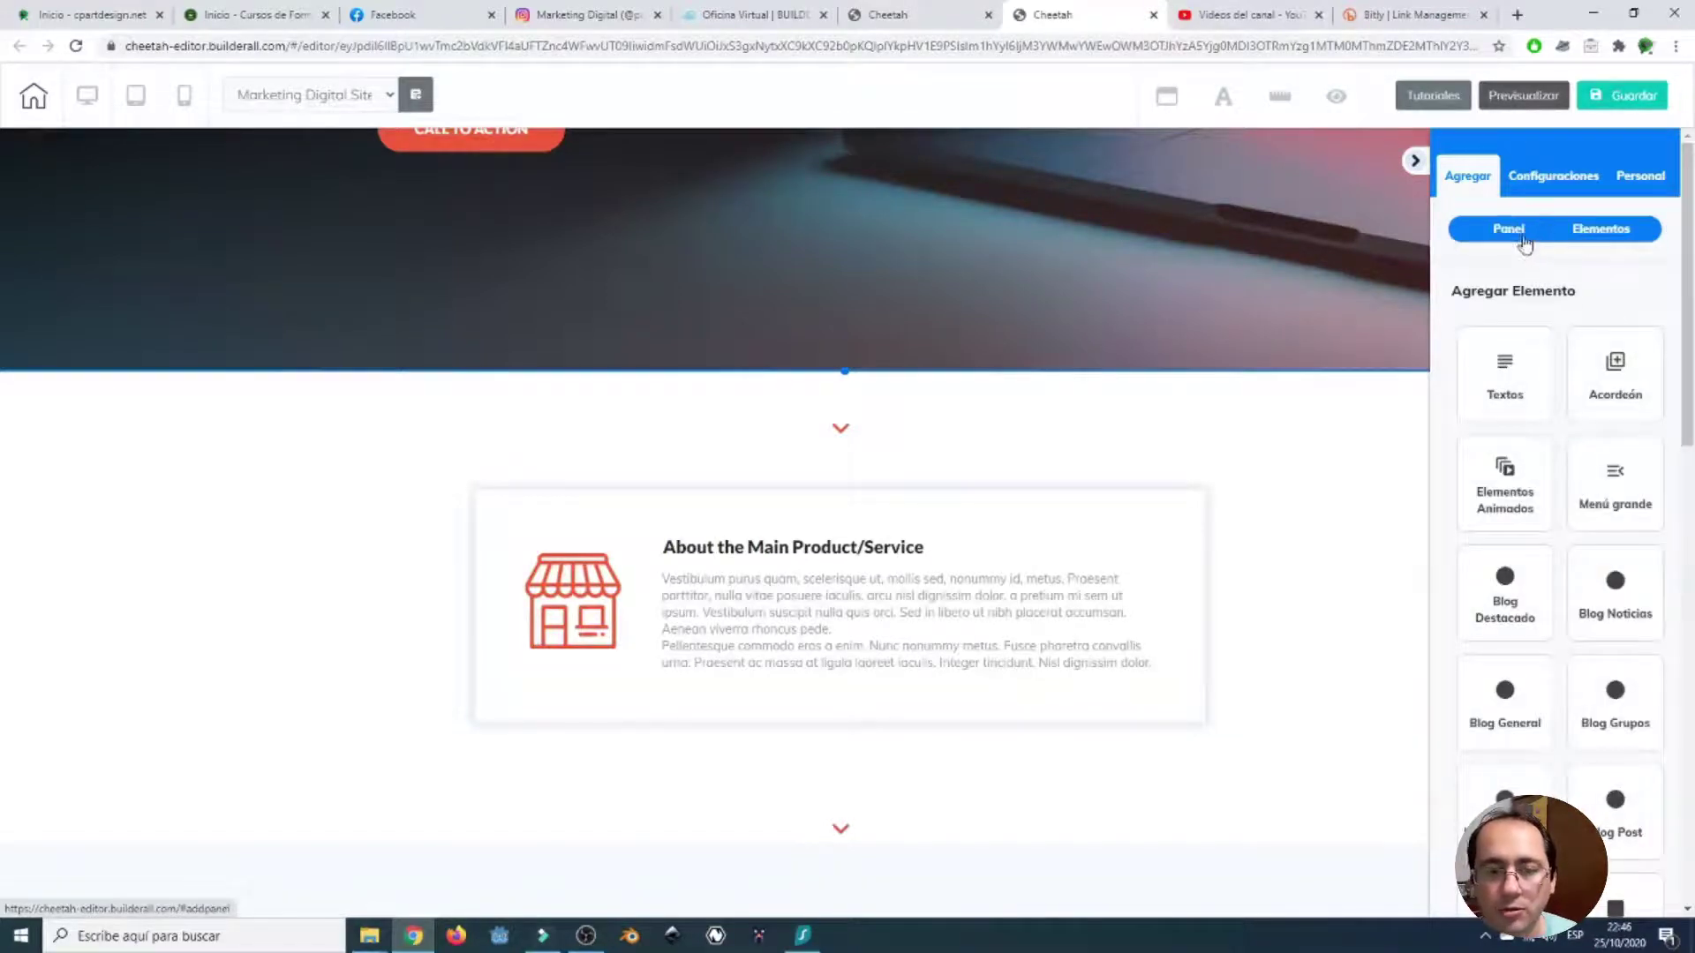
pyautogui.click(1520, 234)
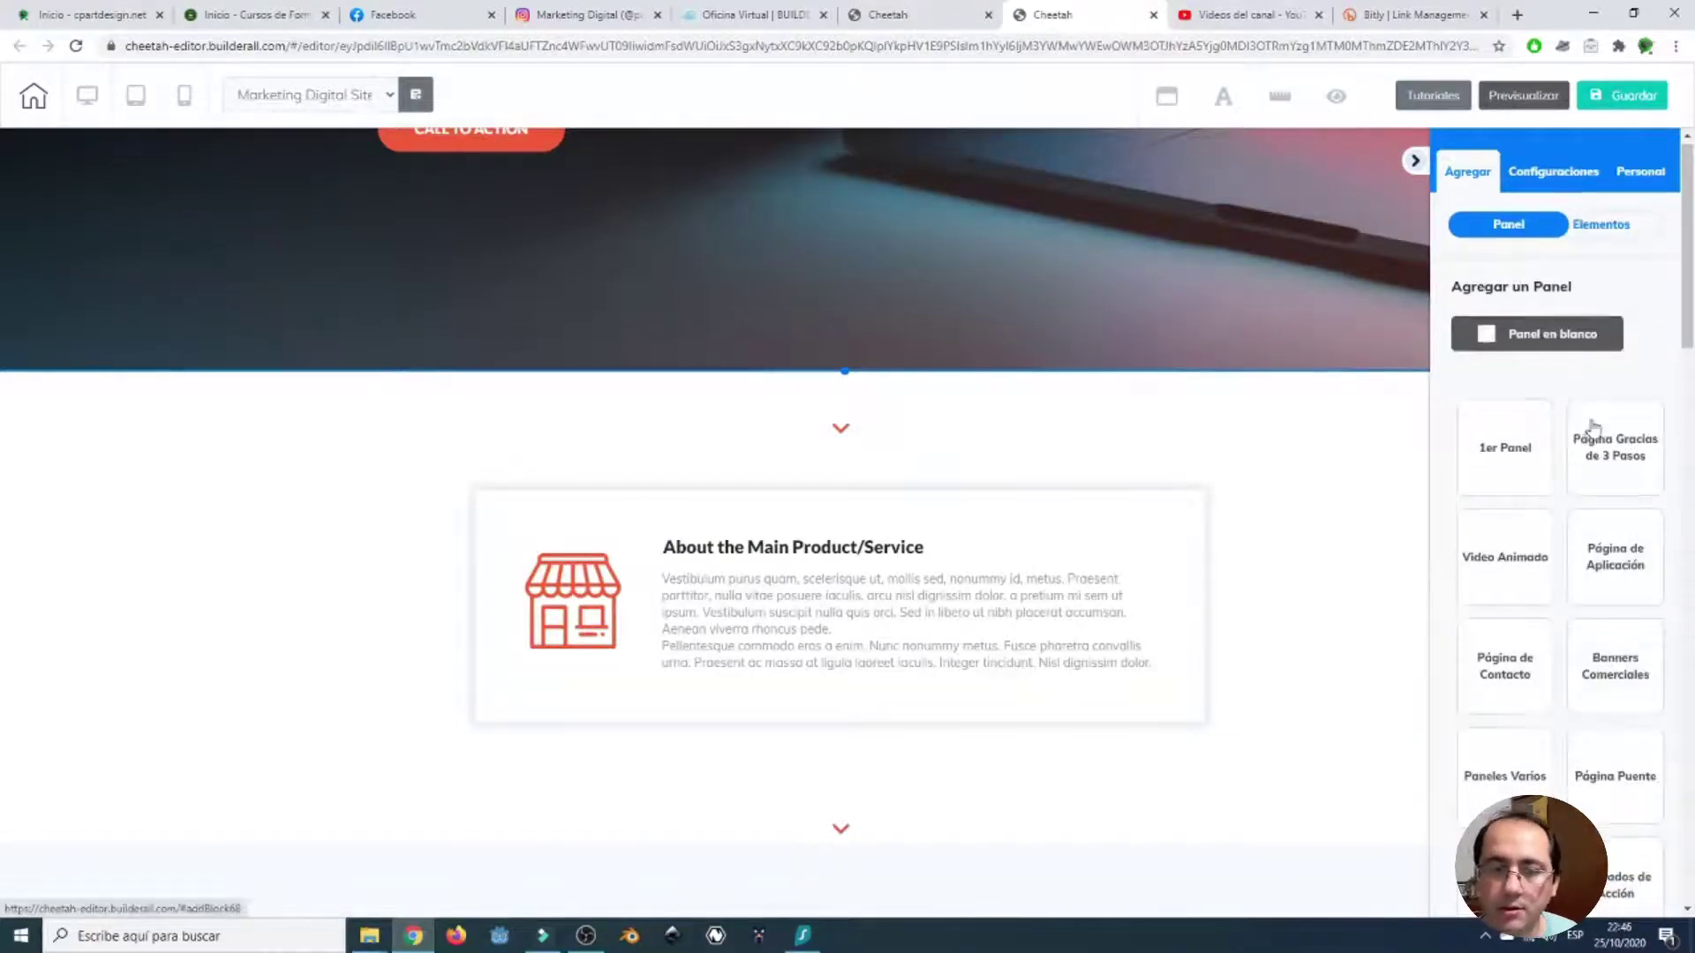
# - Examine the ready-made panel categories, from 1er Panel and Video Animado down to the F.A.Q and footer categories
pyautogui.scroll(-1, 1593, 428)
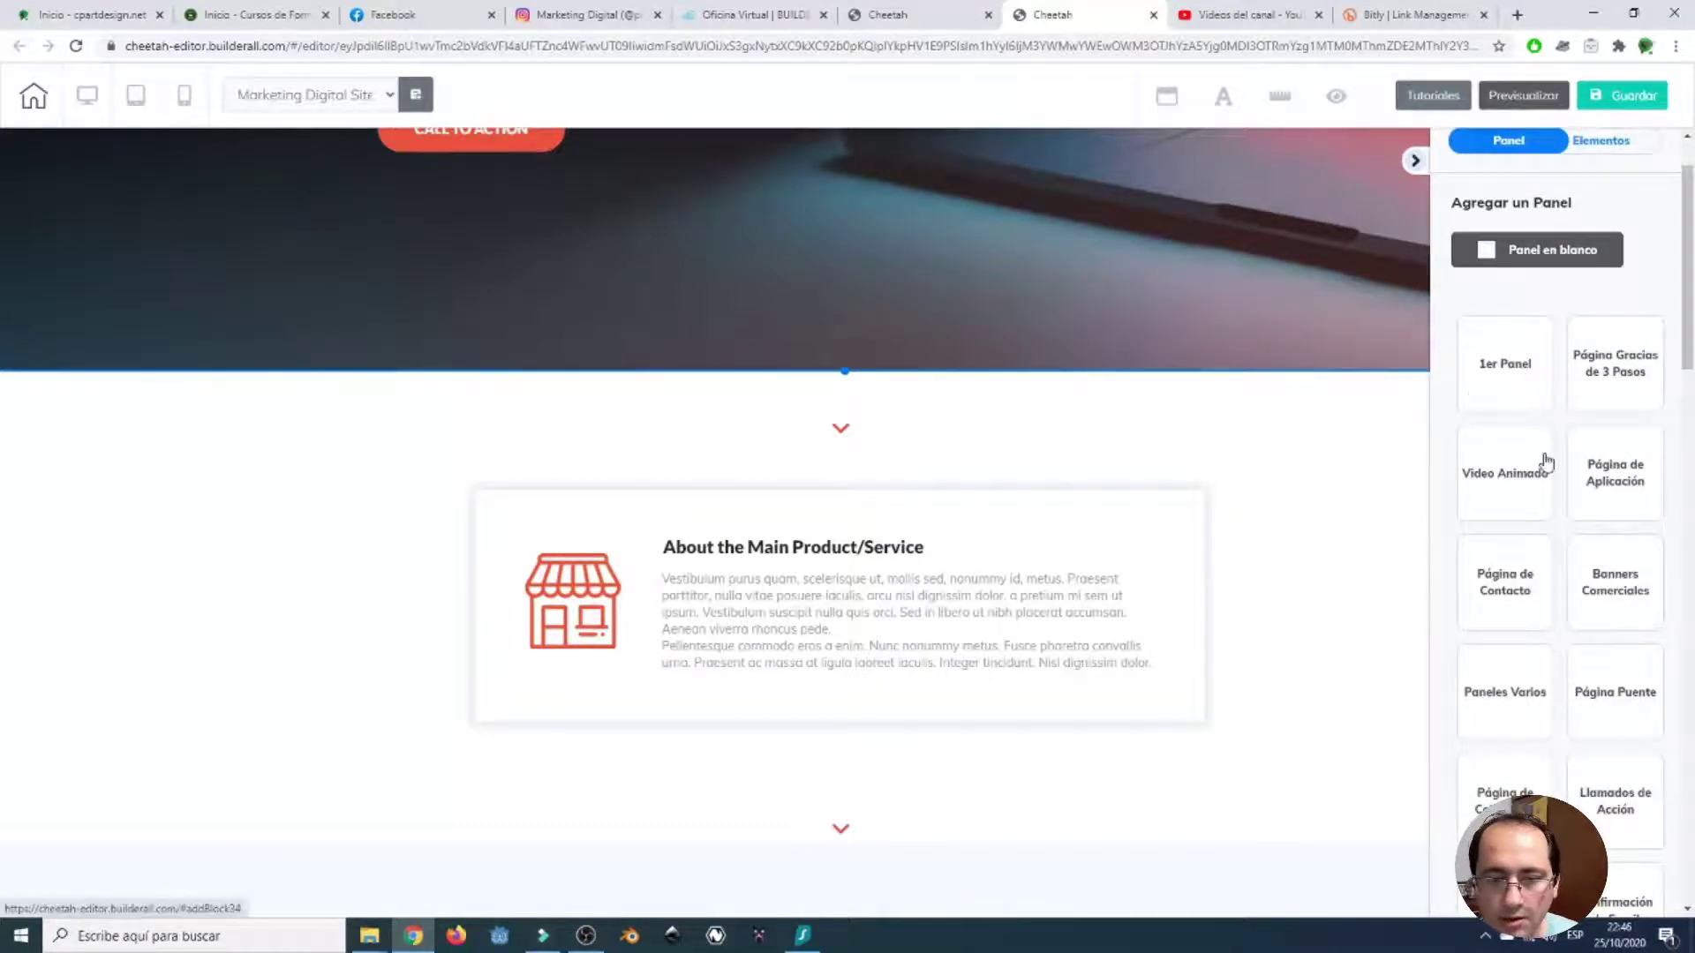
pyautogui.scroll(-2, 1584, 380)
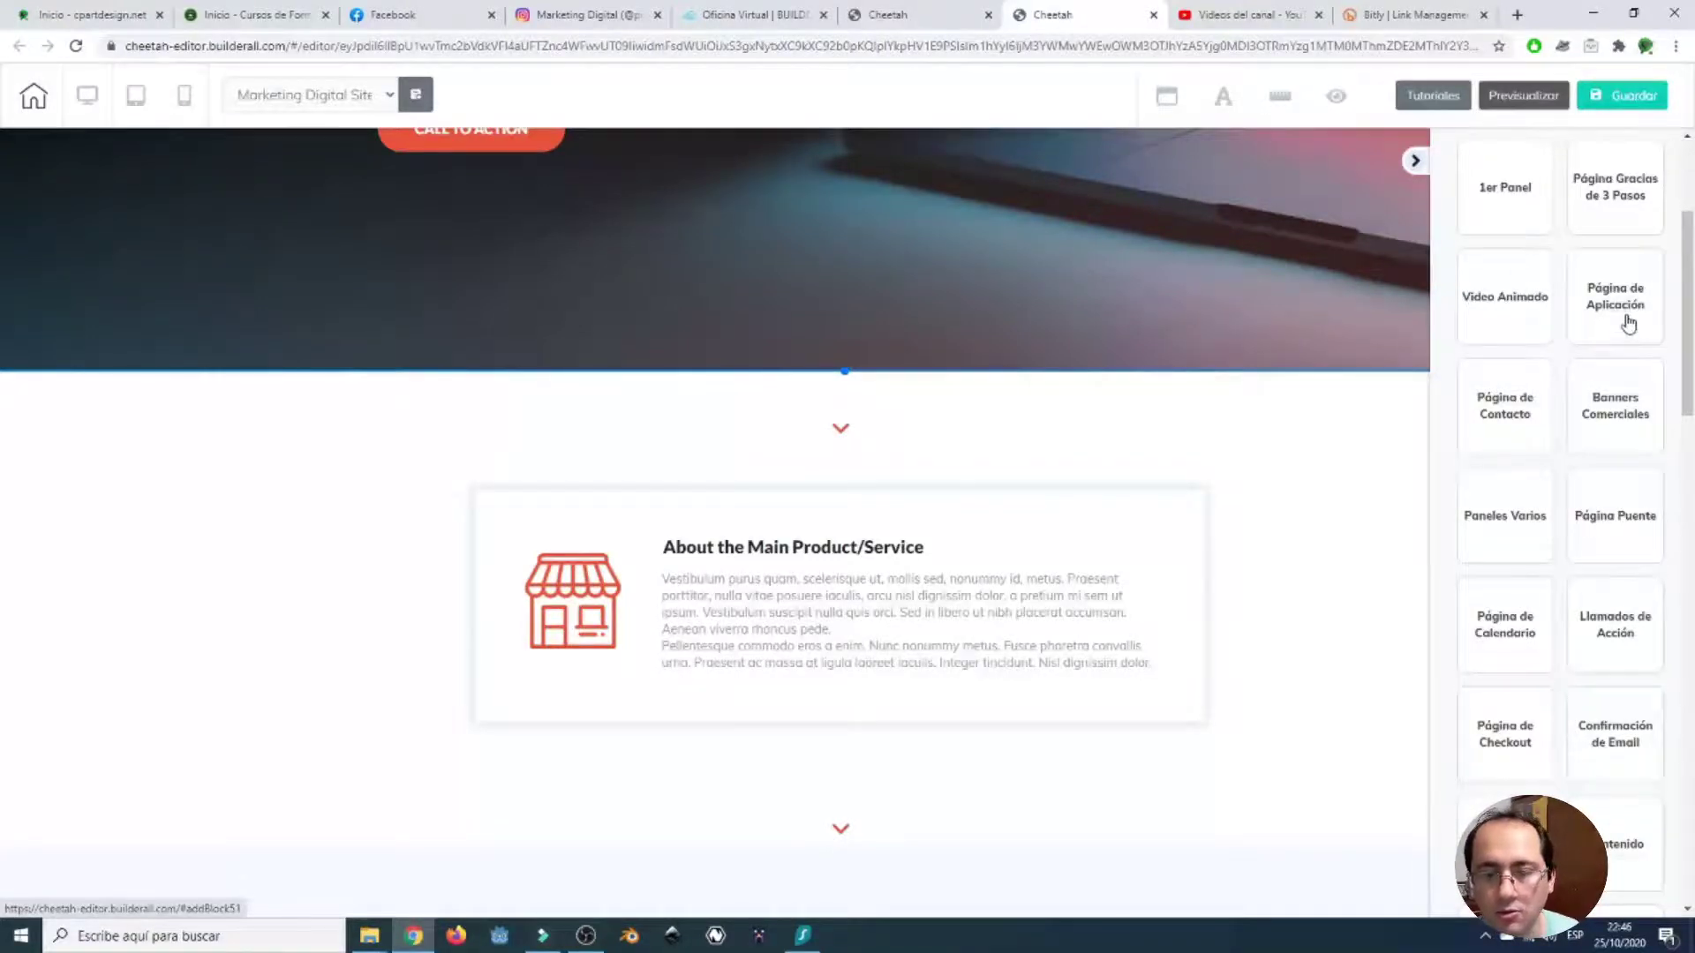
pyautogui.scroll(-3, 1614, 448)
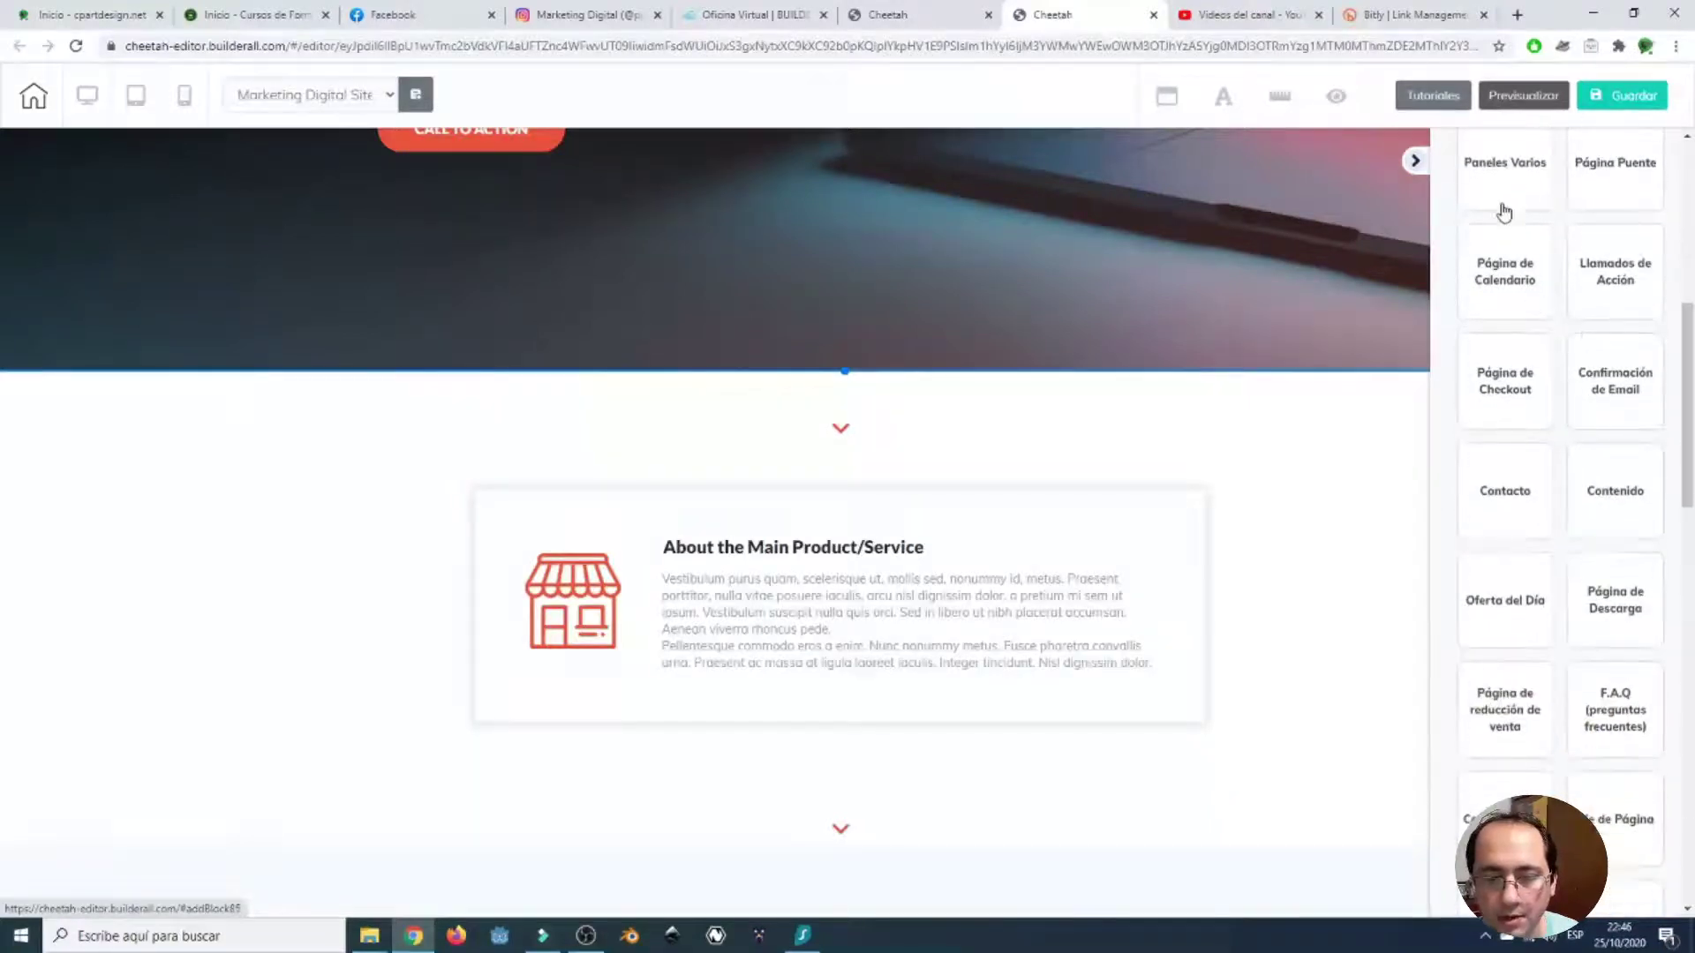
pyautogui.scroll(4, 1526, 321)
pyautogui.scroll(3, 1528, 323)
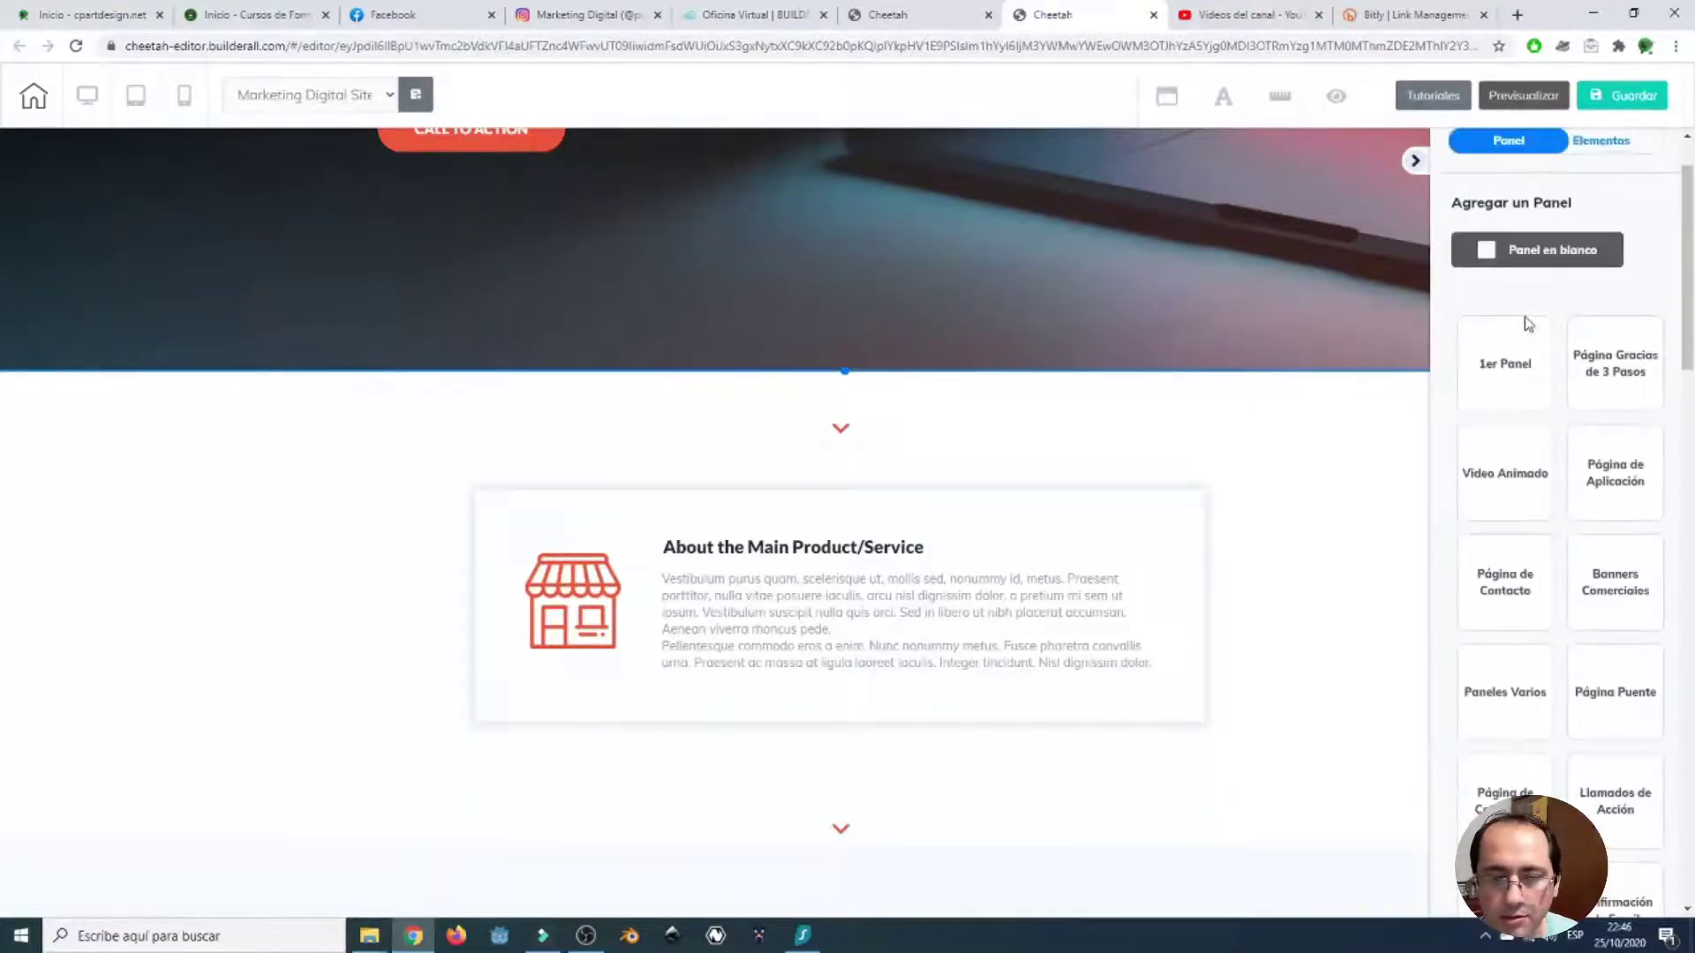
pyautogui.scroll(-2, 1554, 521)
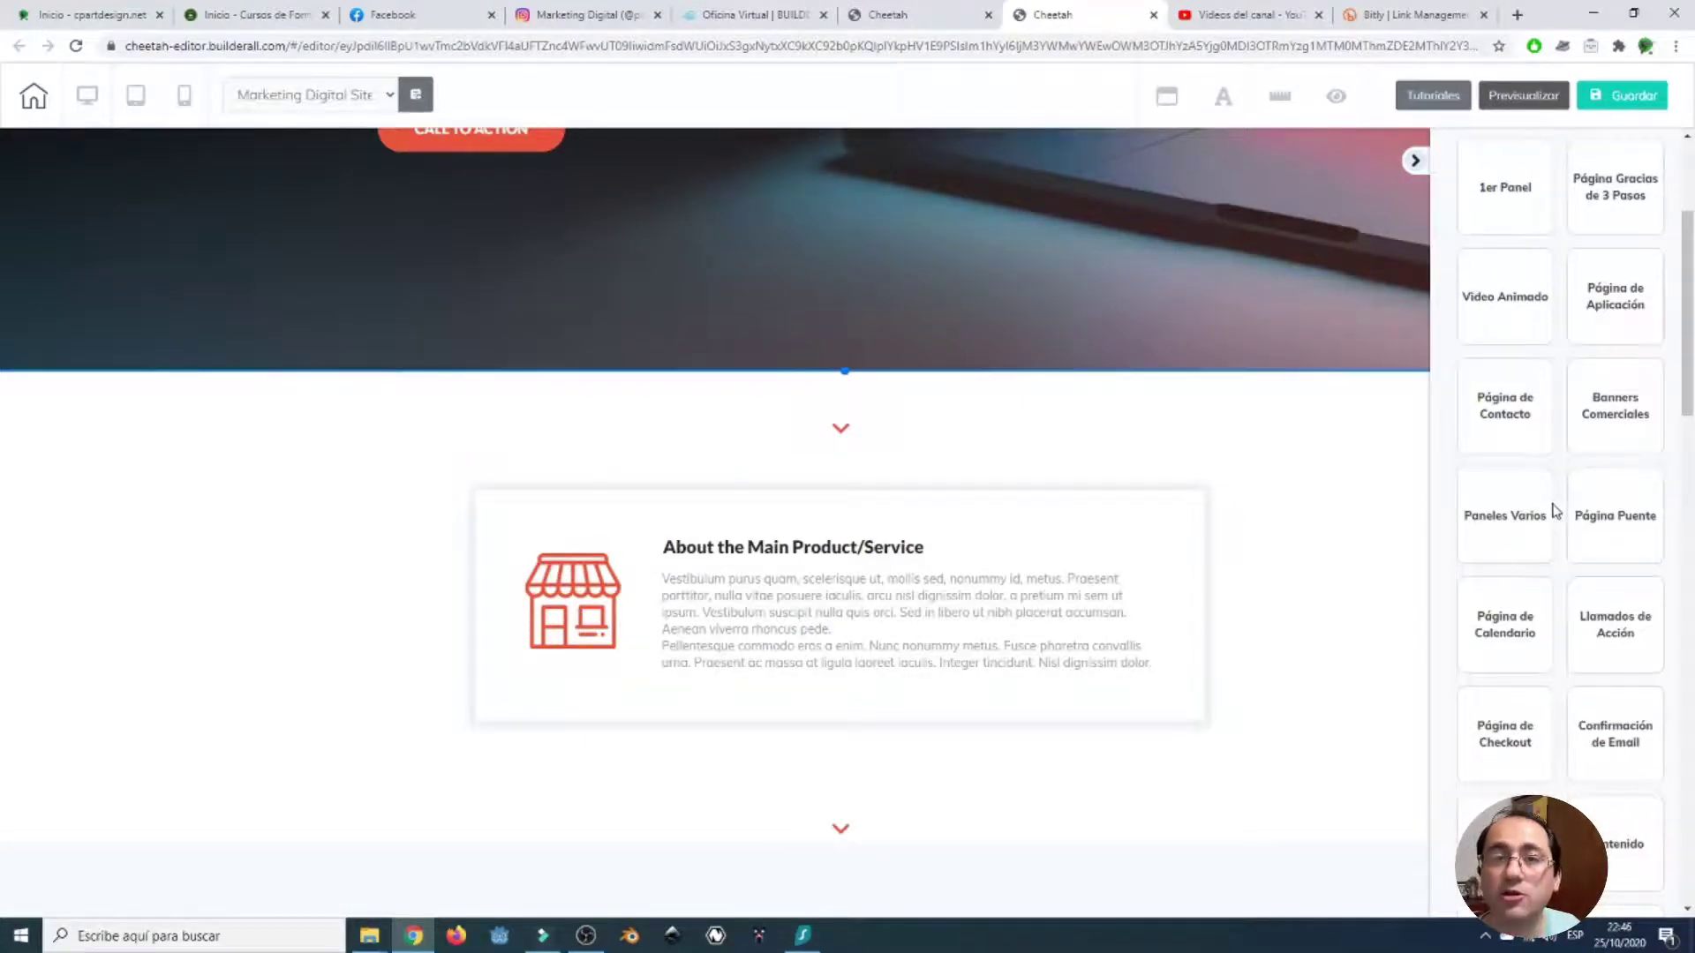
pyautogui.scroll(-2, 1551, 459)
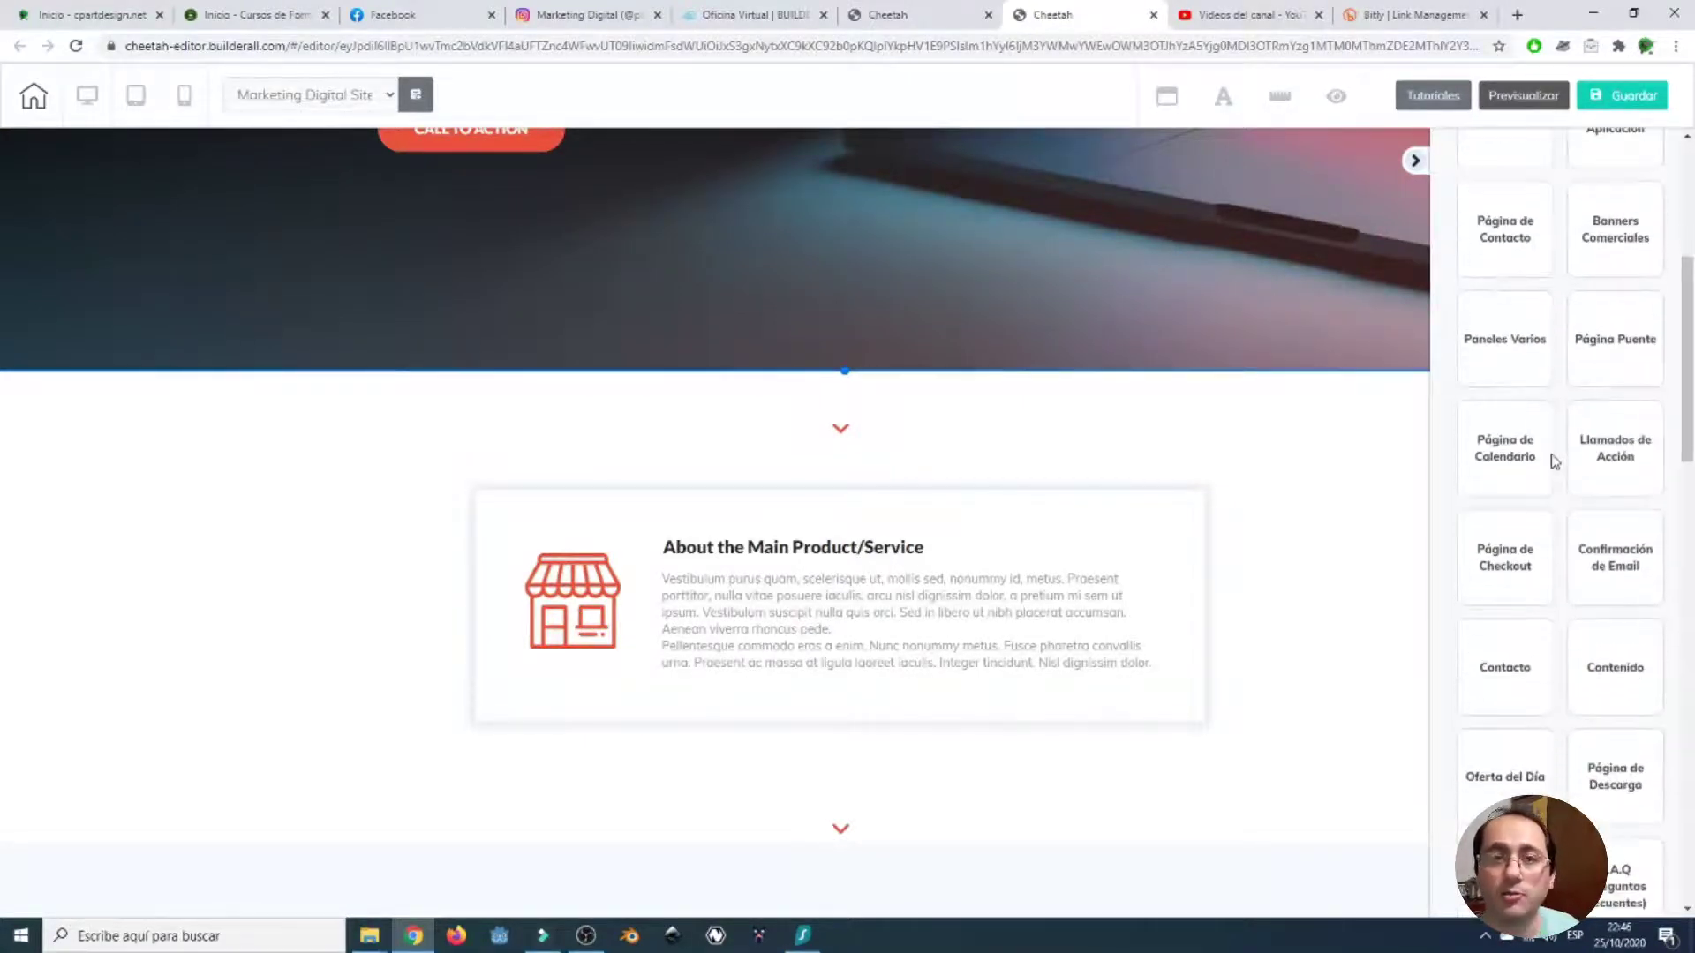
pyautogui.scroll(-2, 1528, 442)
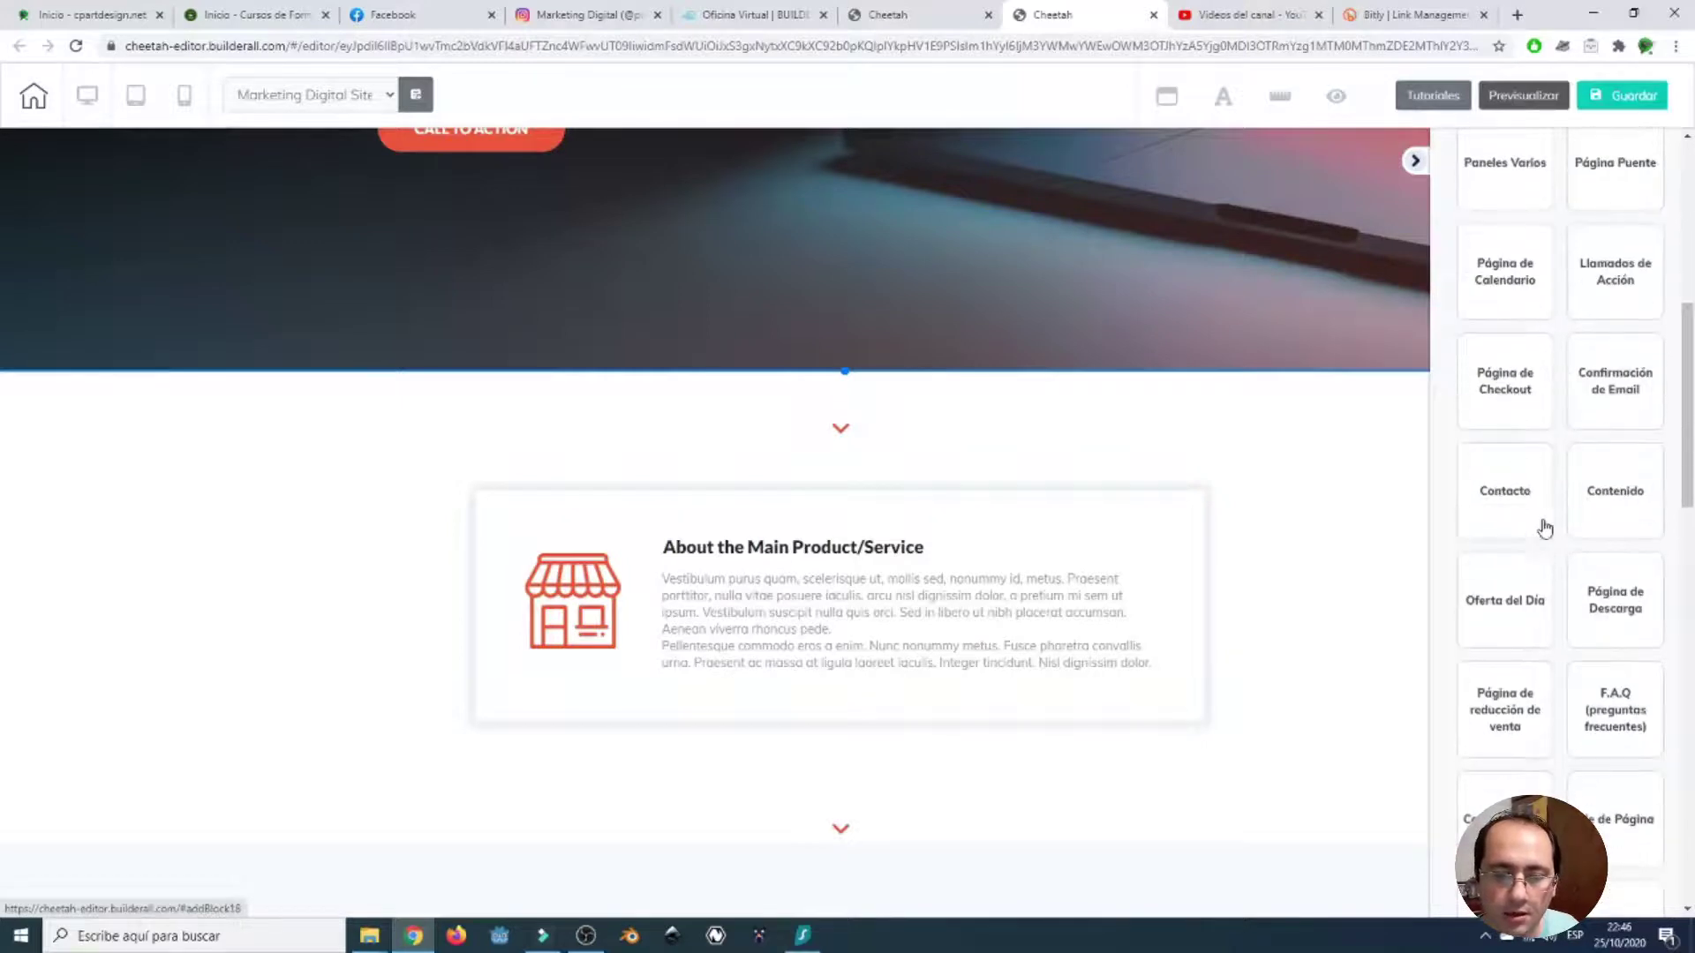
pyautogui.scroll(2, 1524, 414)
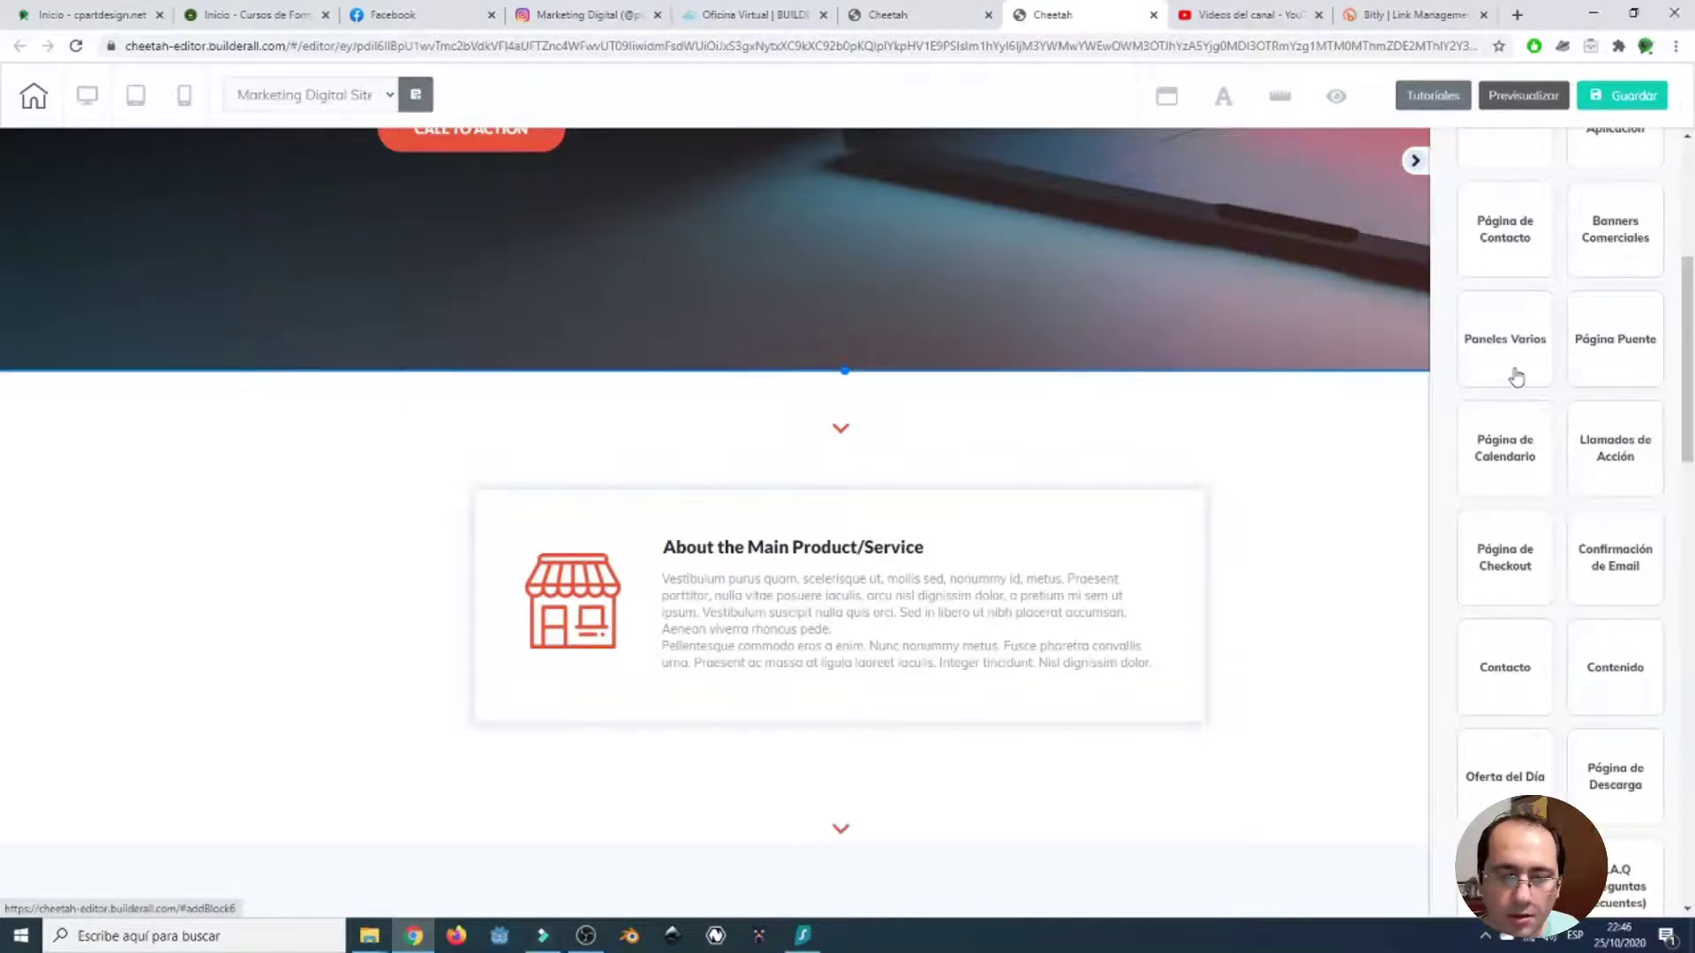
# - Open the Paneles Varios category and examine its full-block designs, from Lead Magnet 01 through the Theme 01 and Theme 02 blocks
pyautogui.click(1513, 372)
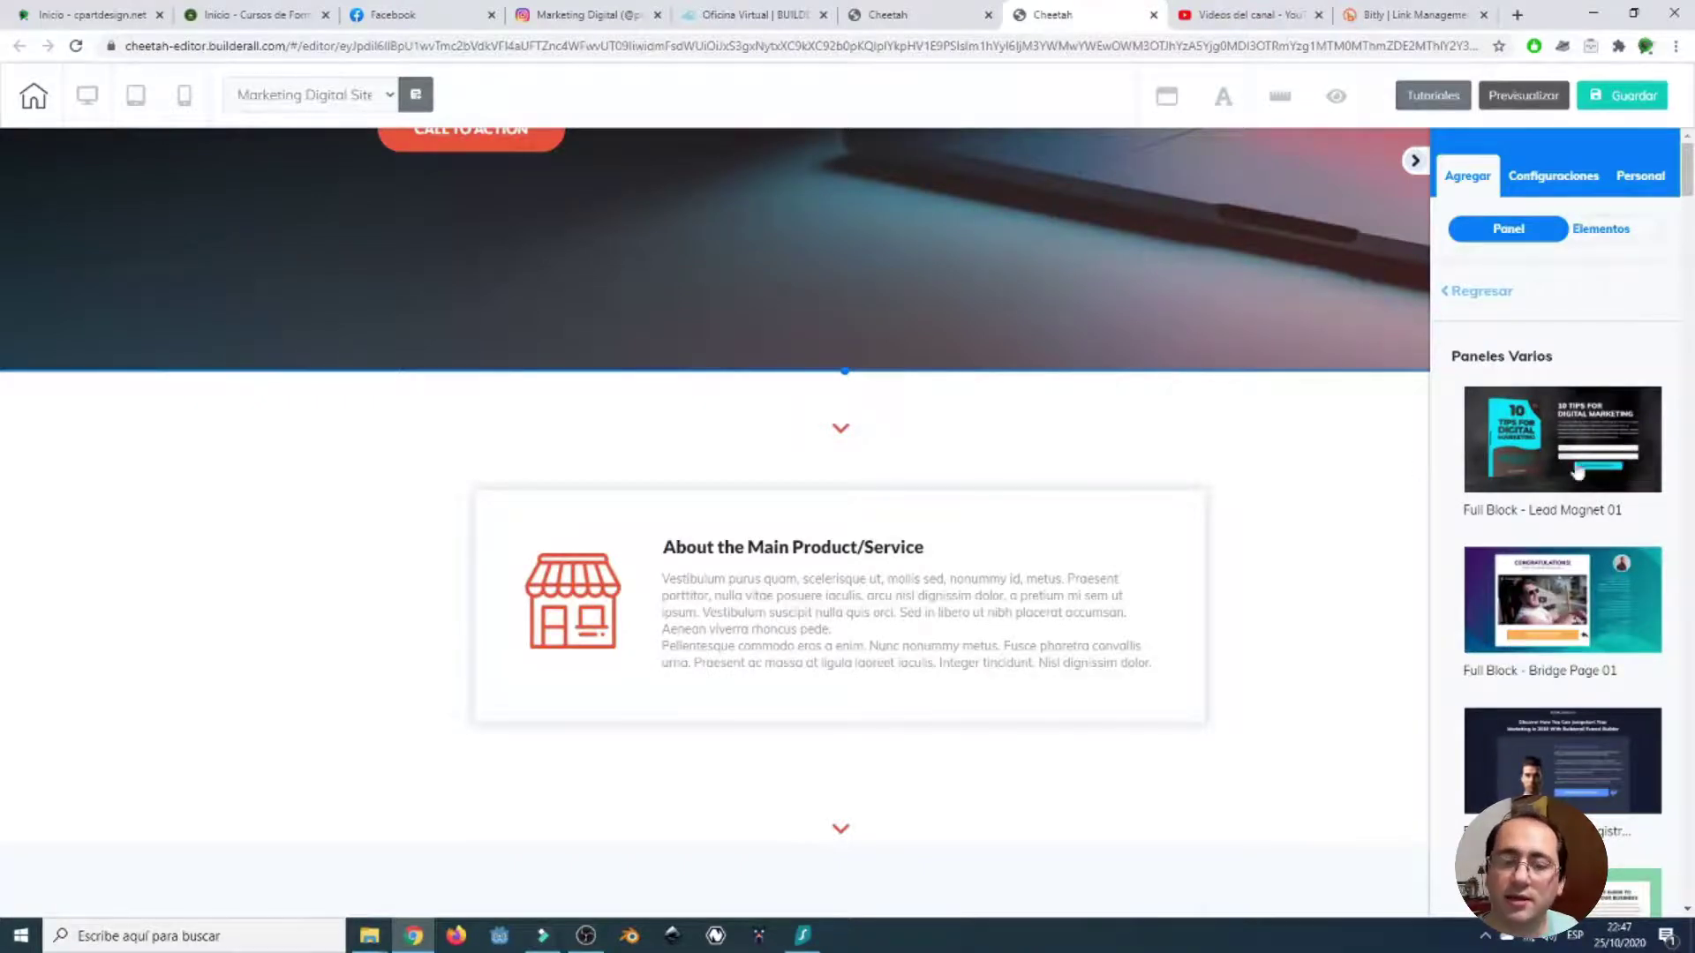
pyautogui.scroll(-1, 1571, 495)
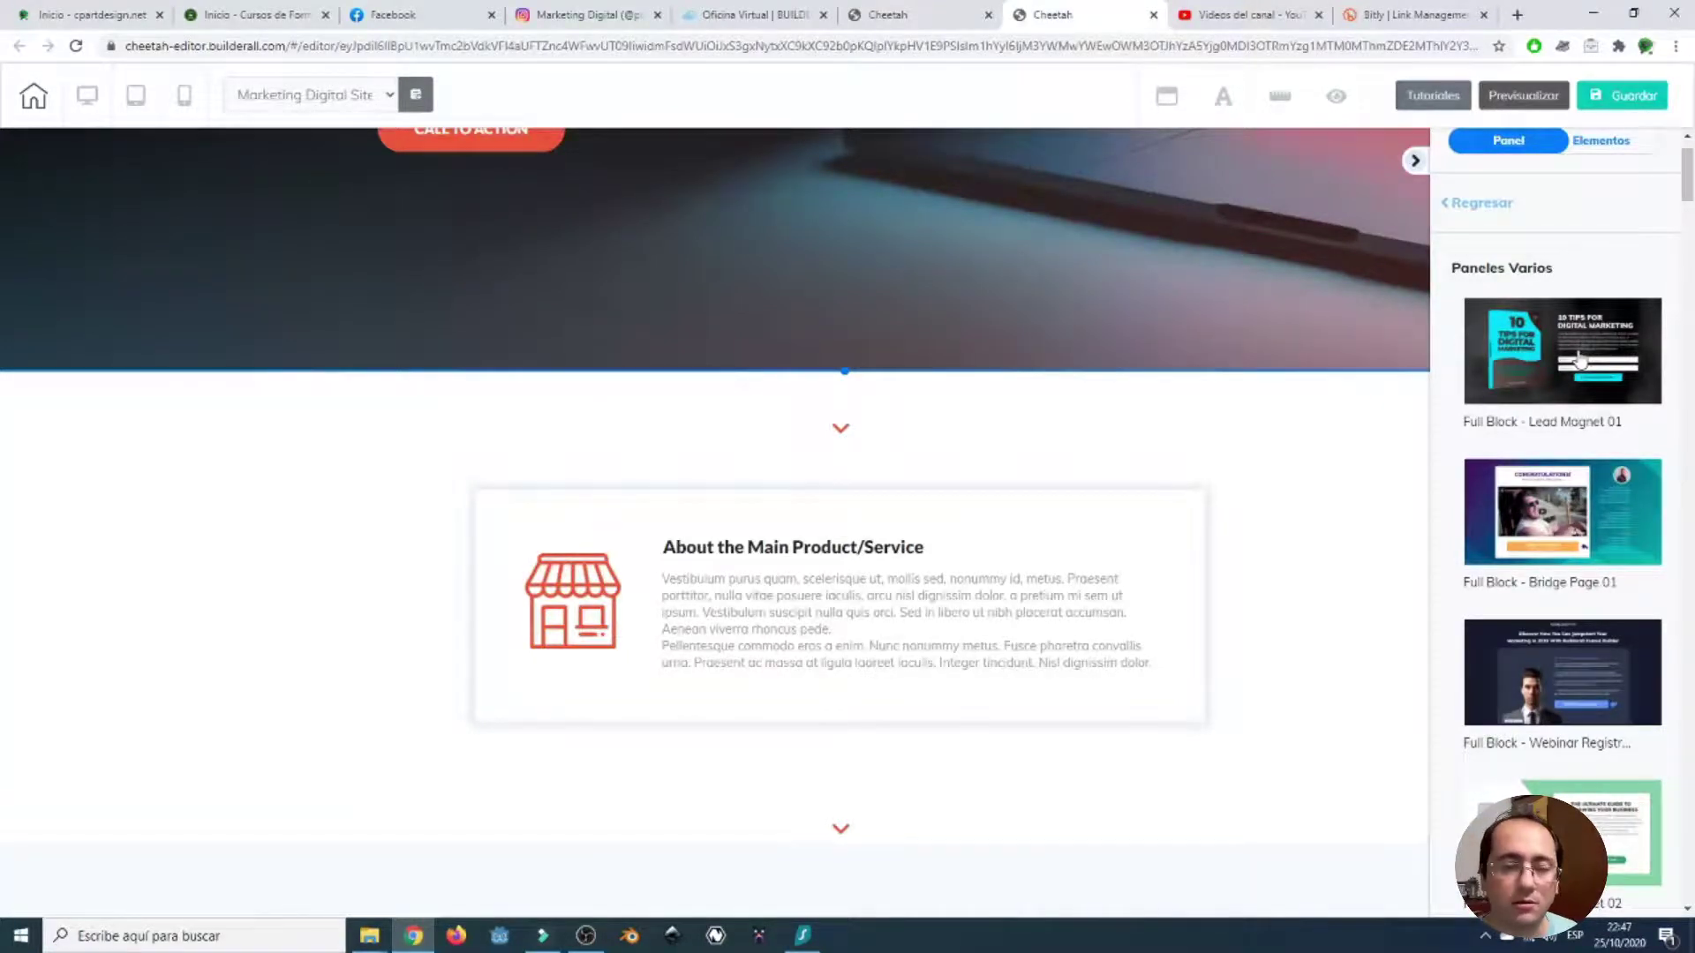
pyautogui.scroll(-3, 1580, 362)
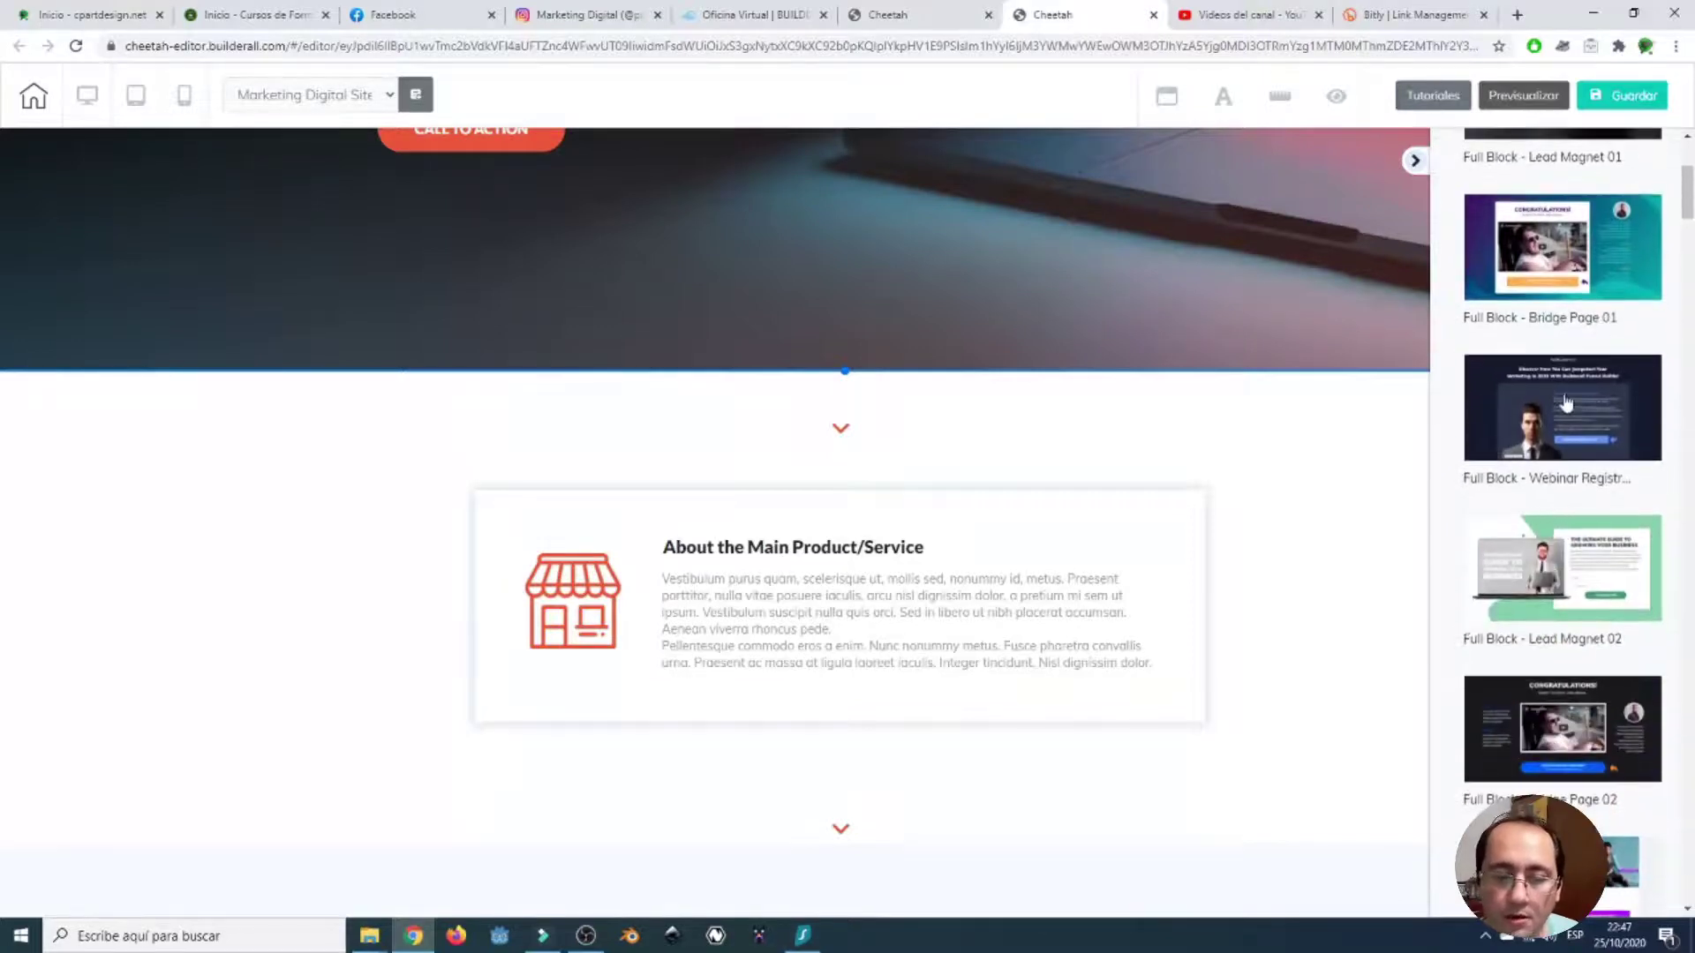
pyautogui.scroll(-1, 1602, 433)
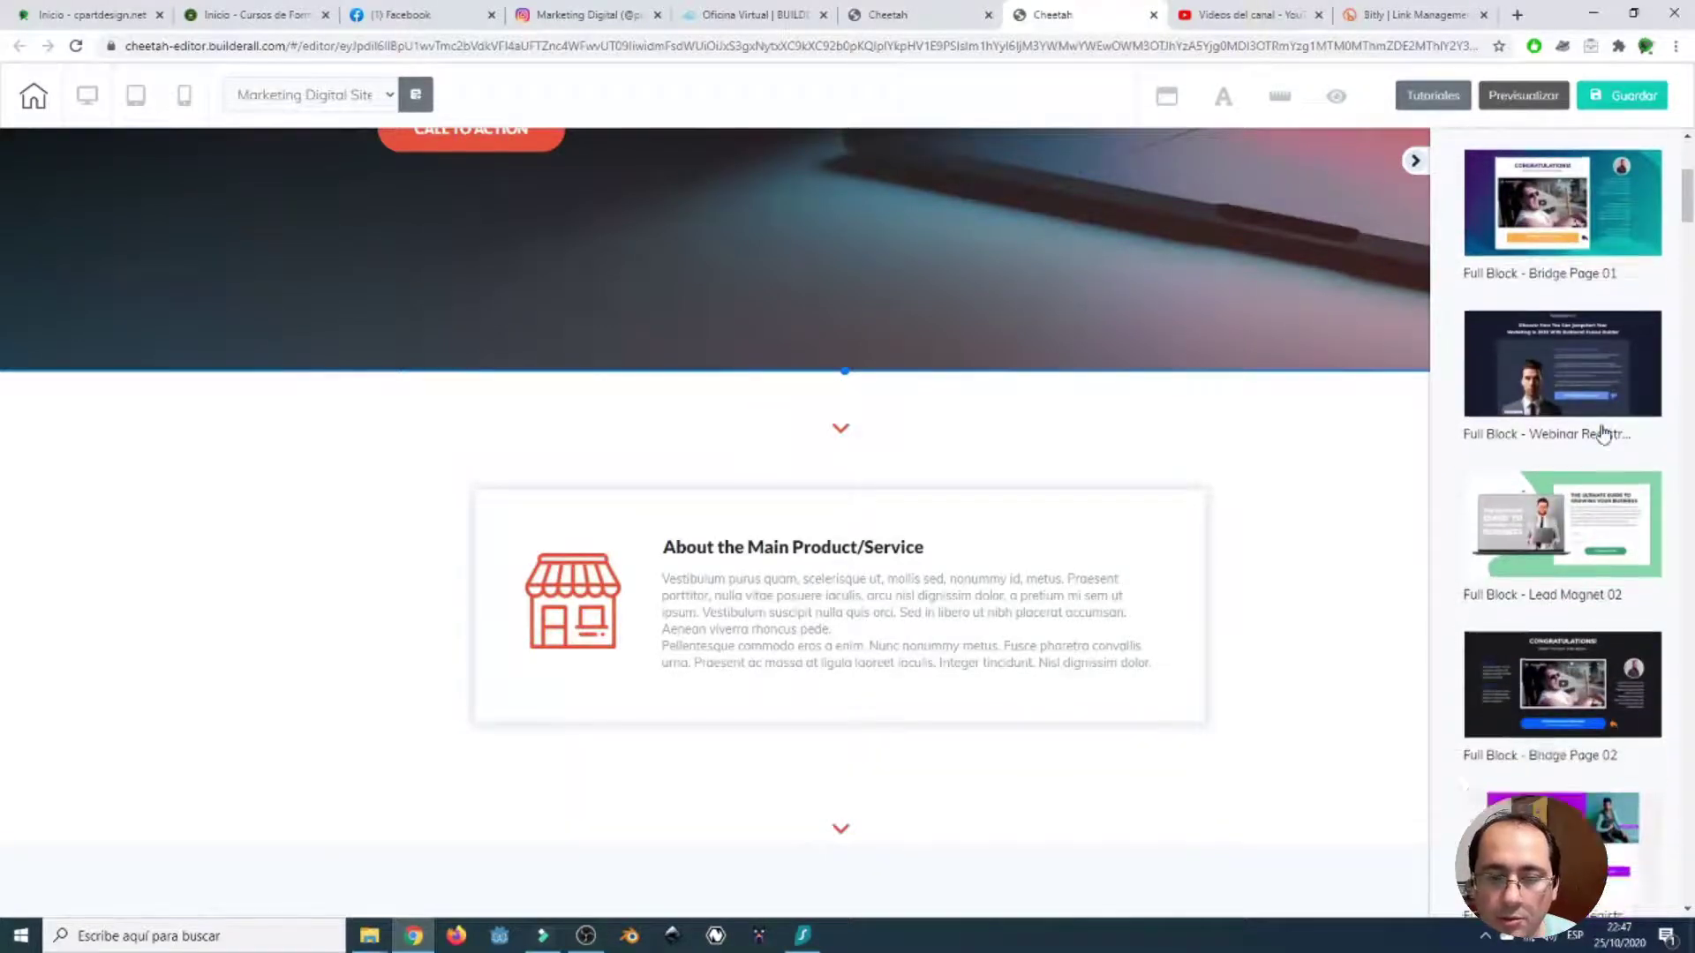
pyautogui.scroll(-2, 1602, 432)
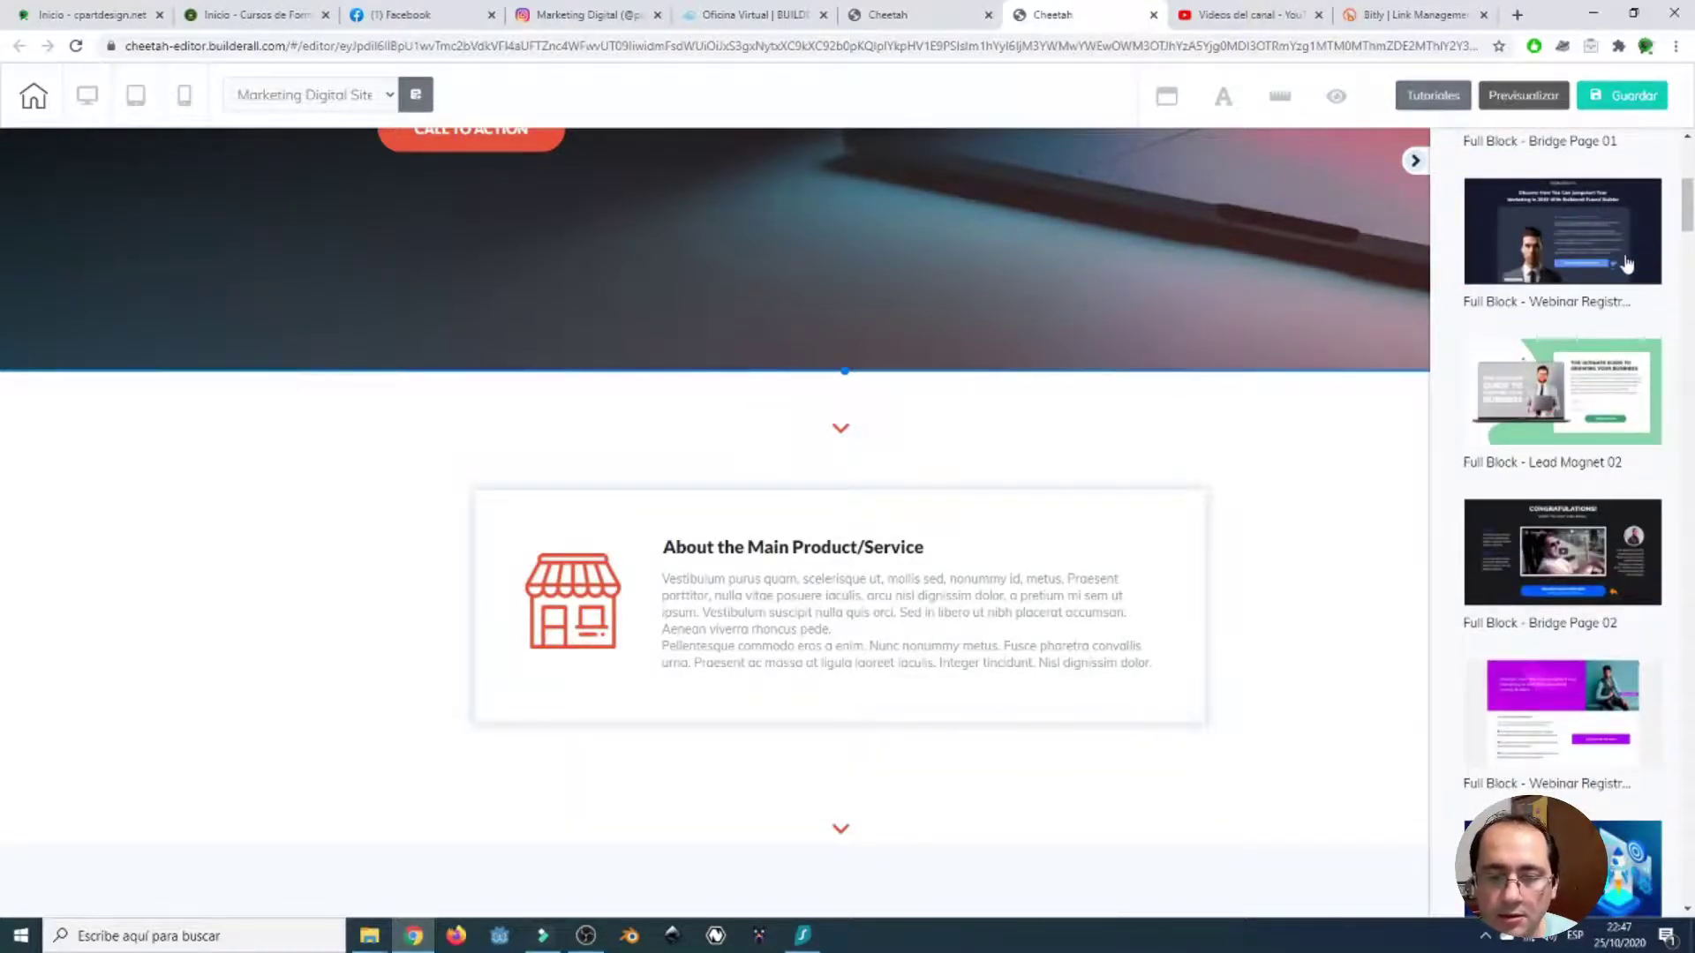
pyautogui.scroll(-4, 1593, 402)
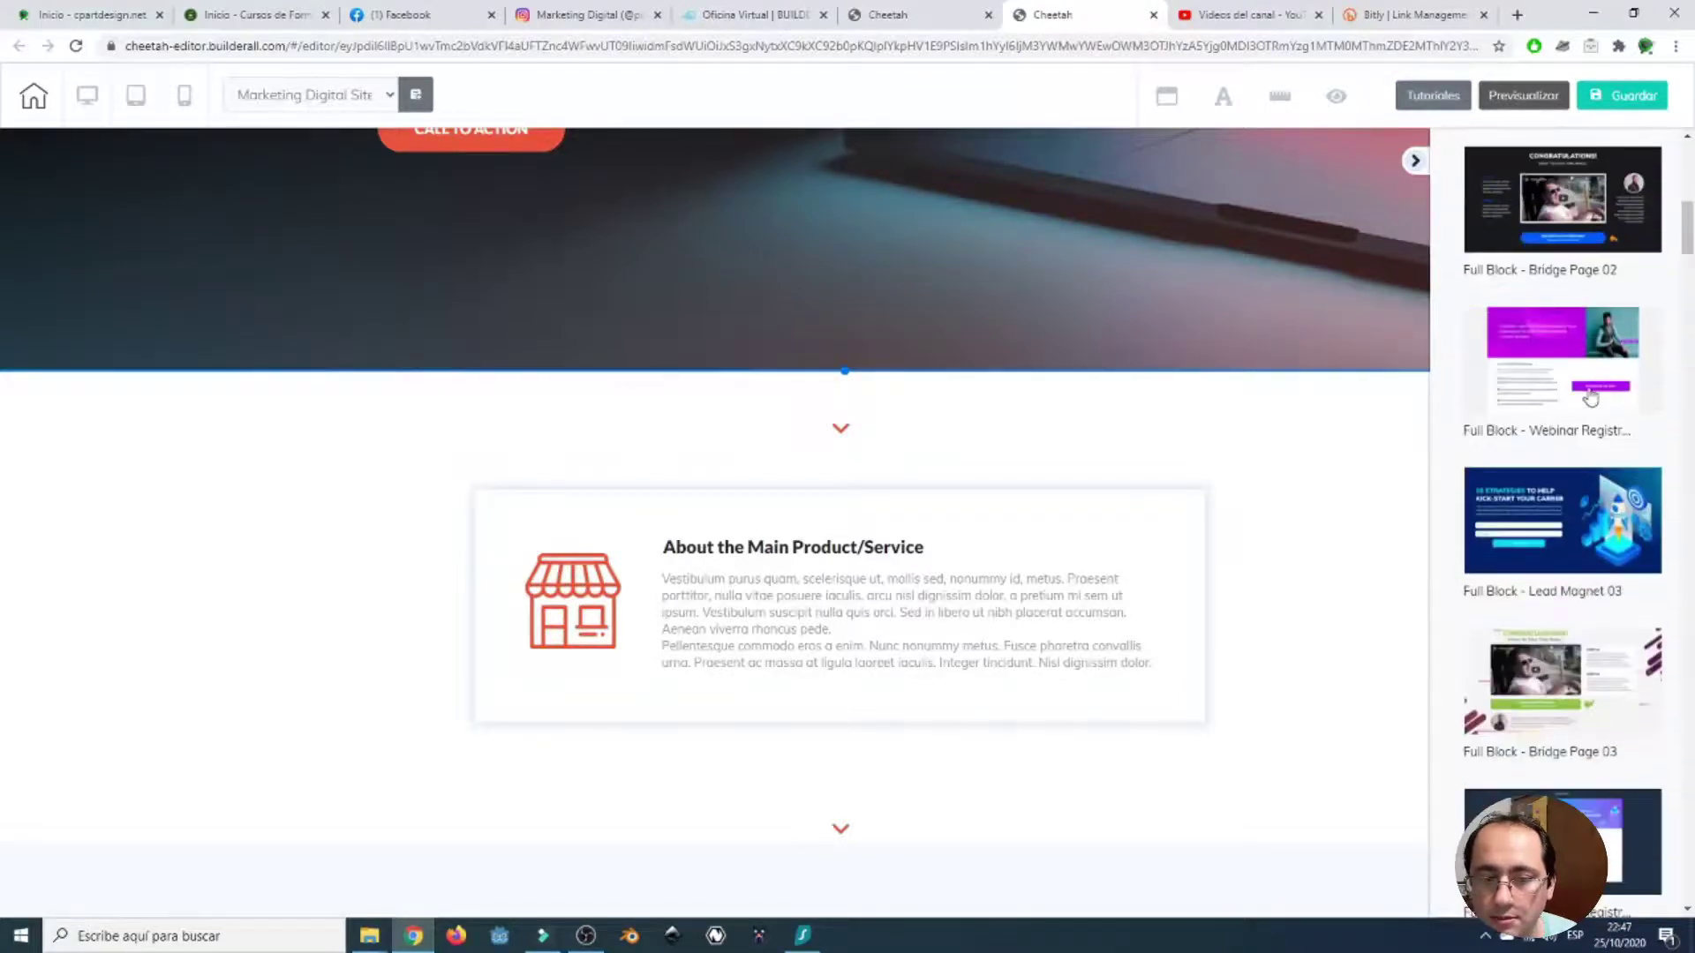
pyautogui.scroll(-2, 1590, 398)
pyautogui.scroll(-6, 1590, 393)
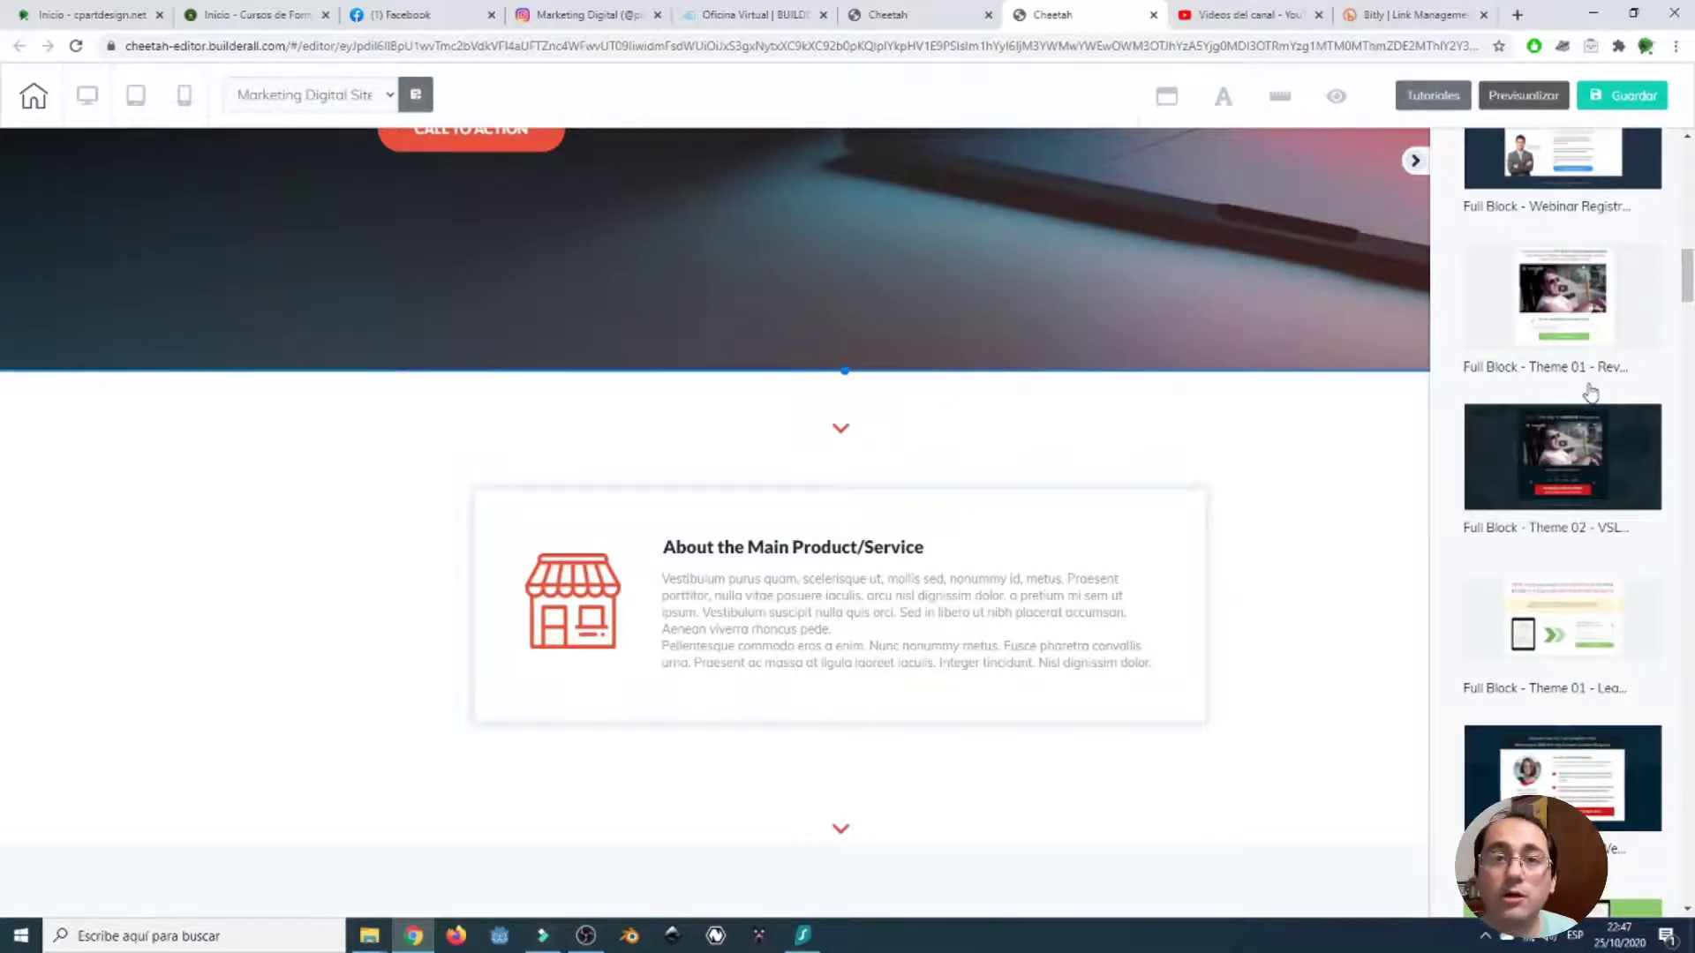
pyautogui.scroll(-4, 1590, 392)
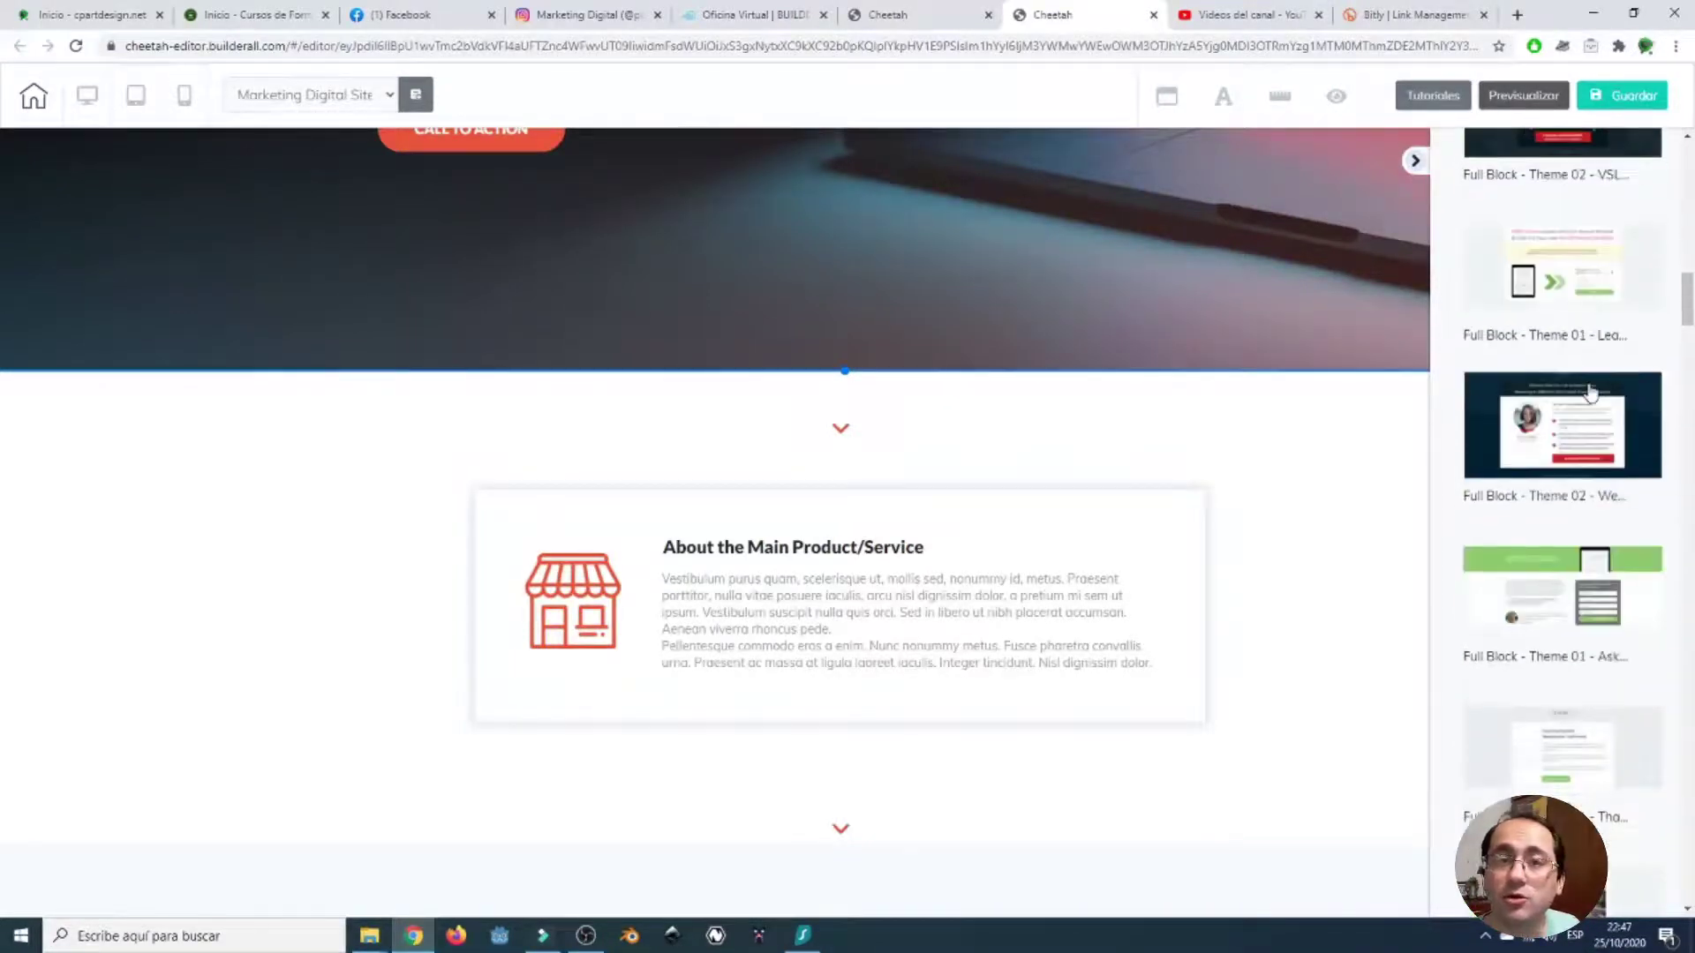
pyautogui.scroll(-2, 1598, 411)
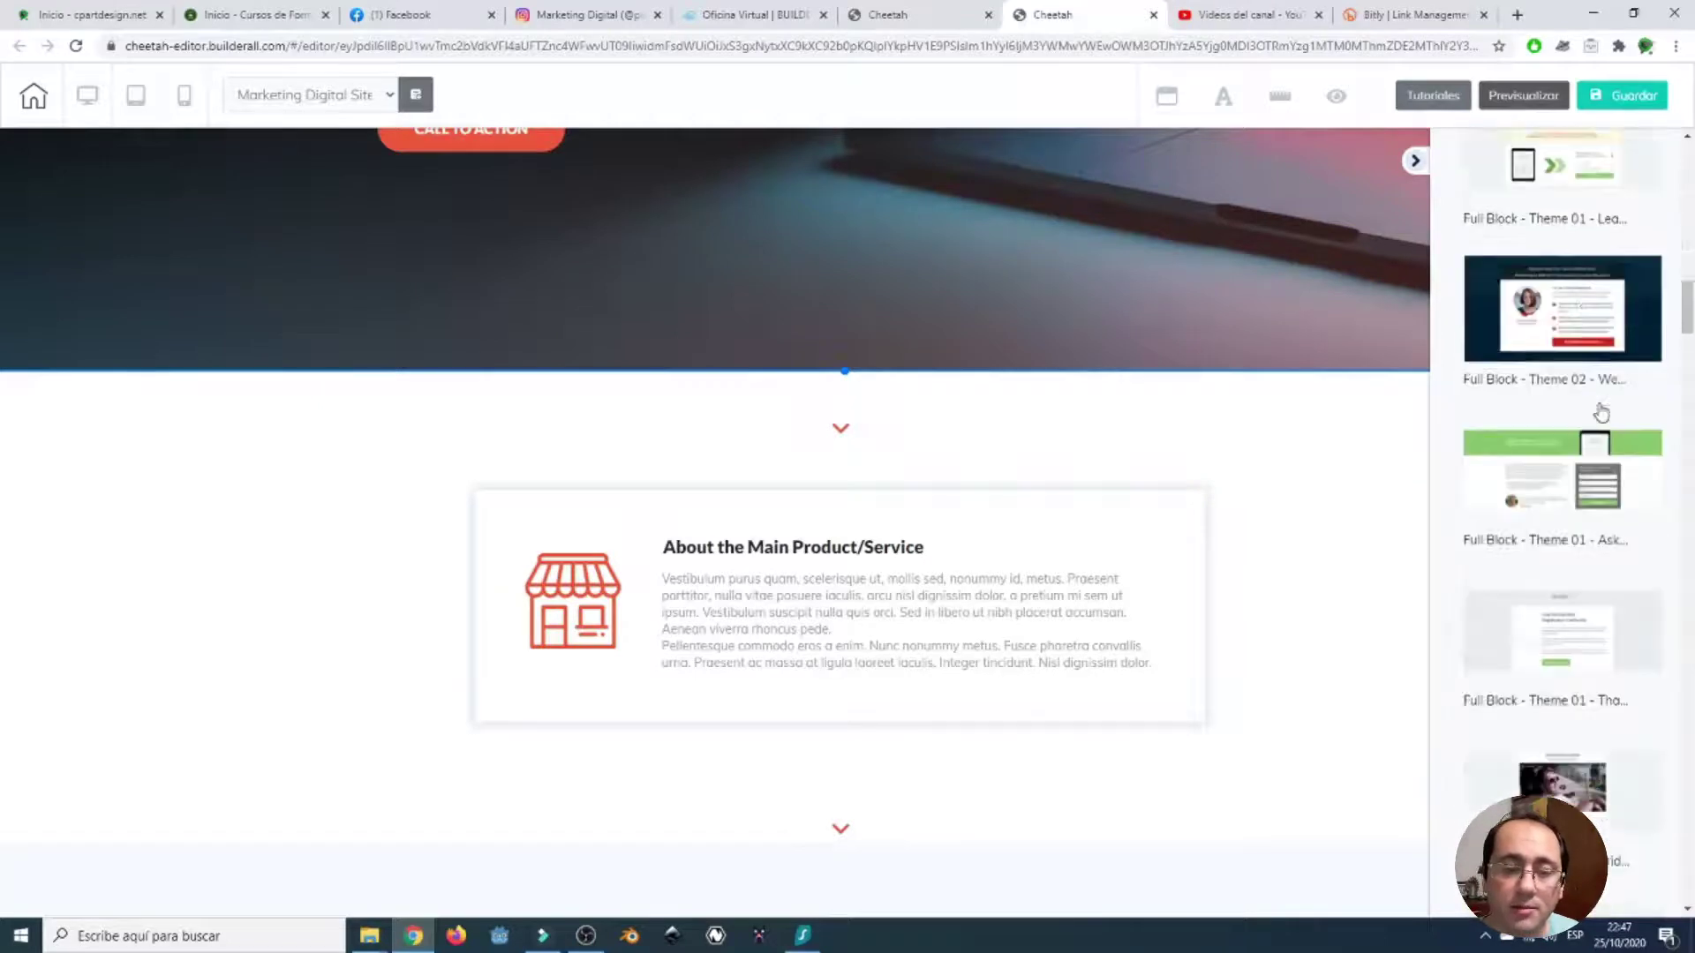
# - Add the "Full Block - Lead Magnet 03" panel to the page and locate it below the footer
pyautogui.scroll(8, 1600, 412)
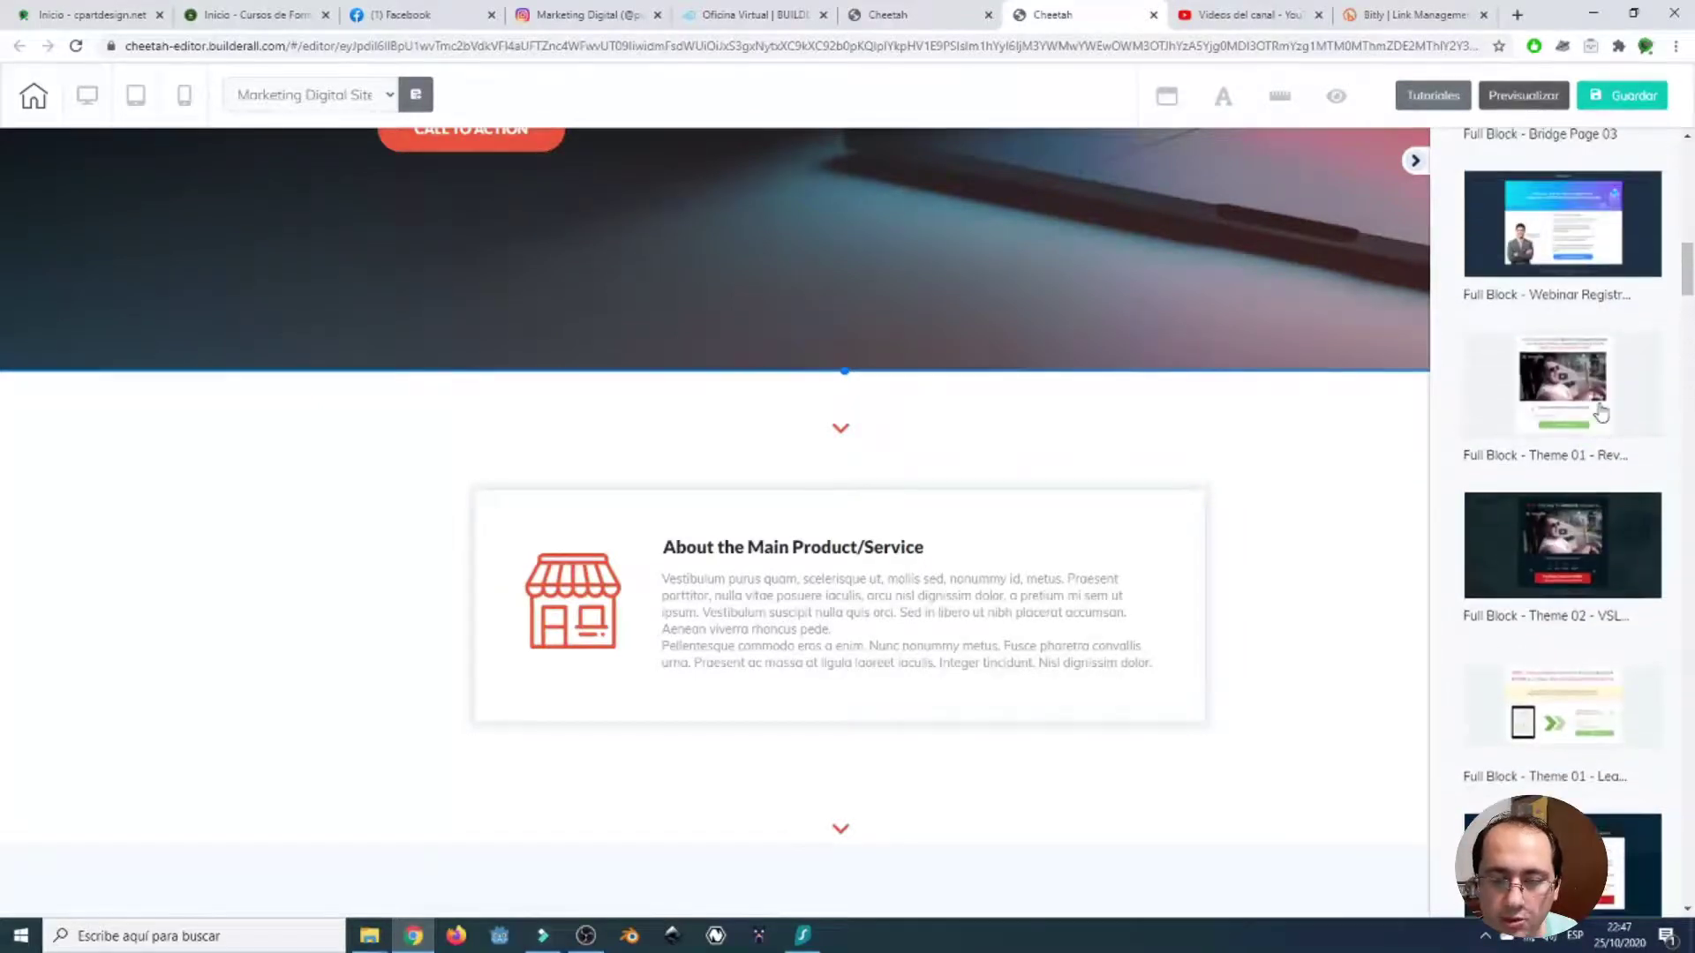
pyautogui.scroll(2, 1601, 412)
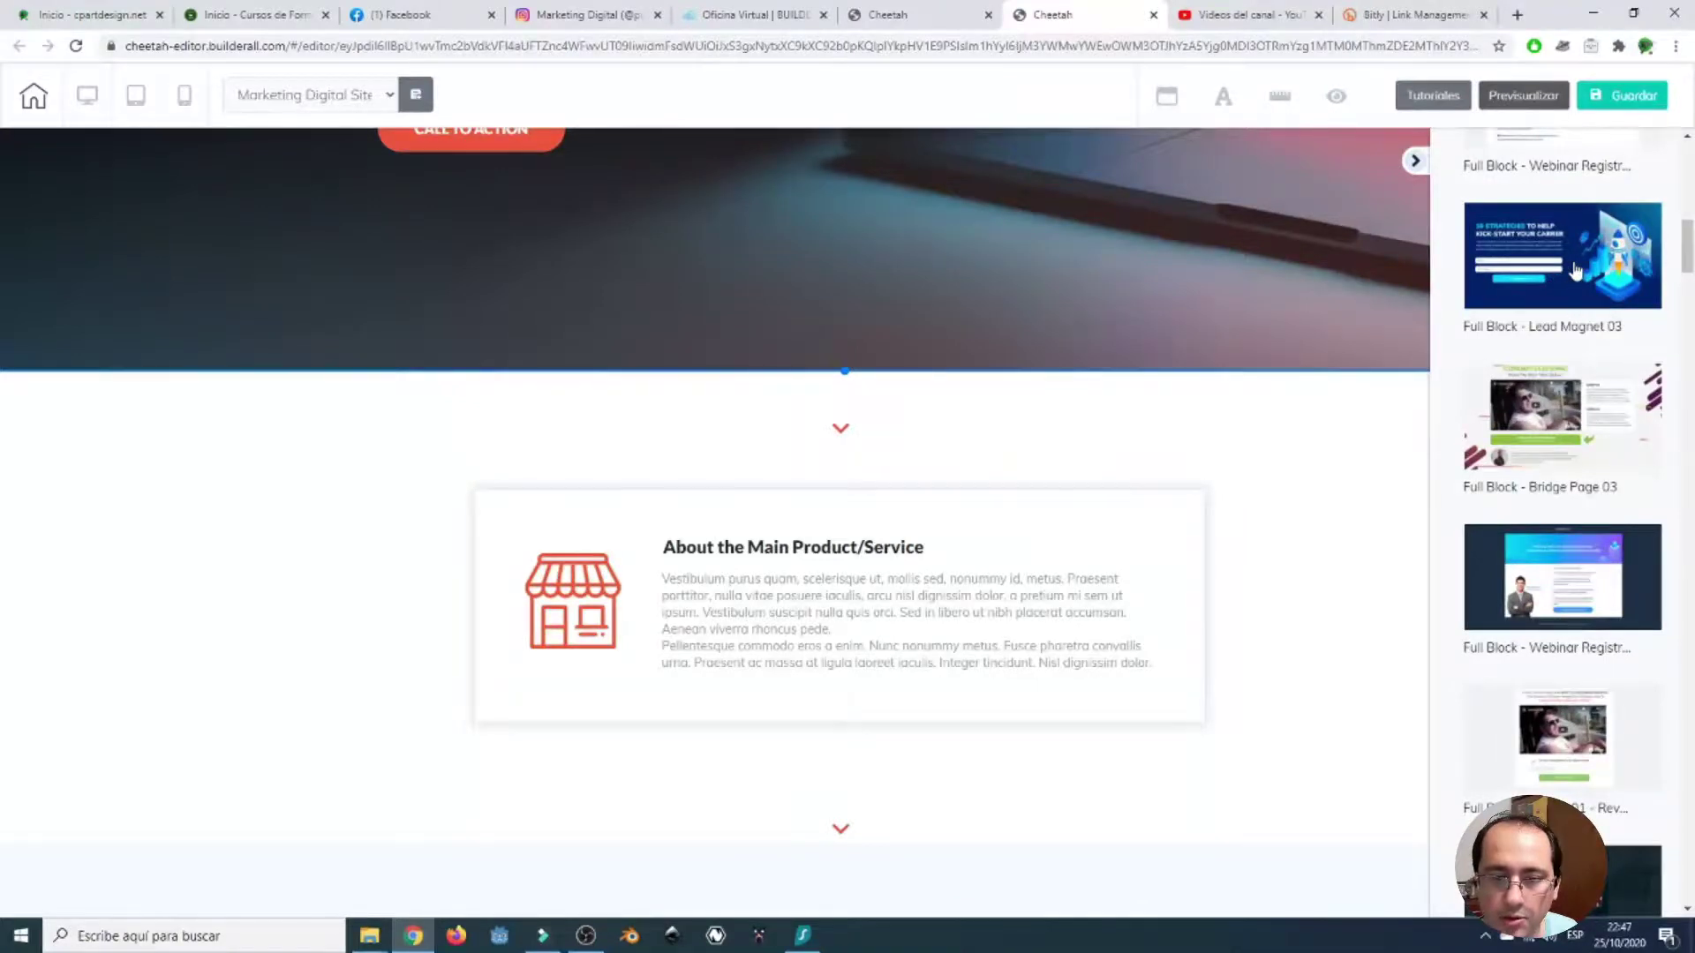
pyautogui.moveTo(1577, 270); pyautogui.dragTo(1356, 384)
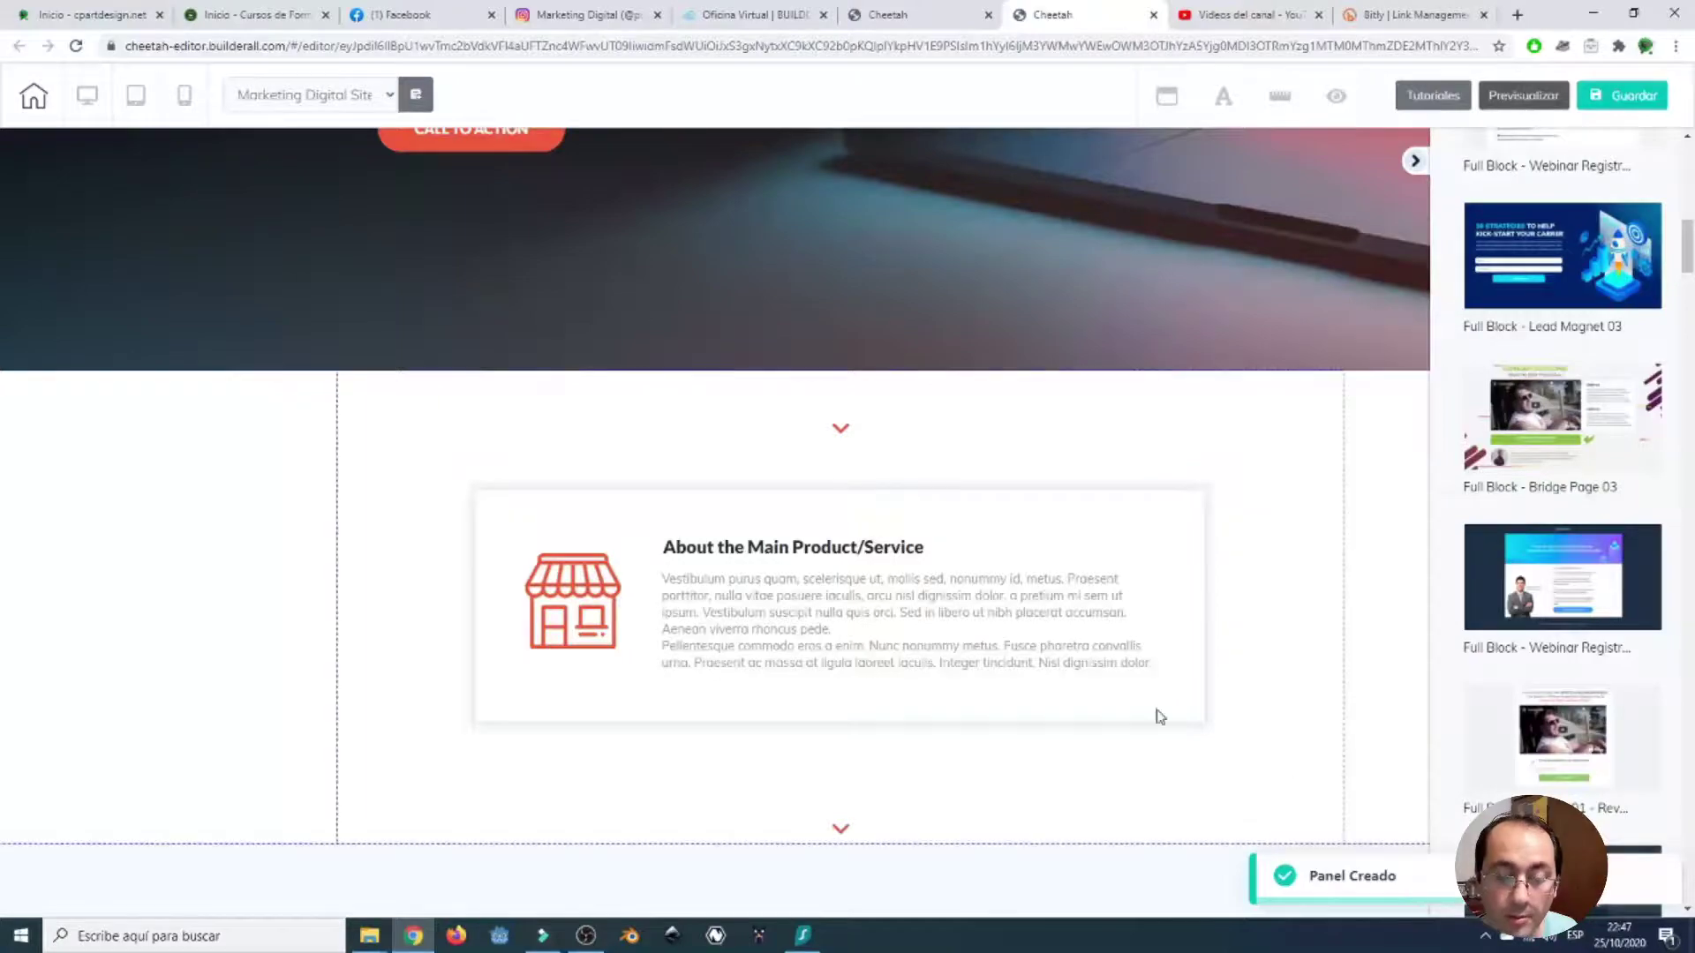
pyautogui.scroll(-15, 1157, 712)
pyautogui.scroll(-15, 1150, 693)
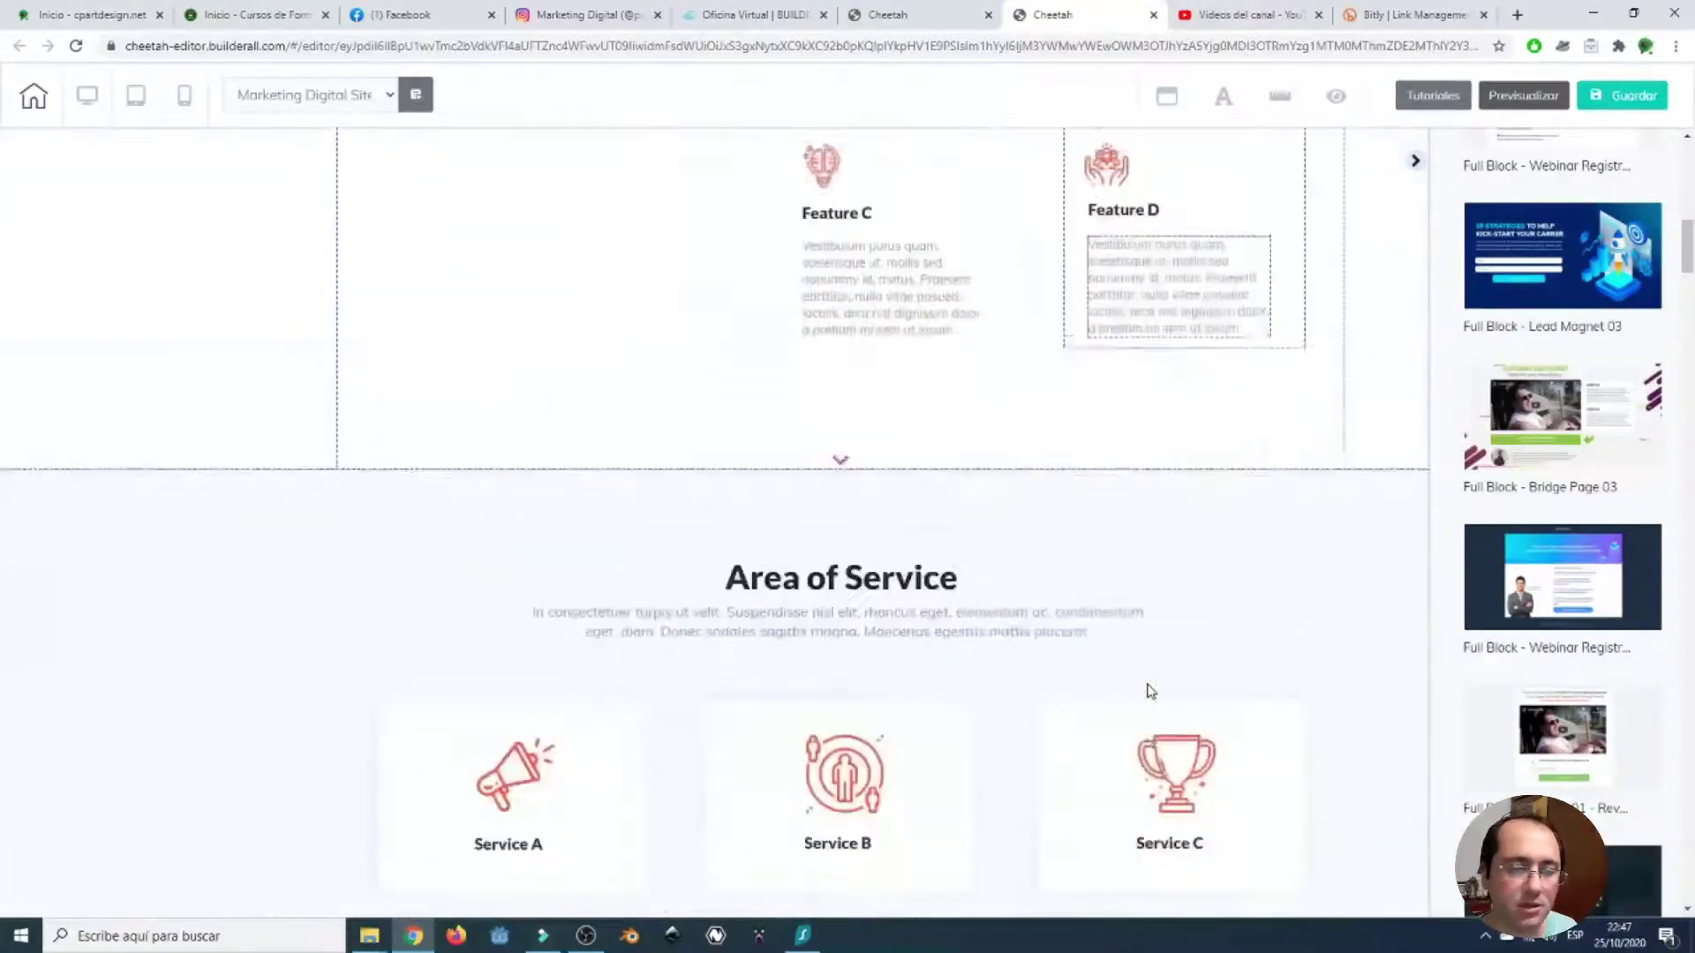
pyautogui.scroll(-20, 1149, 688)
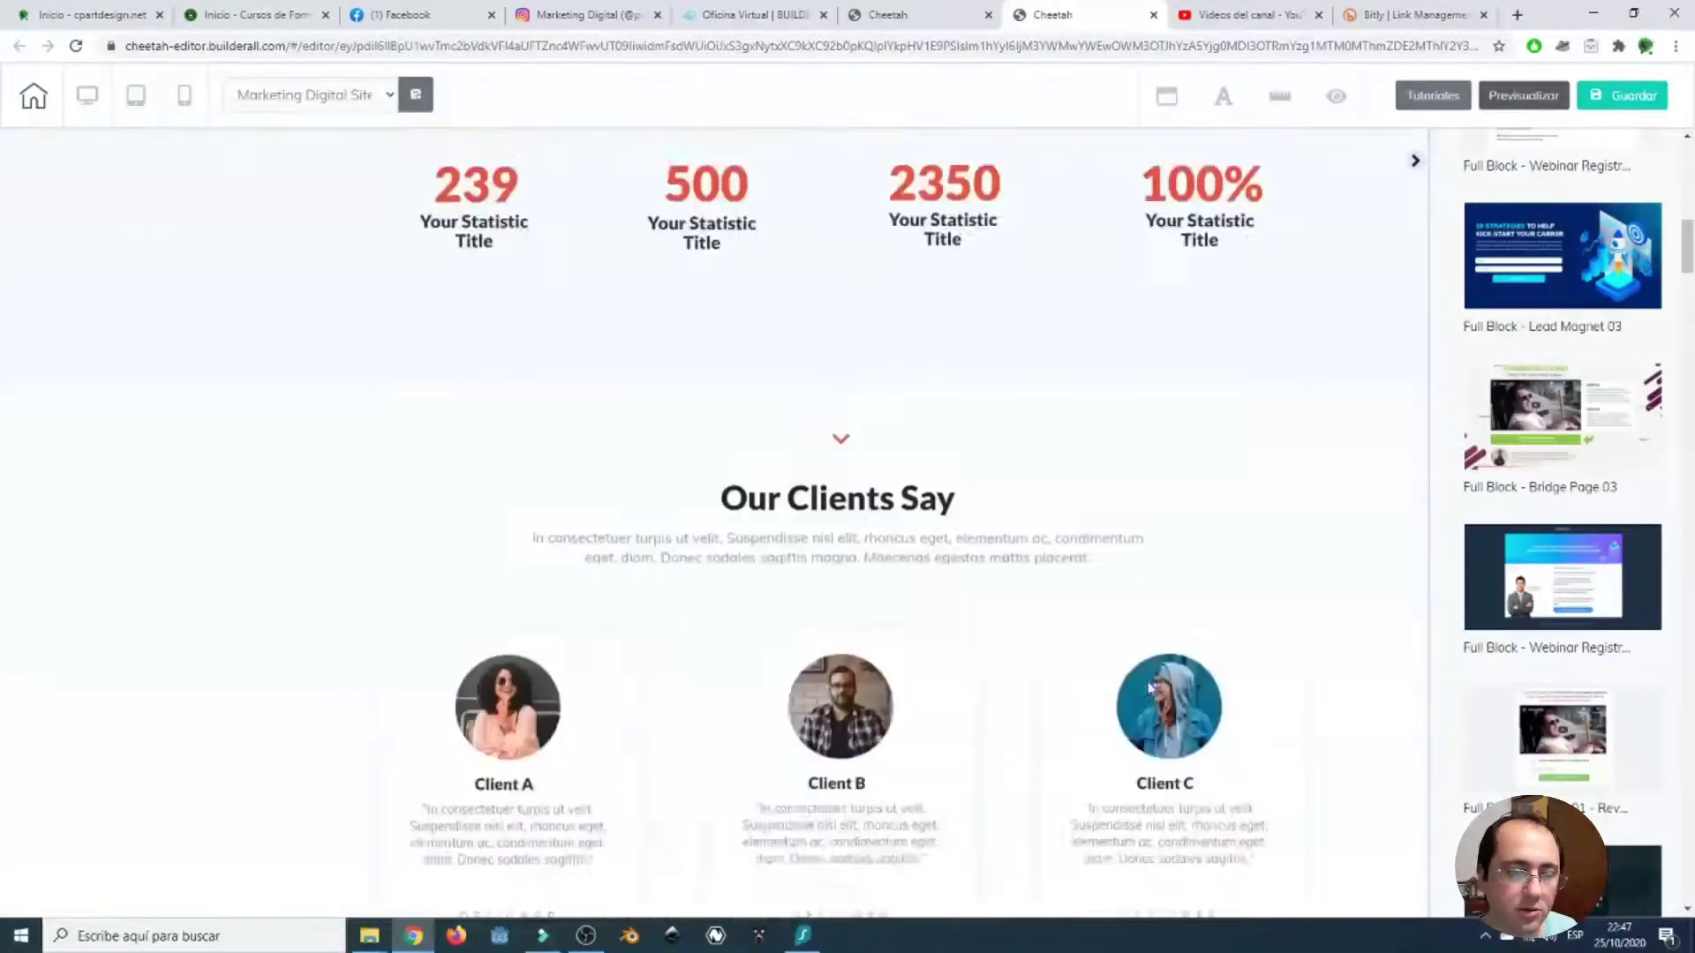
pyautogui.scroll(-1, 1150, 690)
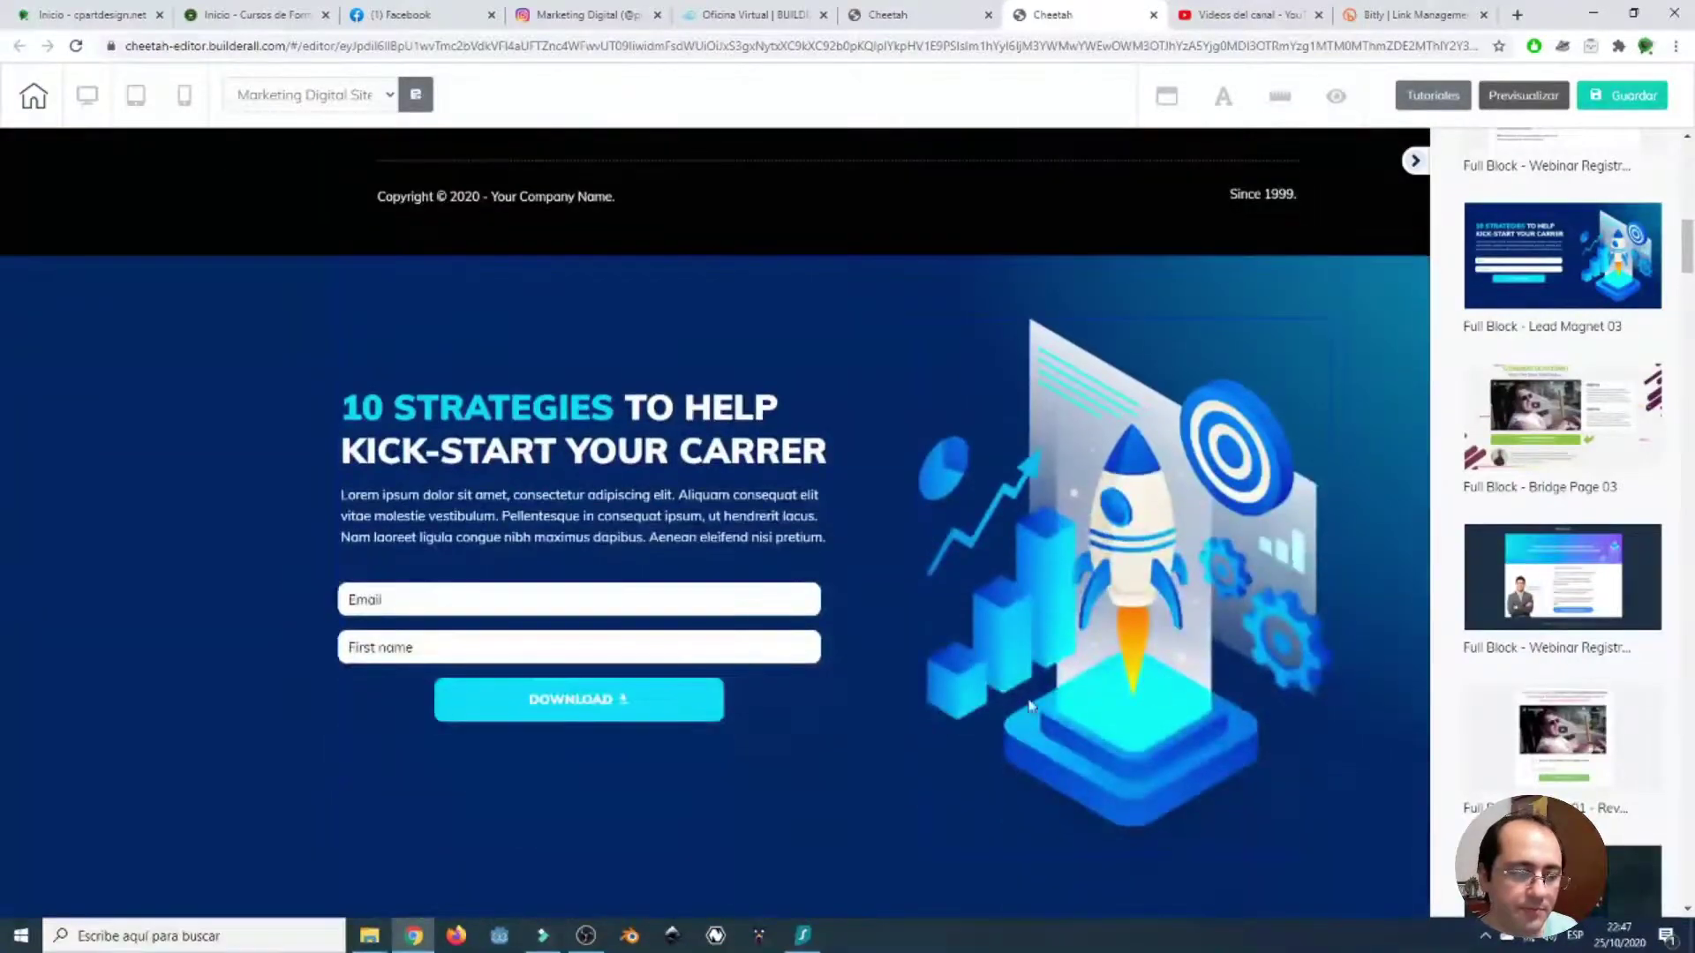
# - Select the new "10 STRATEGIES" panel and examine its size and rounded-border settings
pyautogui.click(853, 283)
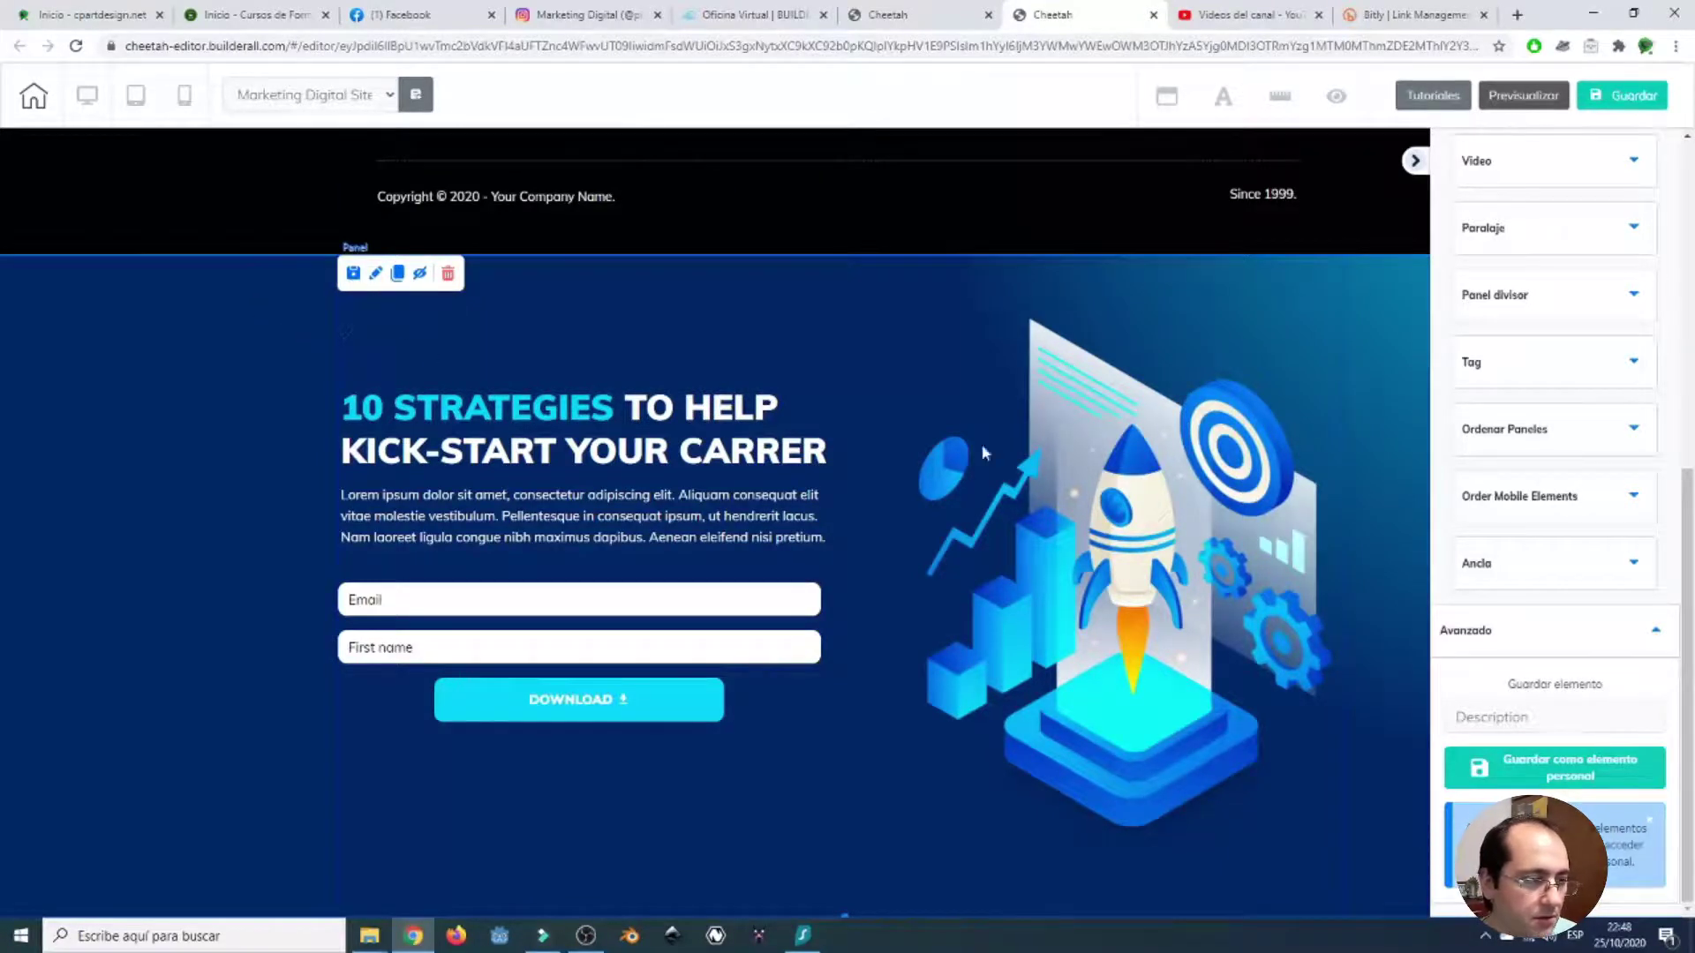
pyautogui.scroll(1, 1244, 424)
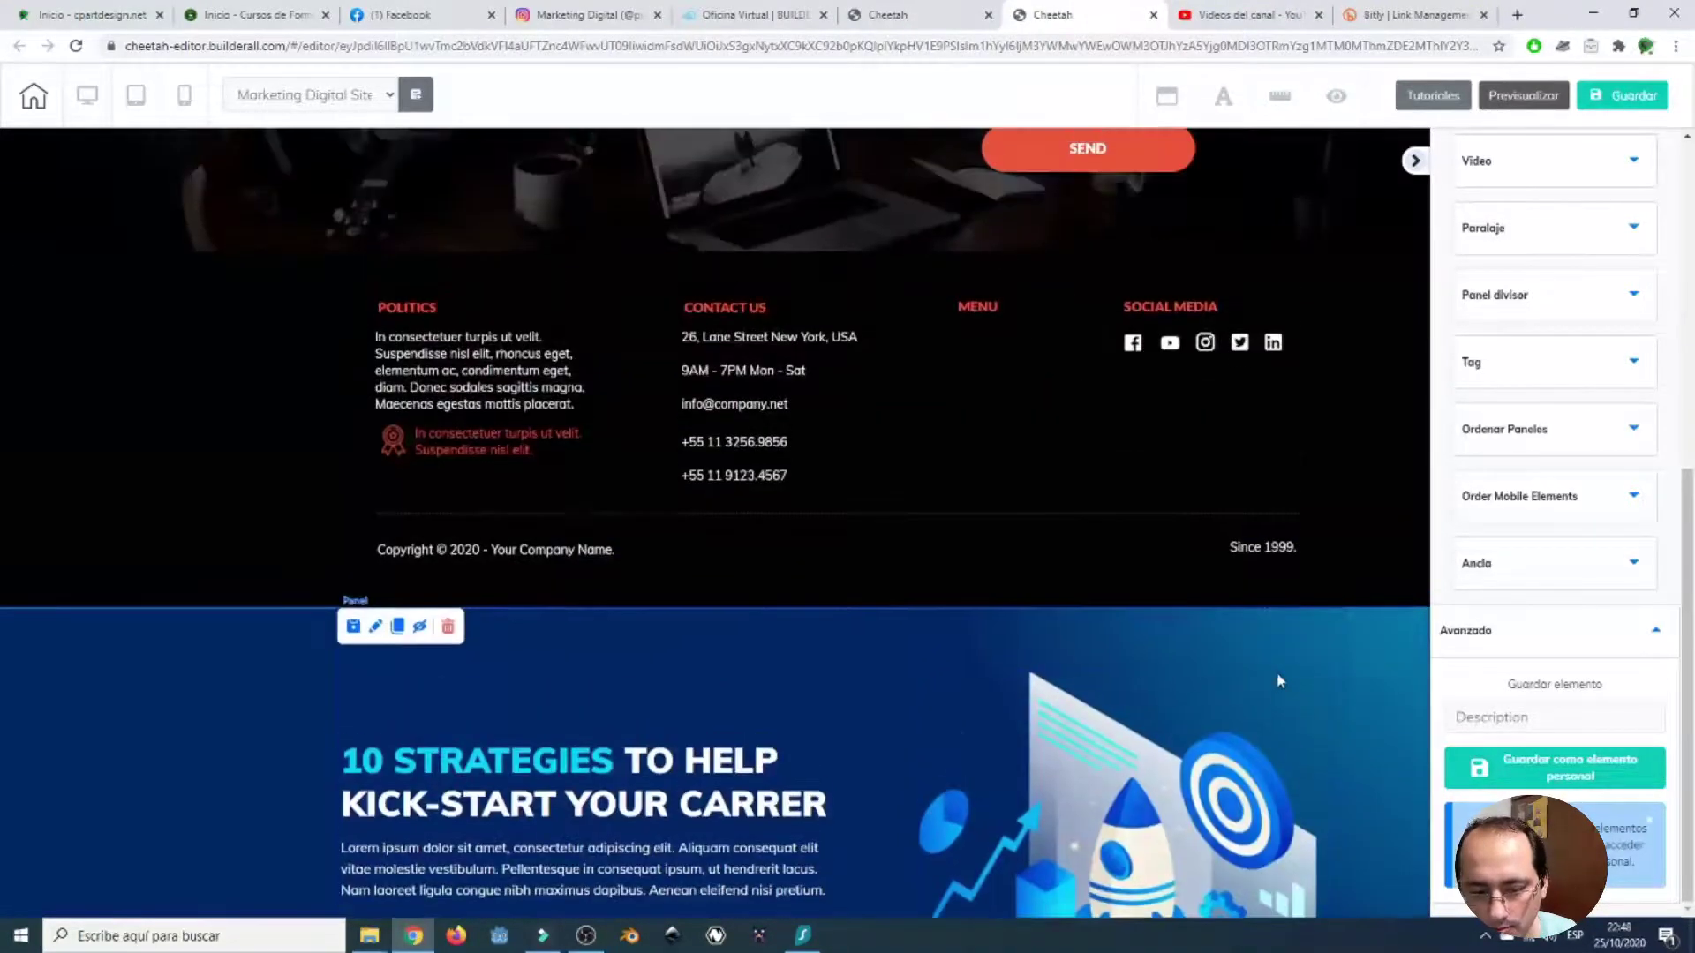
pyautogui.click(1277, 670)
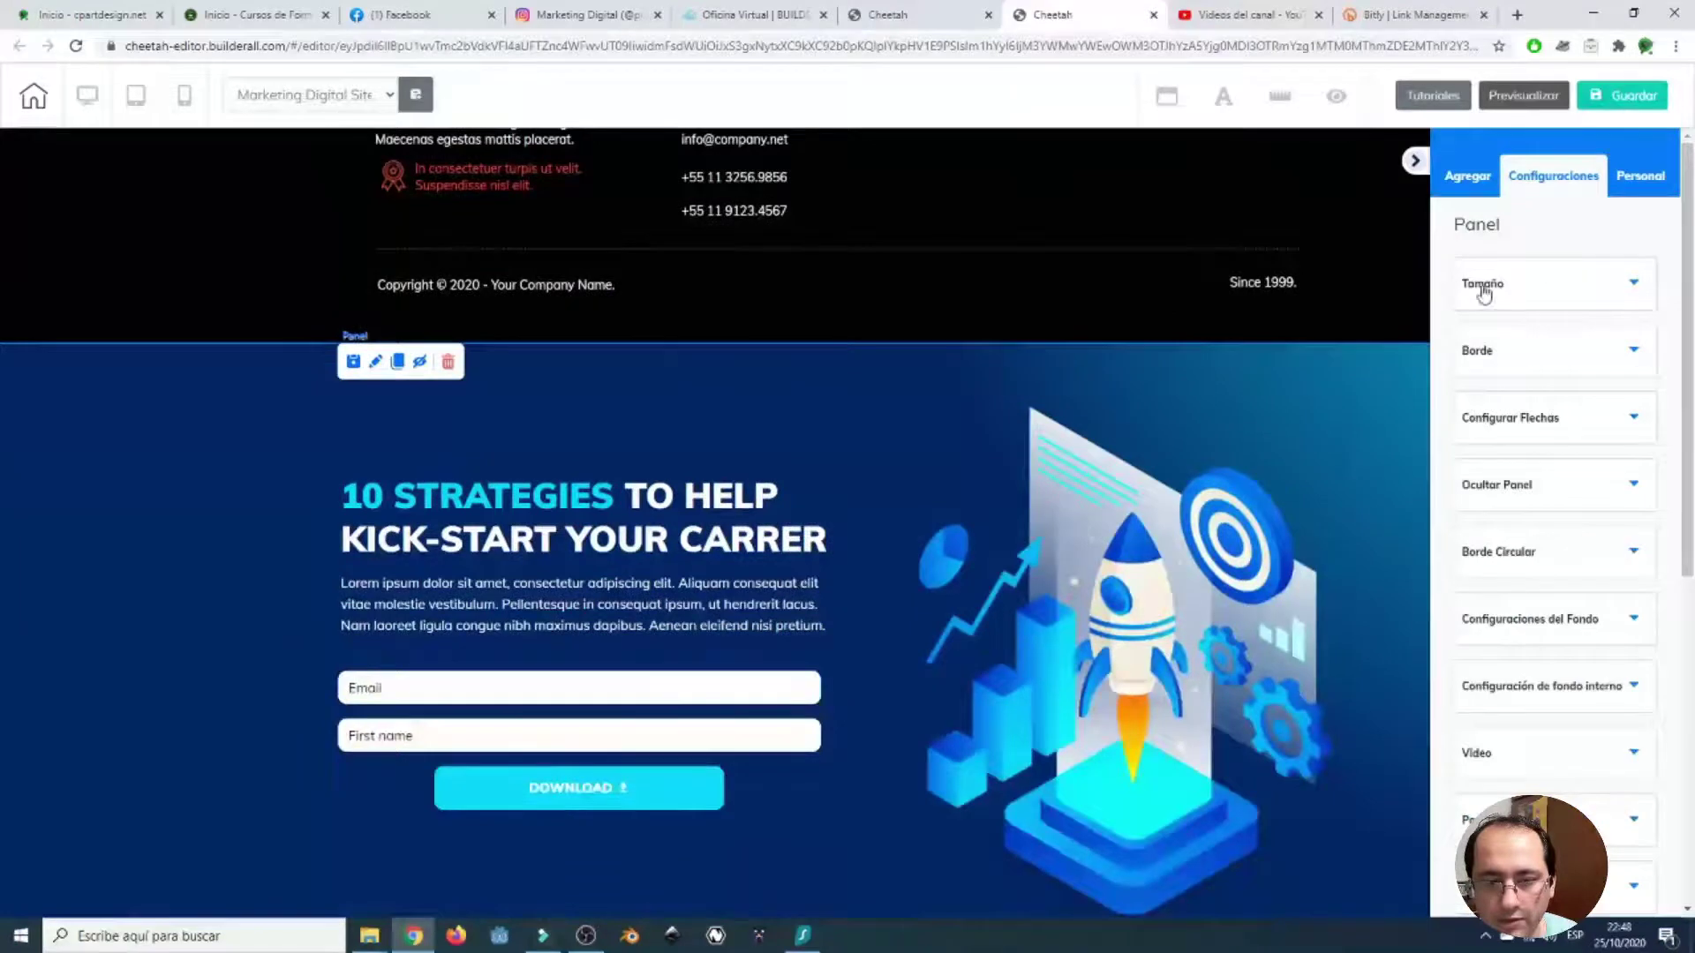
pyautogui.click(1602, 290)
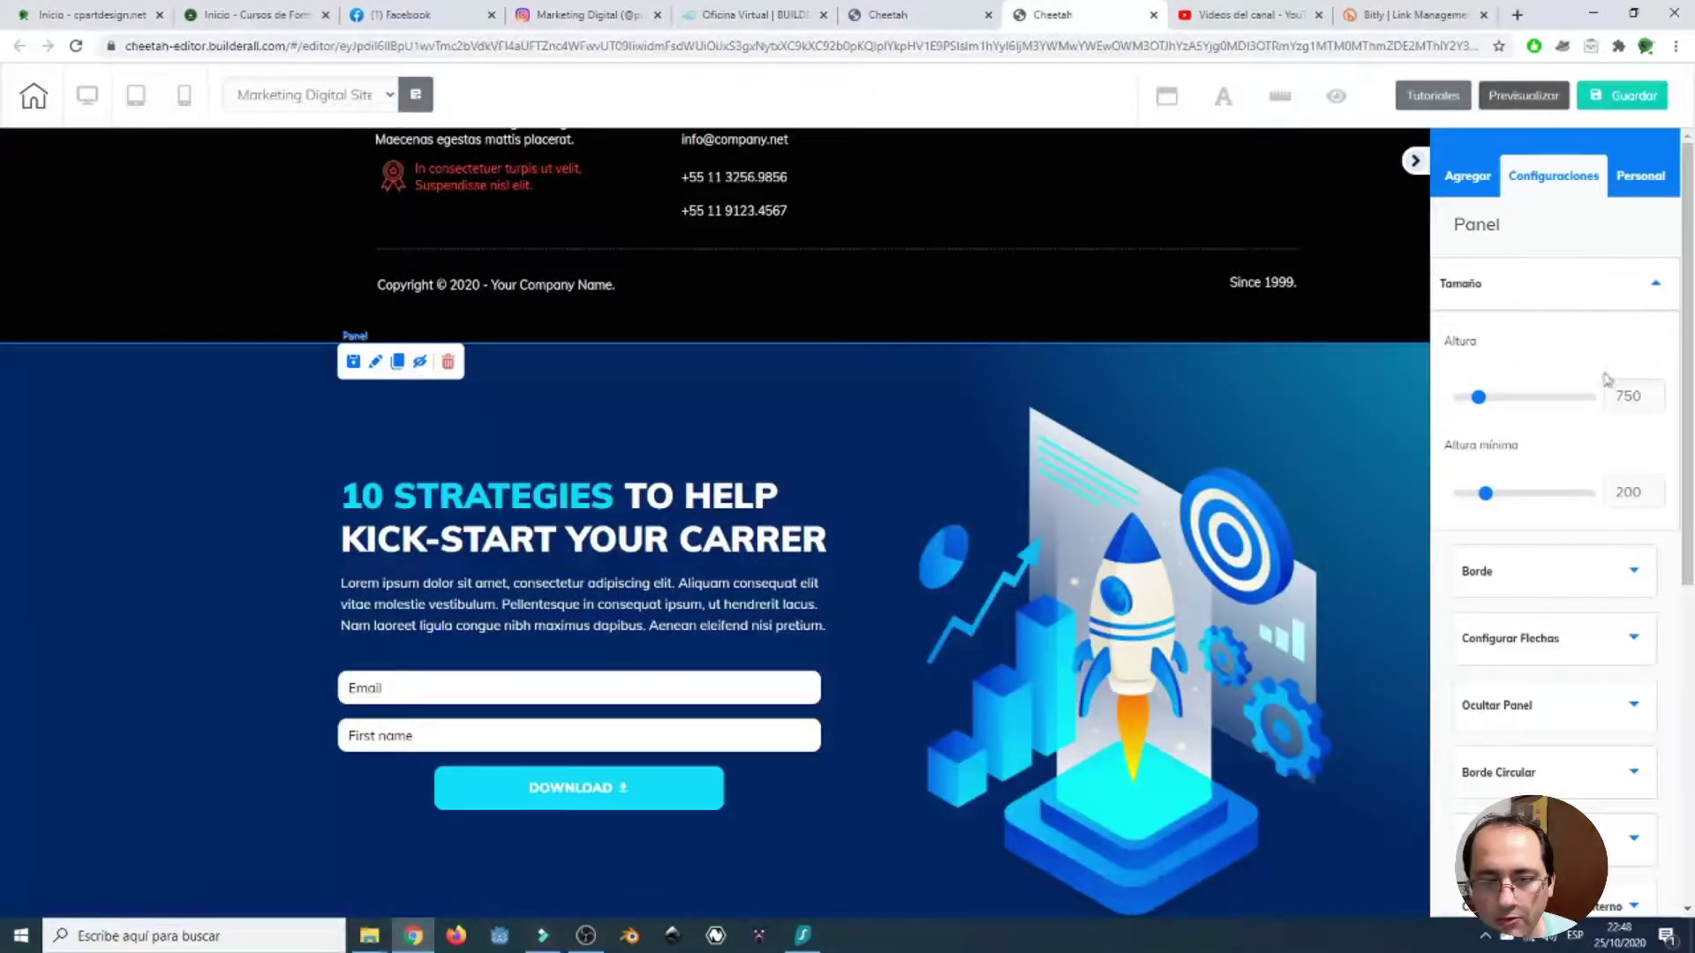
pyautogui.click(1654, 283)
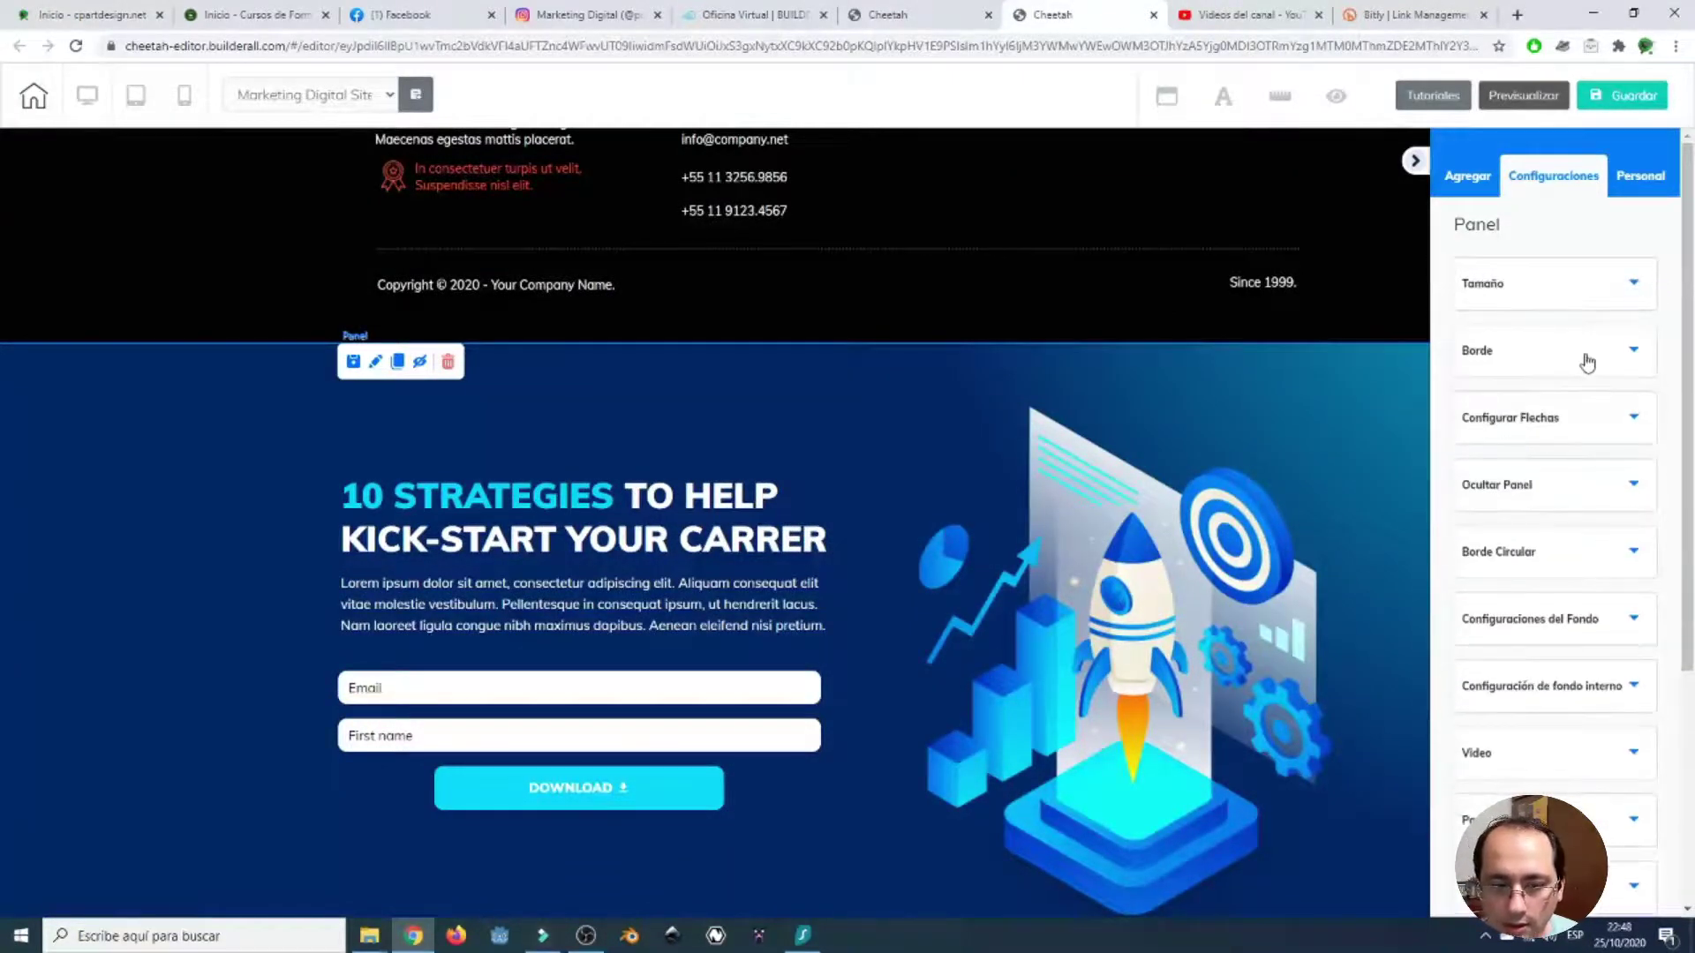
pyautogui.scroll(-1, 1585, 485)
pyautogui.click(1589, 466)
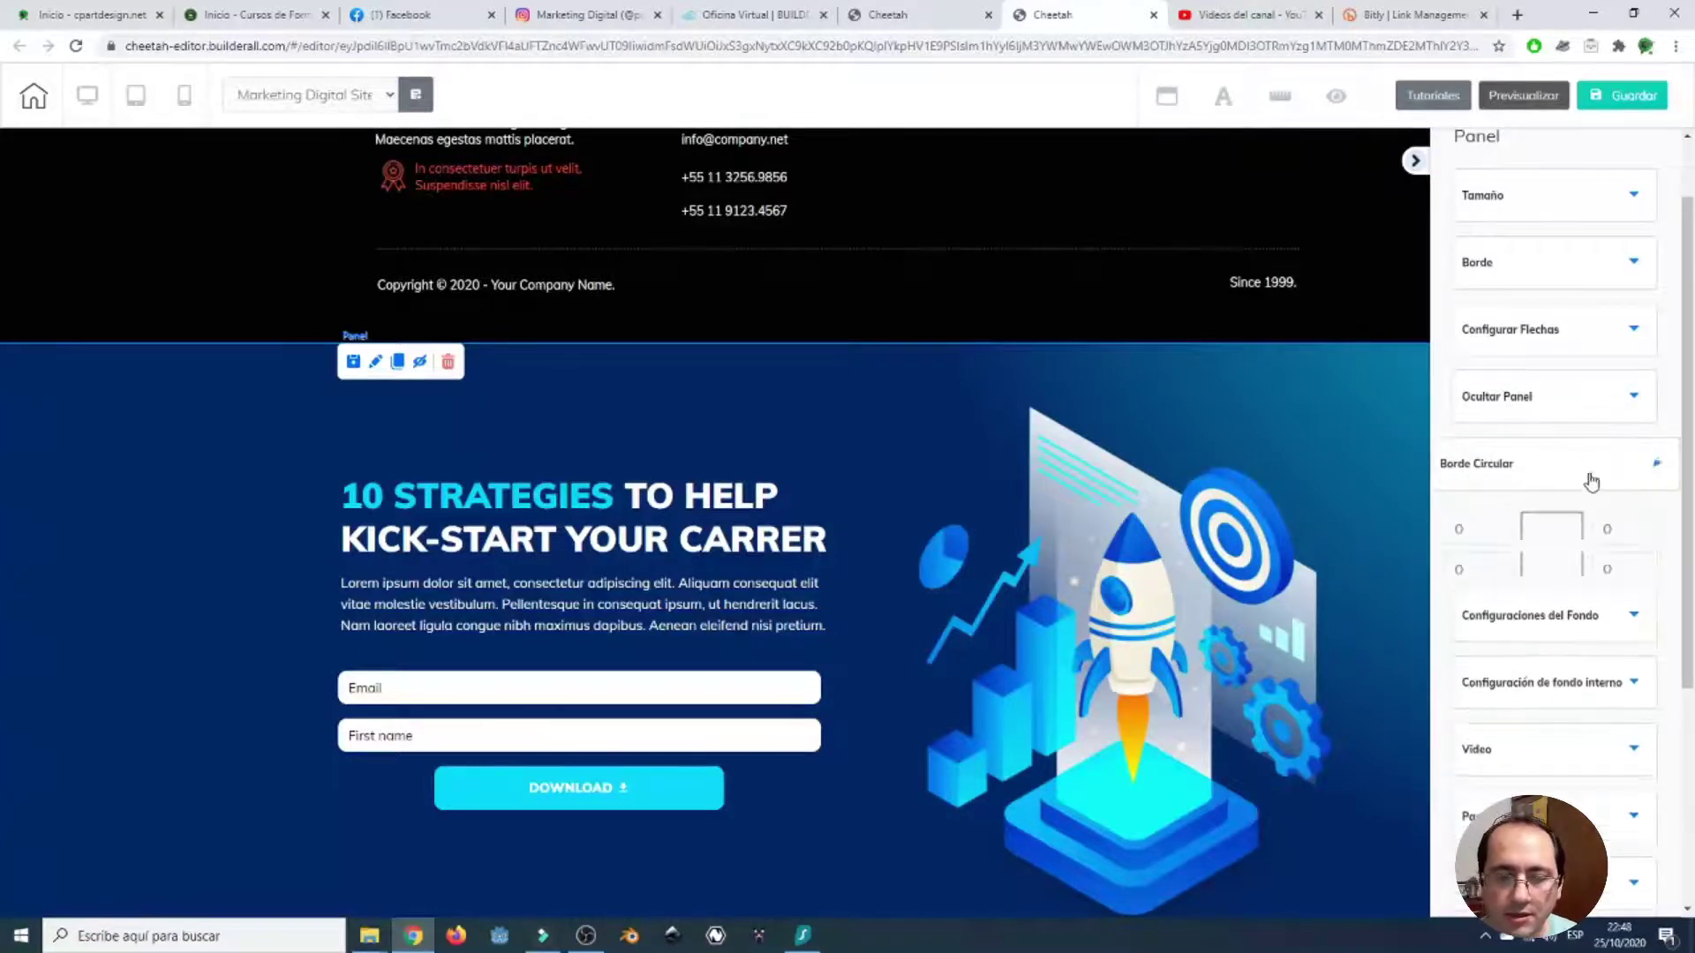
pyautogui.scroll(-2, 1594, 529)
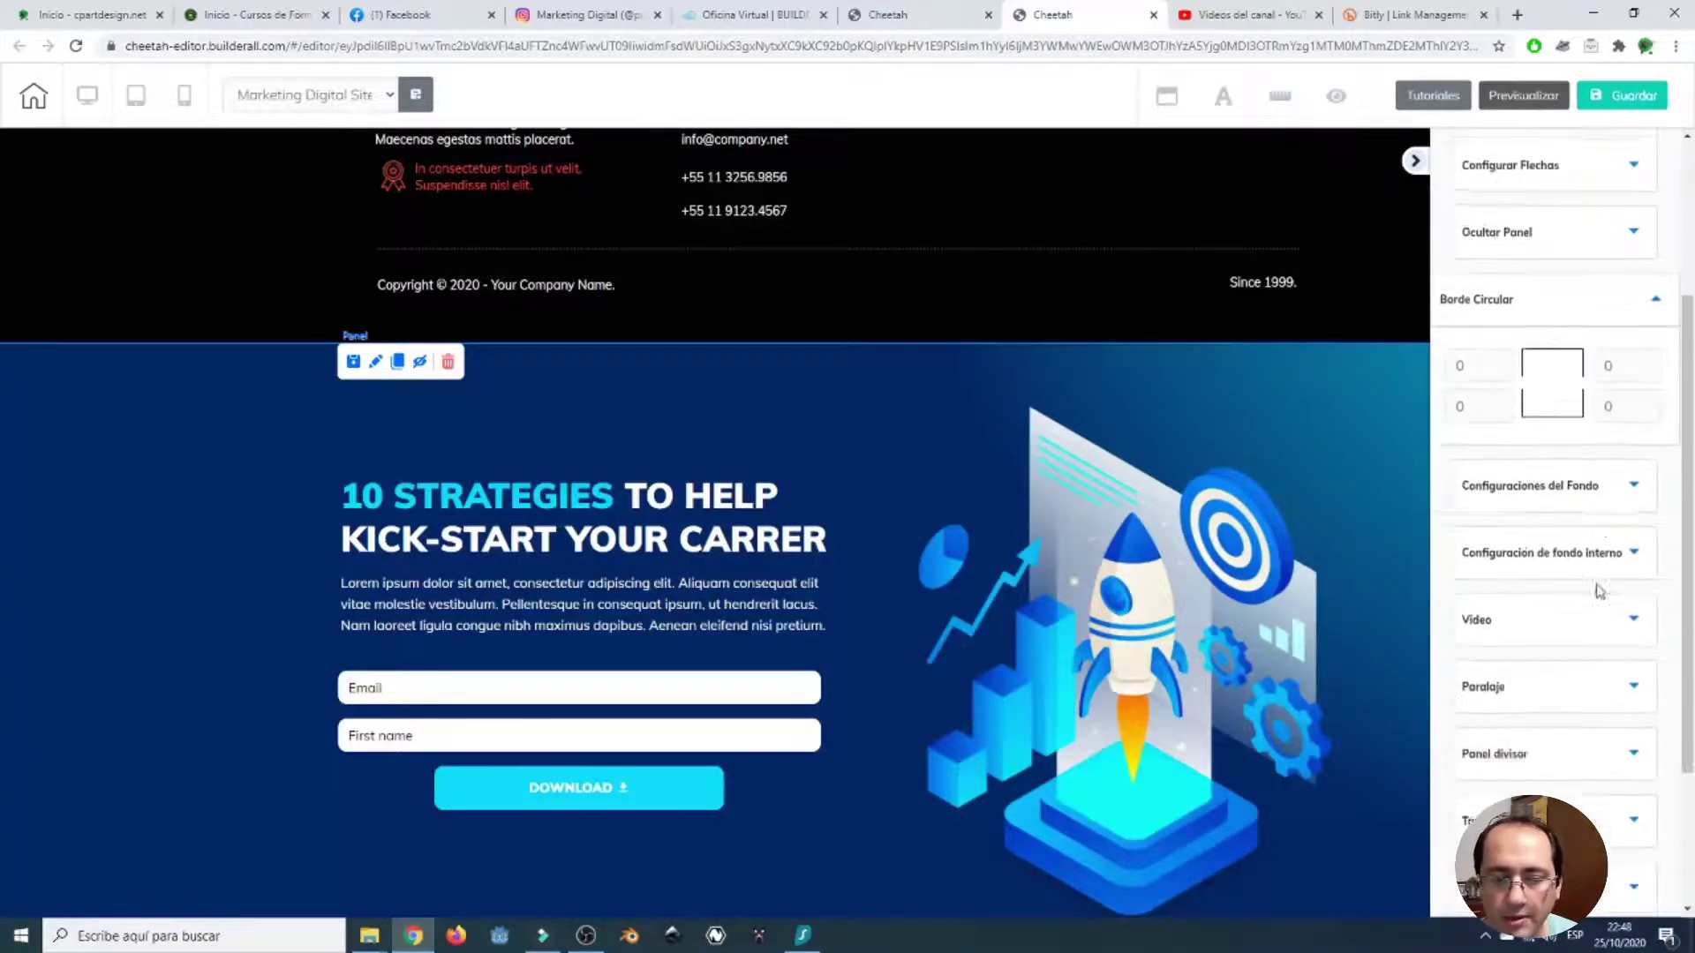
# - Examine the new panel's background settings, covering colour, image, origin, position, repeat, size and scroll behaviour
pyautogui.click(1580, 473)
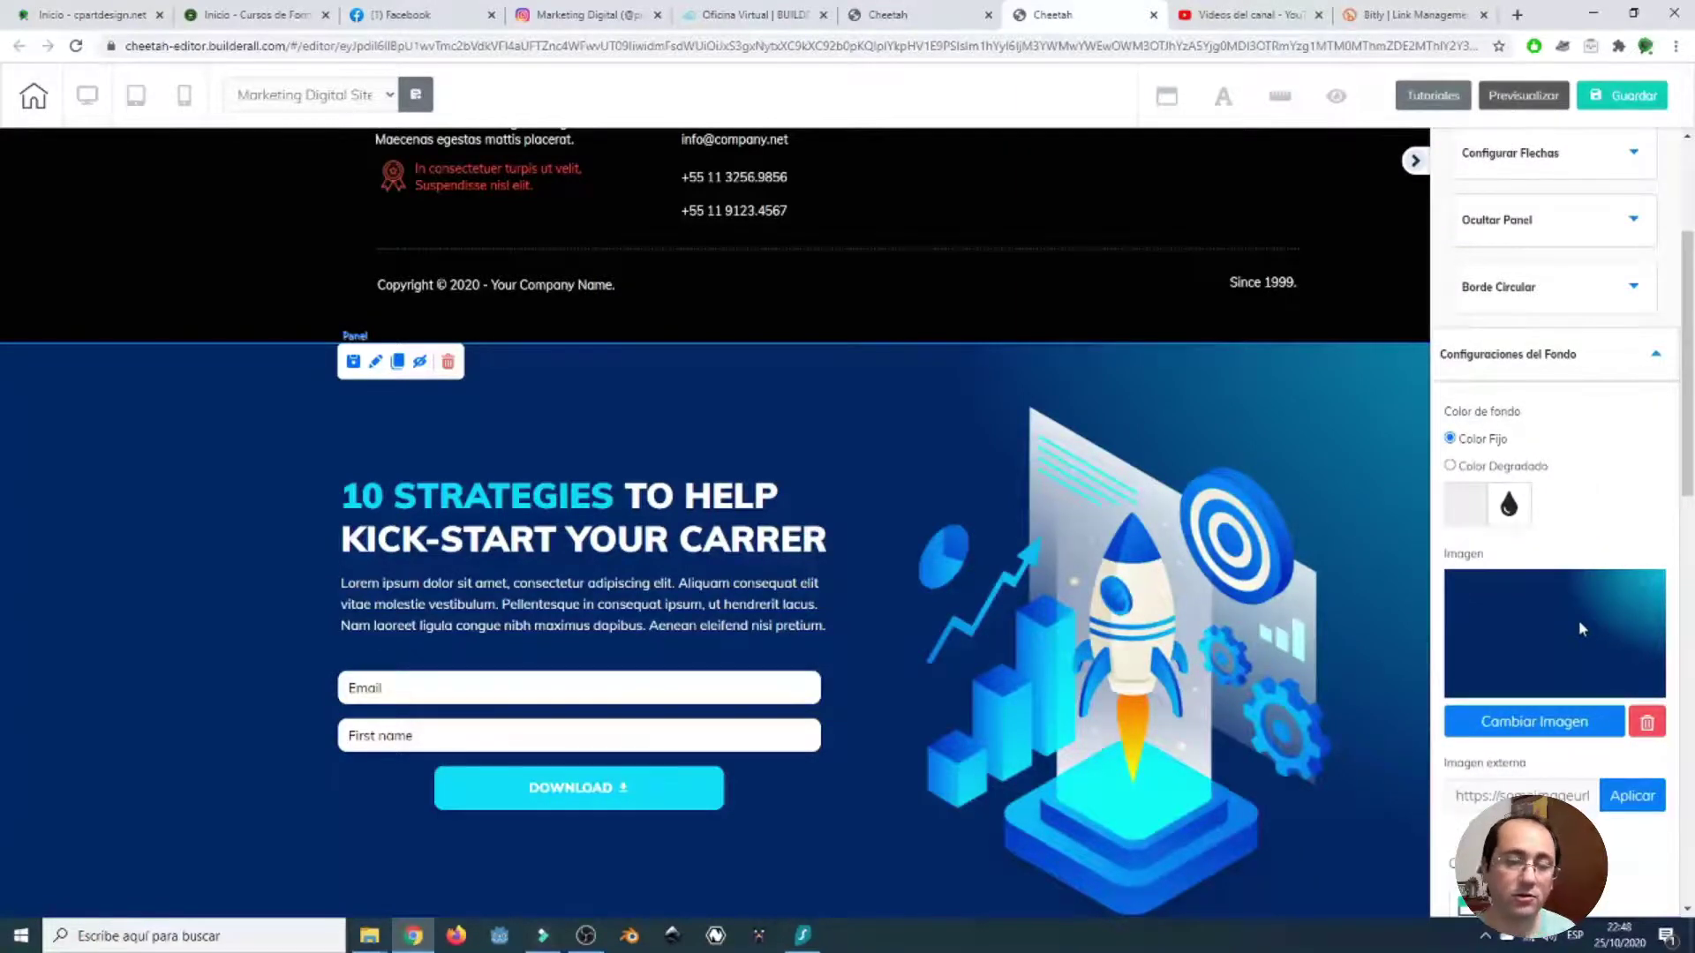
pyautogui.scroll(-3, 1578, 622)
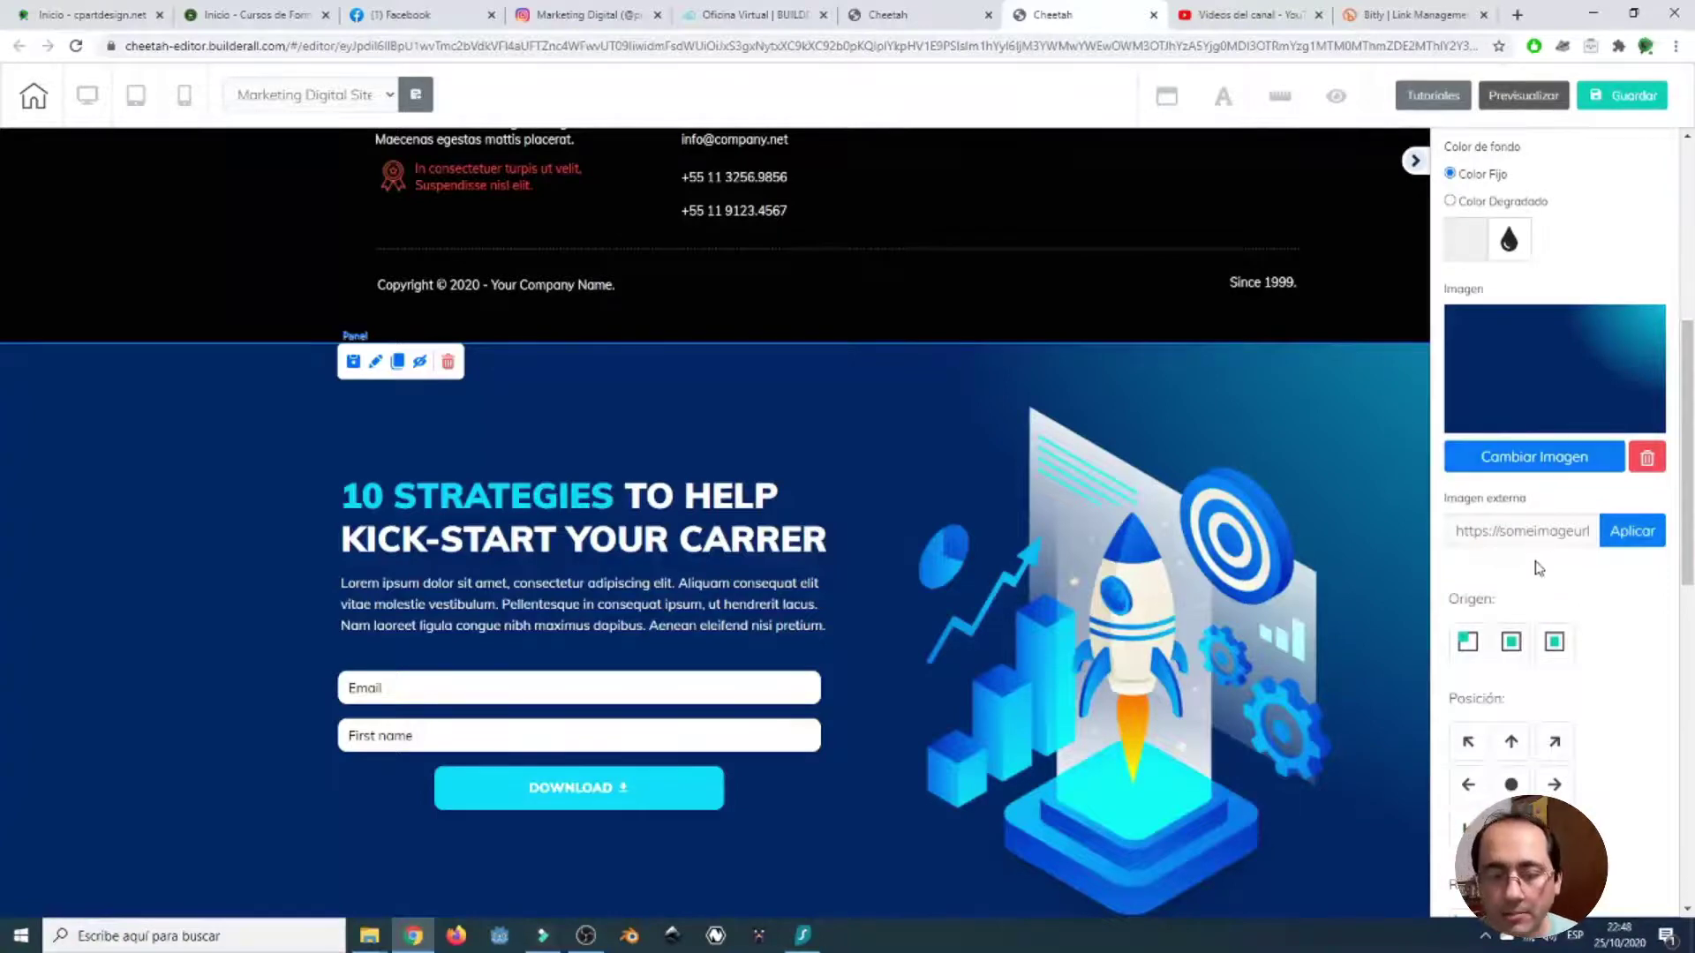
pyautogui.scroll(-6, 1545, 494)
pyautogui.scroll(3, 1487, 395)
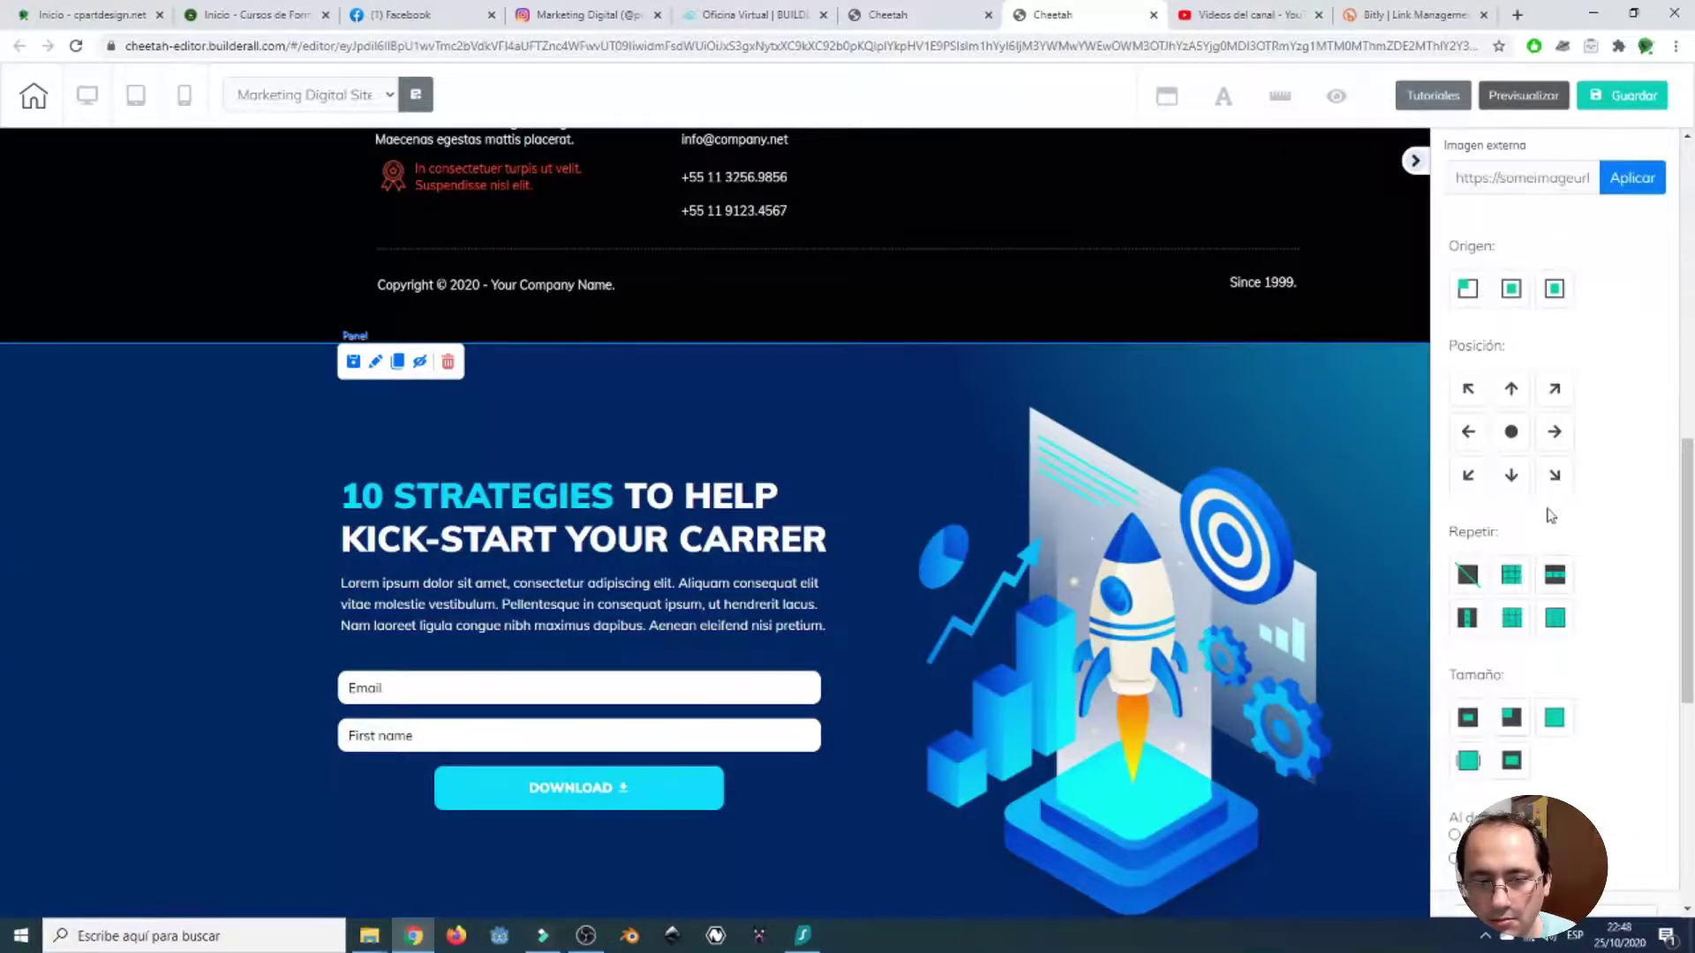
pyautogui.scroll(-2, 1555, 565)
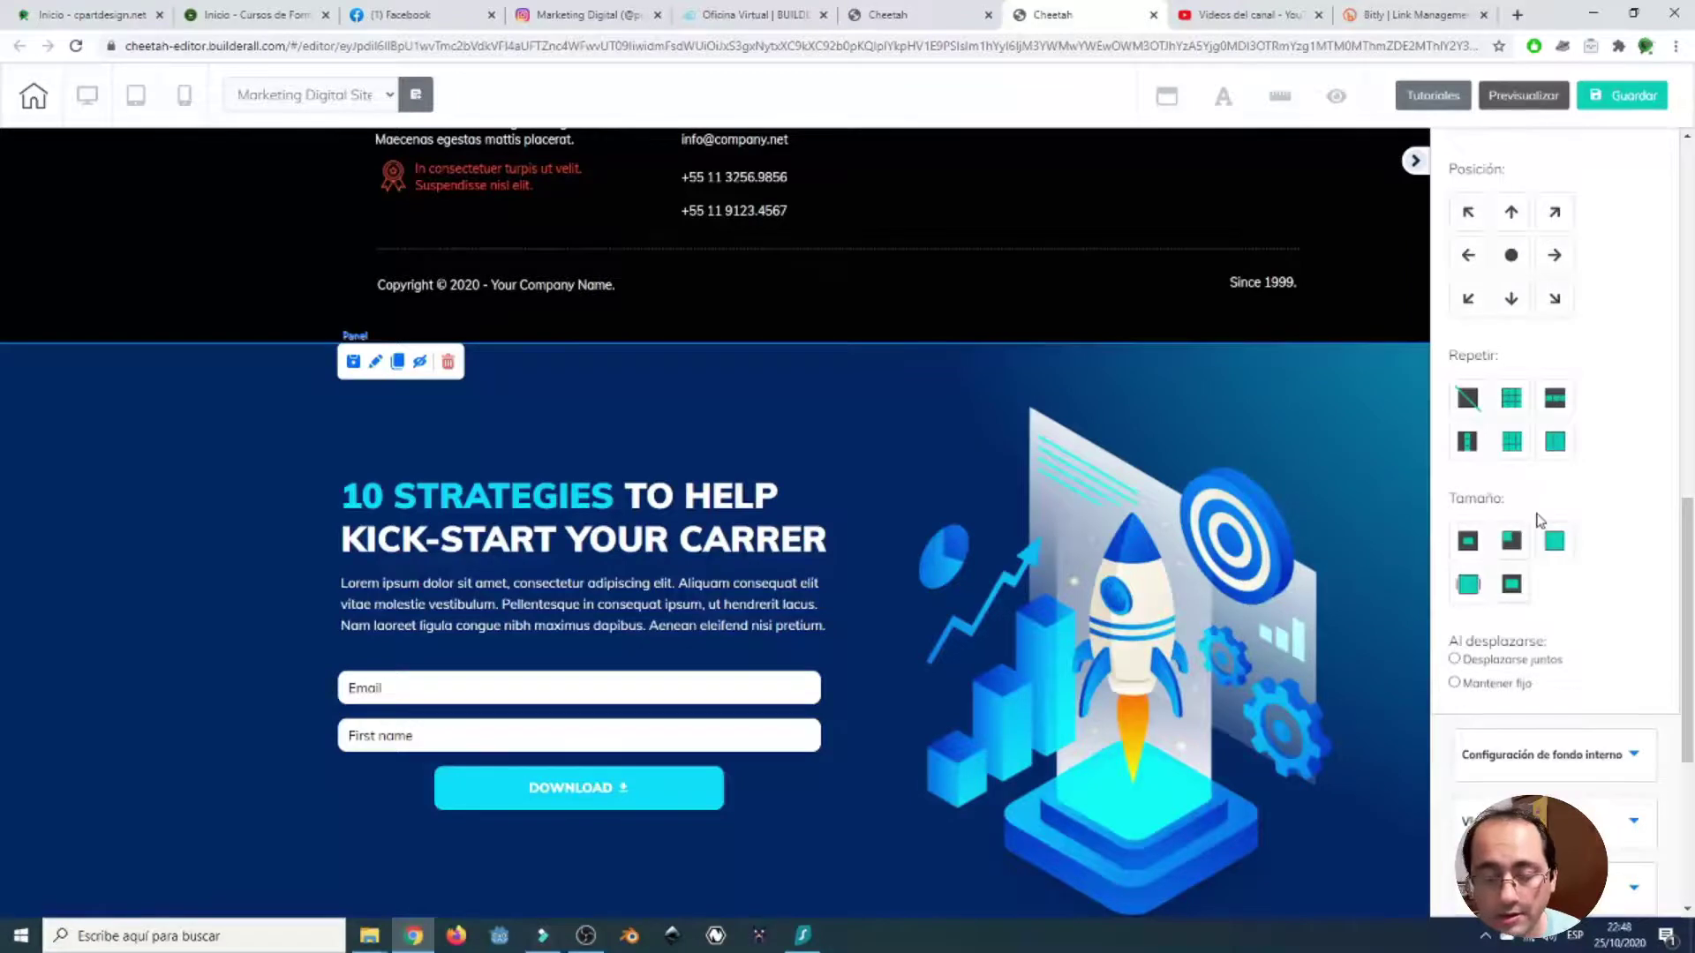
pyautogui.scroll(-4, 1527, 547)
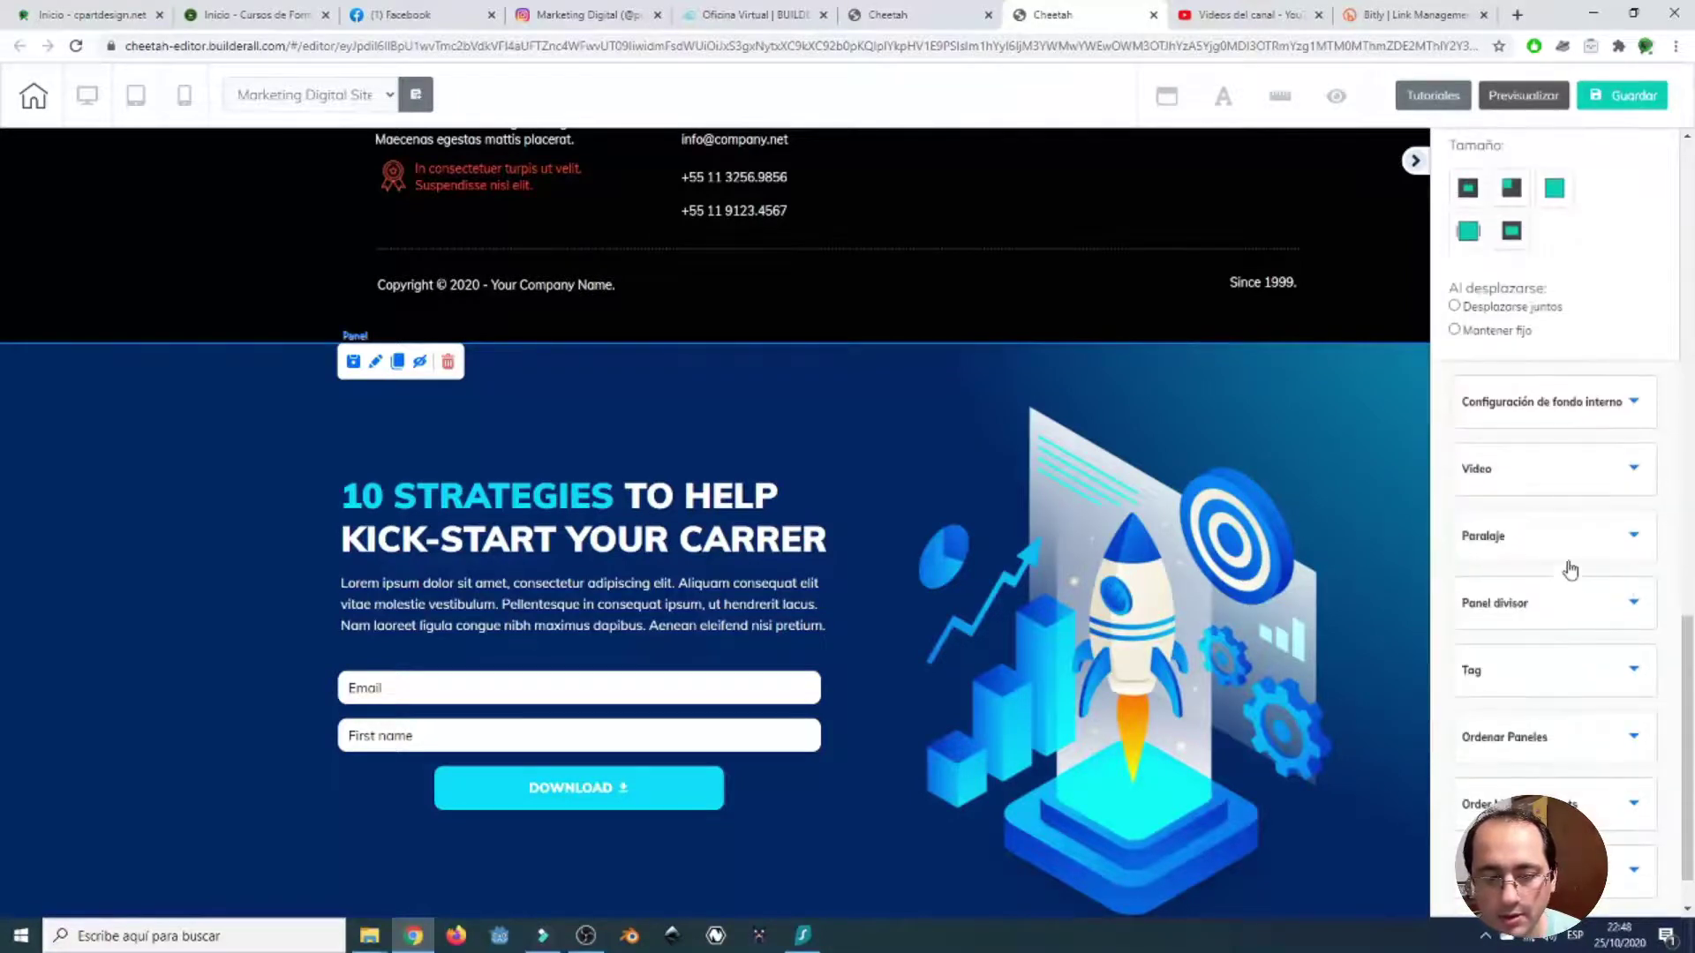
# - Examine the panel's inner background settings and the remaining setting groups, then open the list of elements that can be added
pyautogui.click(1564, 410)
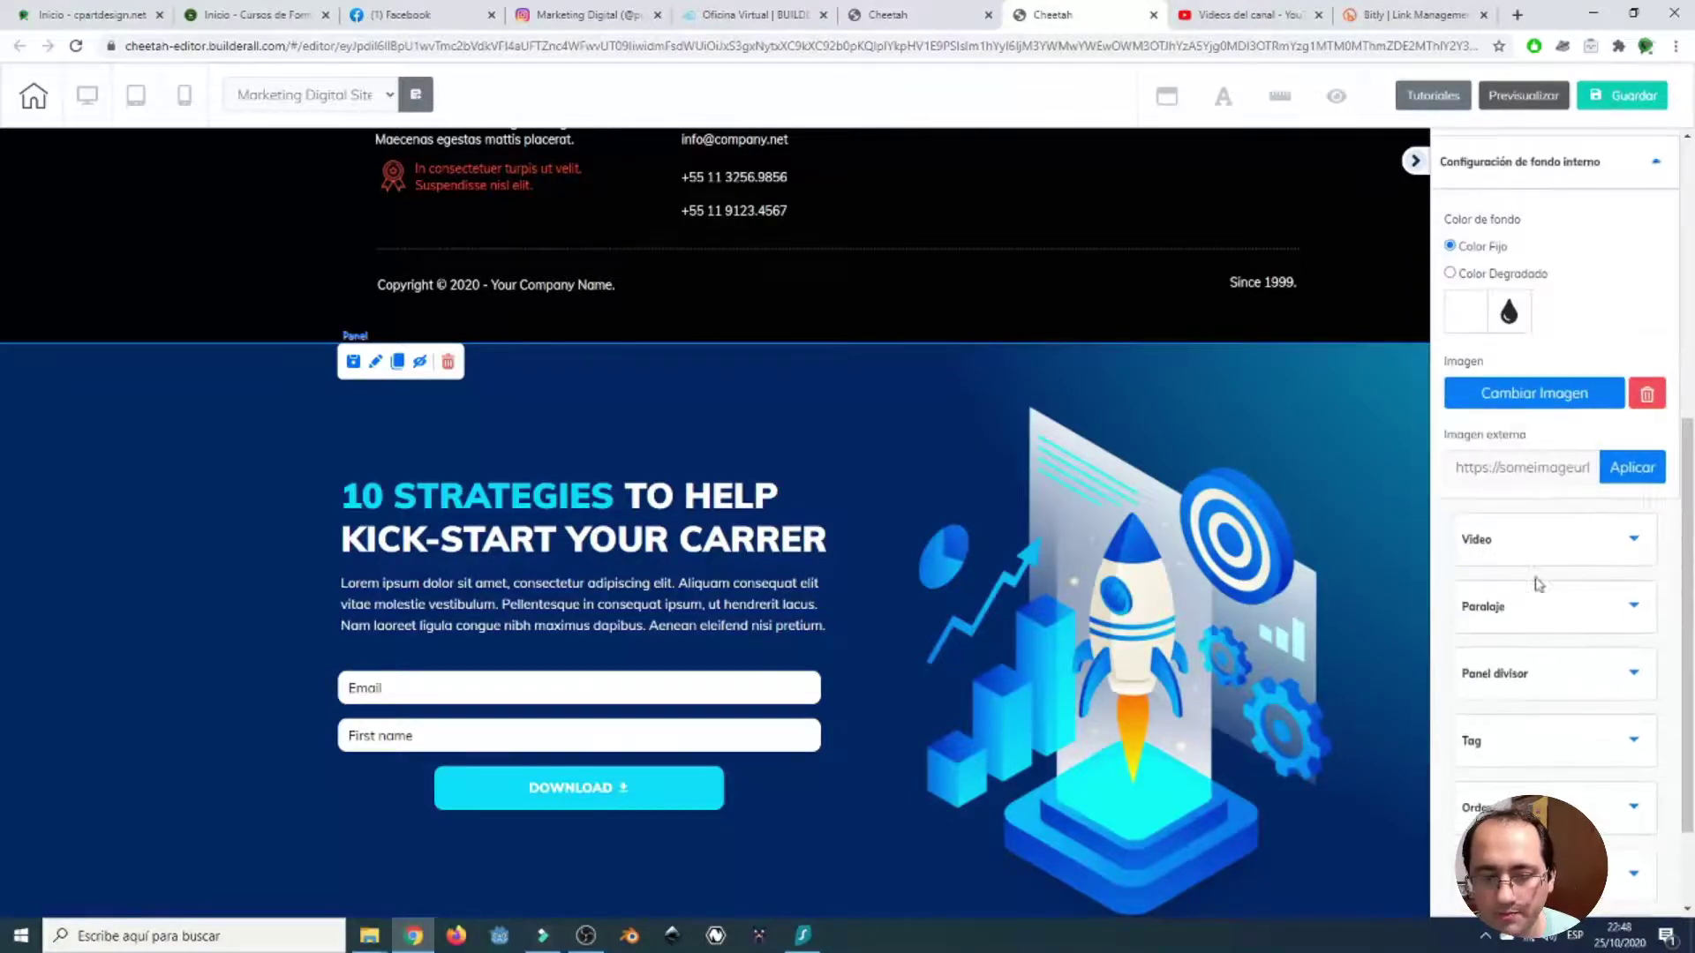
pyautogui.scroll(-2, 1535, 606)
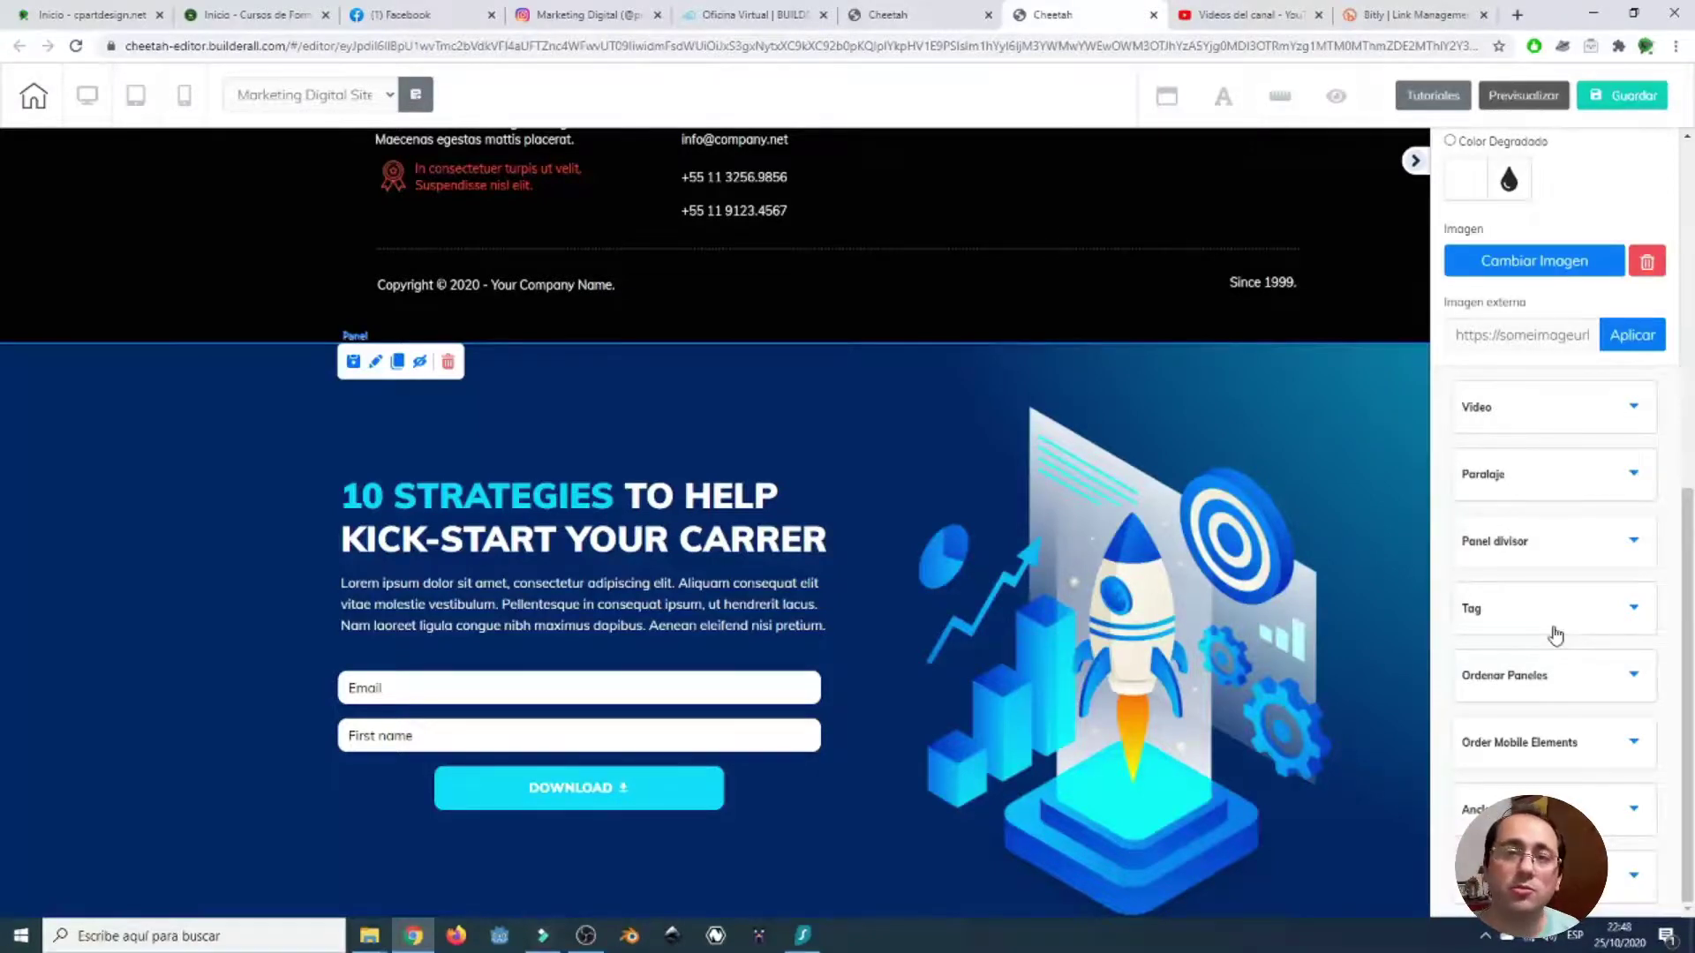
pyautogui.scroll(3, 1441, 605)
pyautogui.scroll(8, 1390, 599)
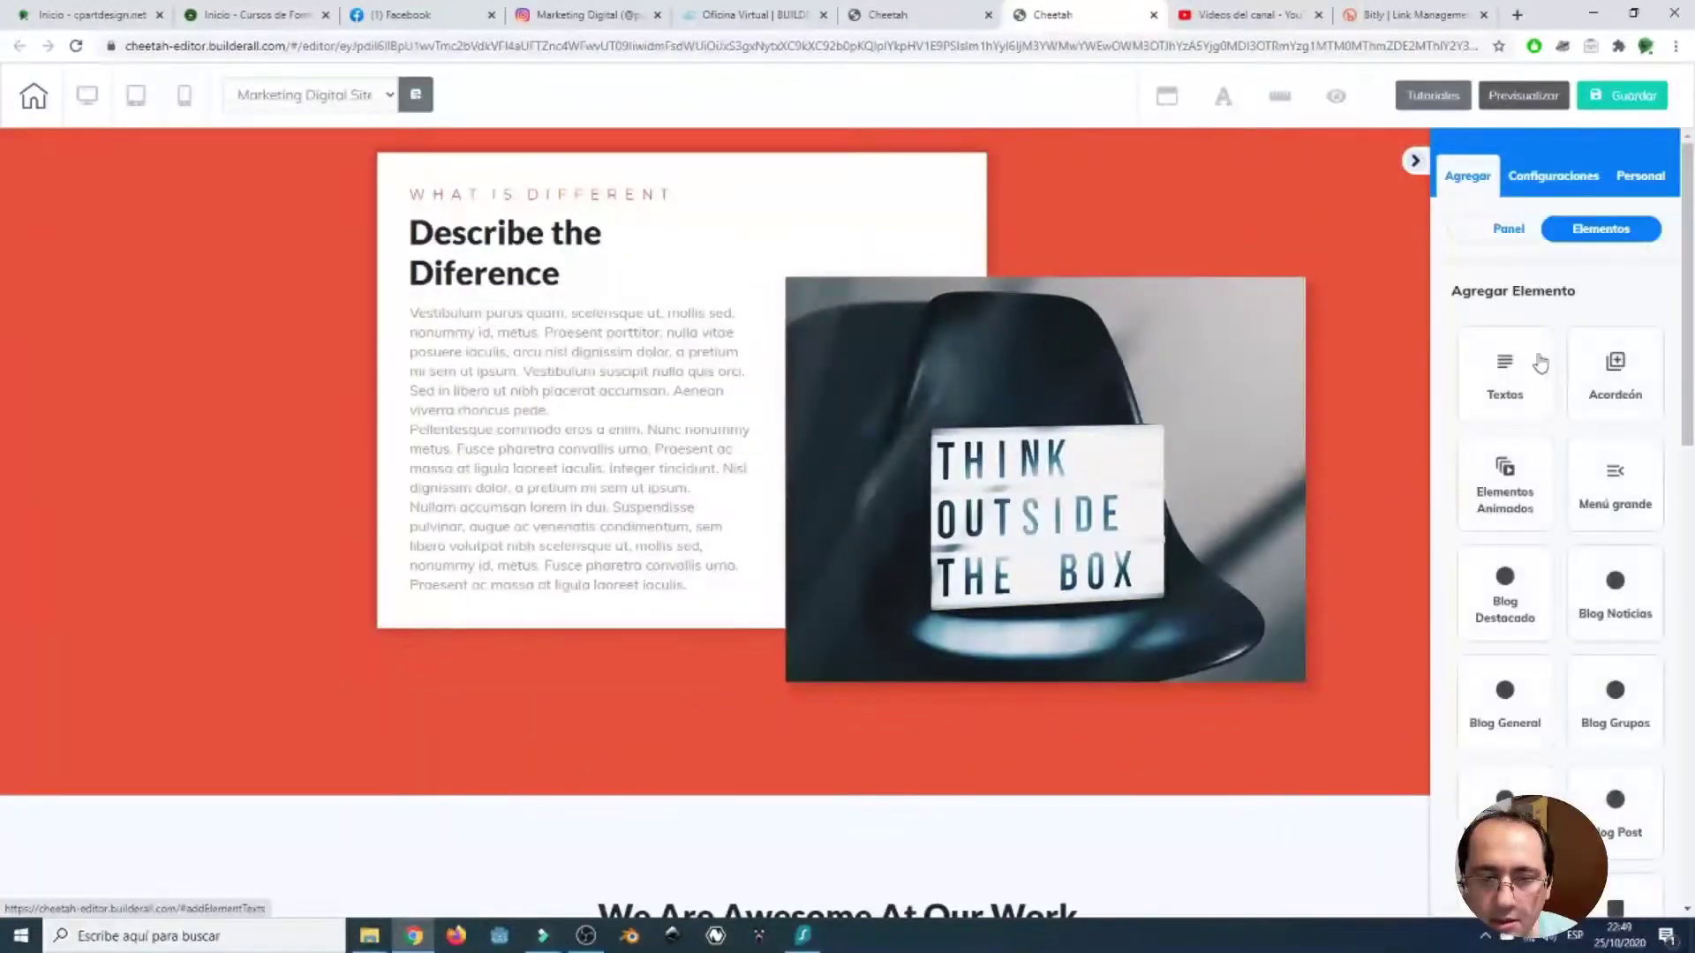
# - Examine the catalogue of addable elements, from Textos and Acordeón through the blog, form, gallery, menu and video elements
pyautogui.scroll(-1, 1560, 326)
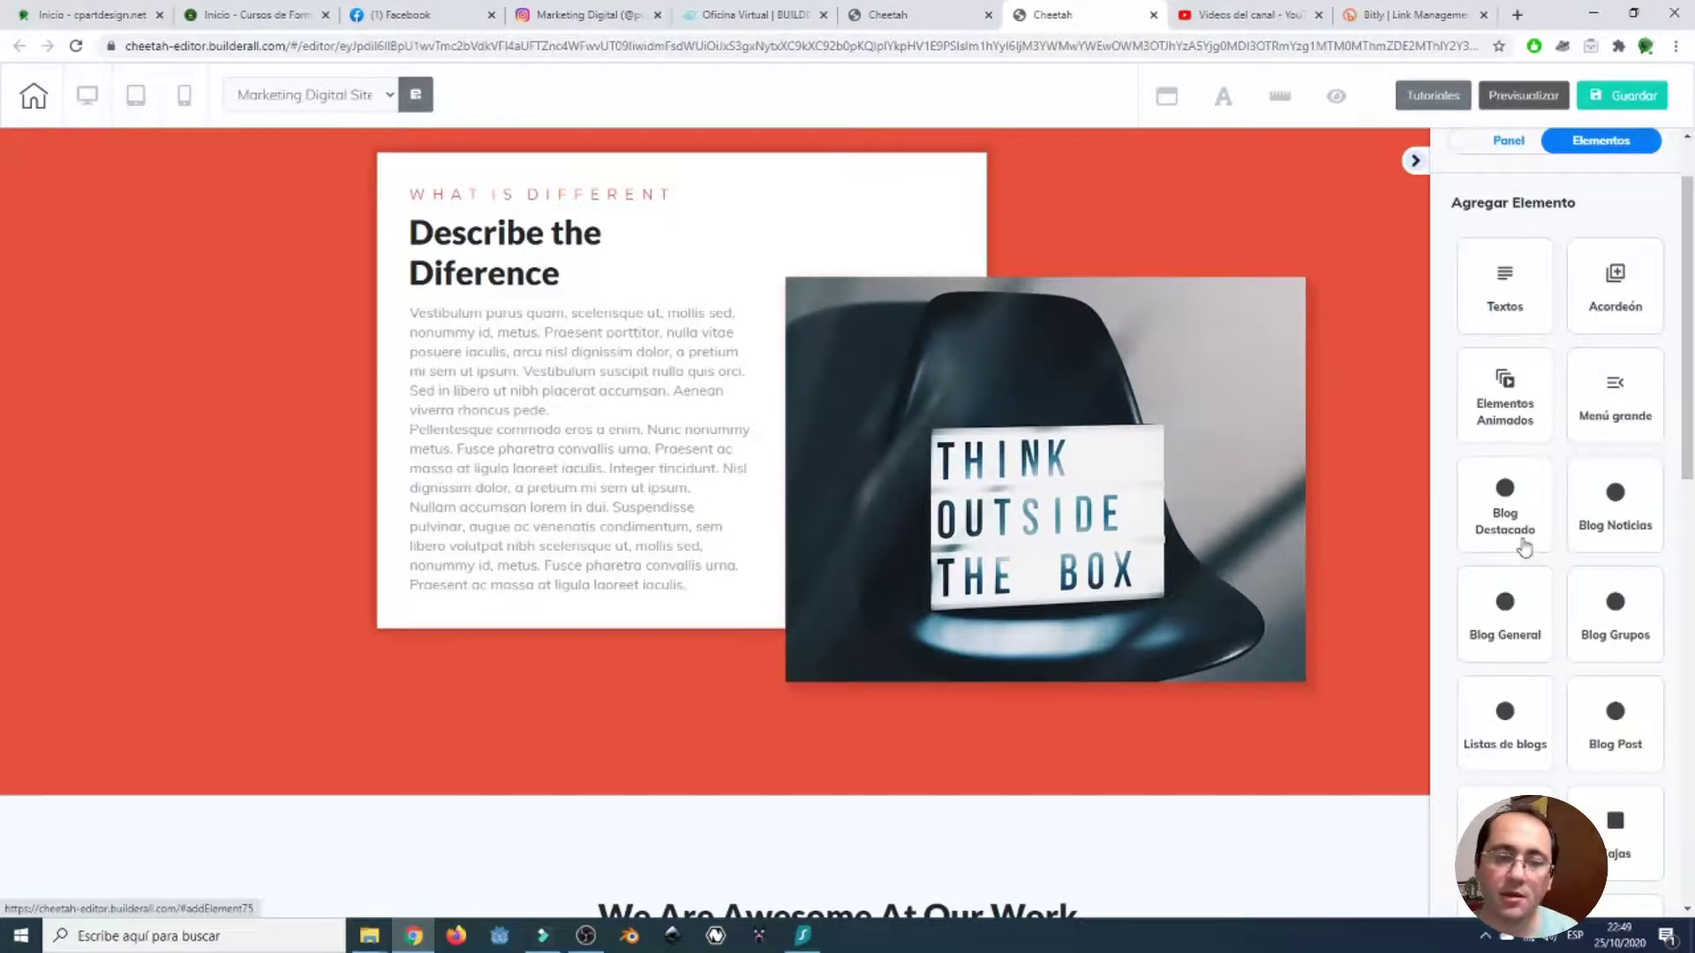
pyautogui.scroll(-1, 1524, 543)
pyautogui.scroll(-2, 1524, 543)
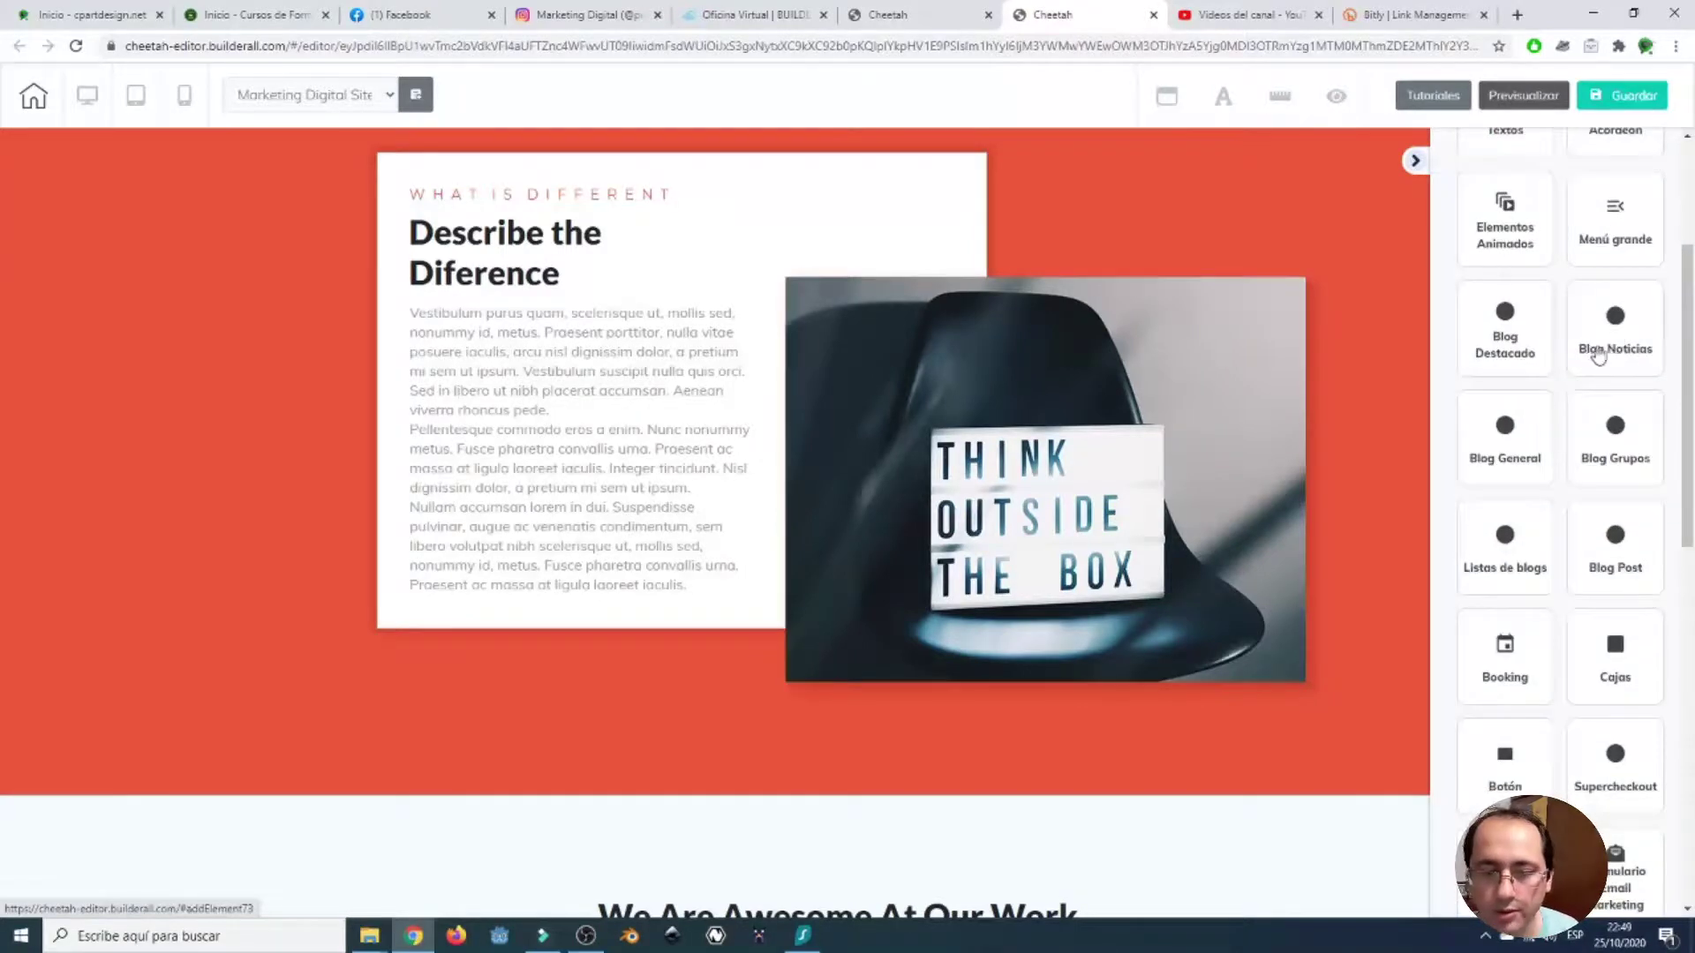
pyautogui.scroll(-3, 1544, 501)
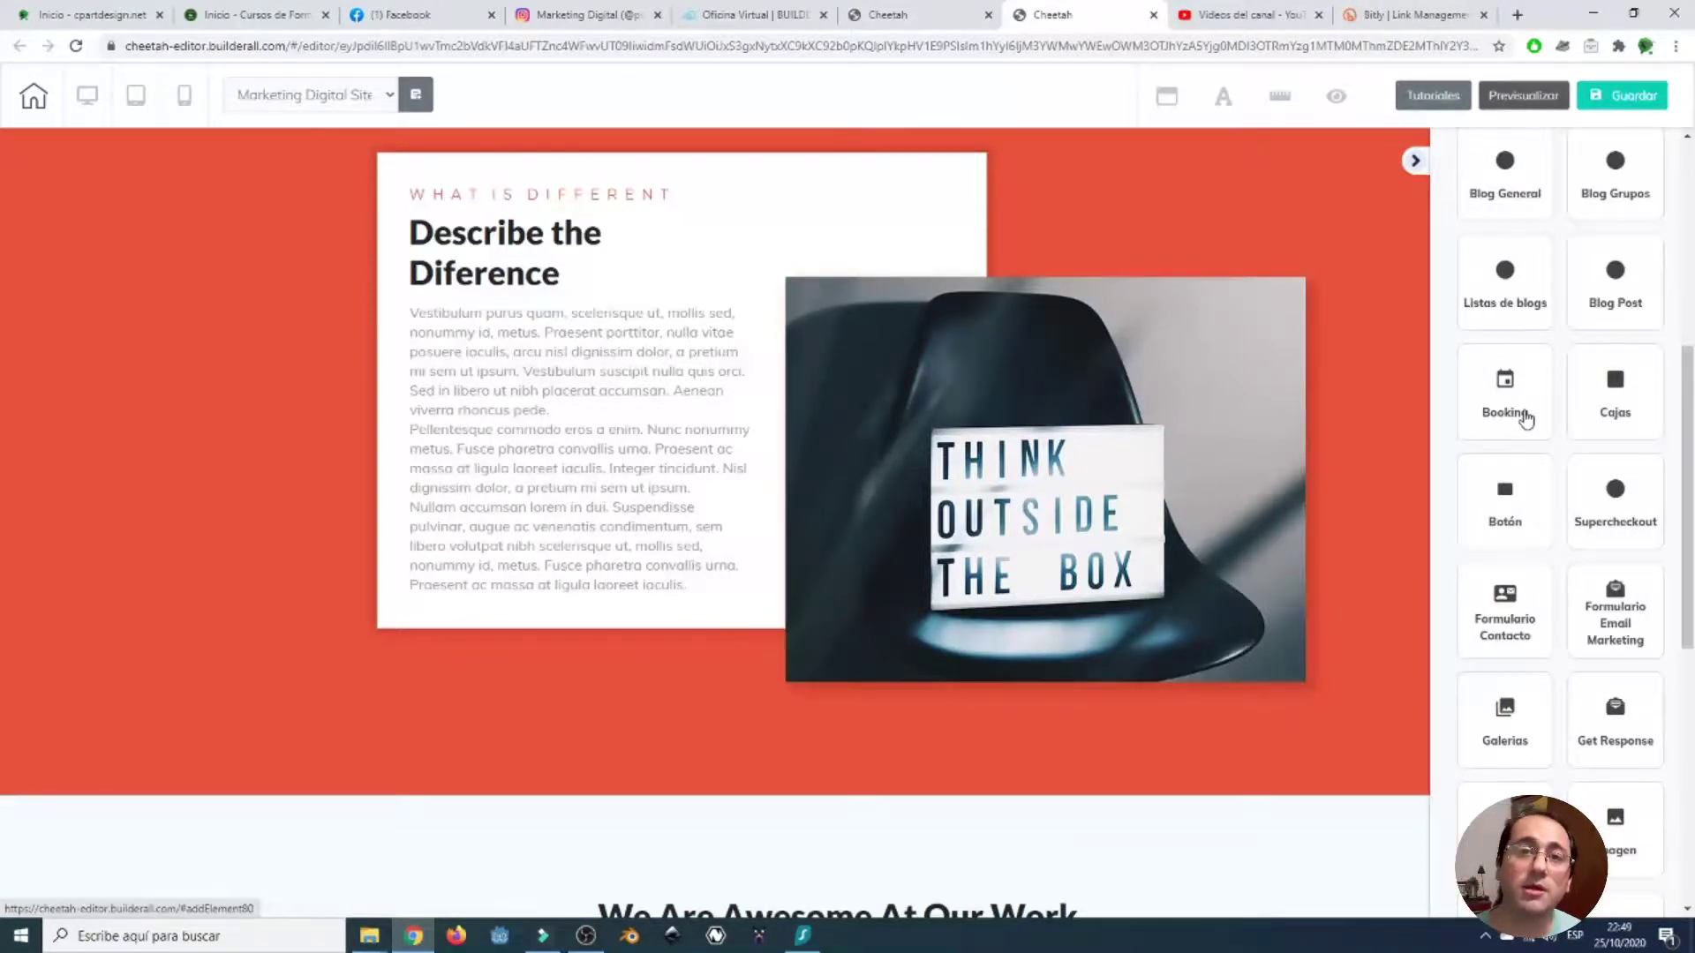
pyautogui.scroll(-2, 1553, 519)
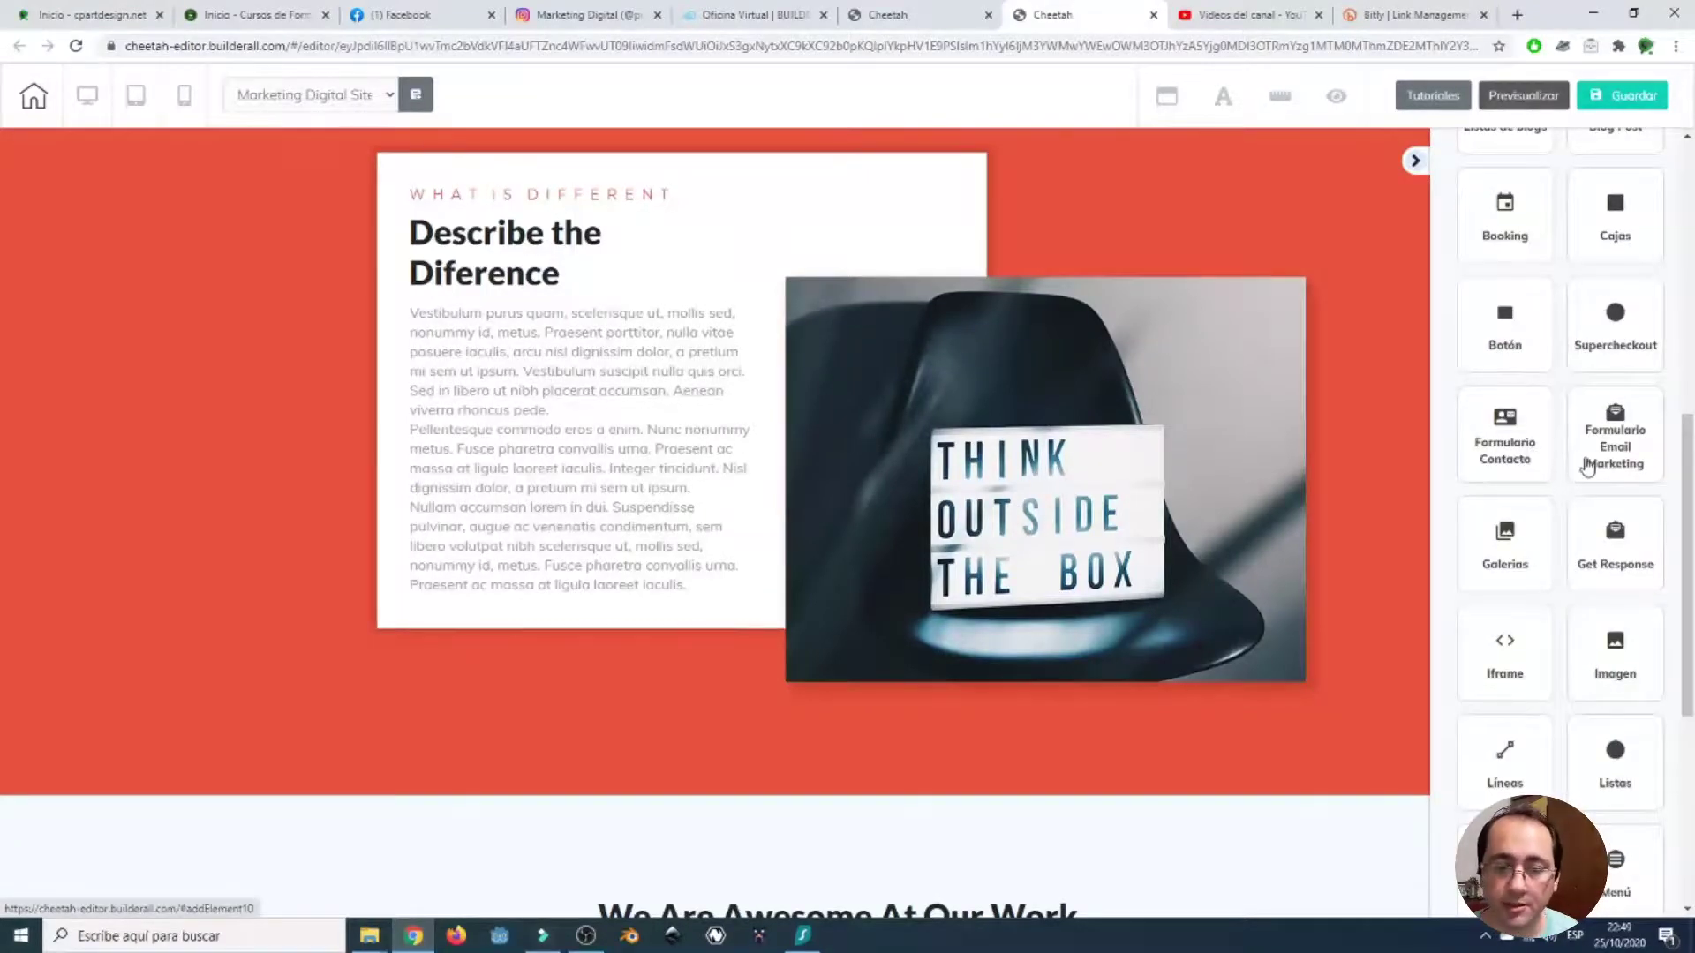
pyautogui.scroll(-2, 1598, 574)
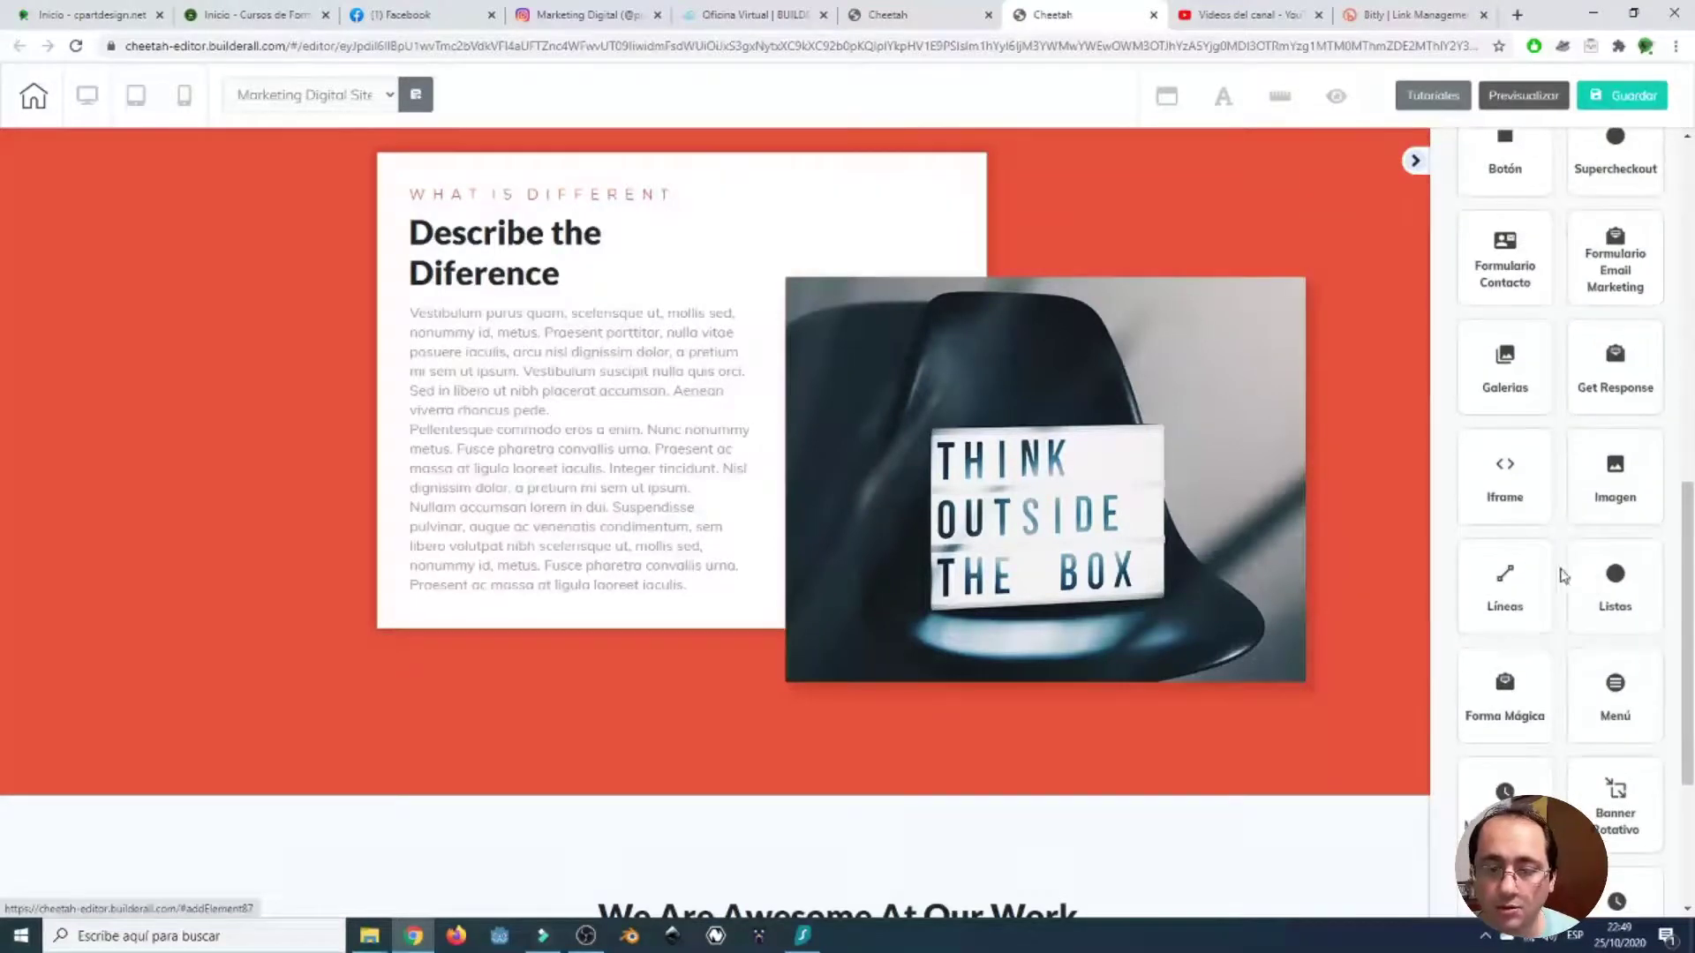
pyautogui.scroll(-2, 1571, 592)
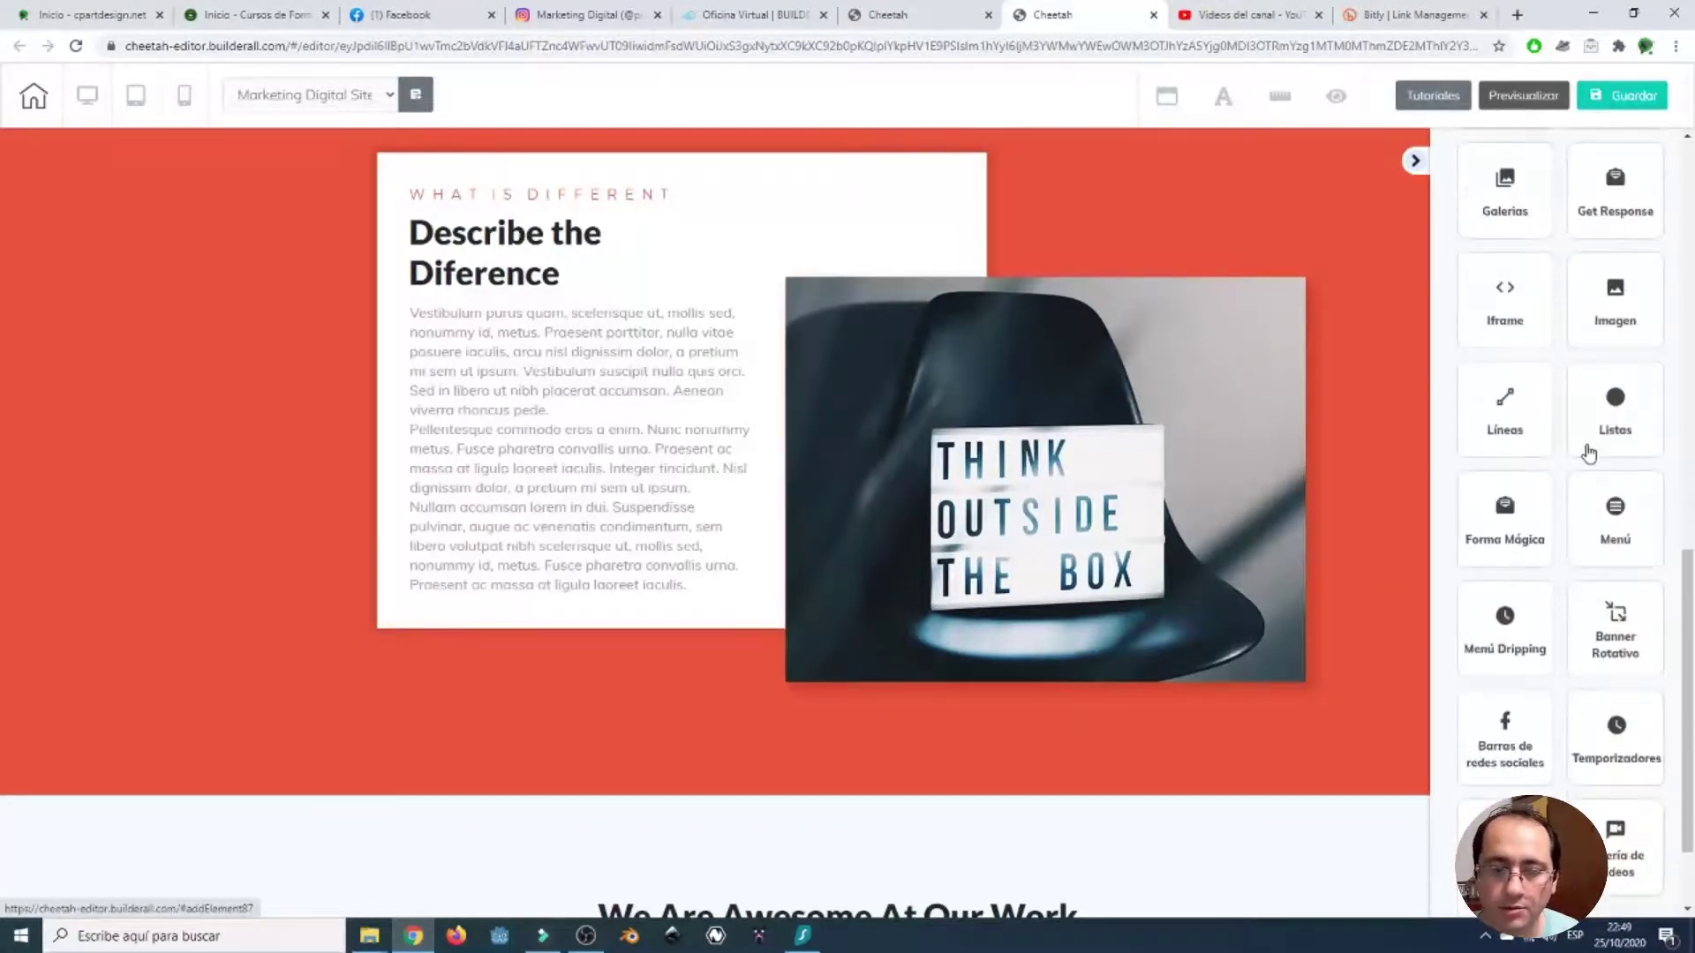
pyautogui.scroll(-2, 1540, 547)
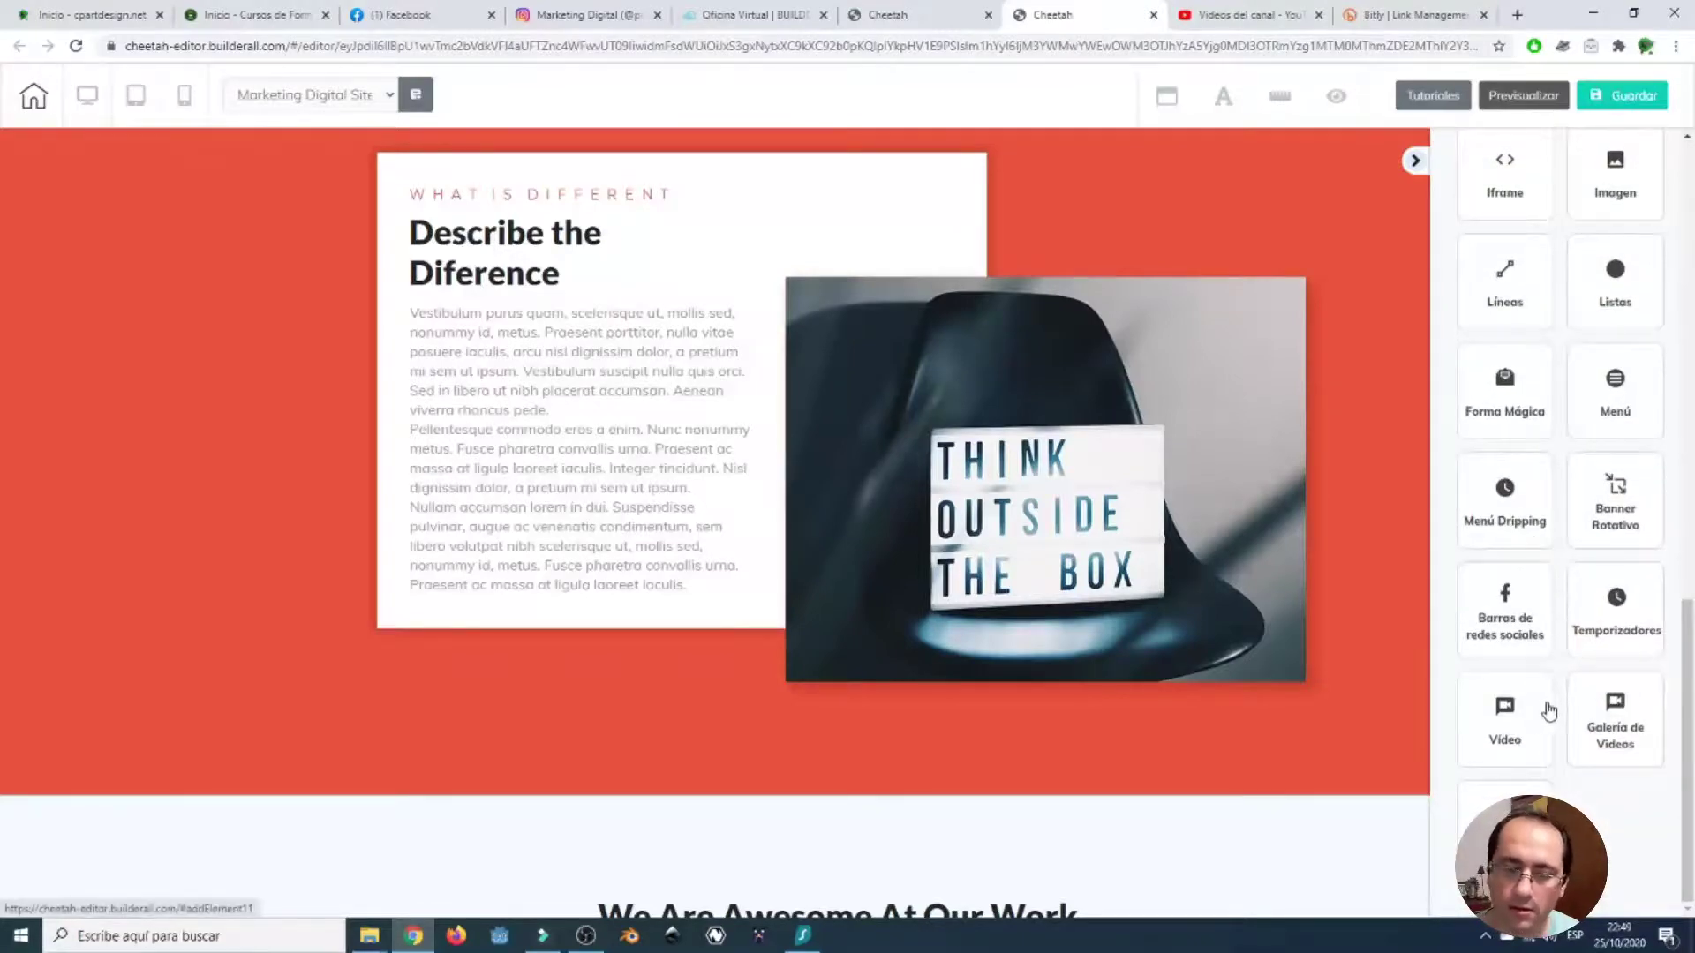
pyautogui.scroll(8, 1548, 706)
pyautogui.scroll(3, 1547, 706)
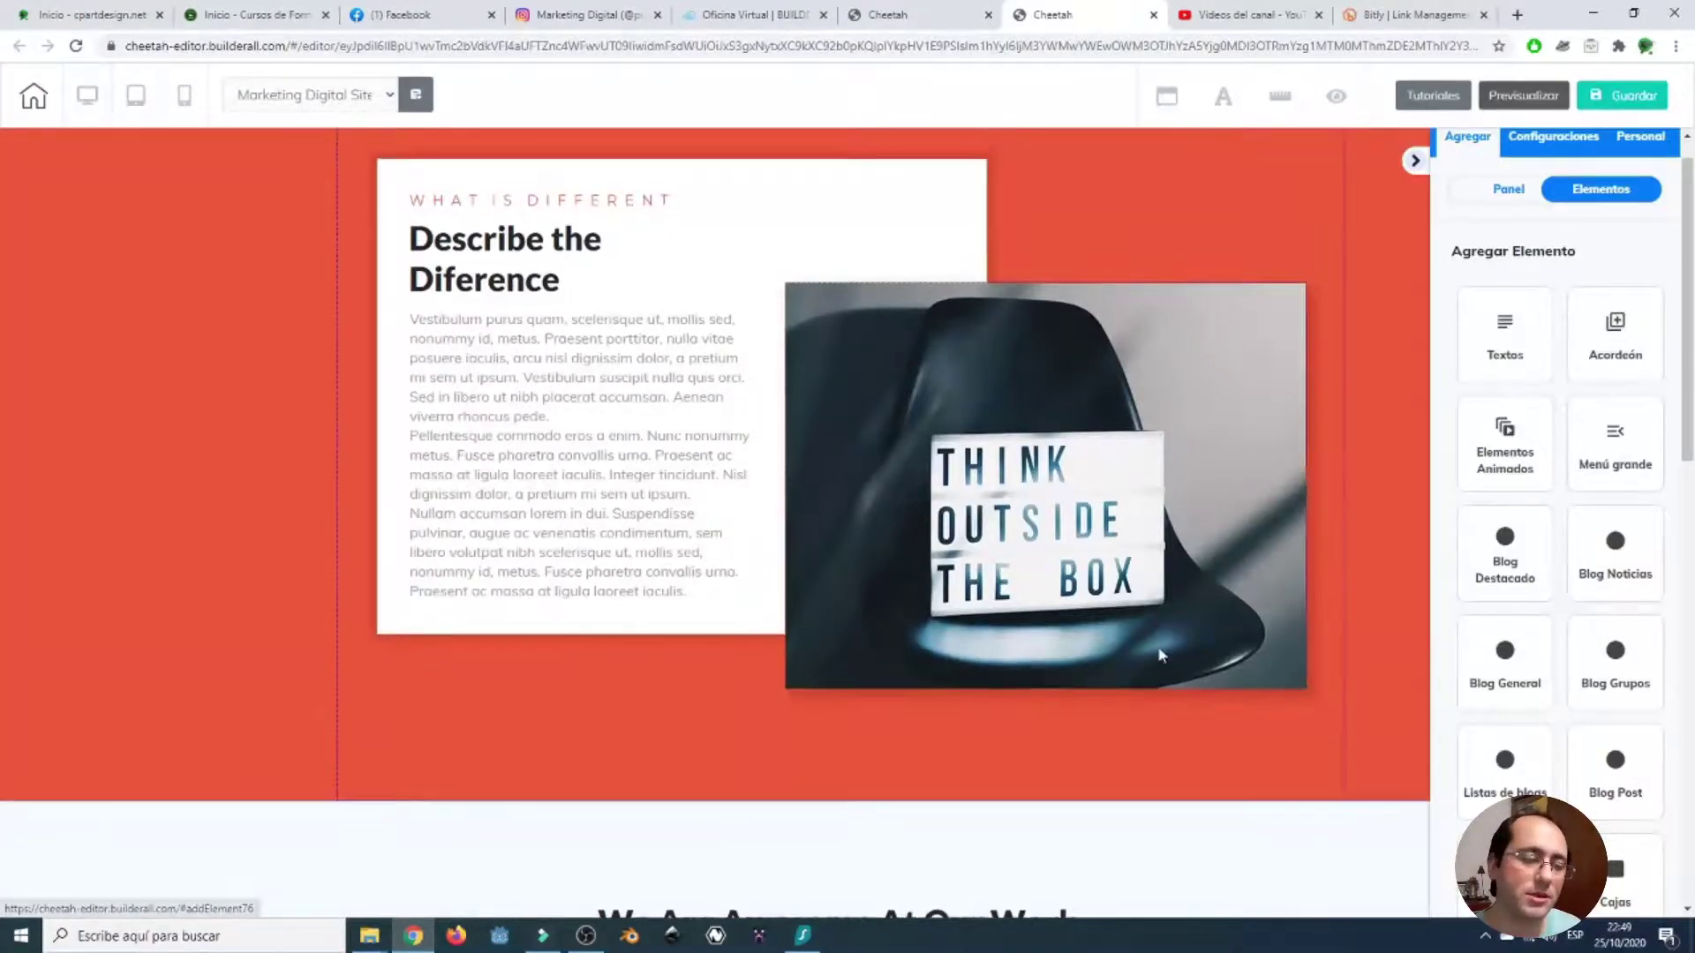
# - Return to the page's hero section and review the Configuraciones and Personal sections, ending back on the elements to add
pyautogui.scroll(20, 1128, 565)
pyautogui.scroll(20, 1129, 565)
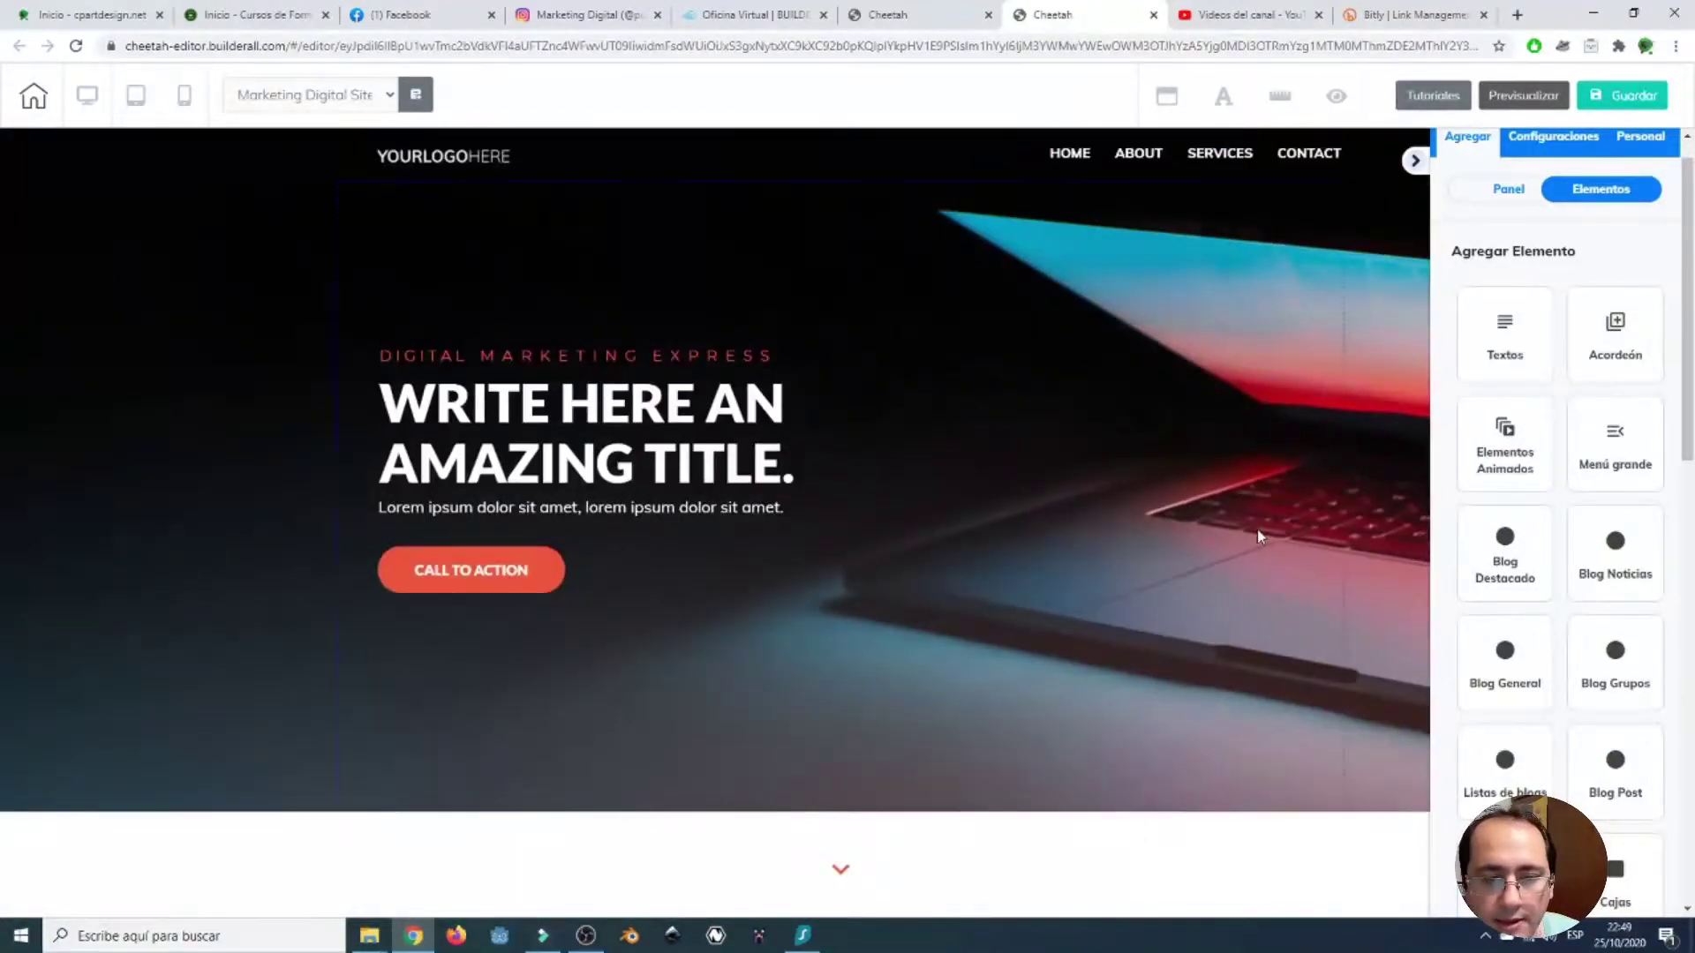
pyautogui.scroll(1, 1580, 256)
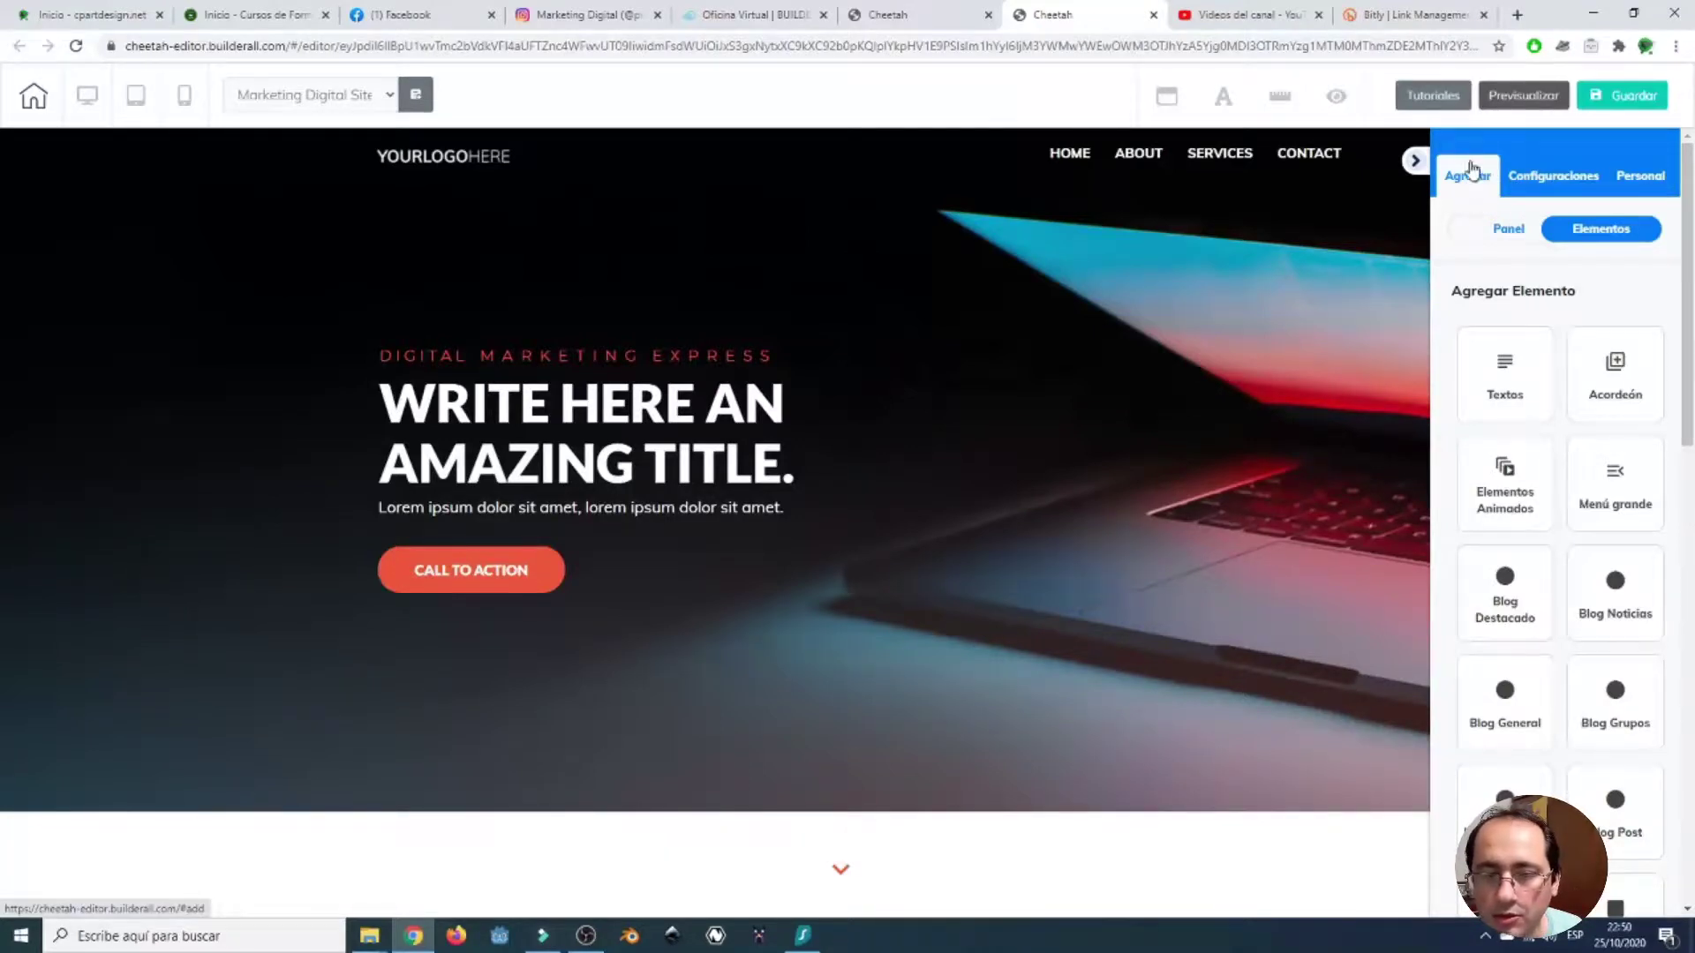
pyautogui.click(1559, 188)
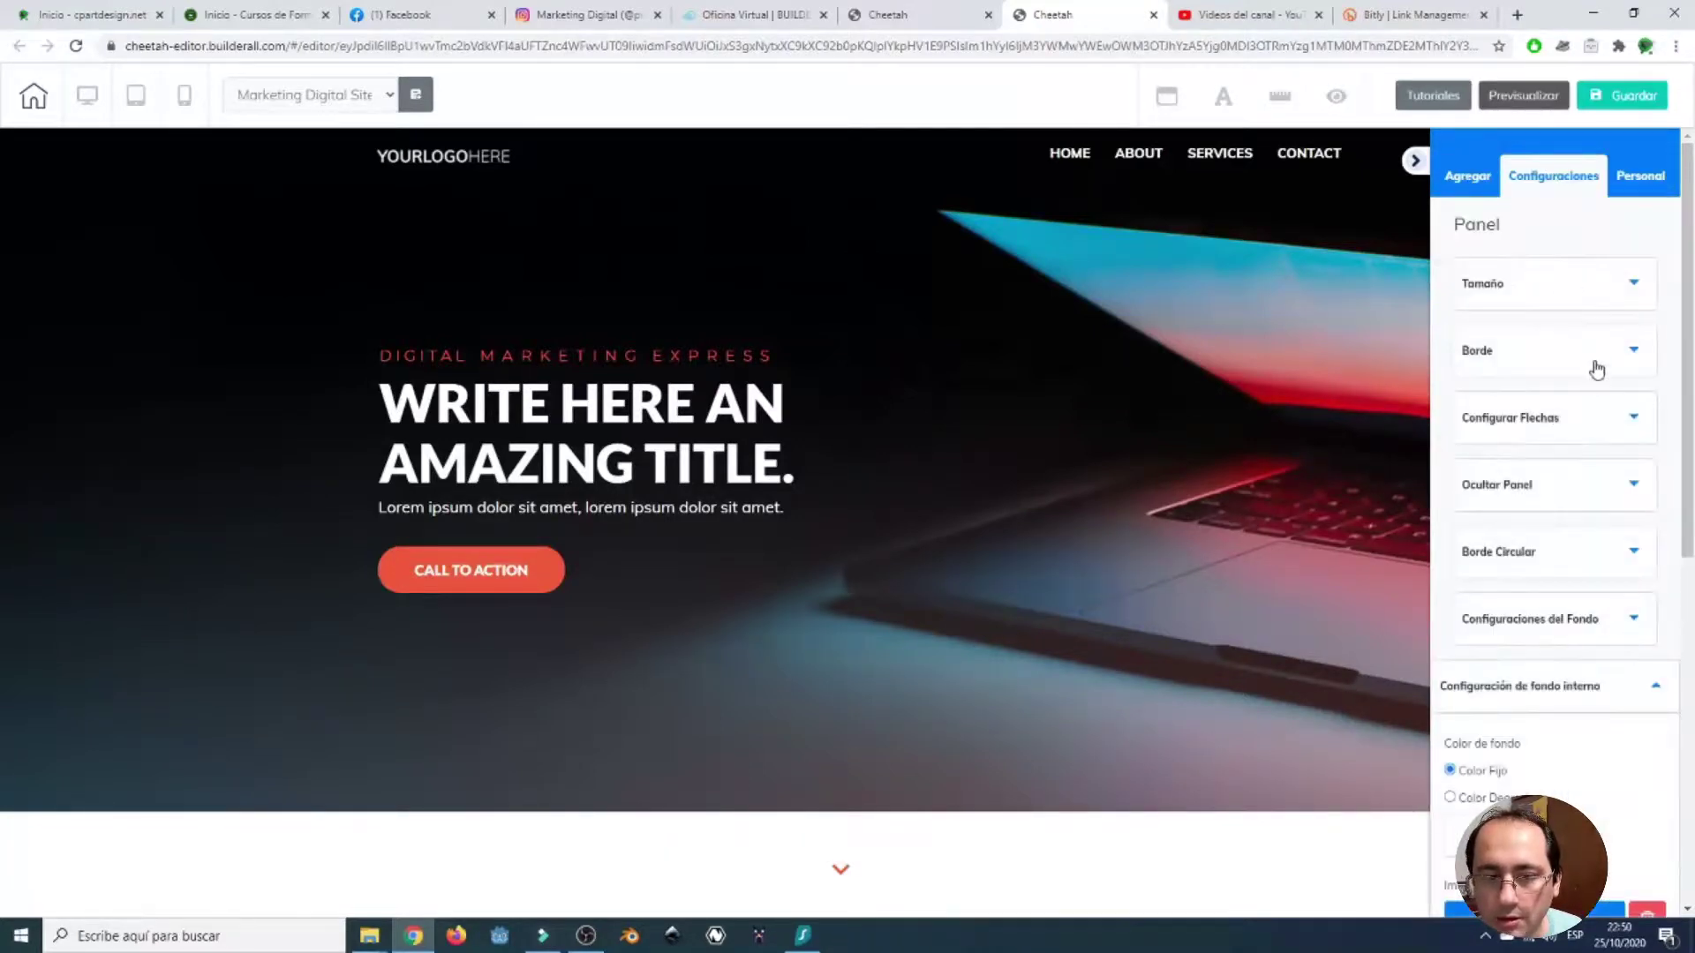
pyautogui.scroll(-1, 1596, 367)
pyautogui.scroll(1, 1621, 193)
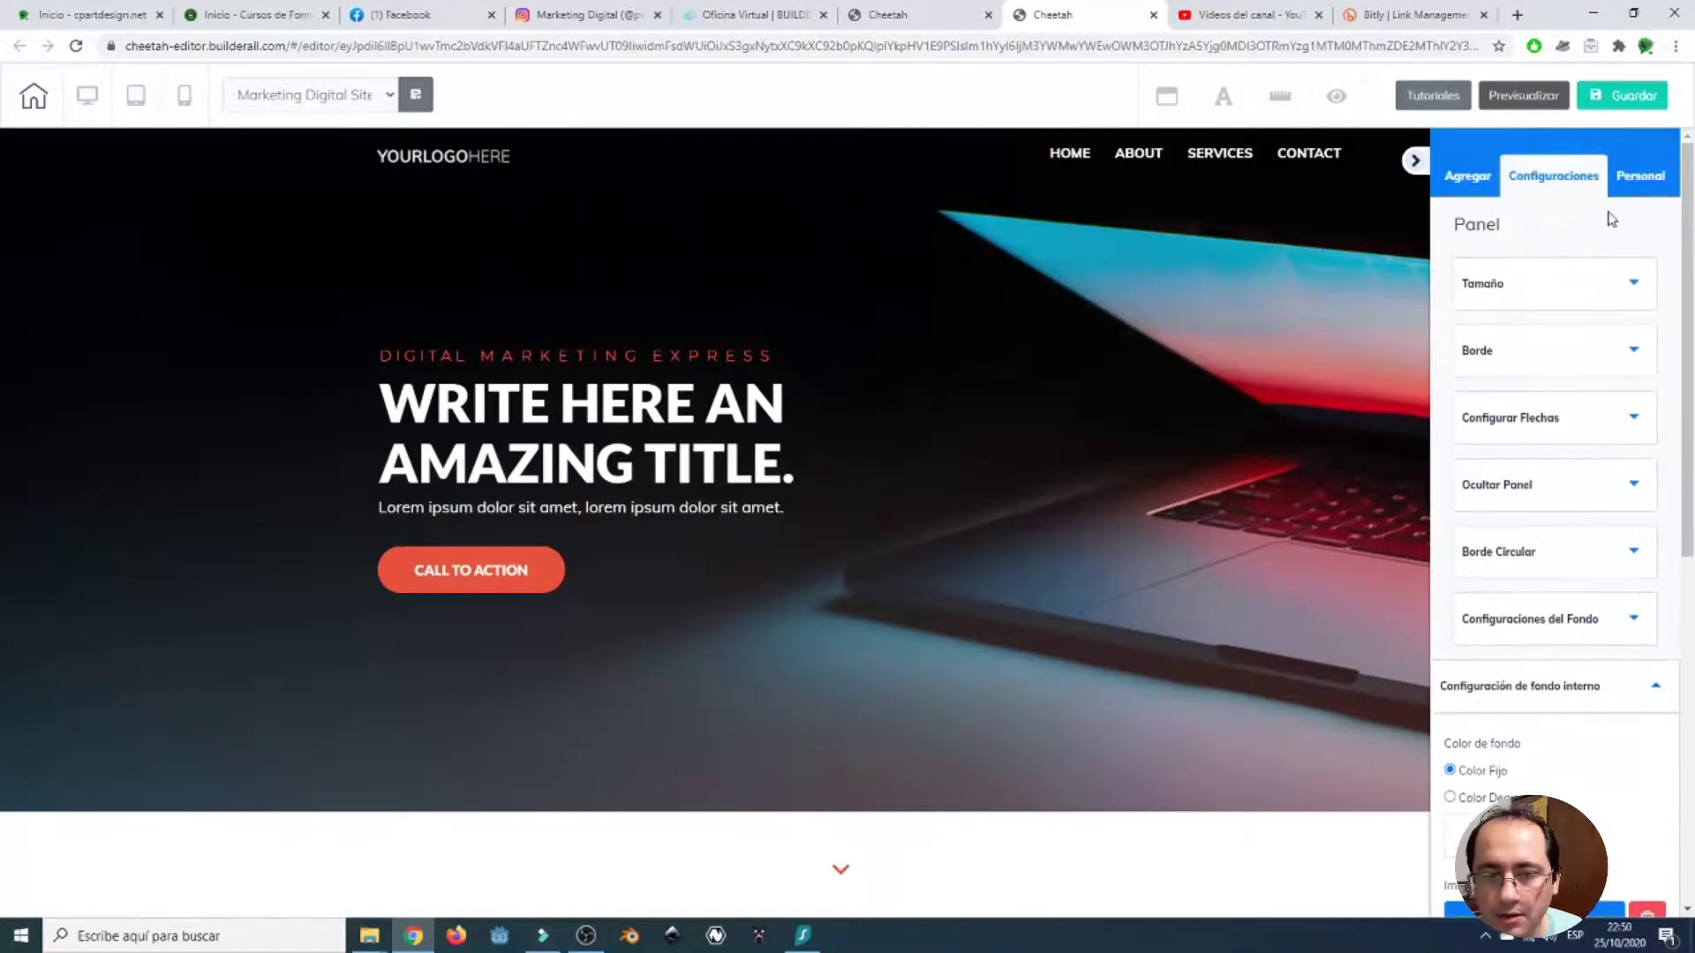
pyautogui.click(1636, 176)
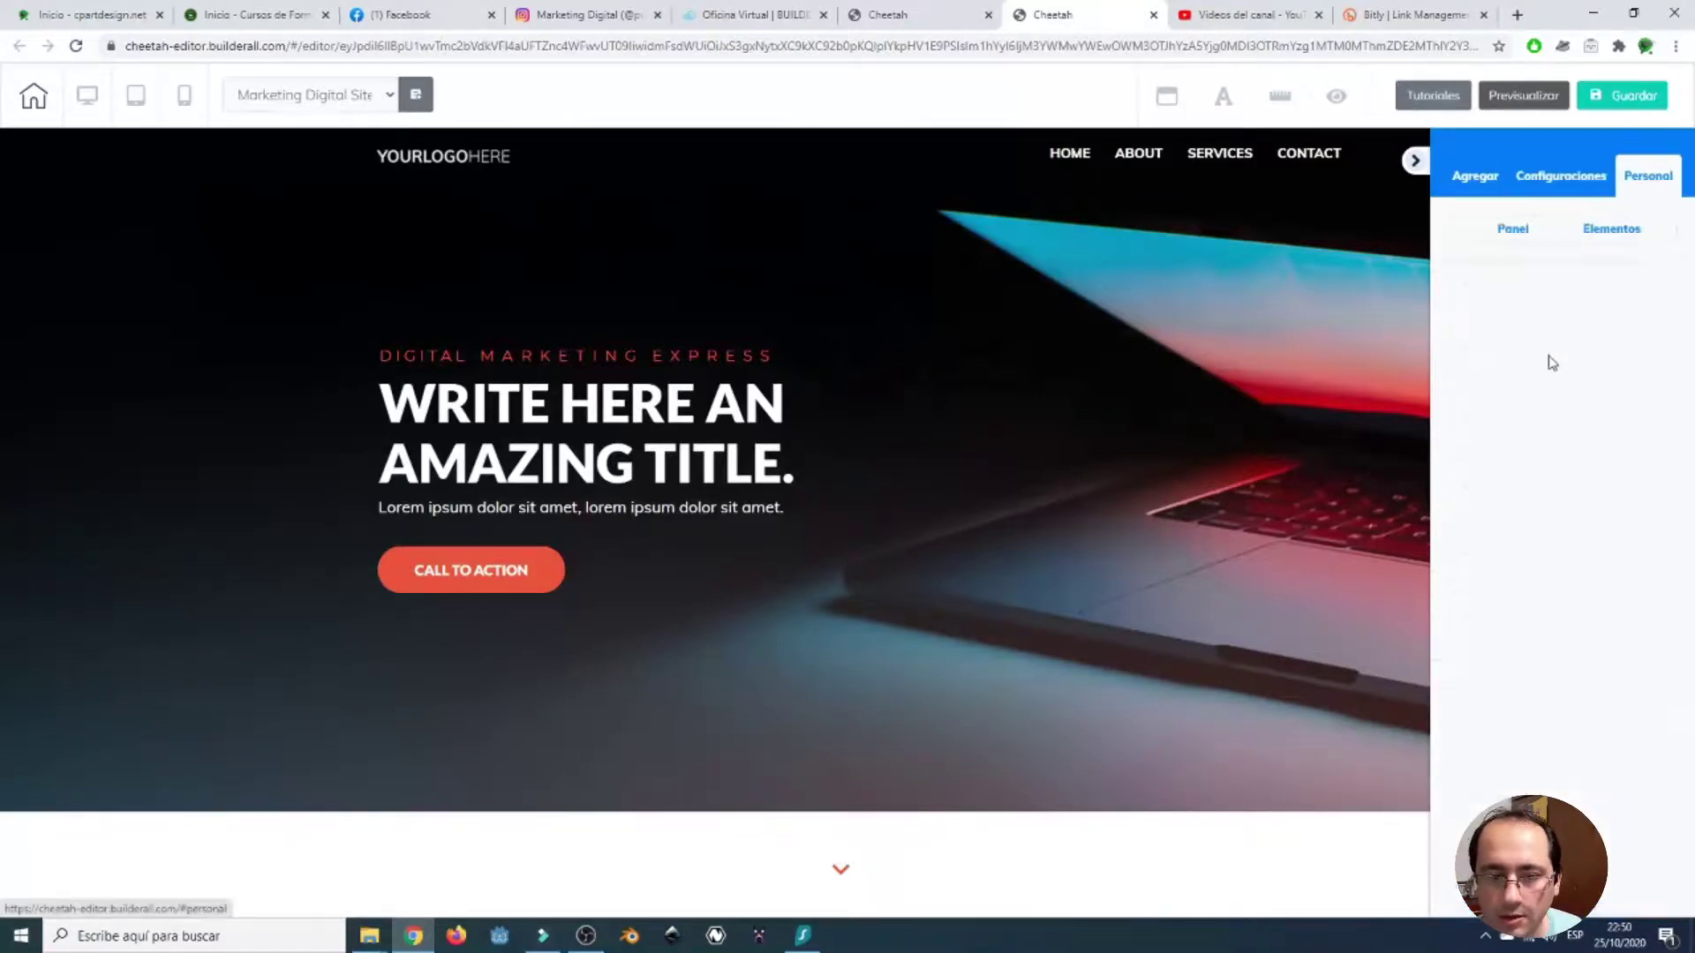
pyautogui.click(1589, 228)
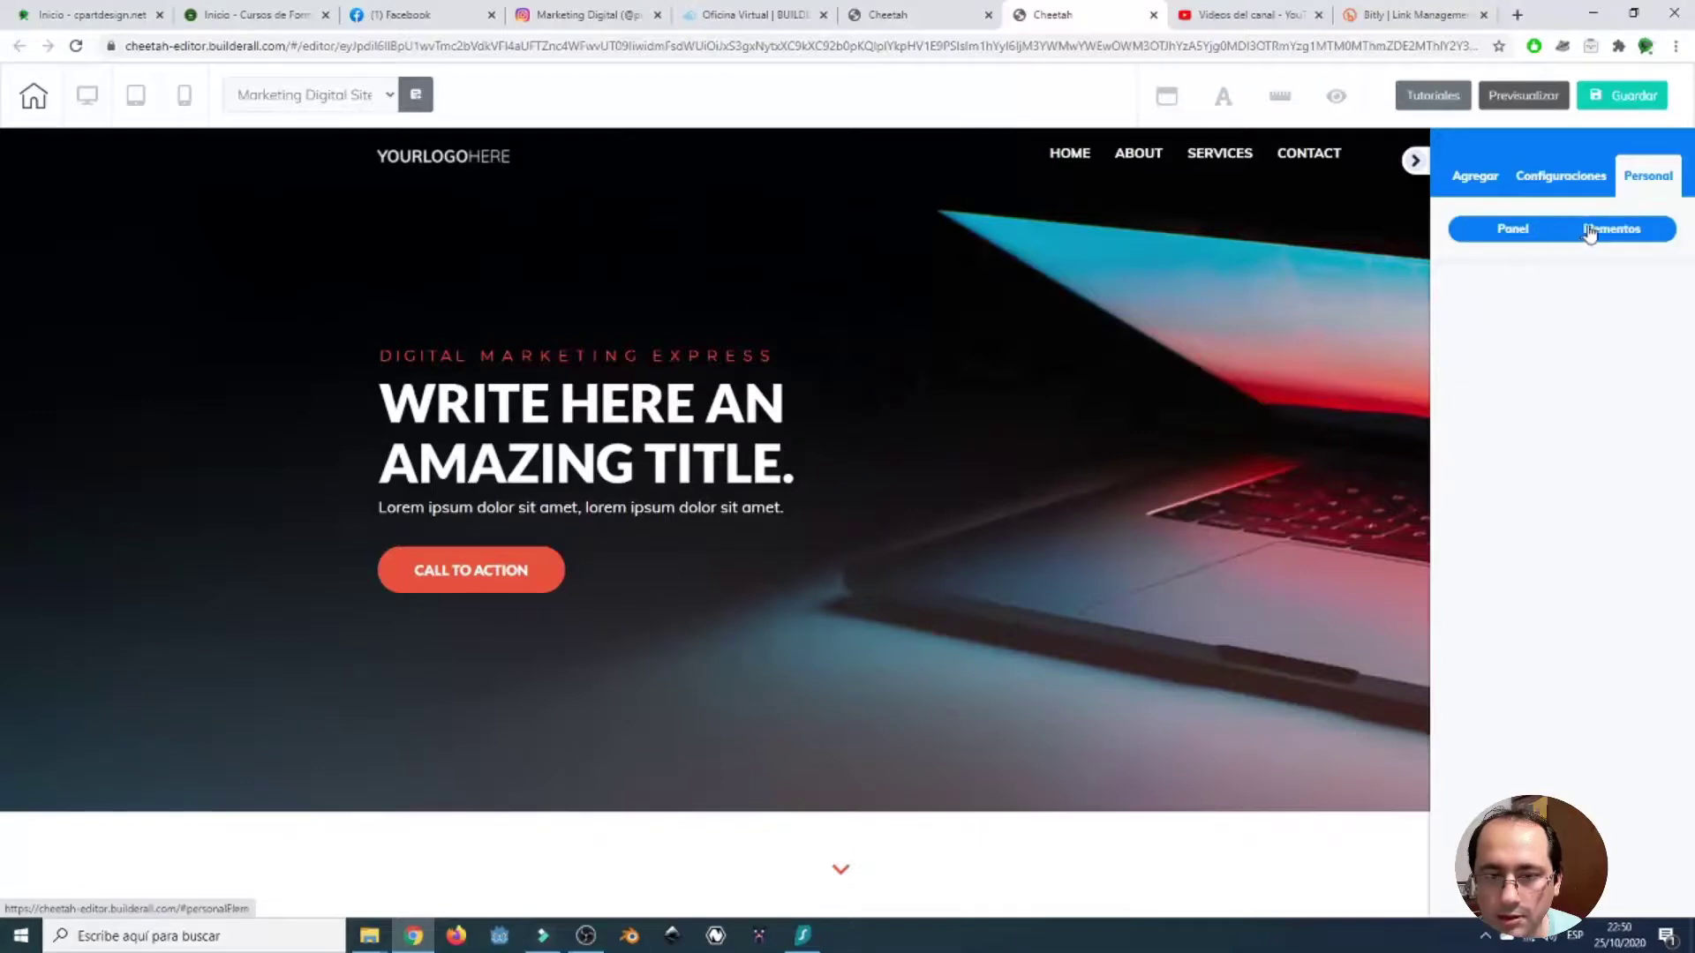
pyautogui.click(1545, 185)
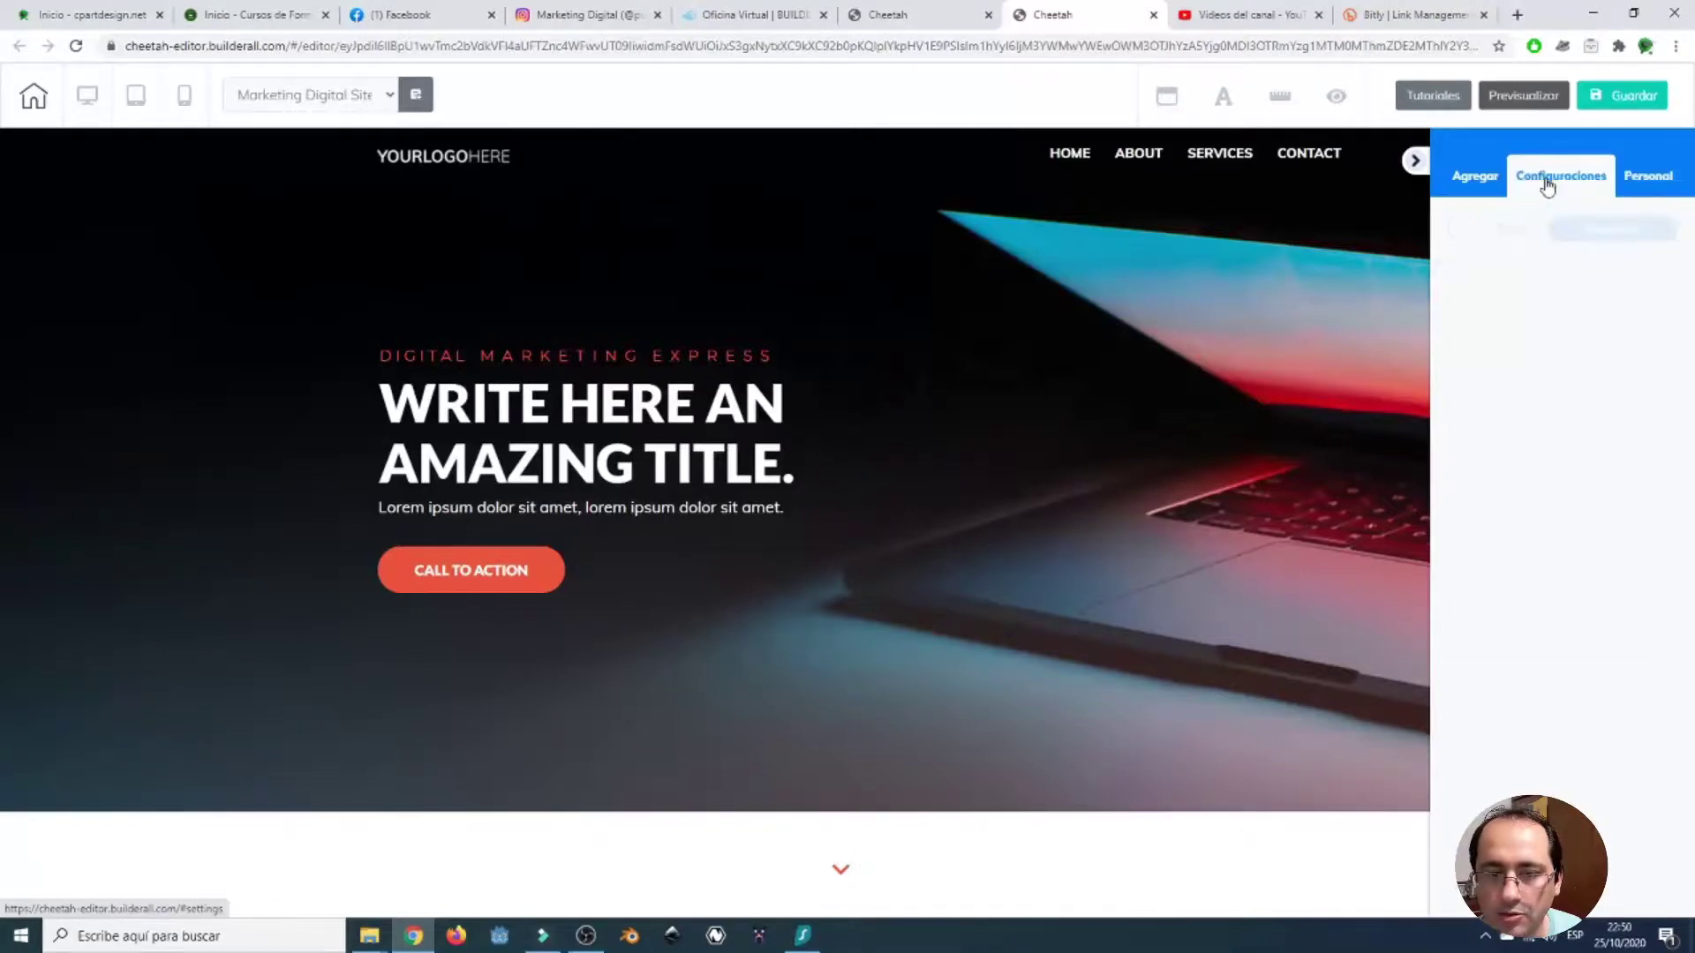
pyautogui.click(1480, 189)
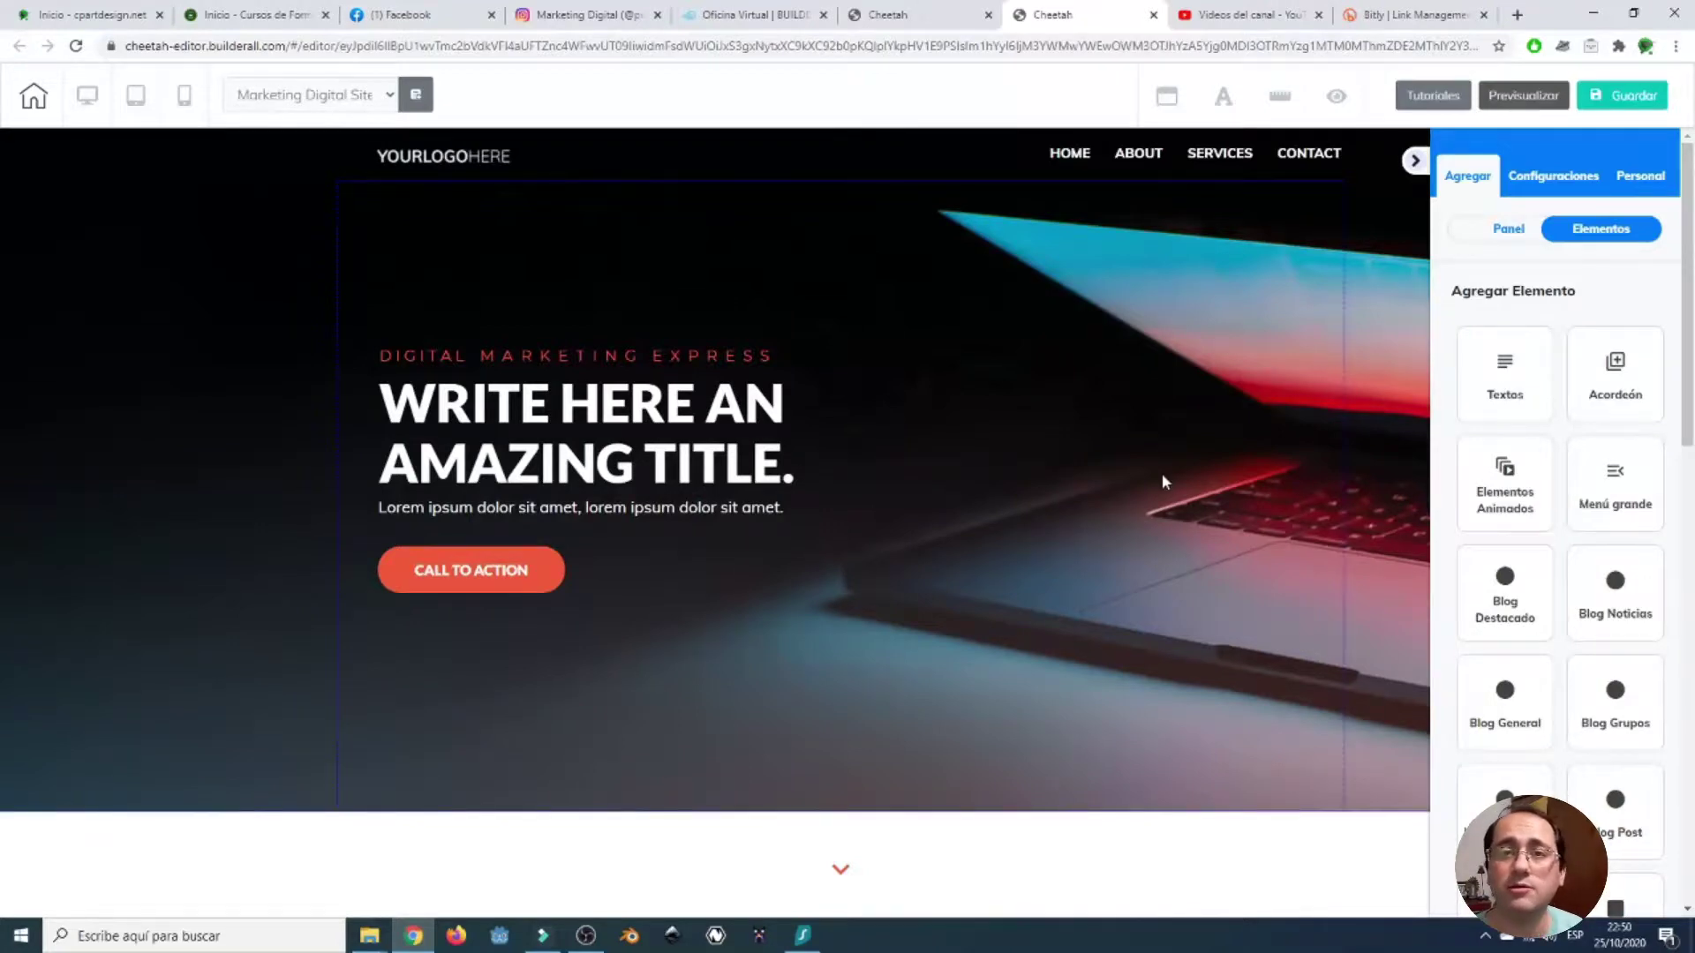
# - Switch to the website creation page, open Cheetah's latest updates and skim the changelog
pyautogui.click(892, 14)
pyautogui.click(934, 388)
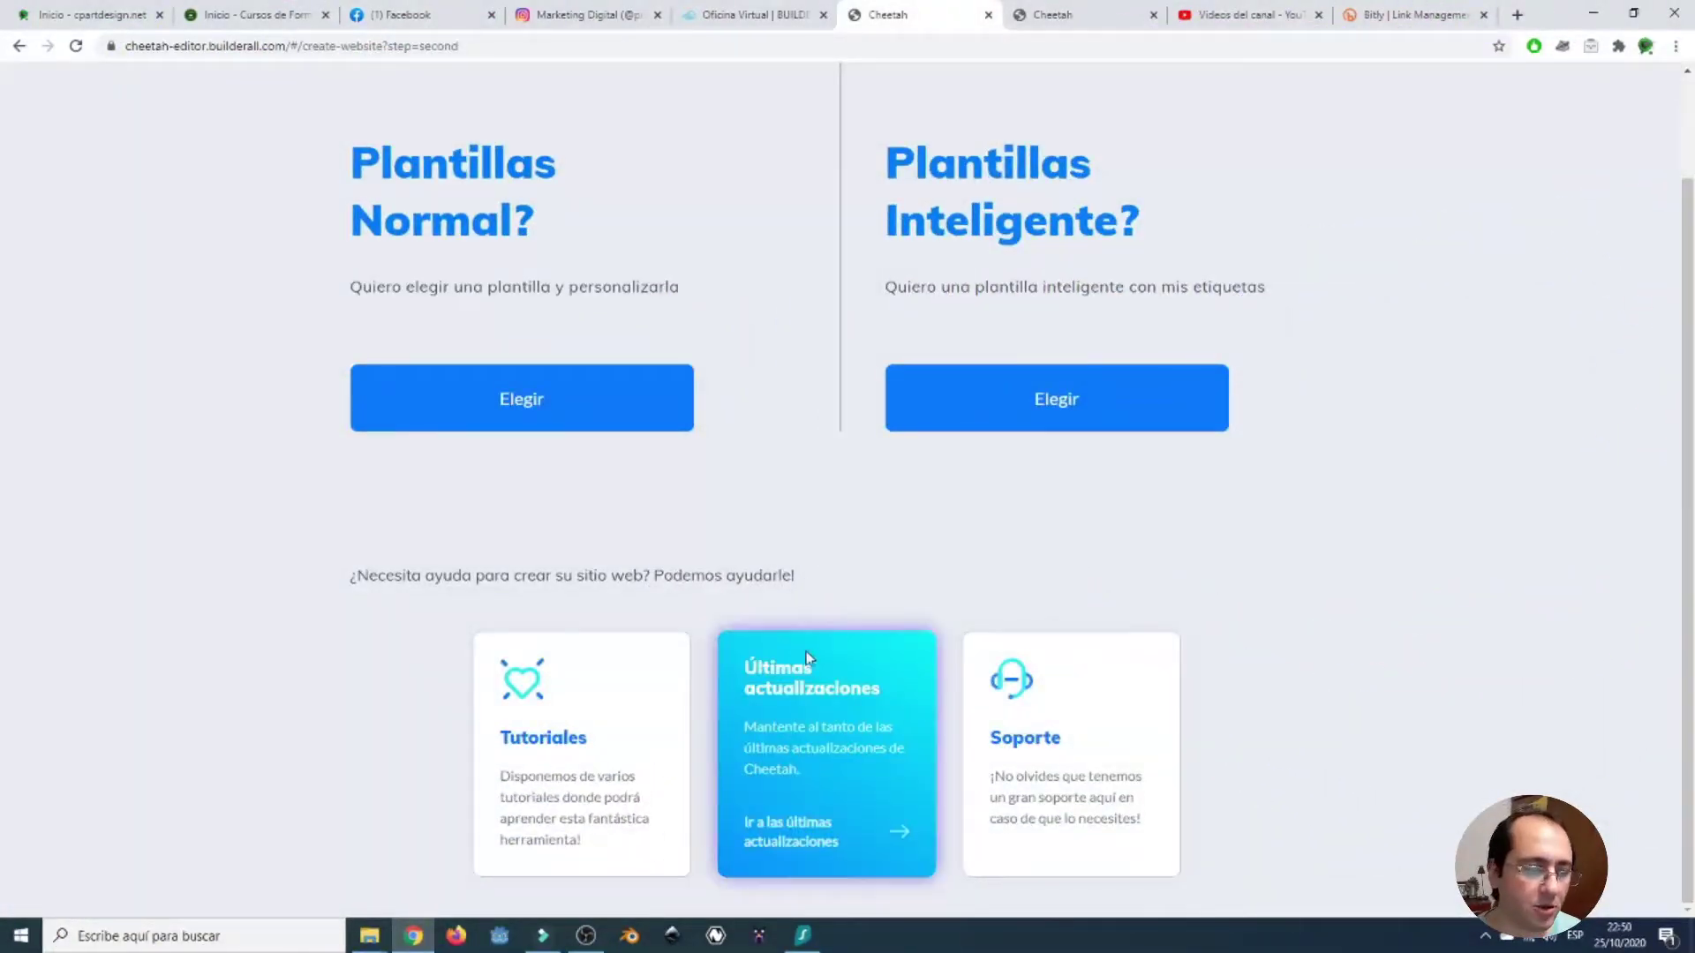
pyautogui.click(797, 842)
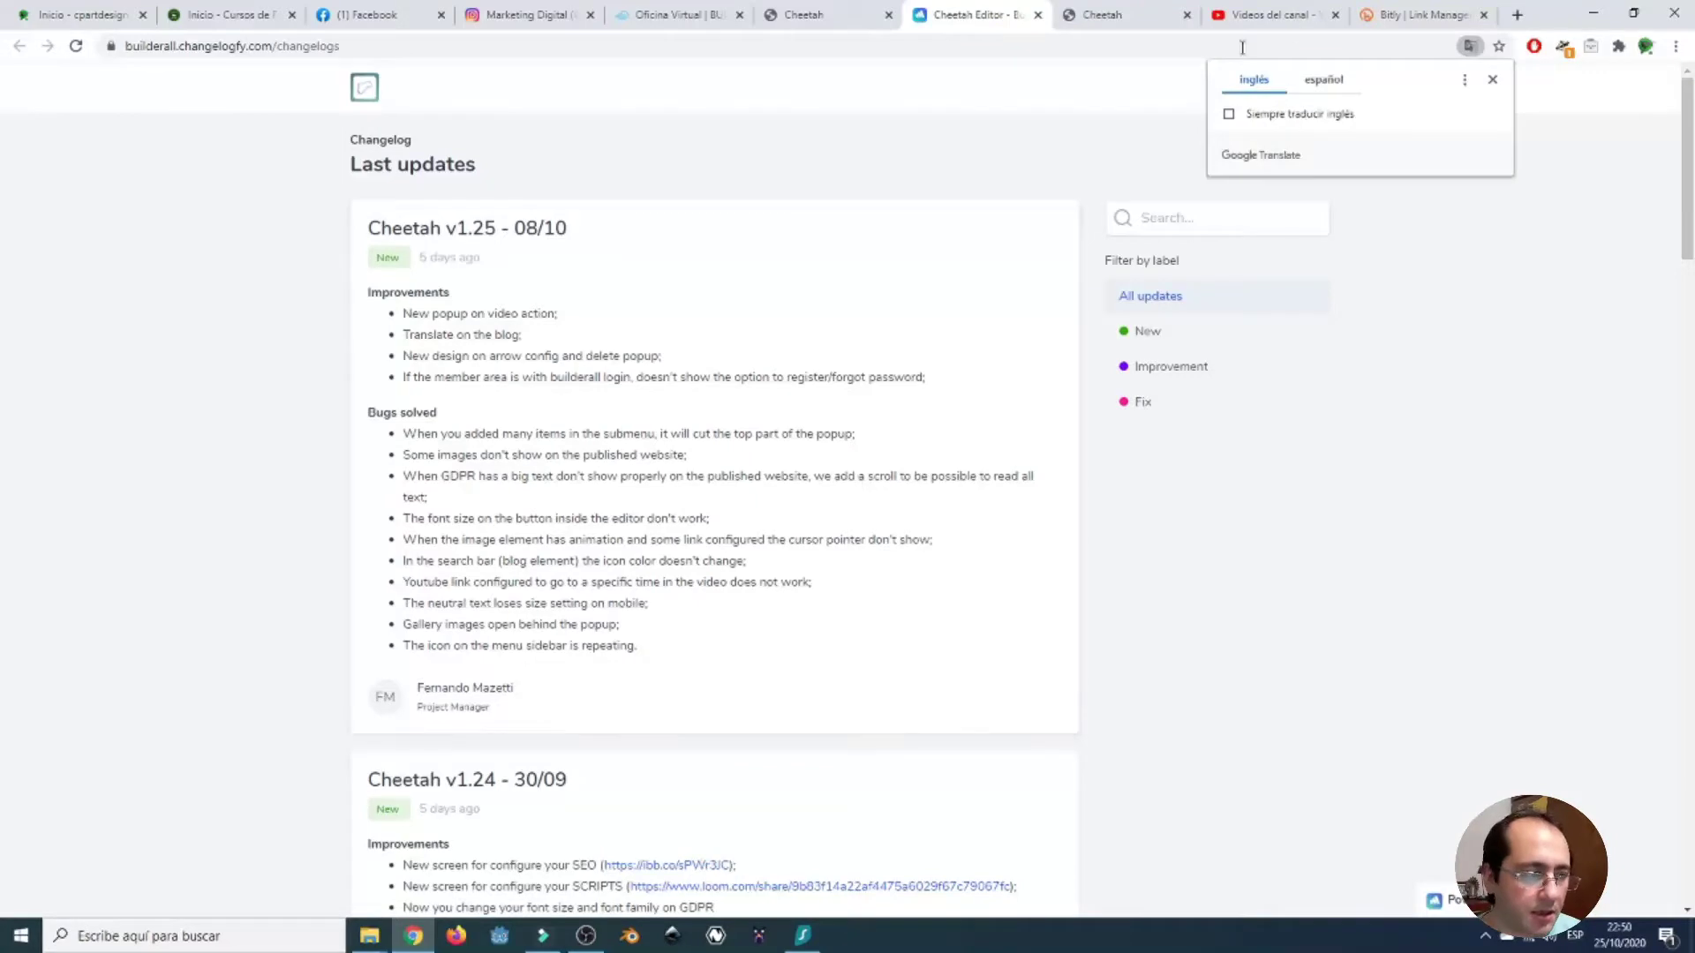
pyautogui.click(1493, 79)
pyautogui.scroll(-2, 833, 504)
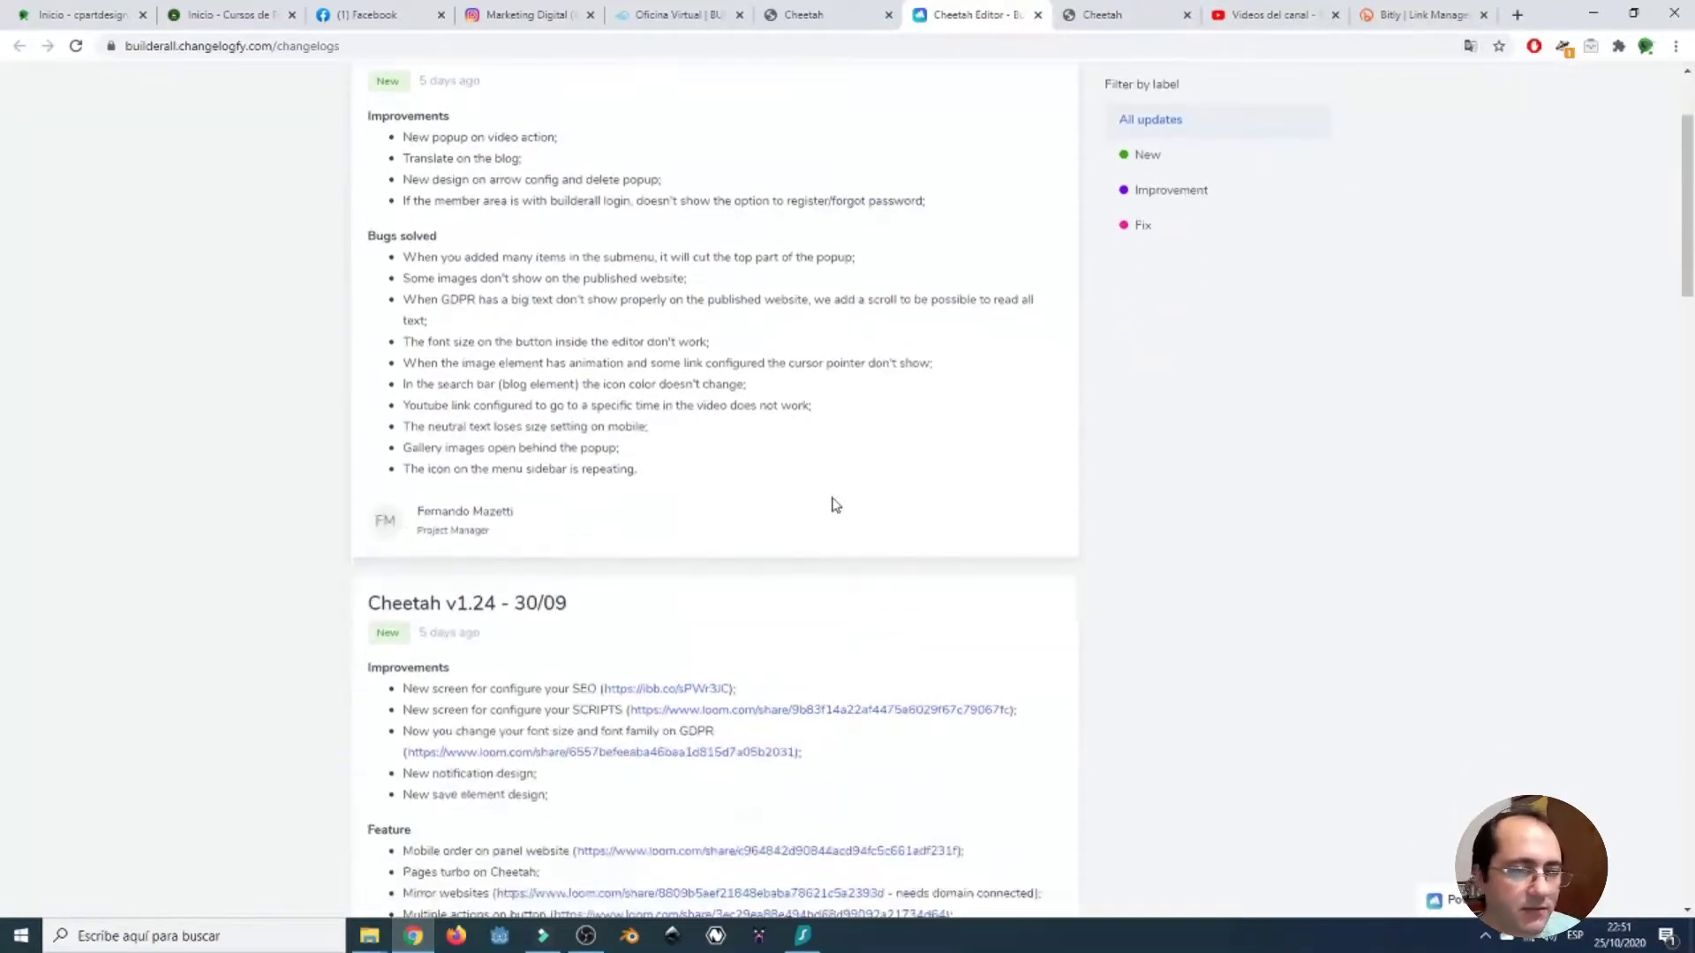
pyautogui.scroll(2, 833, 504)
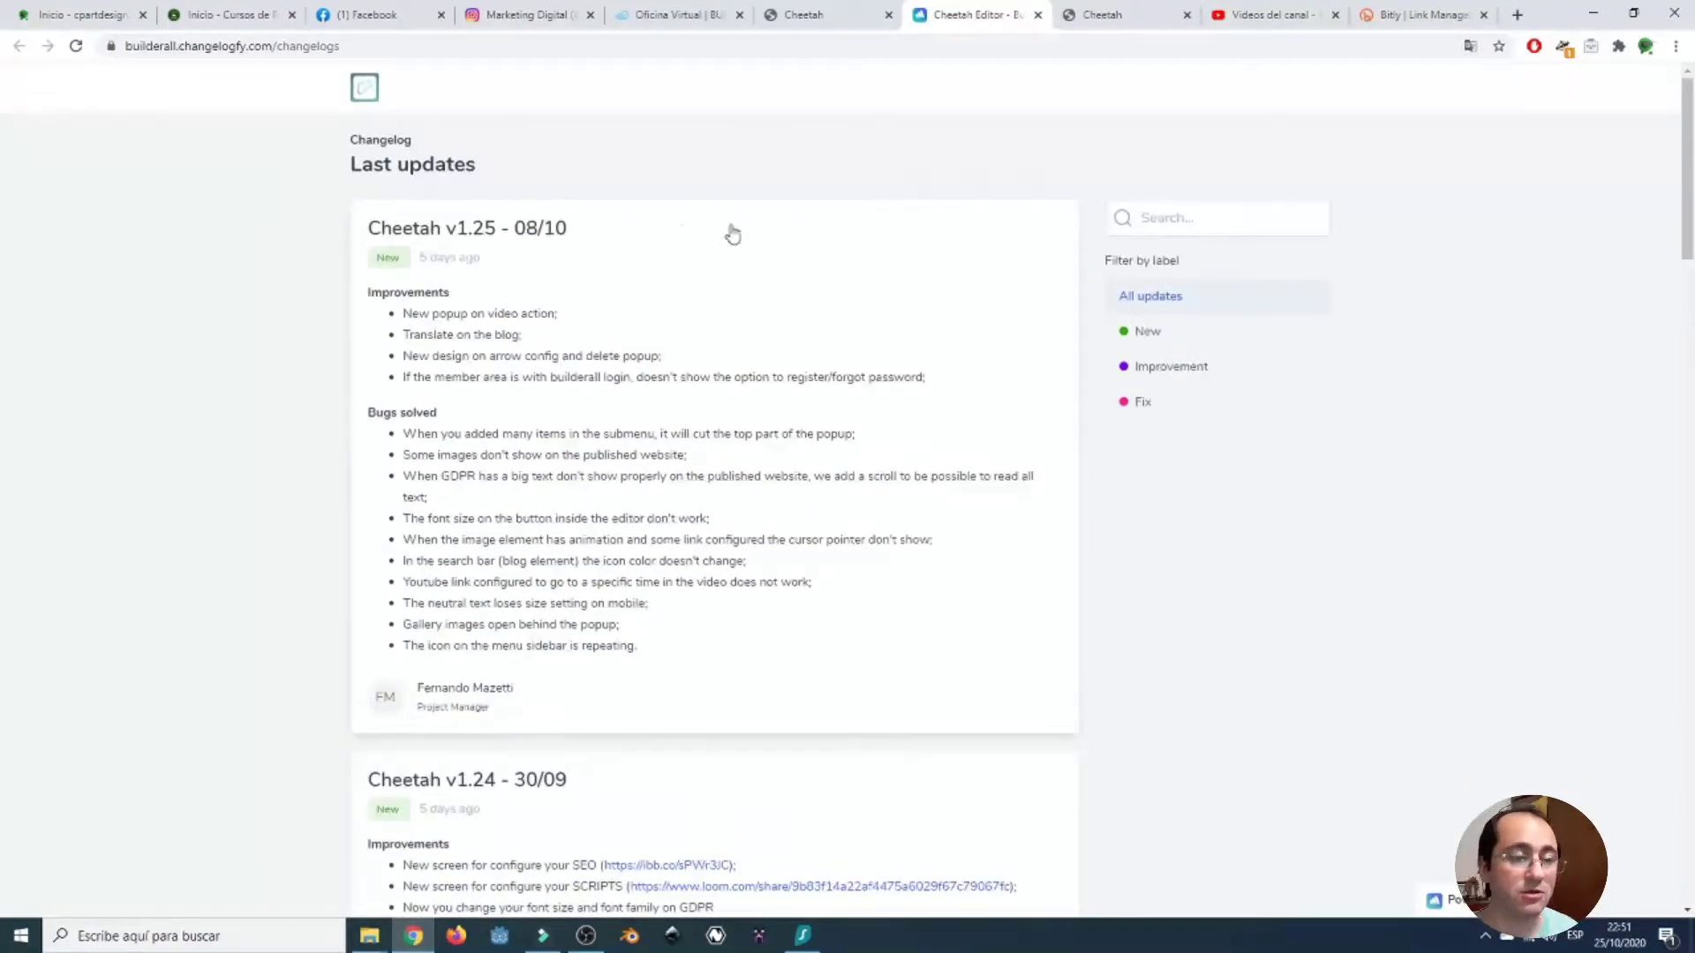
# - Translate the changelog into Spanish and read its improvements and bug fixes from v1.25 down to v1.21
pyautogui.click(1479, 46)
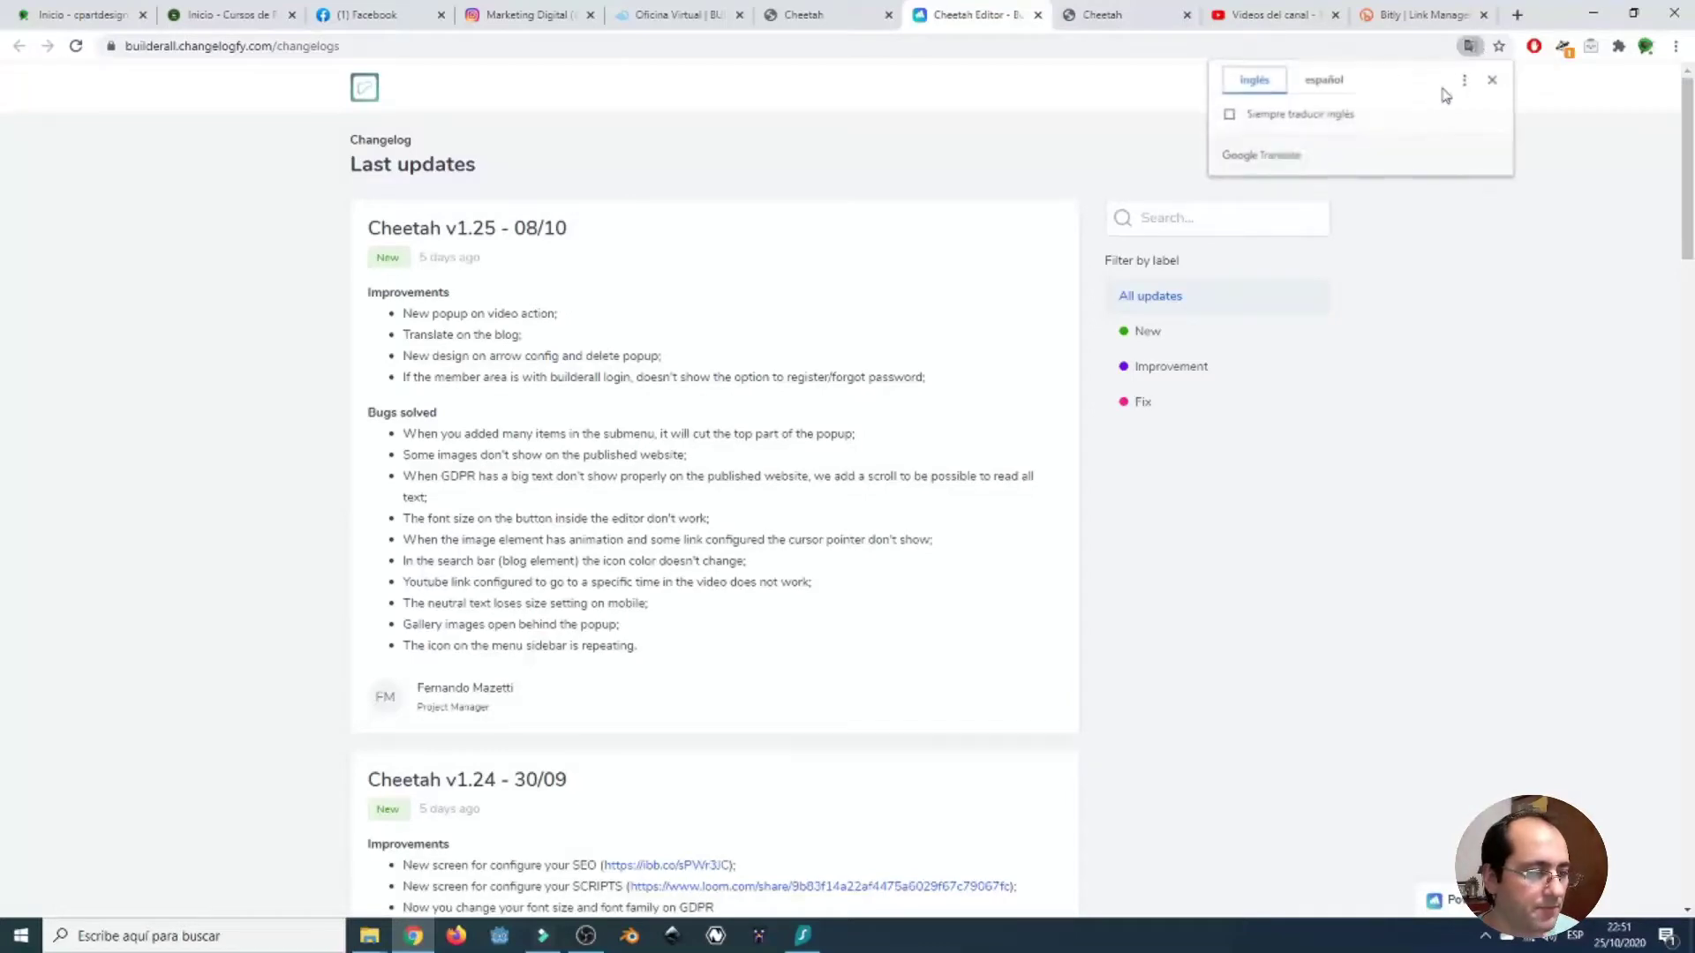
pyautogui.click(1320, 87)
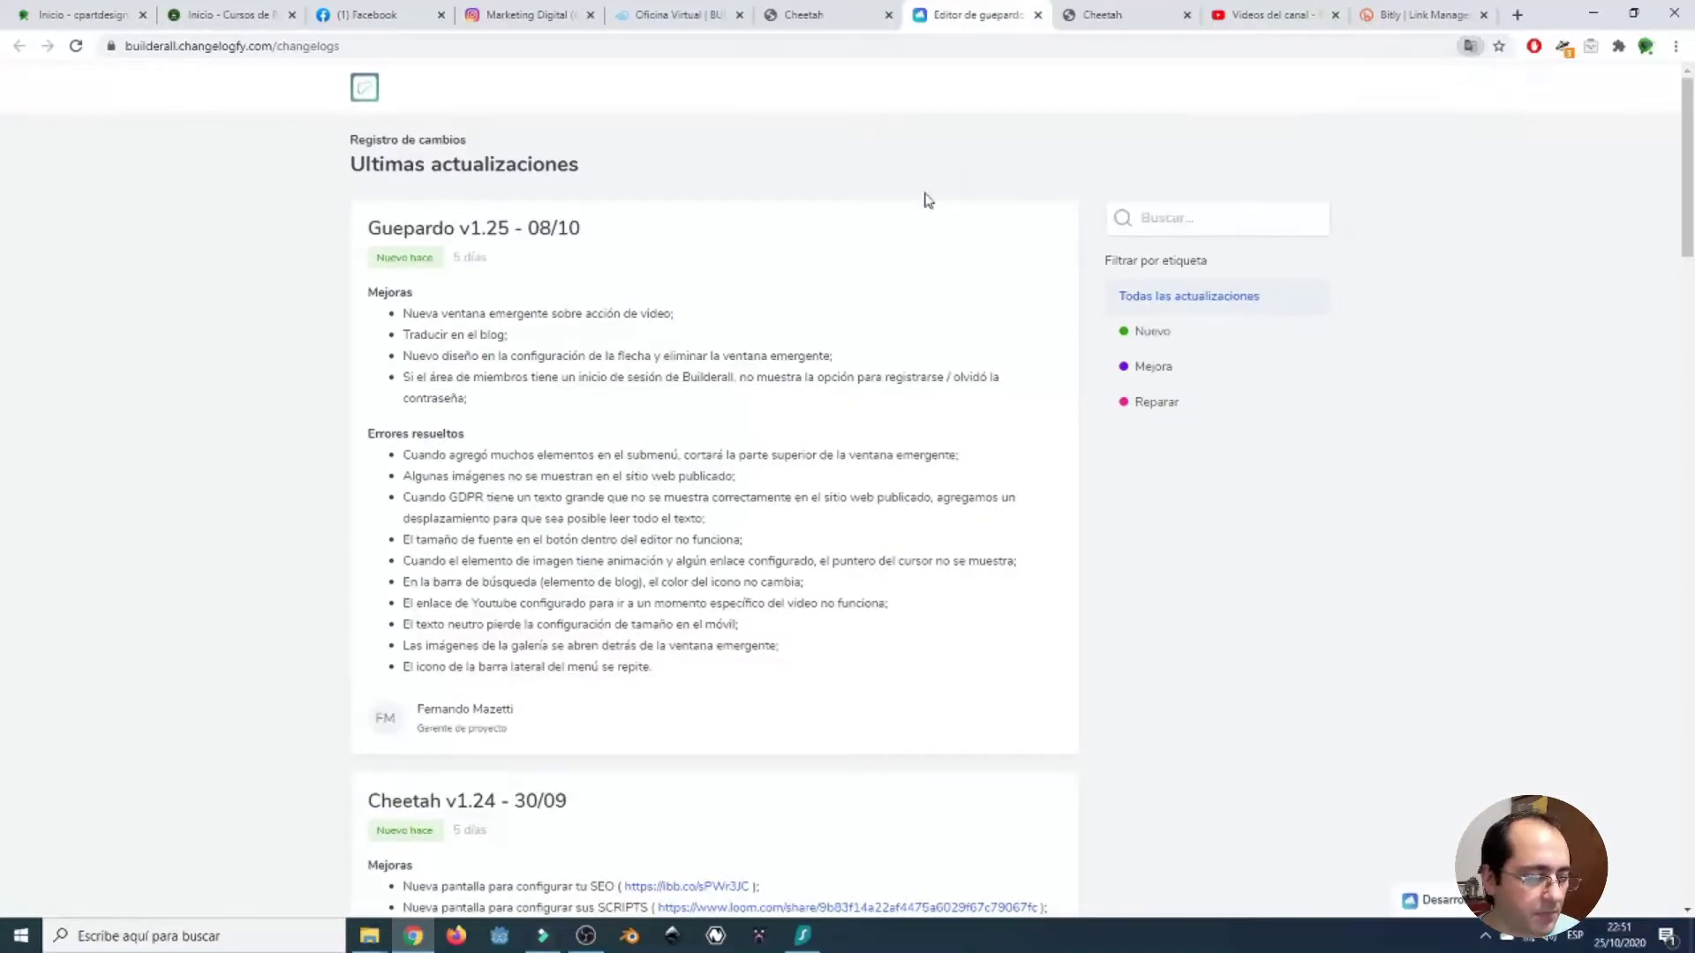
pyautogui.scroll(-1, 468, 249)
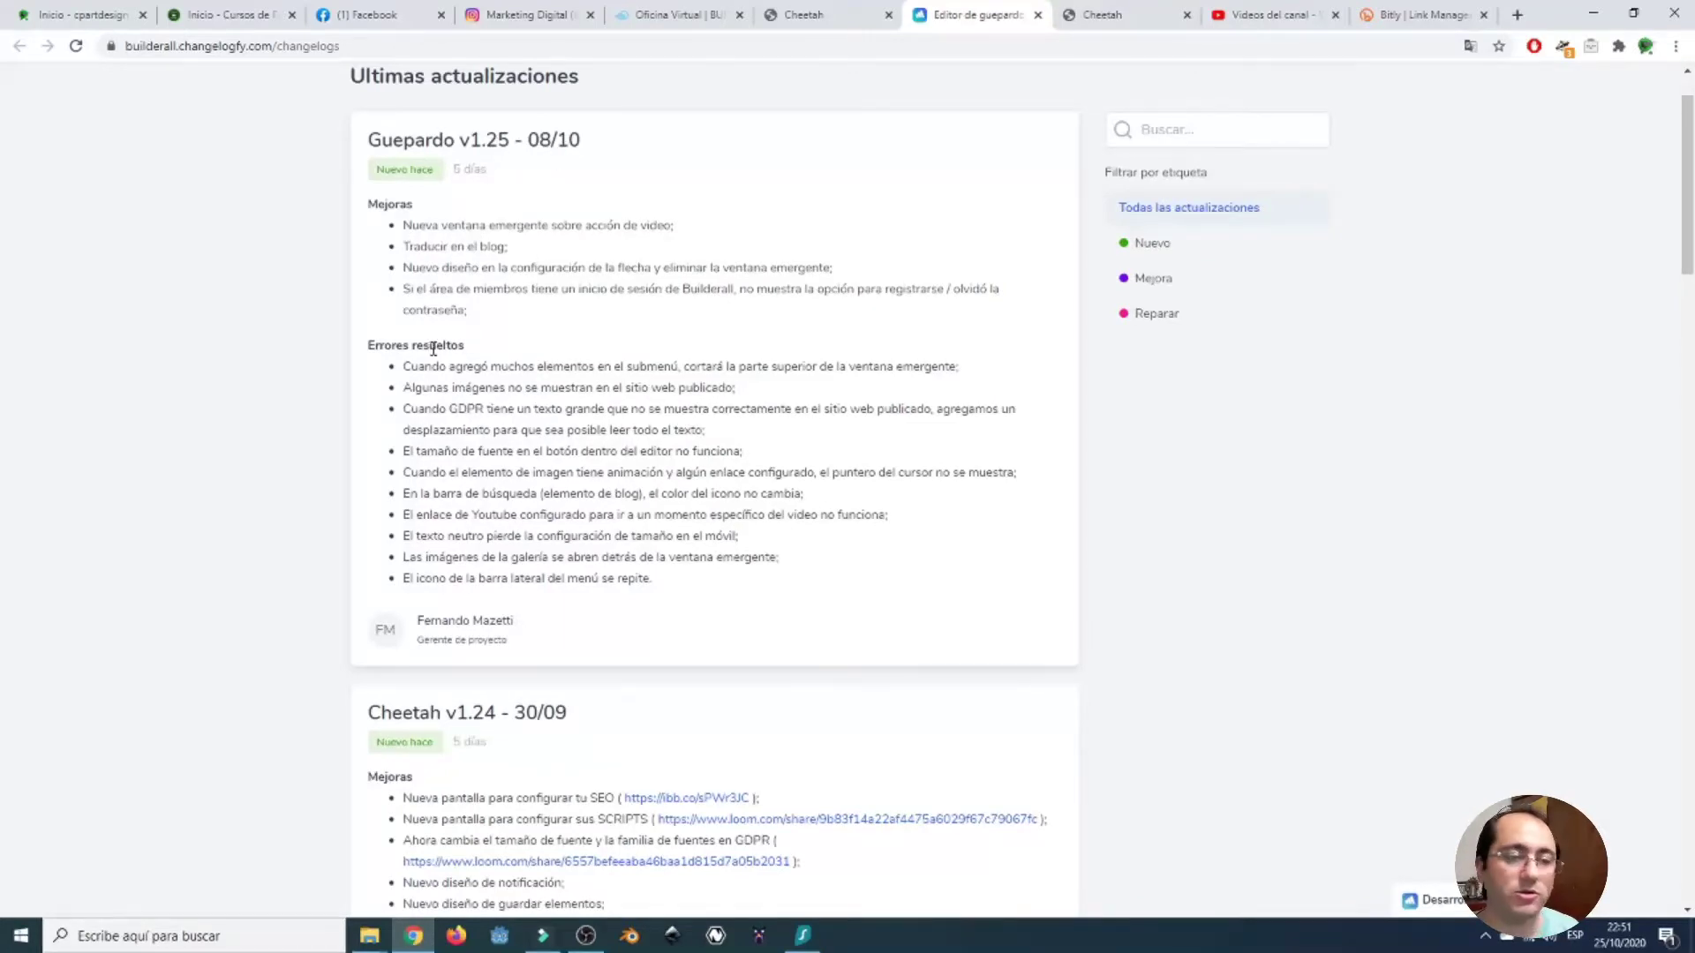
pyautogui.scroll(-2, 435, 352)
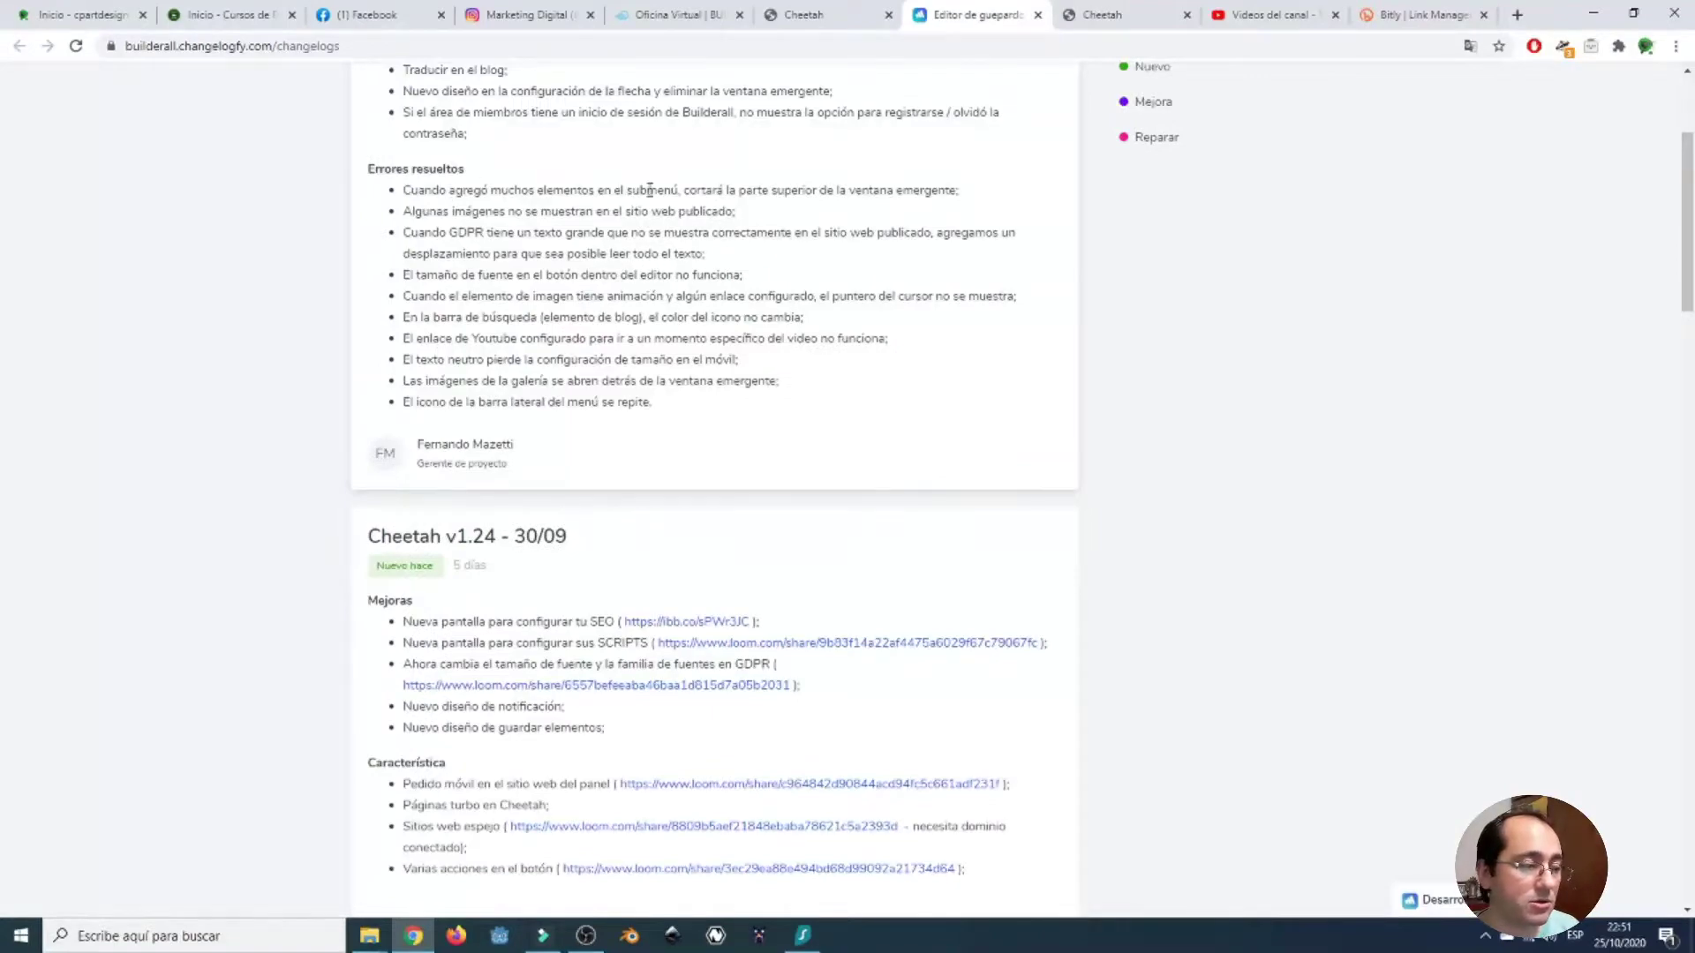
pyautogui.scroll(-1, 654, 335)
pyautogui.scroll(-11, 651, 348)
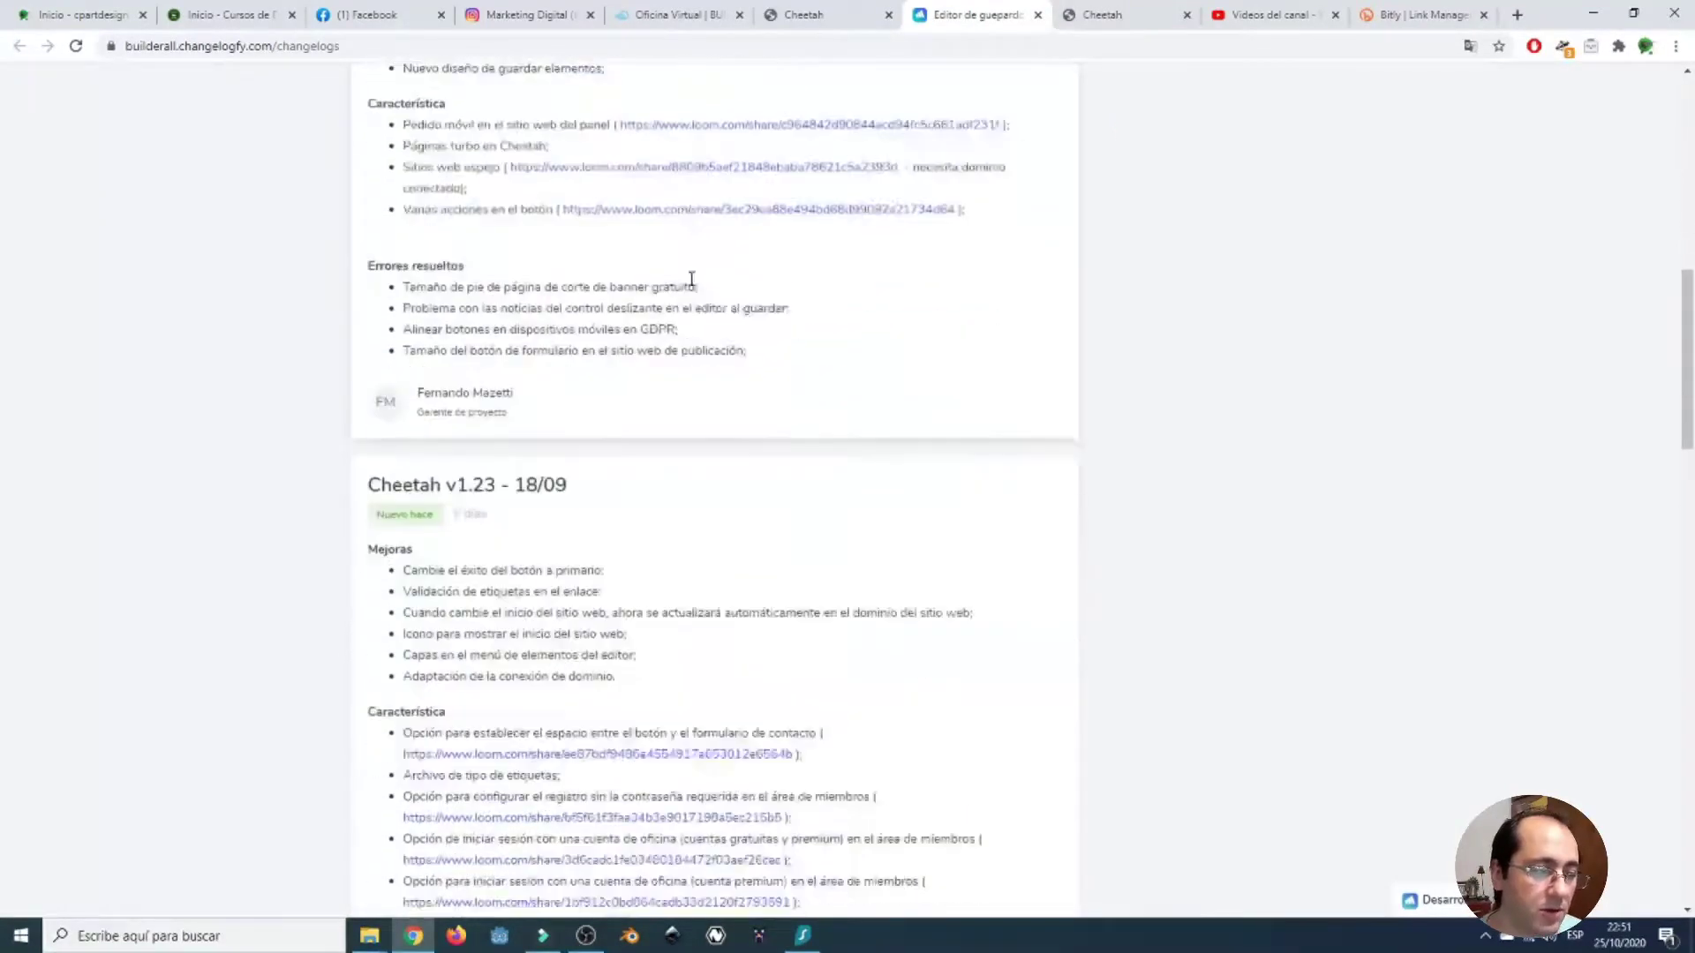
pyautogui.scroll(-13, 717, 335)
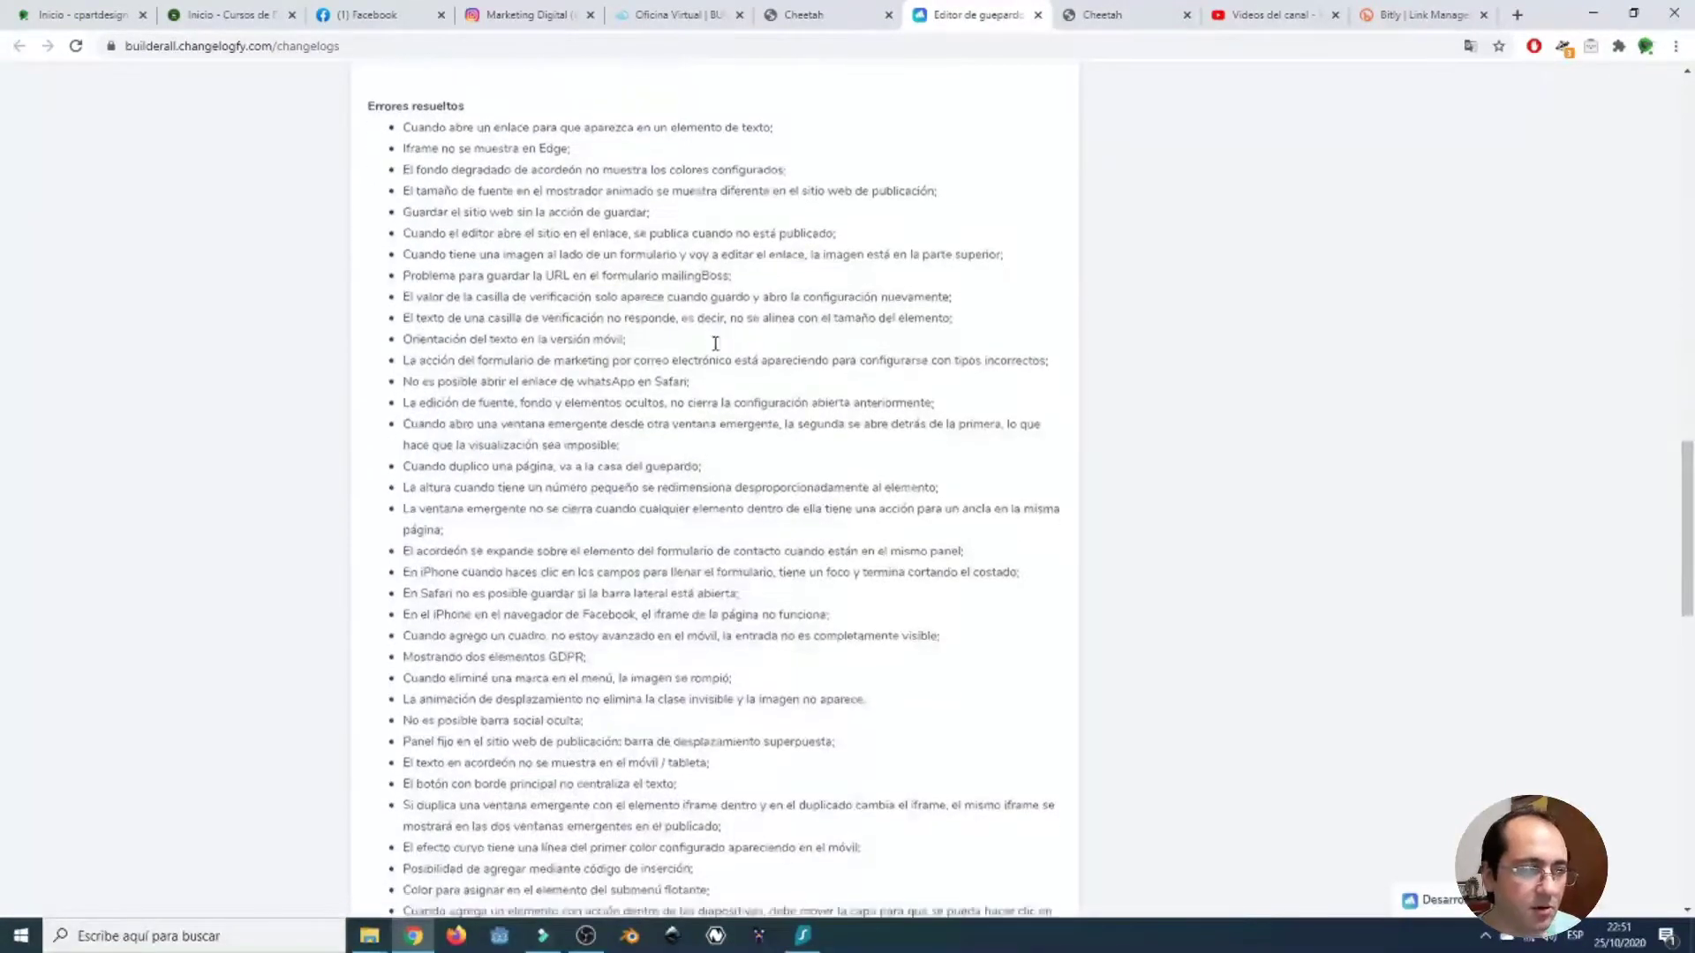
pyautogui.scroll(-9, 716, 350)
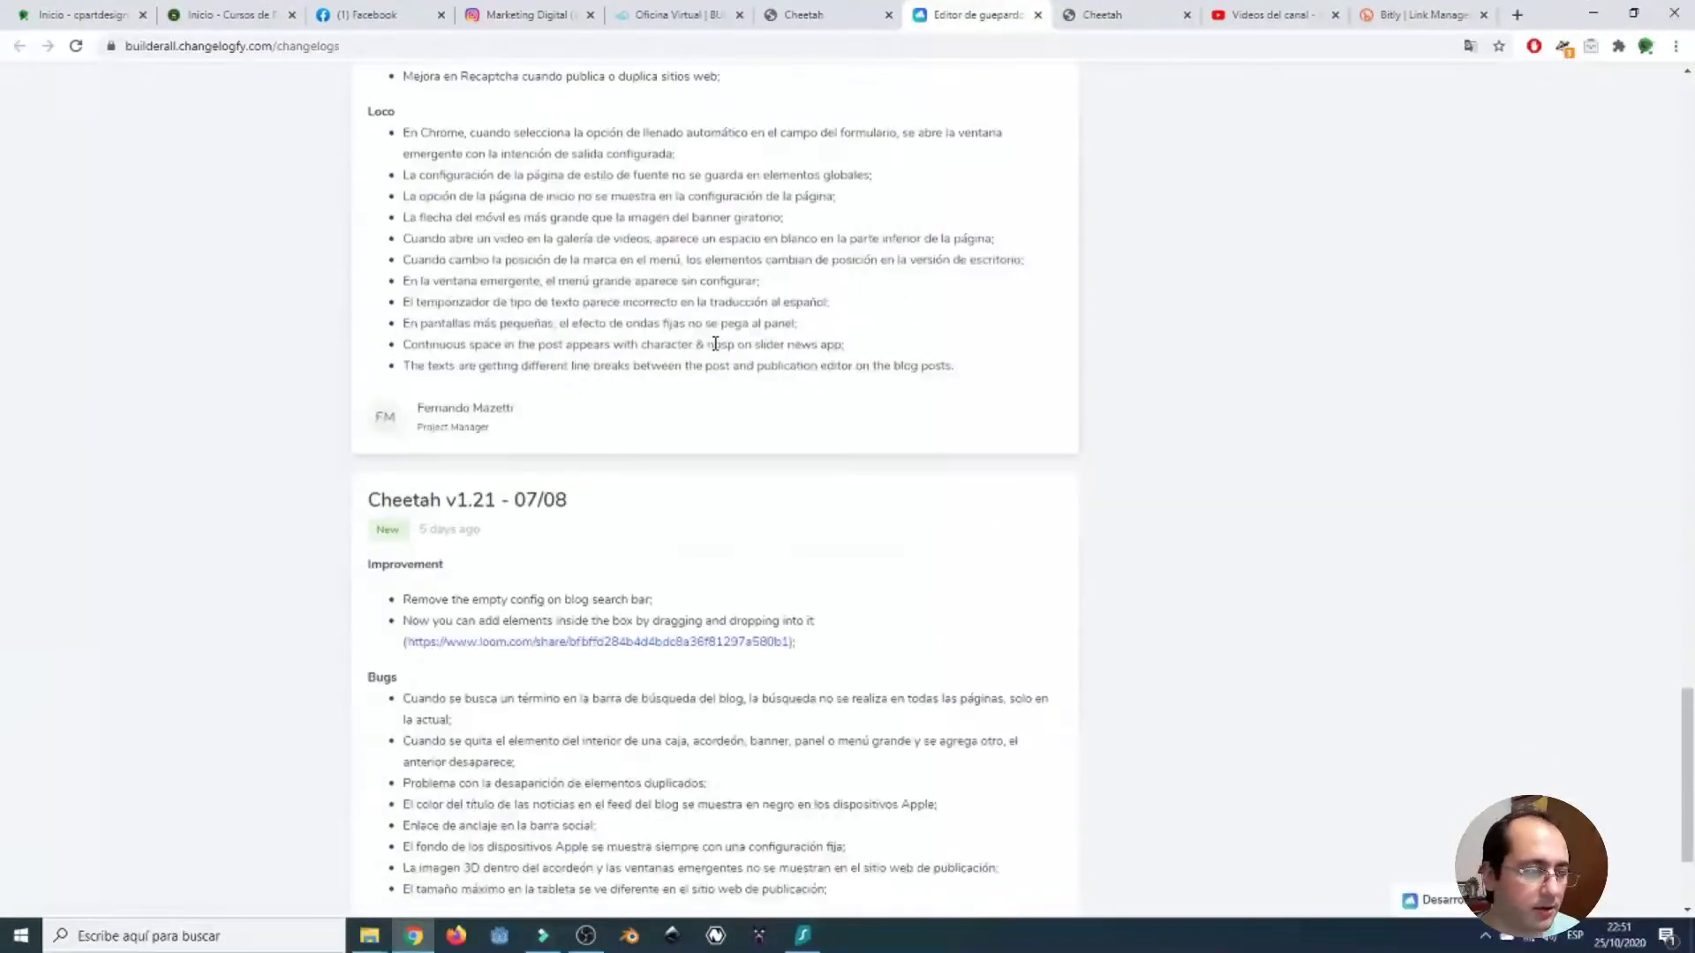
pyautogui.scroll(-2, 1011, 423)
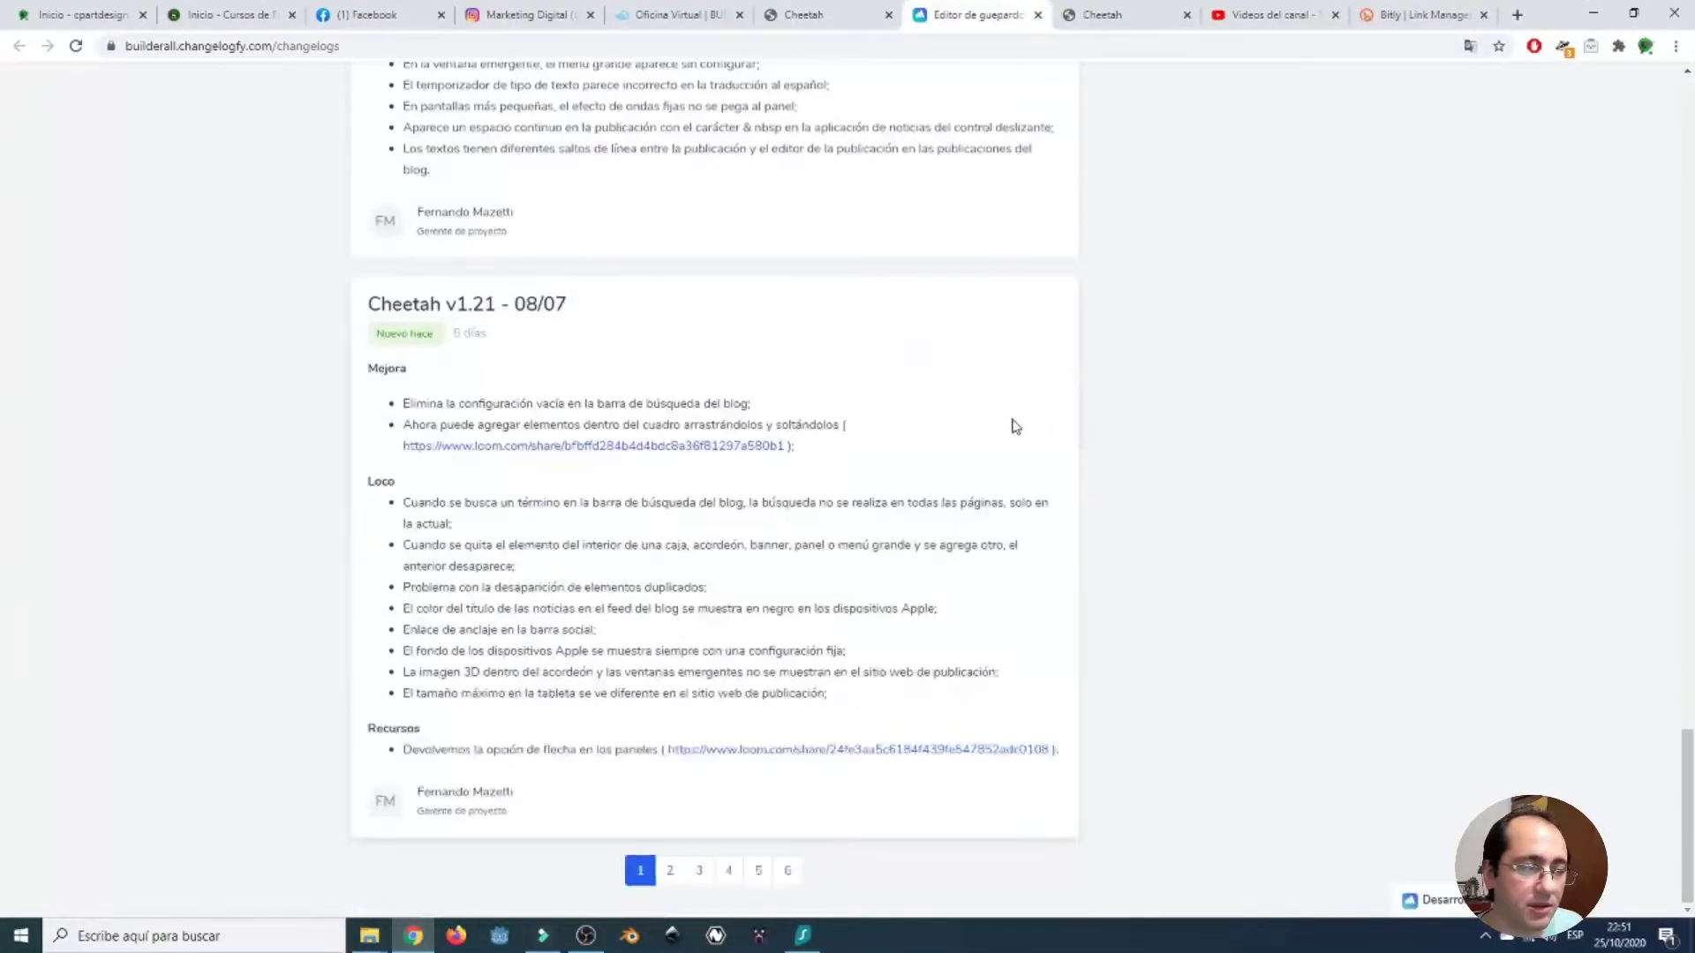
# - Go back to the start of the changelog, close it and return to the site editor
pyautogui.scroll(20, 1143, 436)
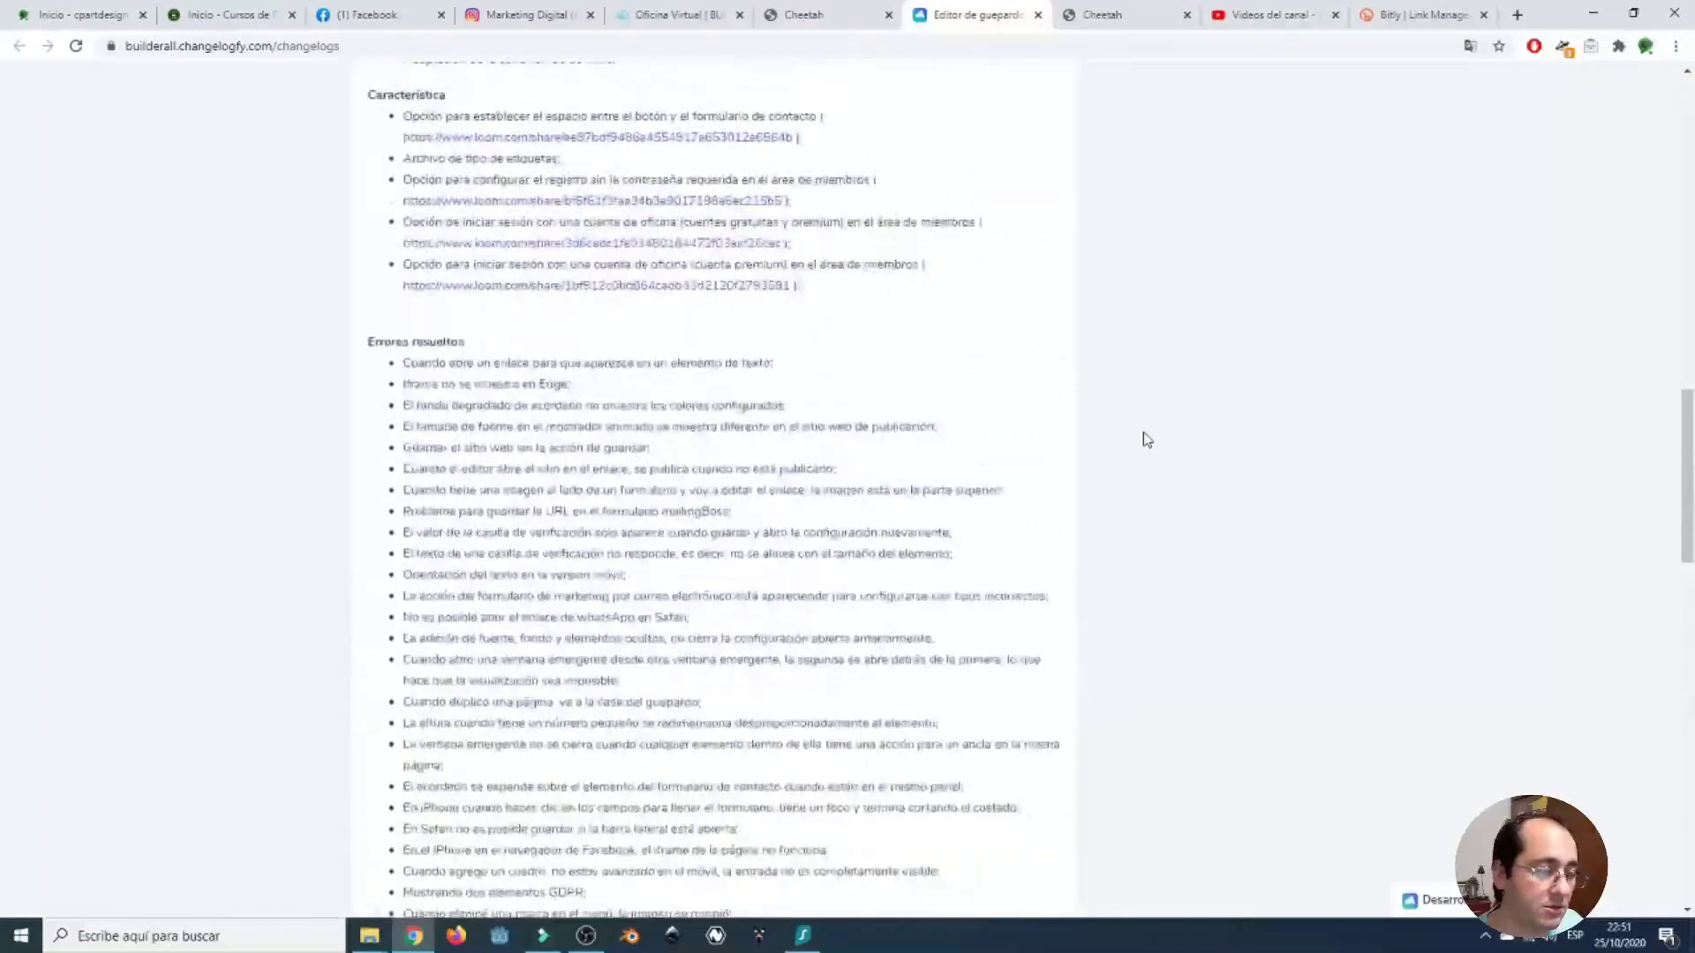
pyautogui.scroll(15, 1147, 440)
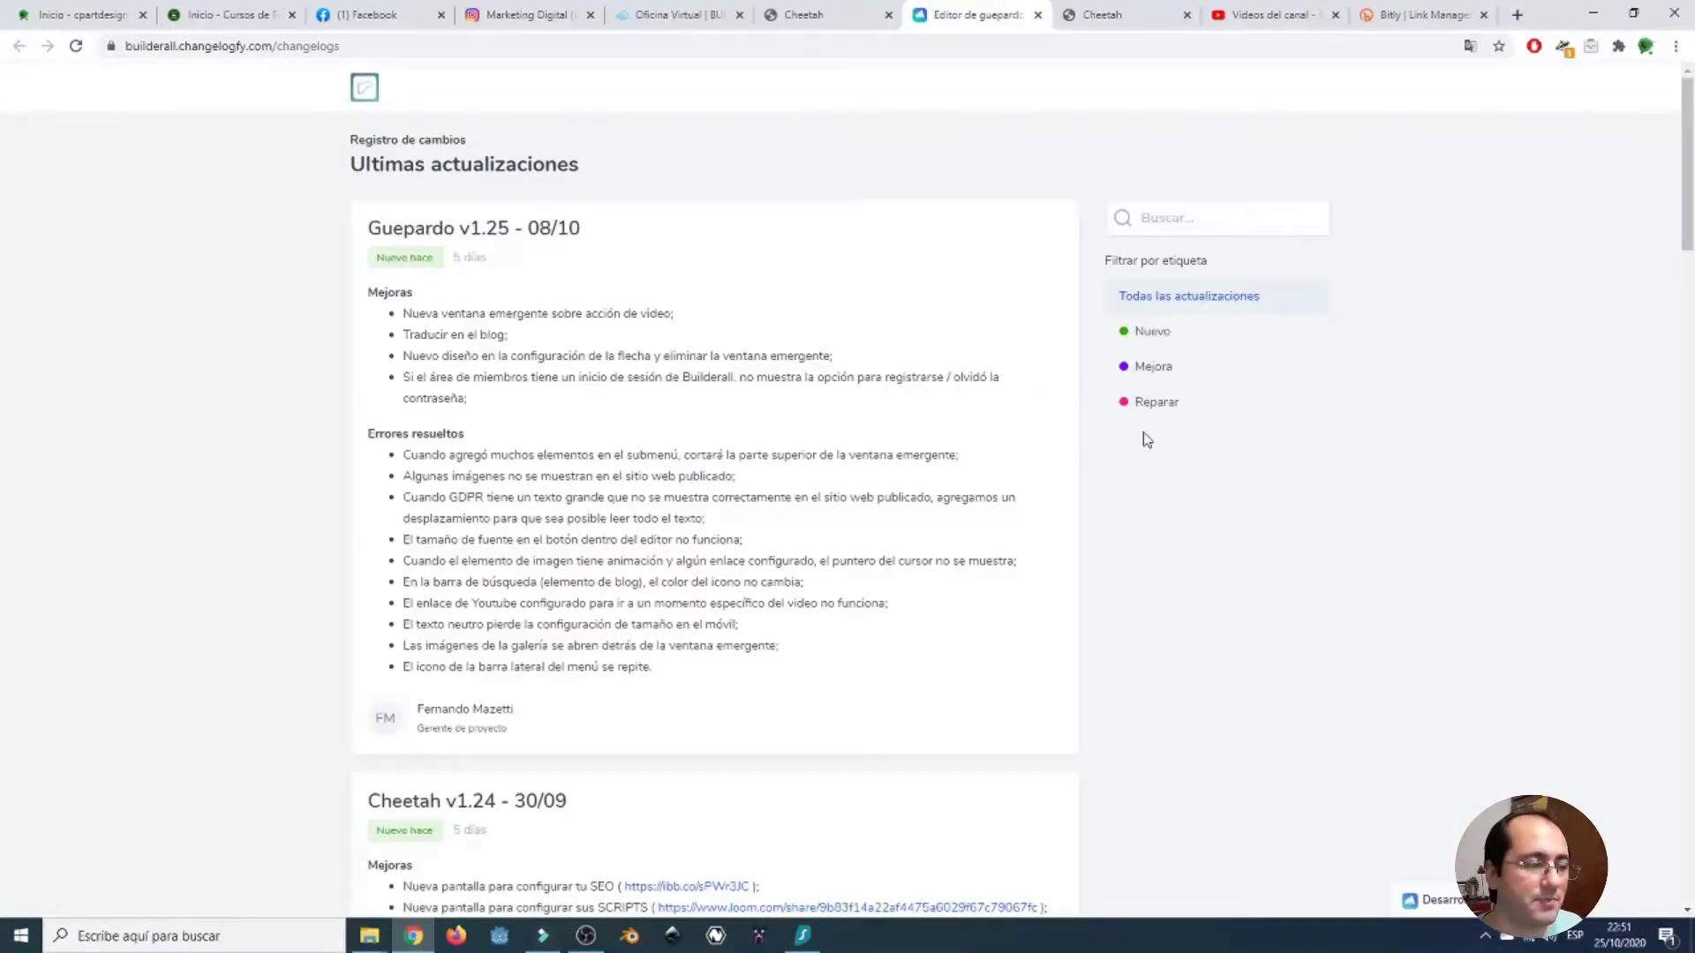
pyautogui.click(1039, 16)
pyautogui.click(953, 18)
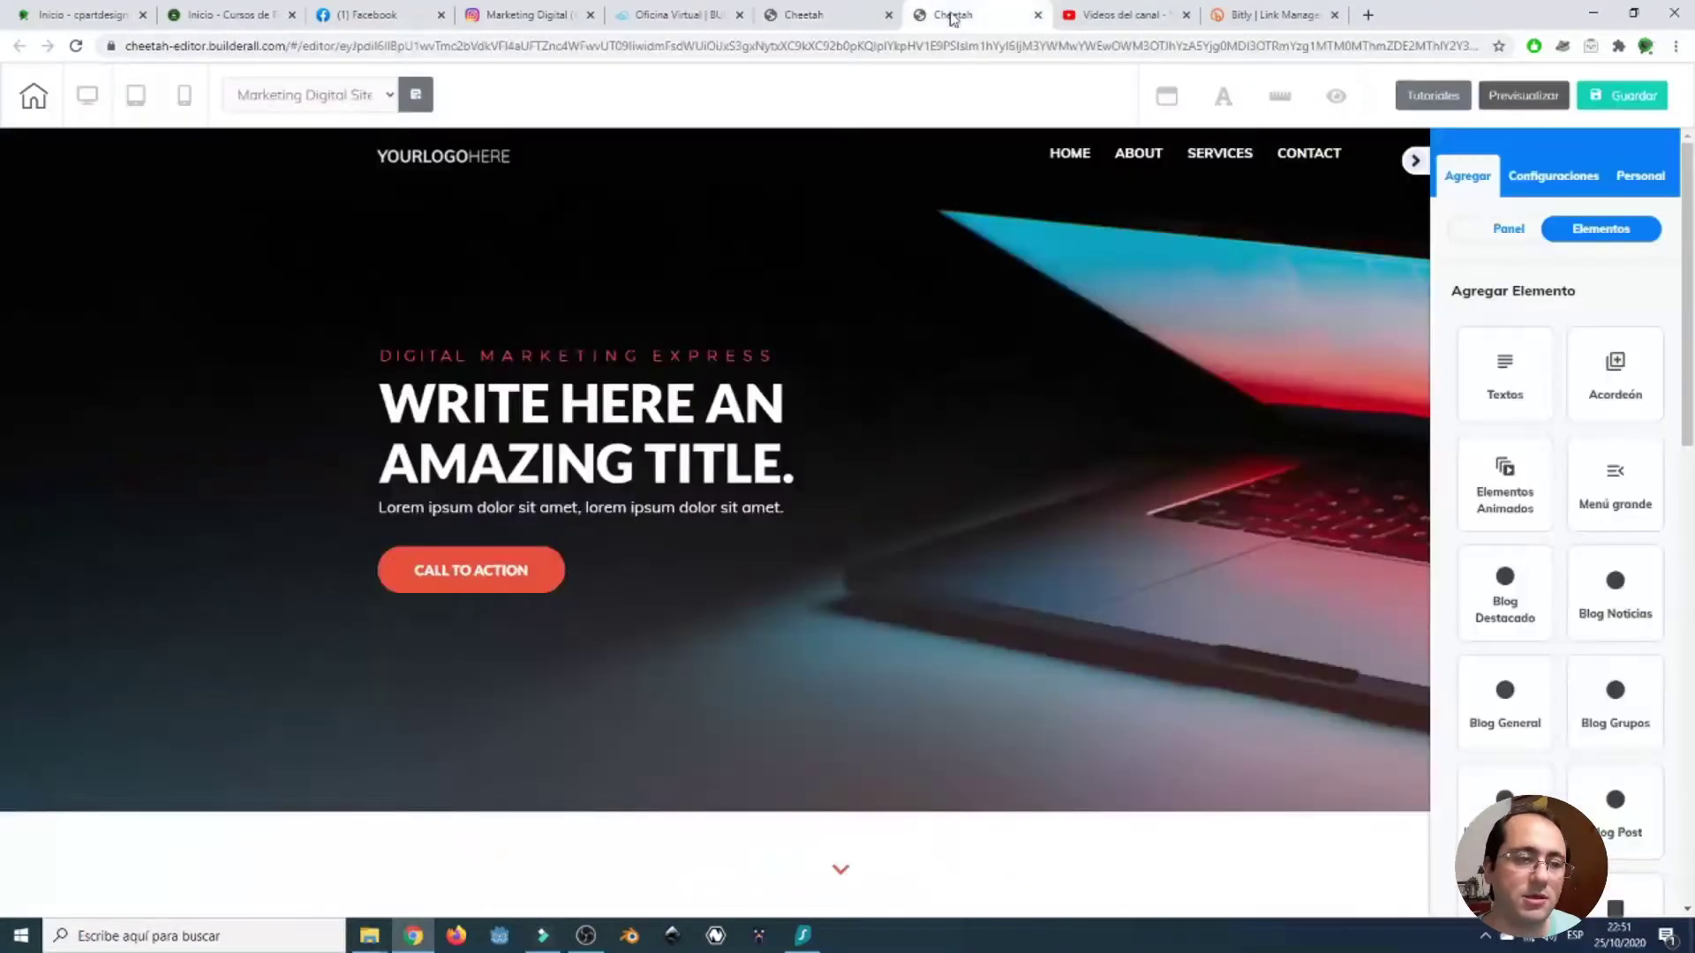